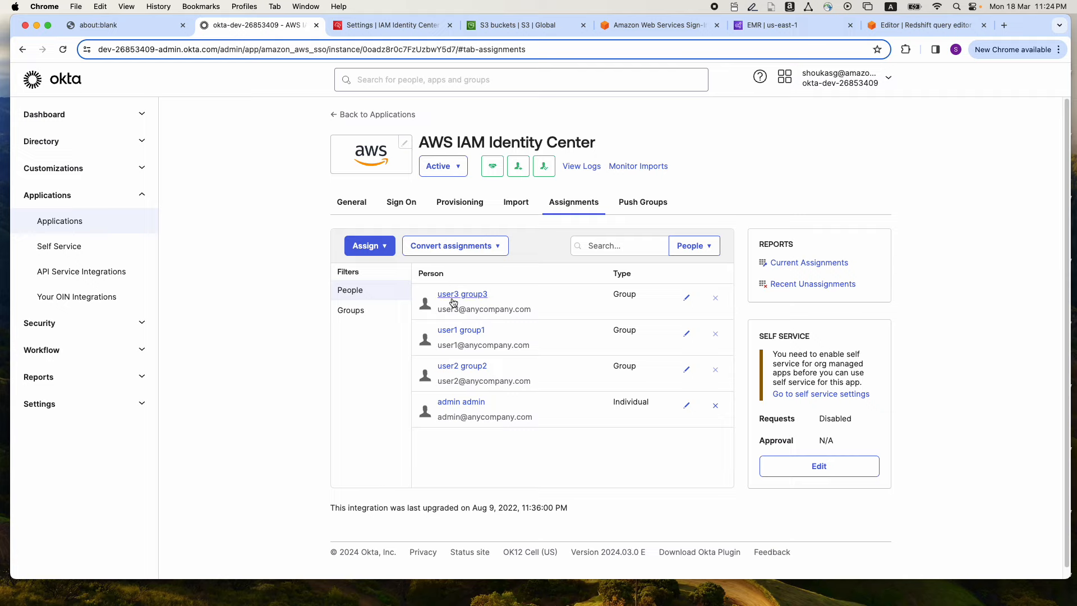
View the groups assigned to the AWS IAM Identity Center app in Okta, and the matching groups list in the IAM Identity Center console
left_click(359, 310)
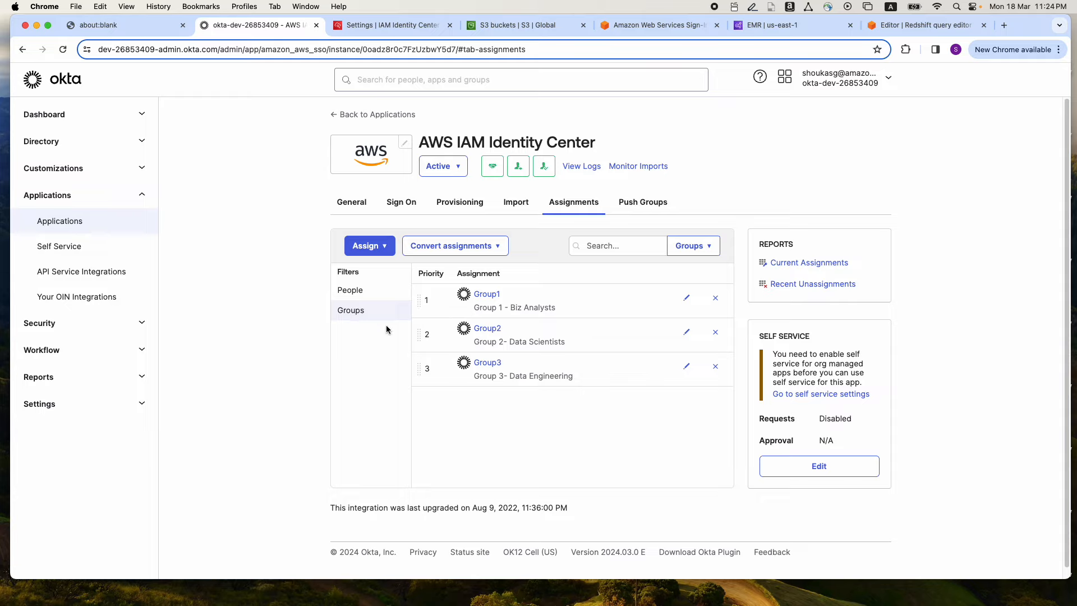
left_click(379, 29)
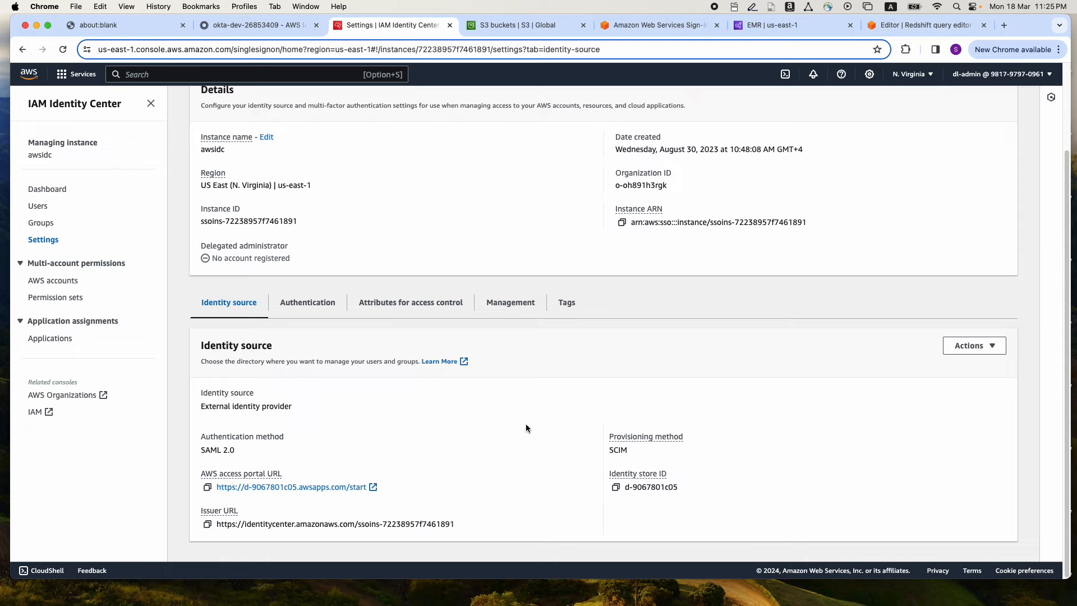
left_click(40, 224)
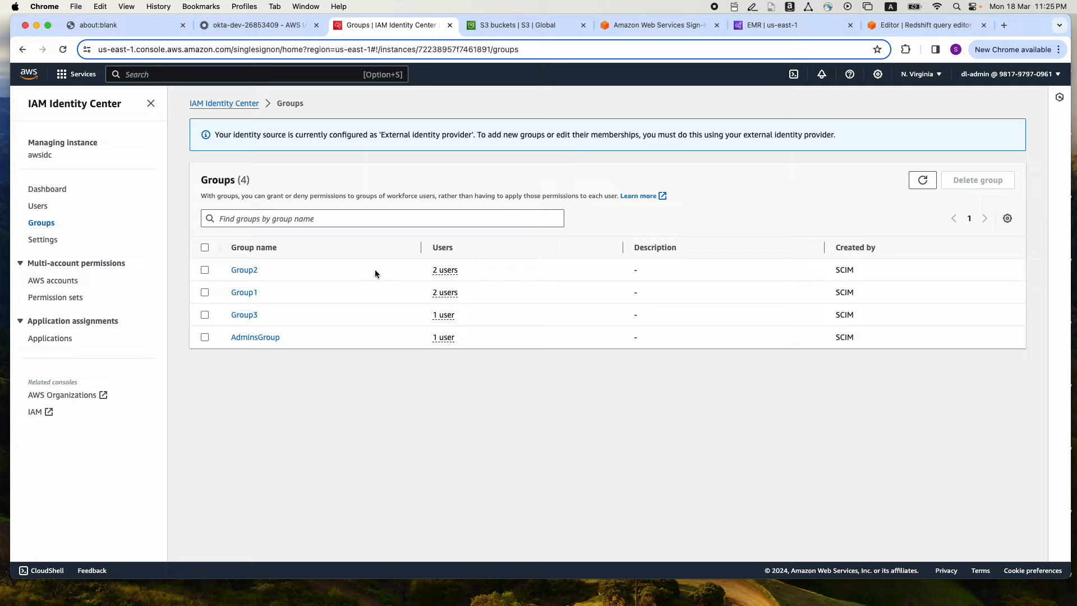
List the members of Group1, open the first member's user record and examine its primary and job-related profile details
left_click(449, 294)
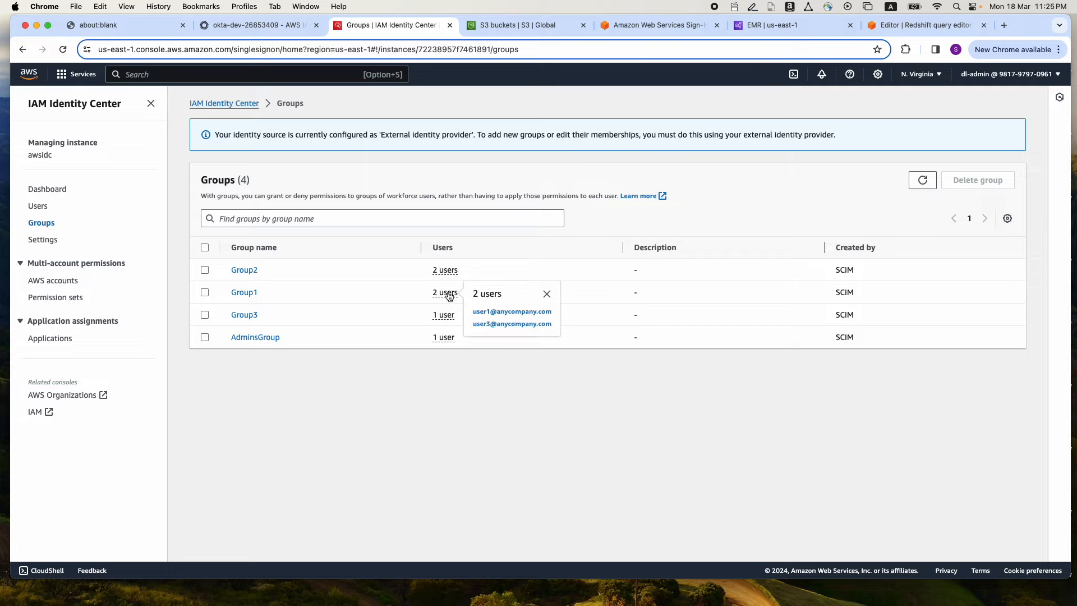
left_click(483, 312)
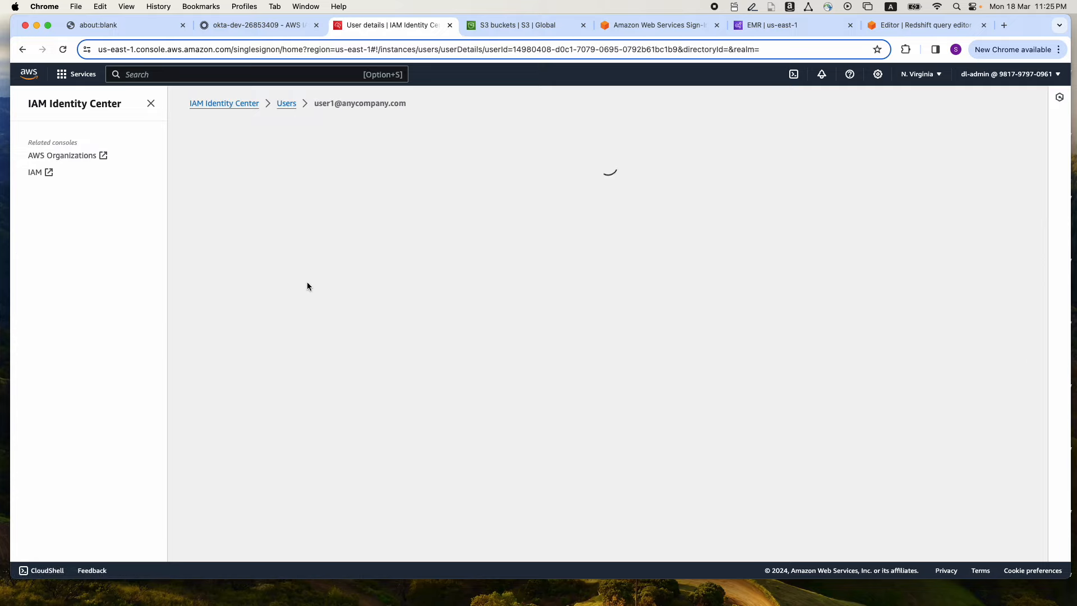
scroll(561, 294, "down", 3)
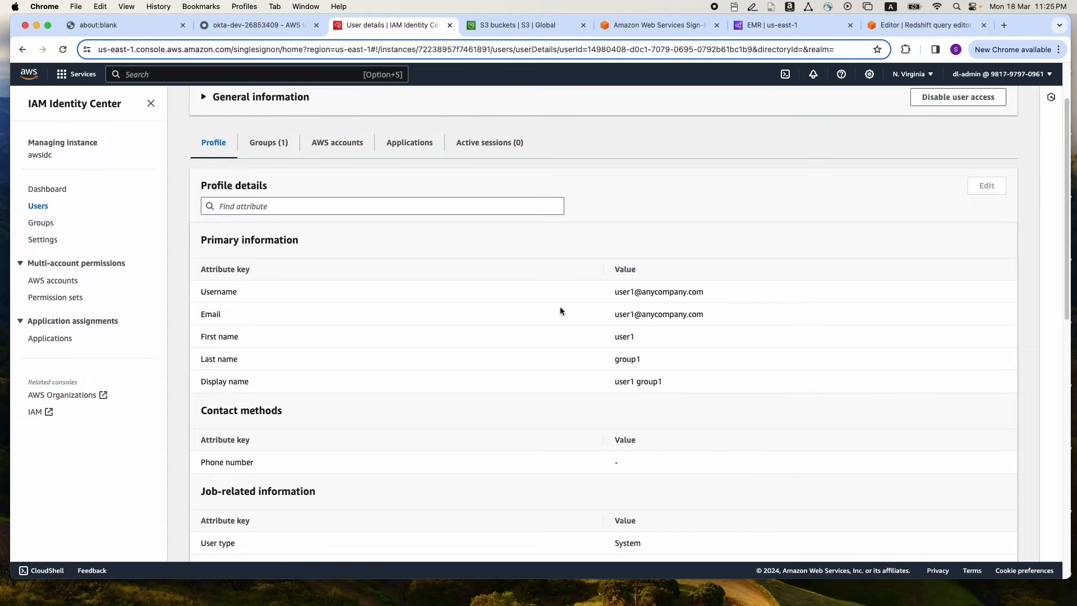
scroll(557, 314, "down", 3)
scroll(558, 314, "down", 1)
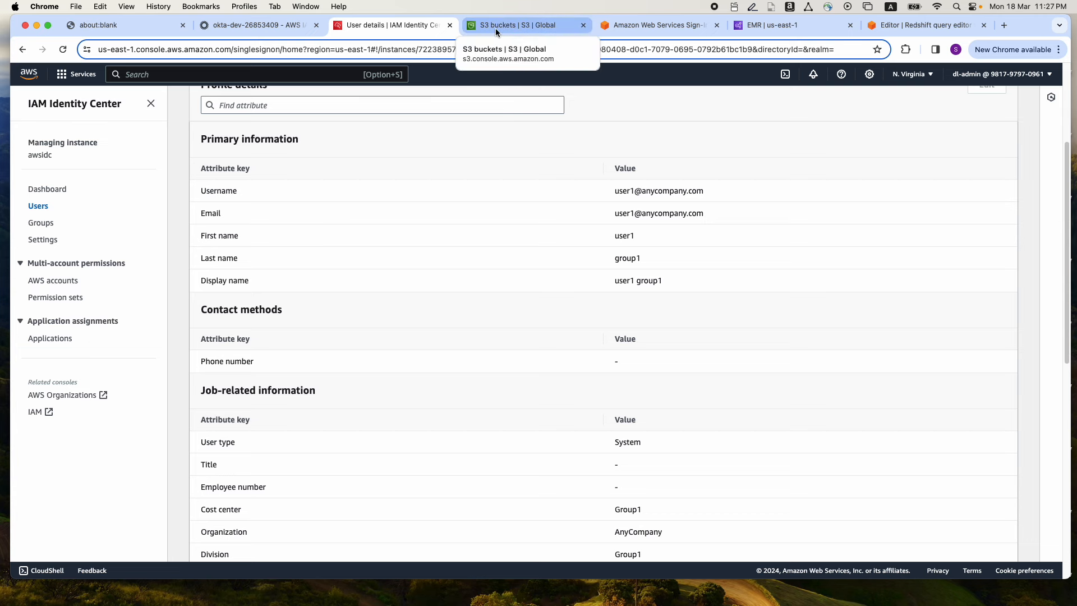
Switch to the Amazon S3 bucket list and inspect the nyc-taxi-us-east-1-1 and nyc-taxi-us-east-1-s3accessgrant buckets
left_click(495, 28)
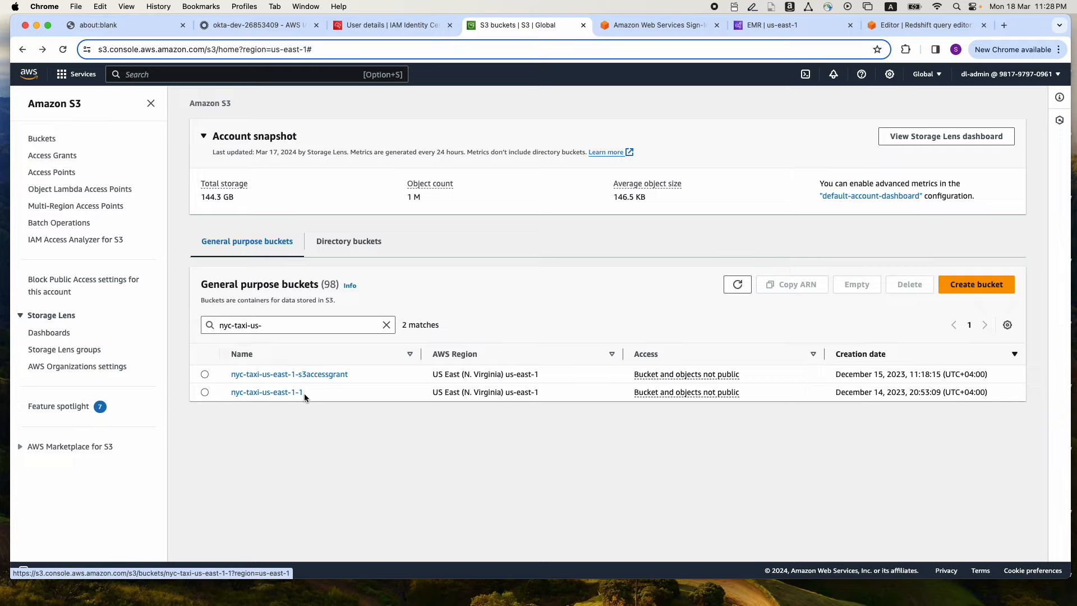
left_click_drag(304, 393, 230, 392)
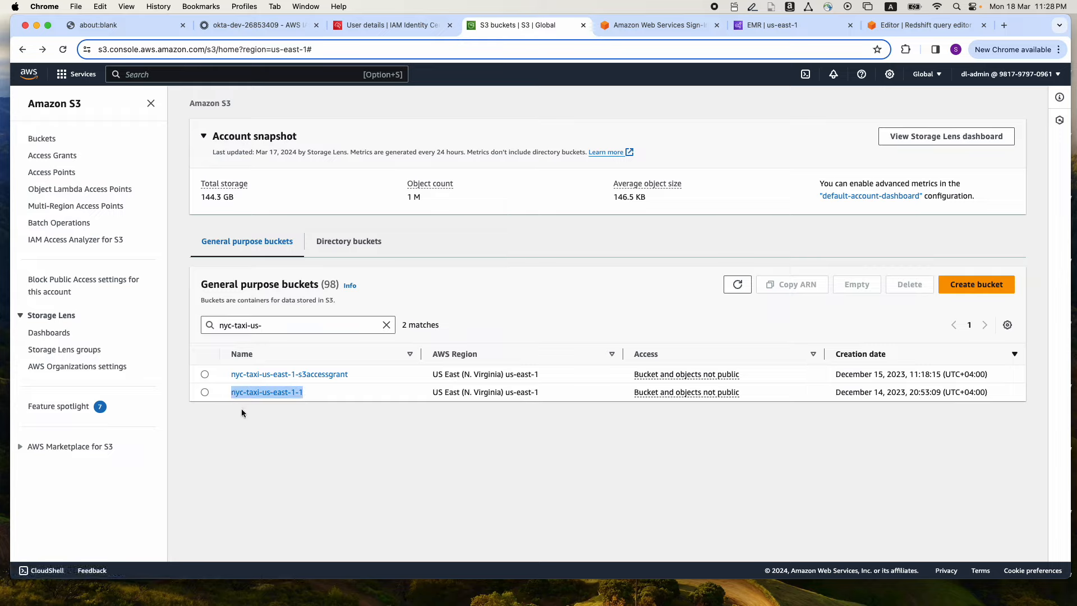
left_click(241, 410)
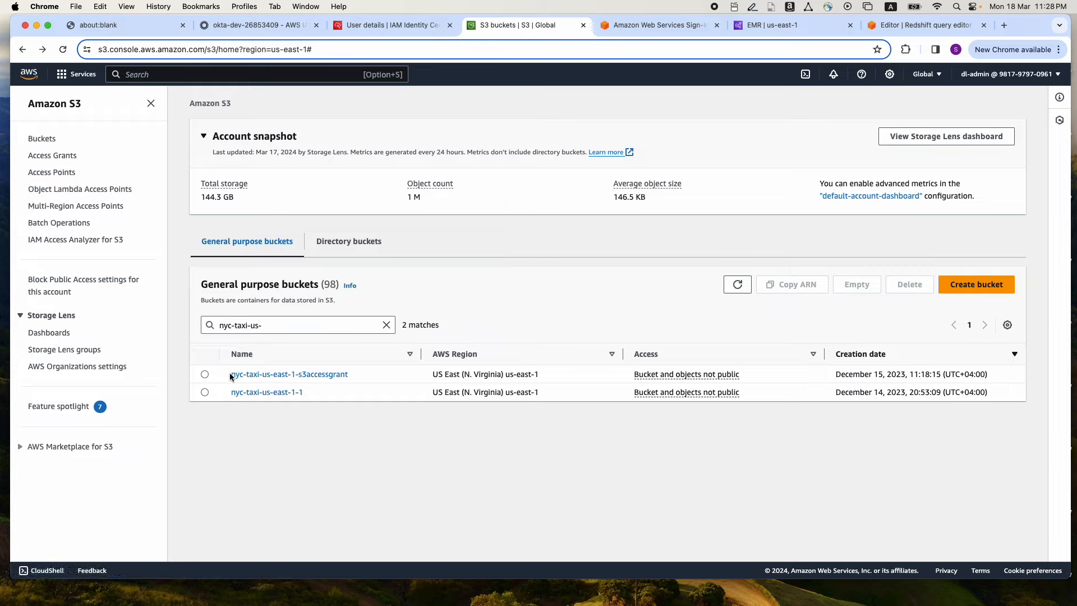
left_click_drag(229, 374, 364, 376)
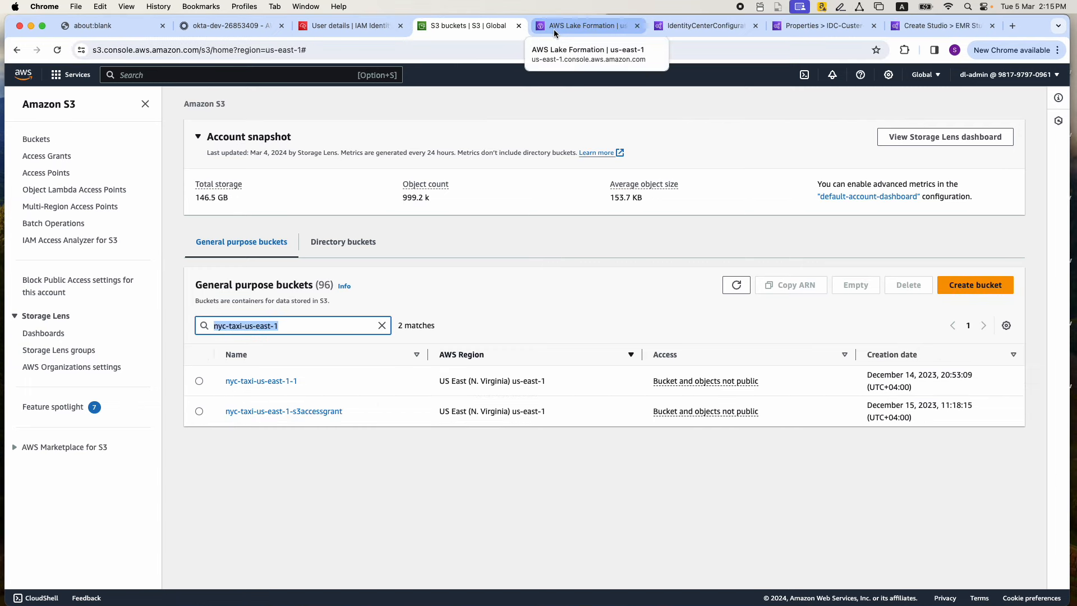
Switch to AWS Lake Formation and view the registered data lake locations
left_click(553, 29)
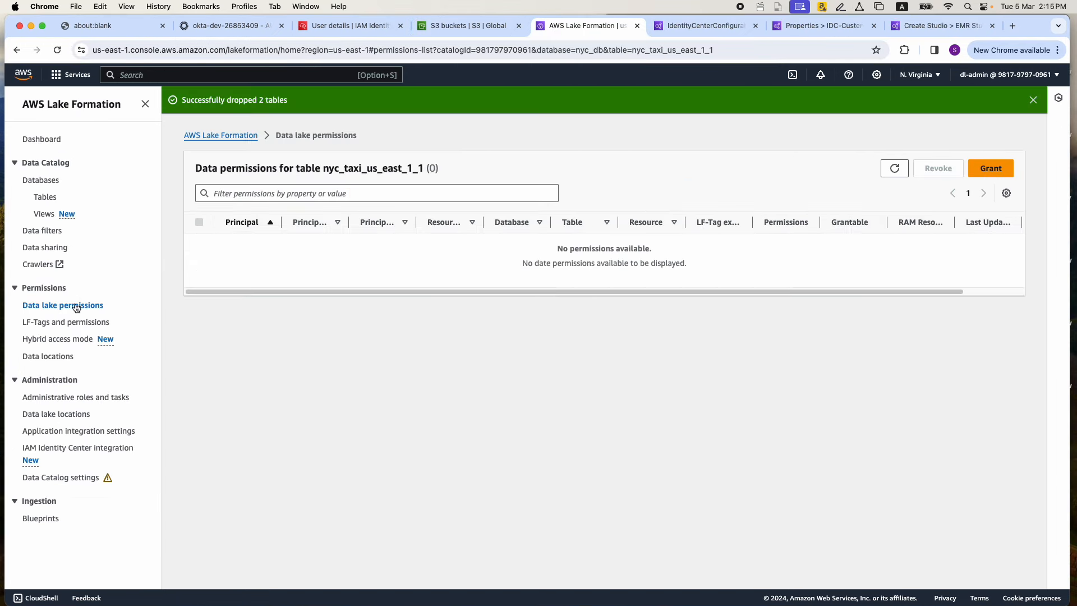
left_click(59, 413)
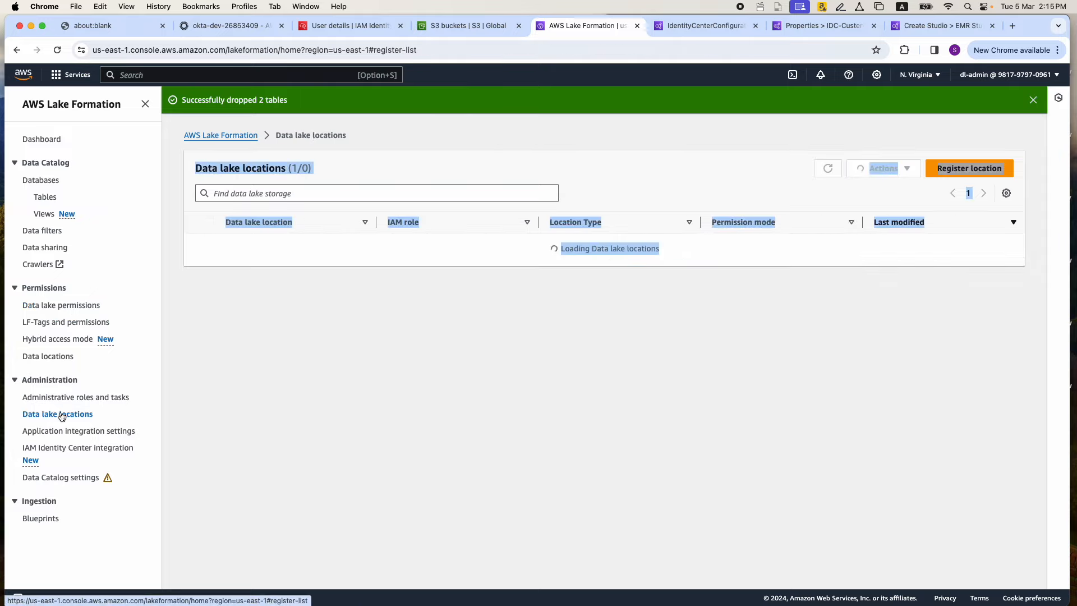
left_click(360, 176)
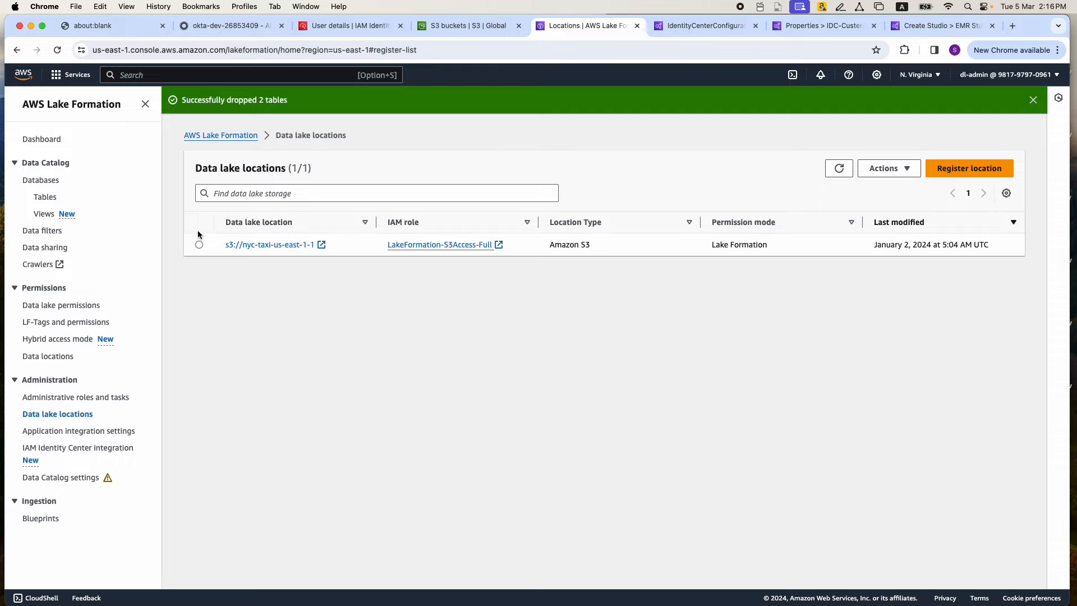
Show the Lake Formation tables, widening the Name and Location columns to read the table name and S3 path in full
left_click(46, 197)
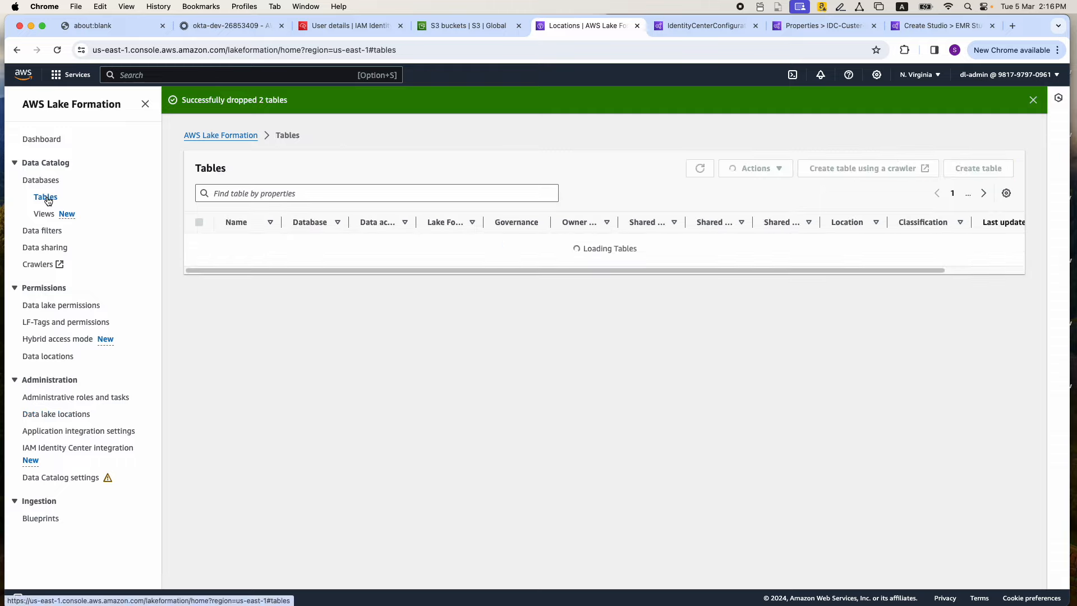
left_click_drag(280, 222, 331, 222)
scroll(289, 259, "right", 1)
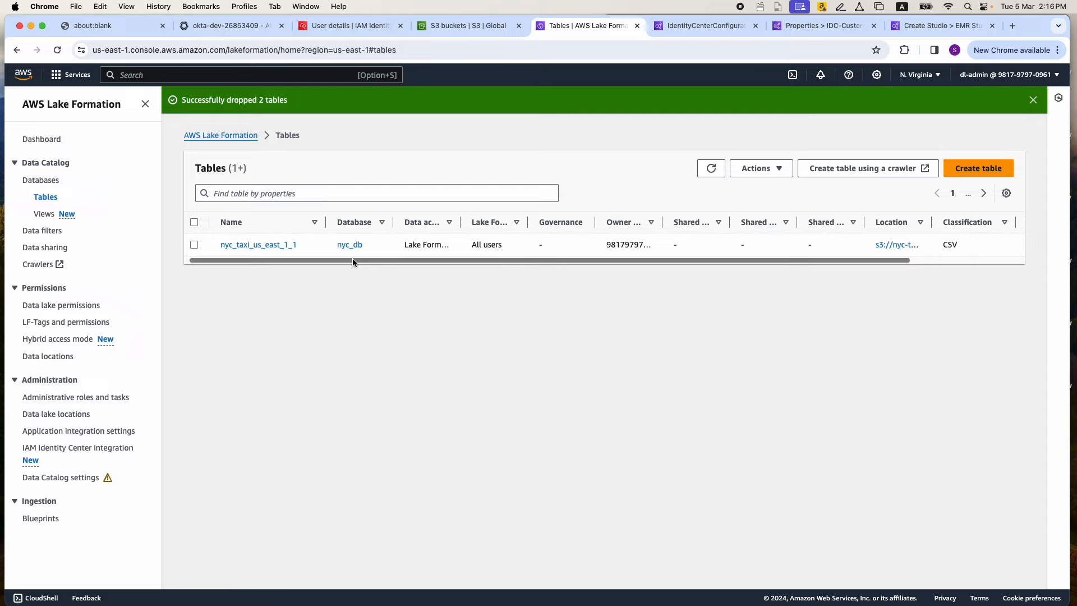
left_click_drag(351, 258, 400, 255)
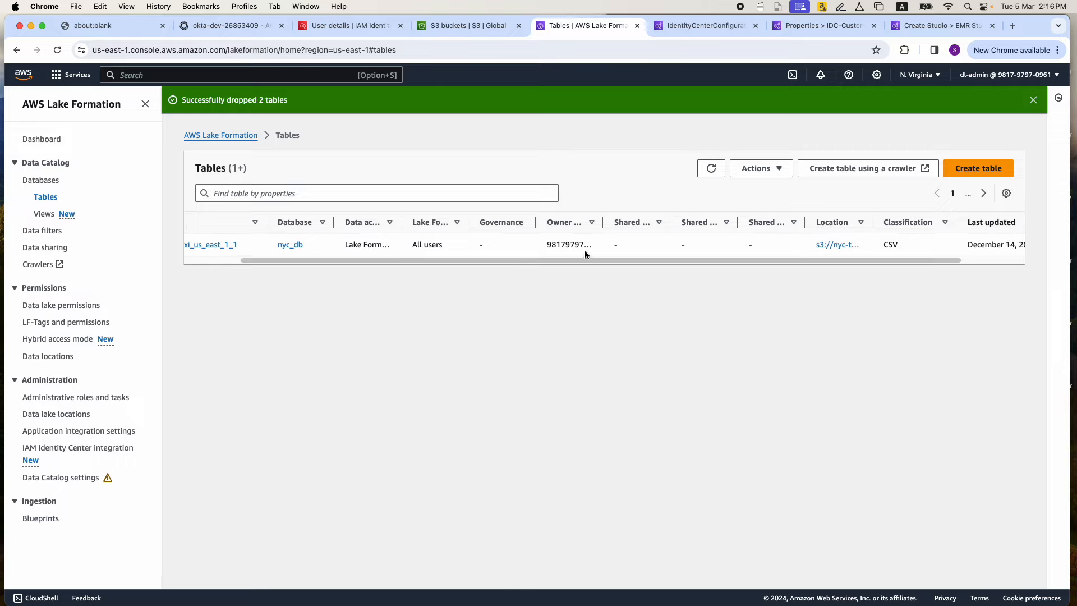
left_click_drag(872, 222, 945, 222)
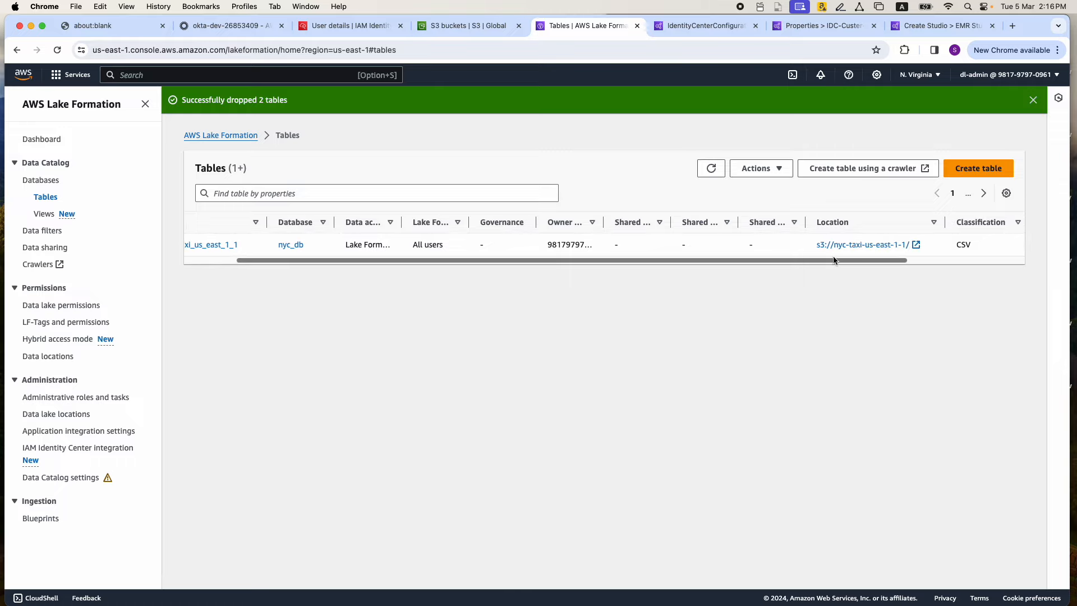
left_click_drag(833, 260, 233, 257)
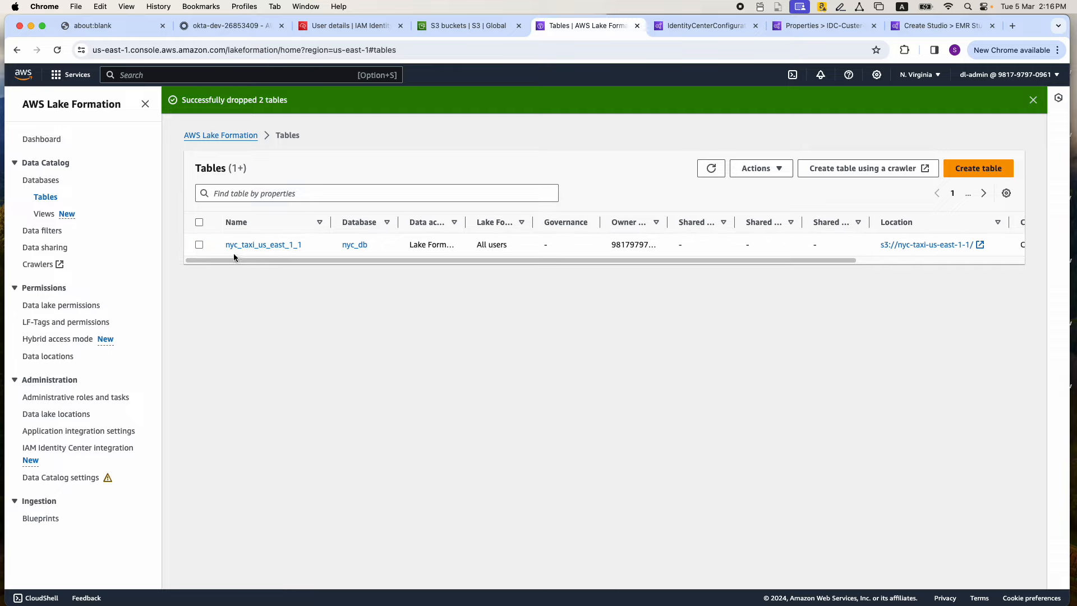
Select the nyc_taxi_us_east_1_1 table and open the actions available for it
left_click(198, 245)
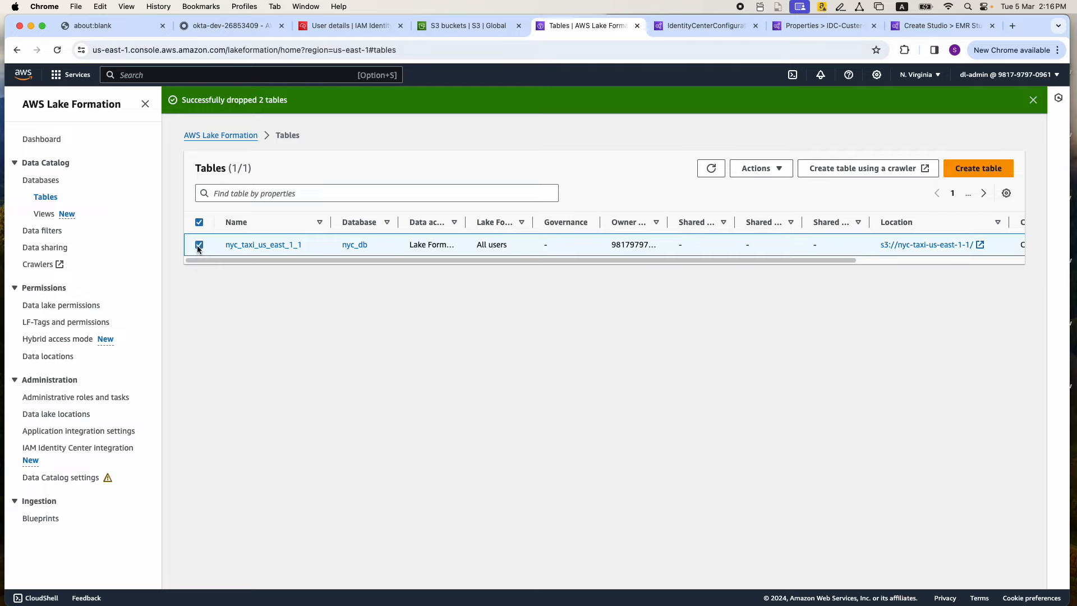
left_click(772, 173)
left_click(766, 342)
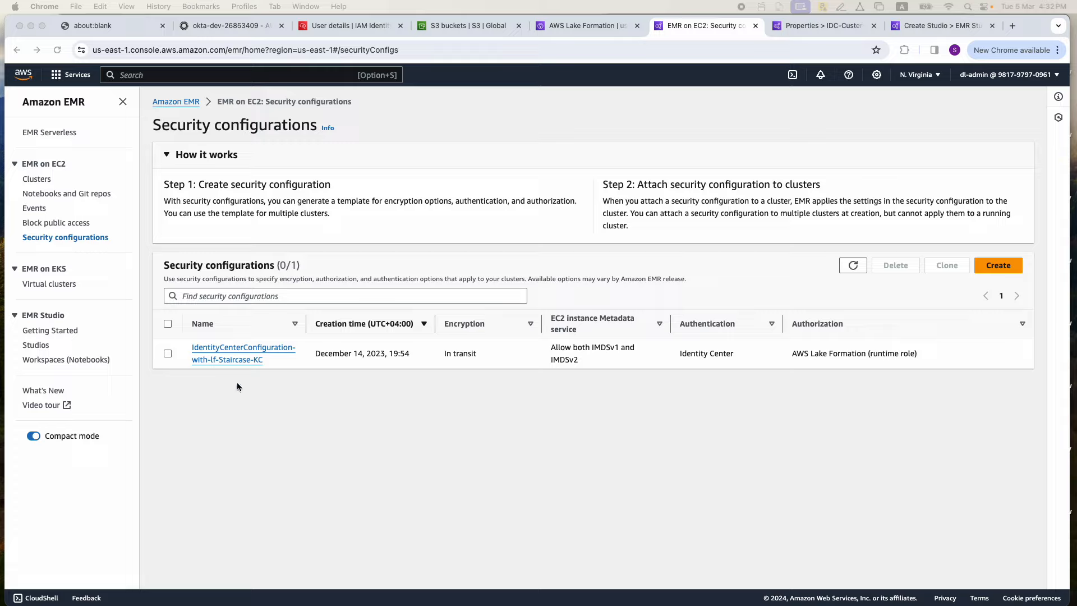
Open the EMR security configuration IdentityCenterConfiguration-with-lf-Staircase-KC and examine its authentication, Identity Center access role and authorization method
left_click(217, 348)
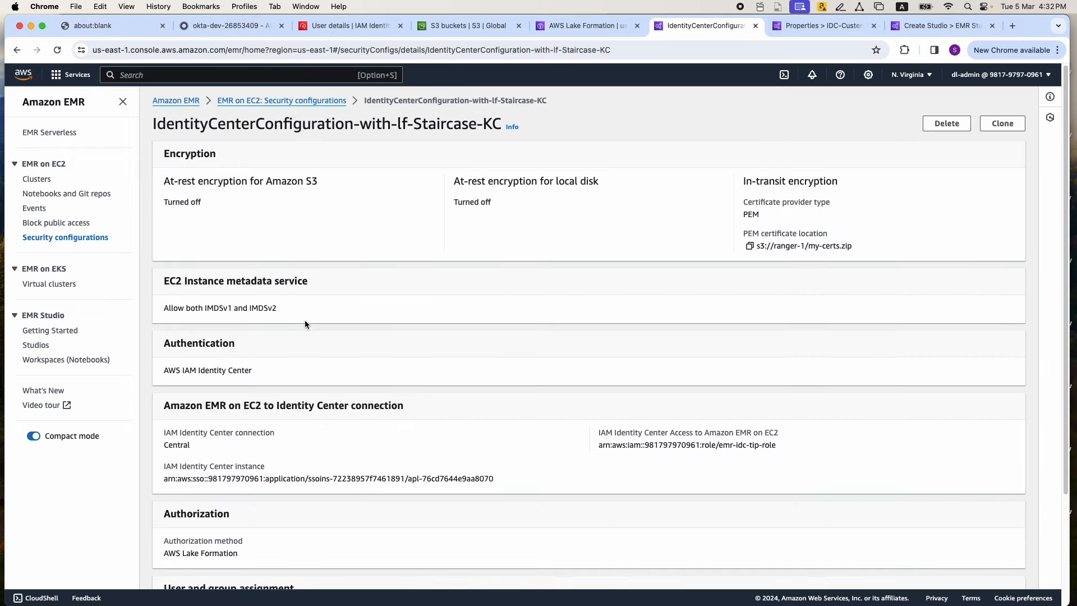
scroll(305, 320, "down", 5)
left_click_drag(163, 232, 253, 236)
left_click(169, 206)
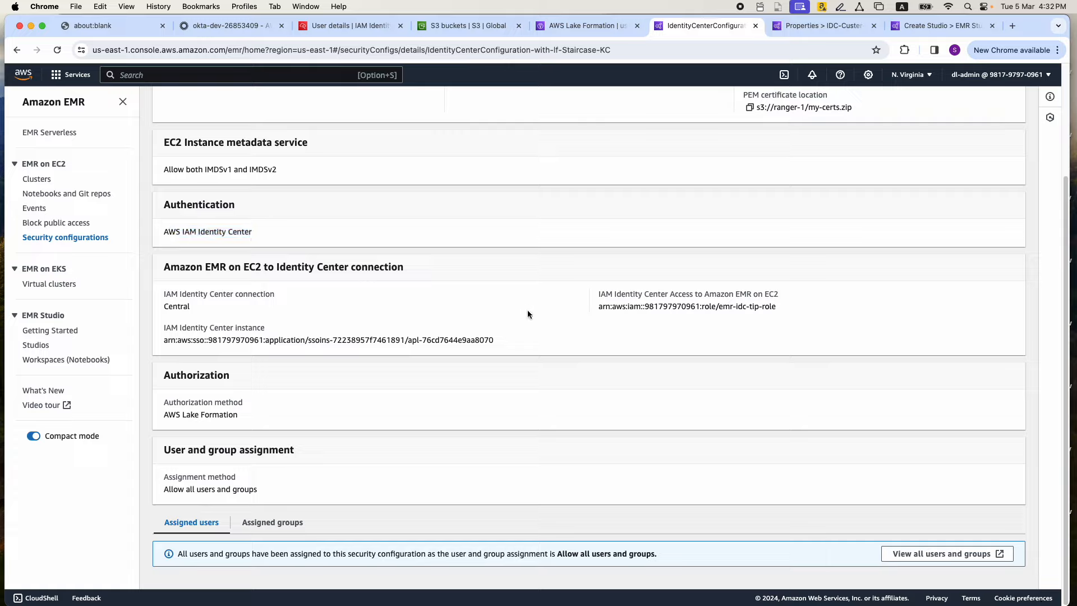
left_click_drag(598, 309, 757, 309)
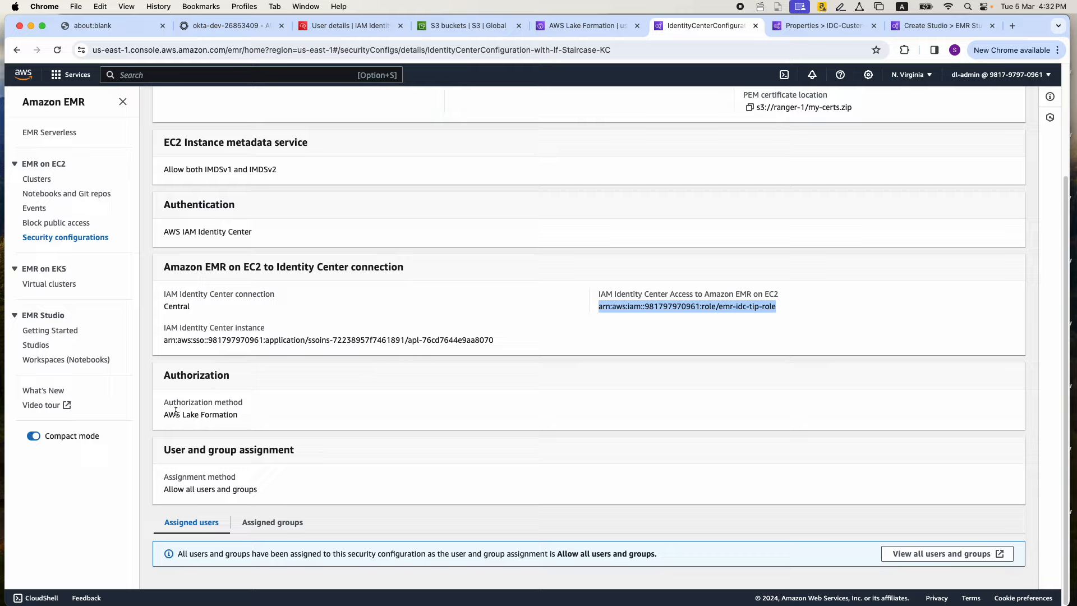
left_click_drag(163, 414, 239, 417)
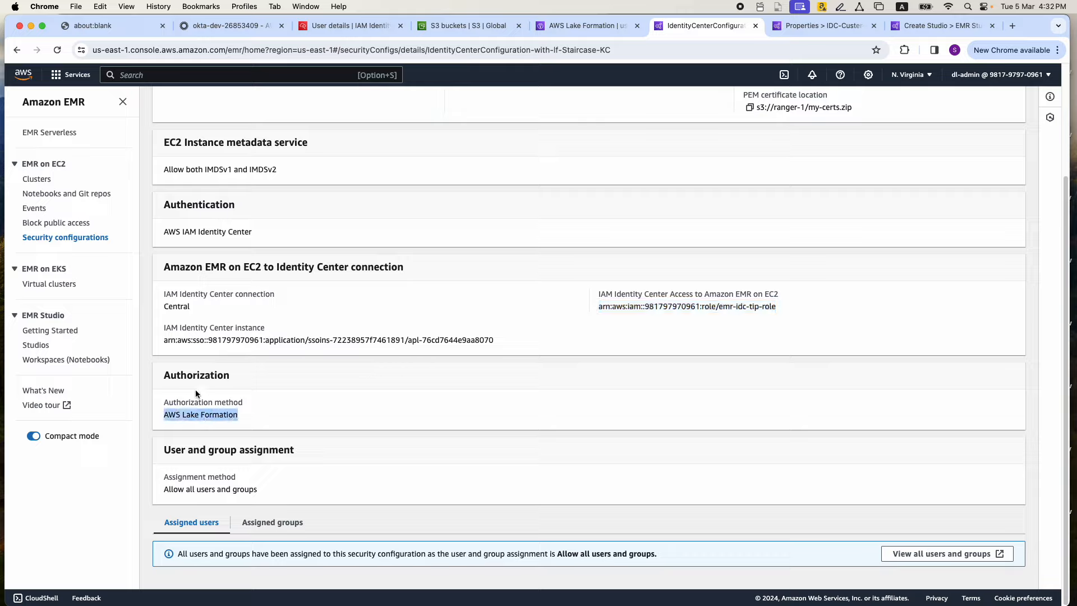
left_click_drag(165, 375, 235, 380)
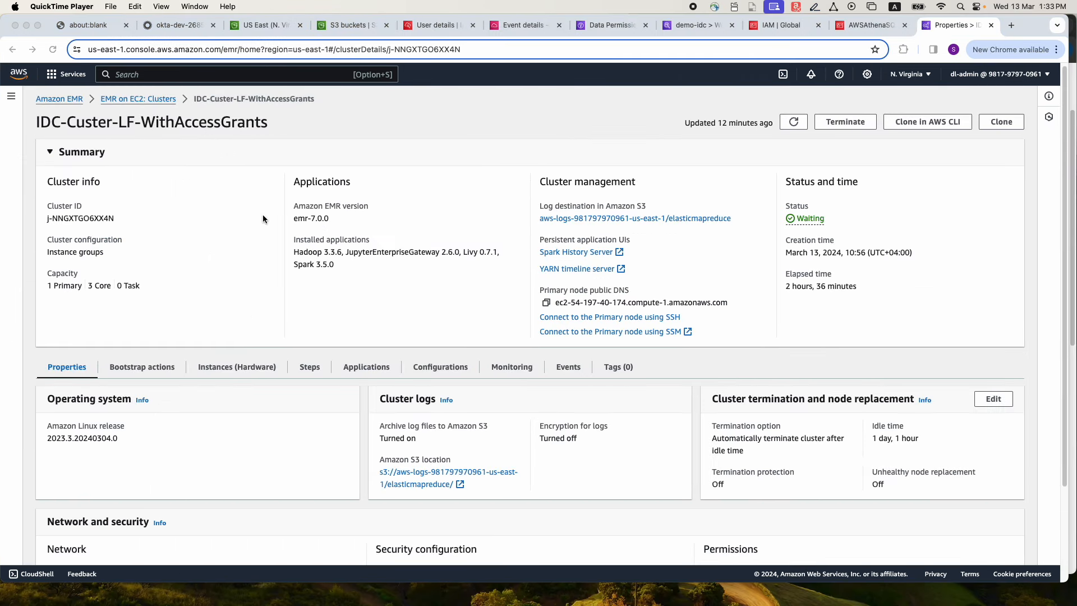
Review the IDC-Custer-LF-WithAccessGrants cluster's properties and its fs.s3.s3AccessGrants.enabled and fallbackToIAM configuration settings
scroll(264, 219, "down", 4)
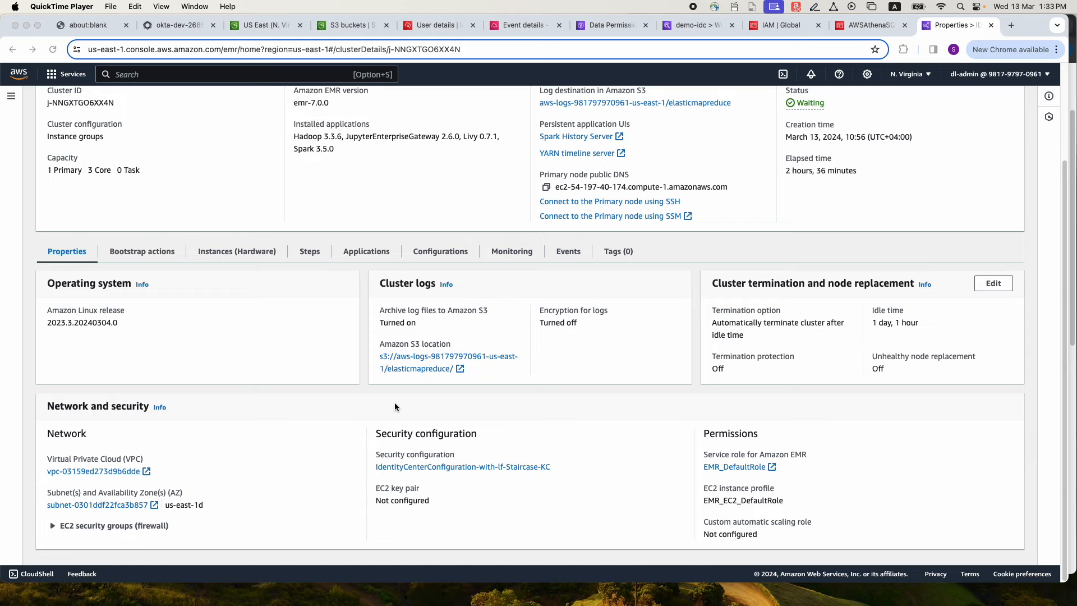
scroll(394, 406, "up", 2)
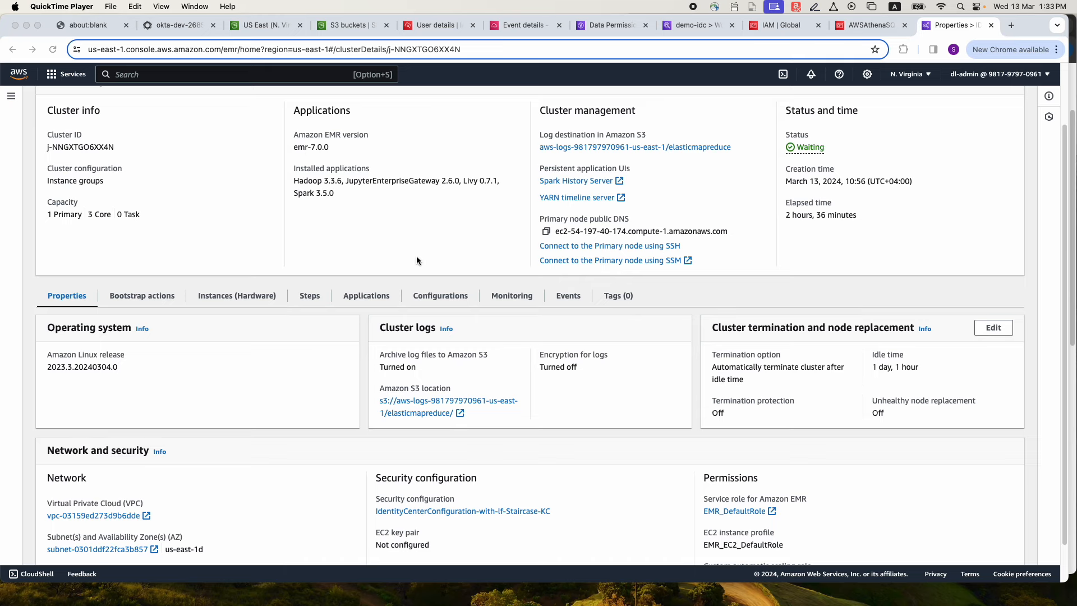
left_click(440, 297)
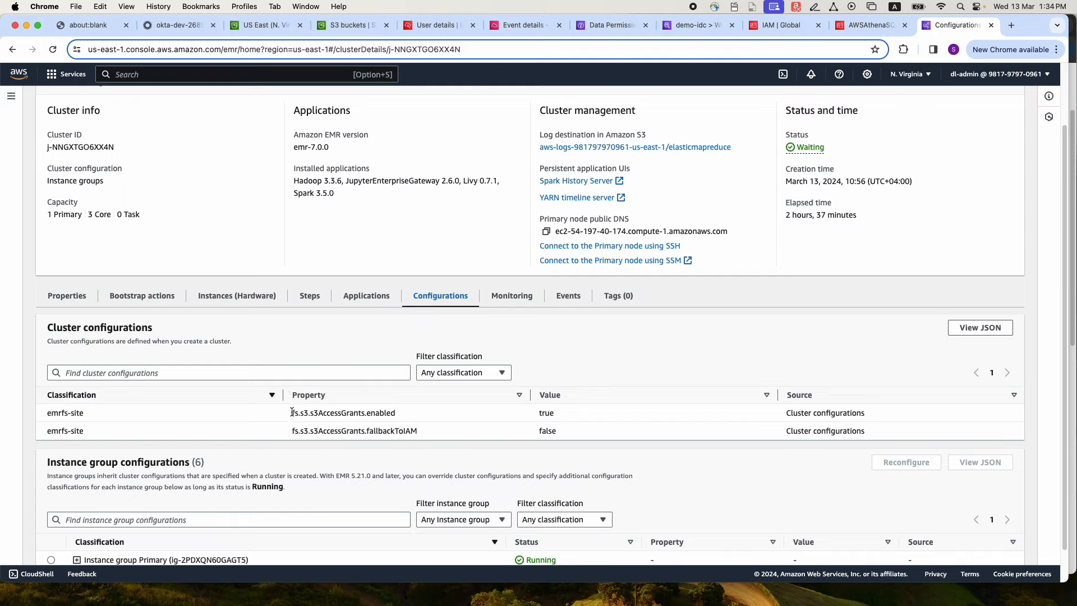
left_click_drag(291, 412, 406, 417)
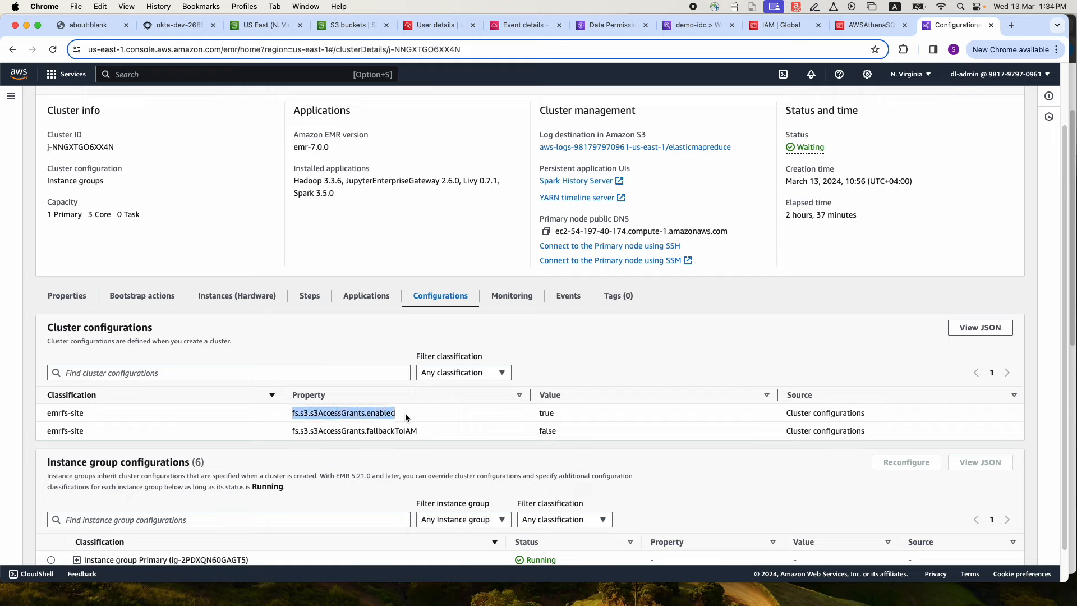
left_click(318, 433)
left_click_drag(311, 432, 417, 431)
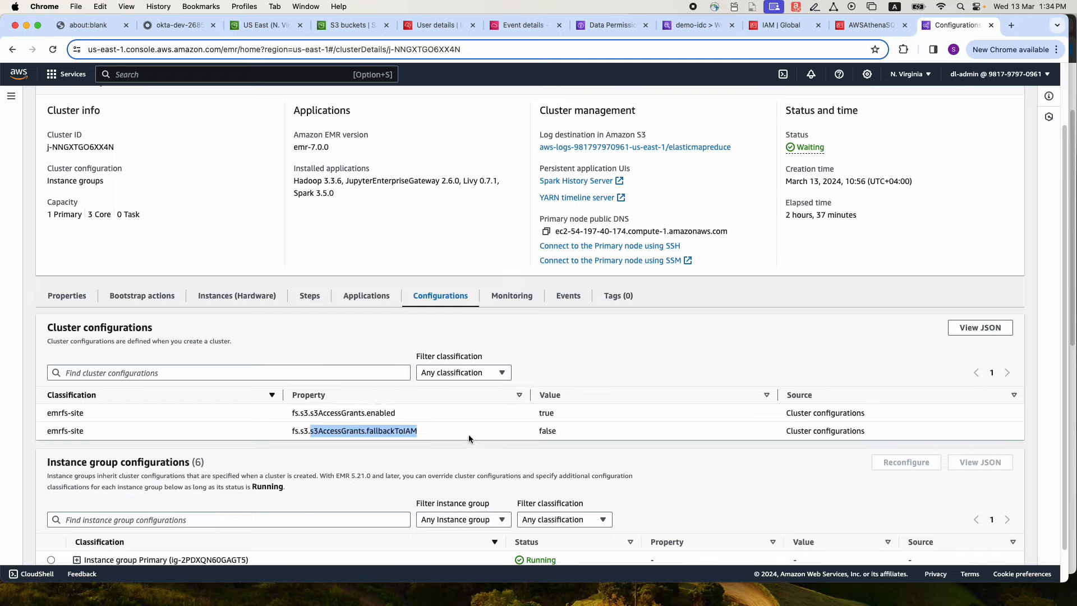
left_click(387, 429)
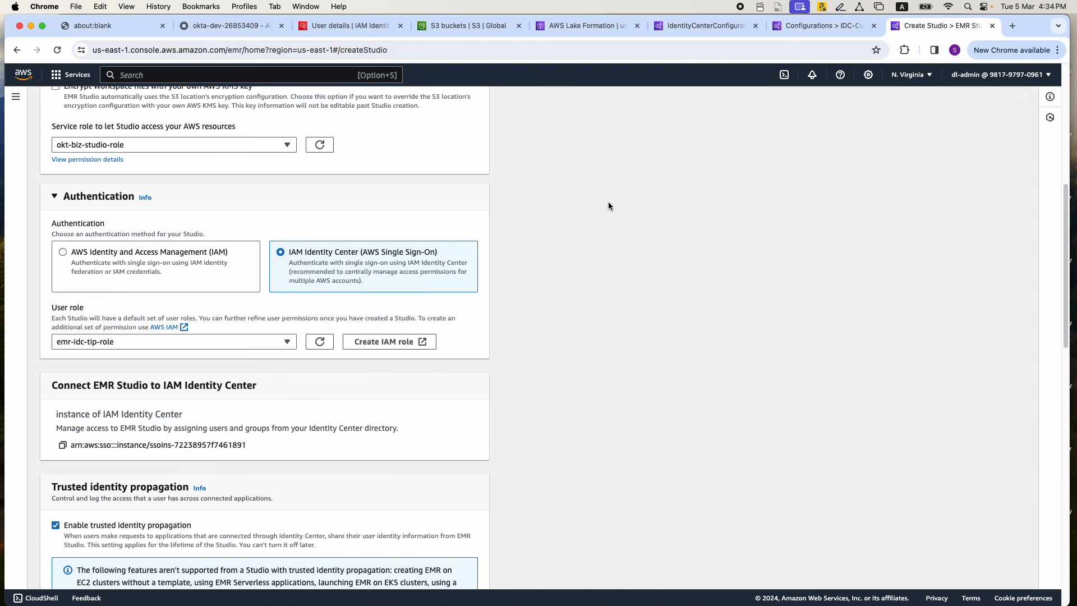
Review the Create Studio form's name, workspace storage, service role, IAM Identity Center authentication, user role, trusted identity propagation and application access settings
scroll(608, 201, "up", 6)
scroll(608, 206, "up", 1)
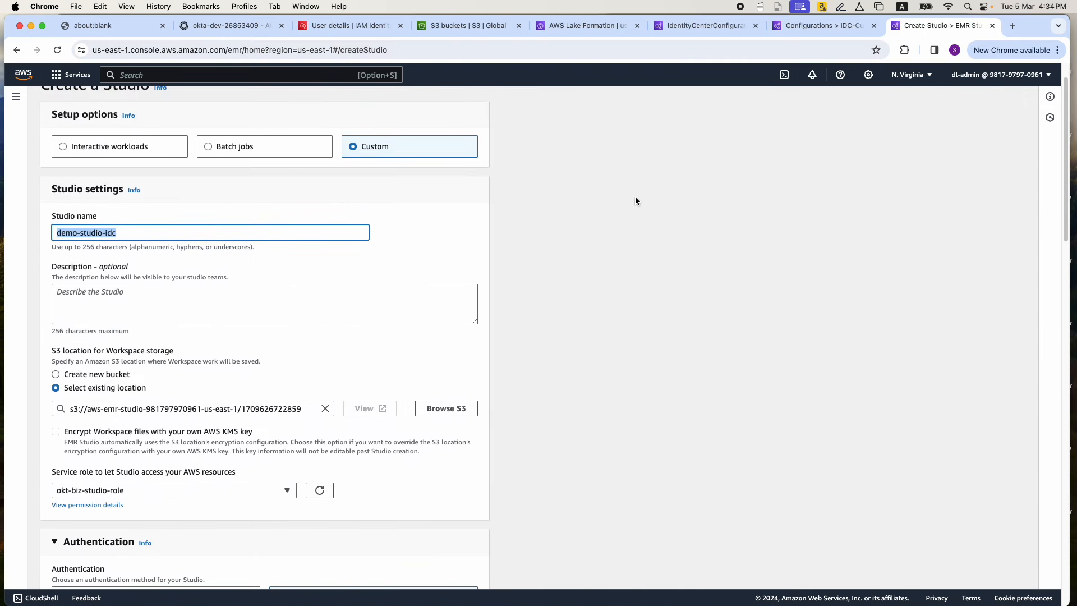
scroll(432, 252, "down", 2)
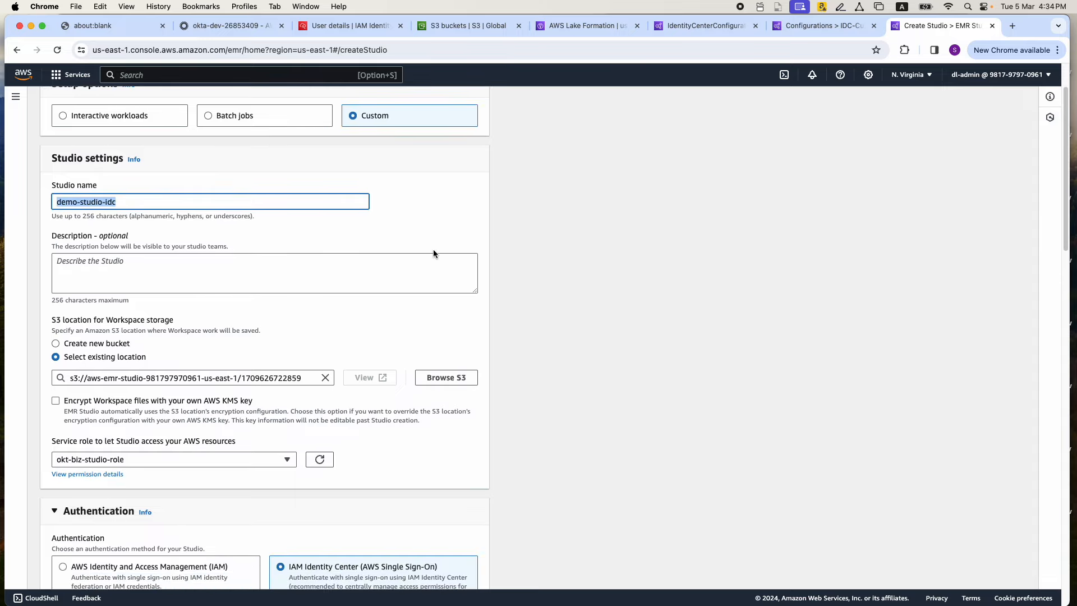
scroll(452, 252, "up", 1)
left_click(383, 256)
scroll(415, 246, "down", 3)
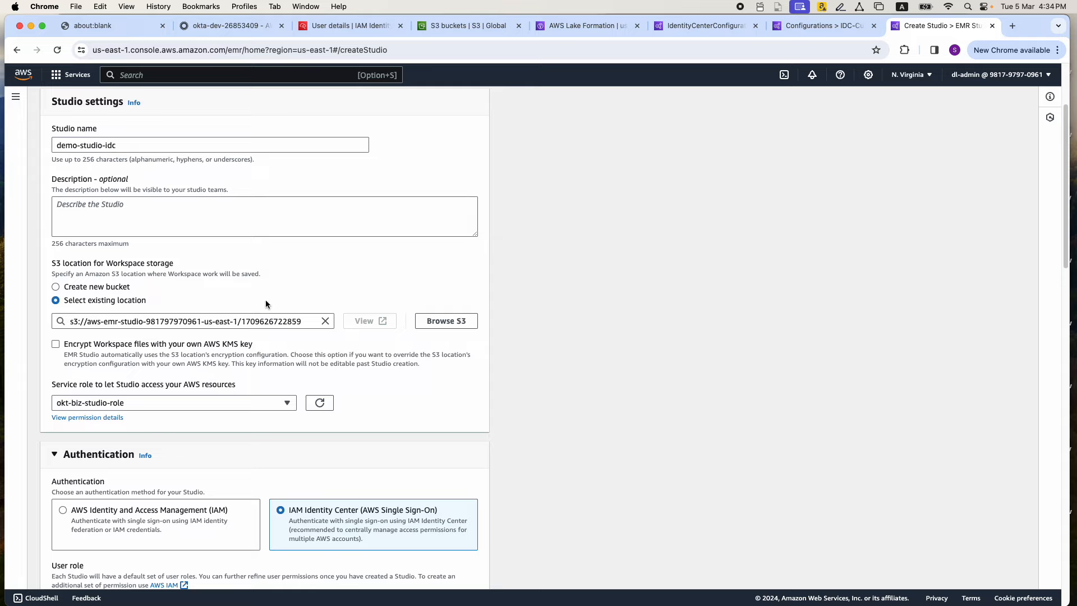
scroll(266, 304, "down", 3)
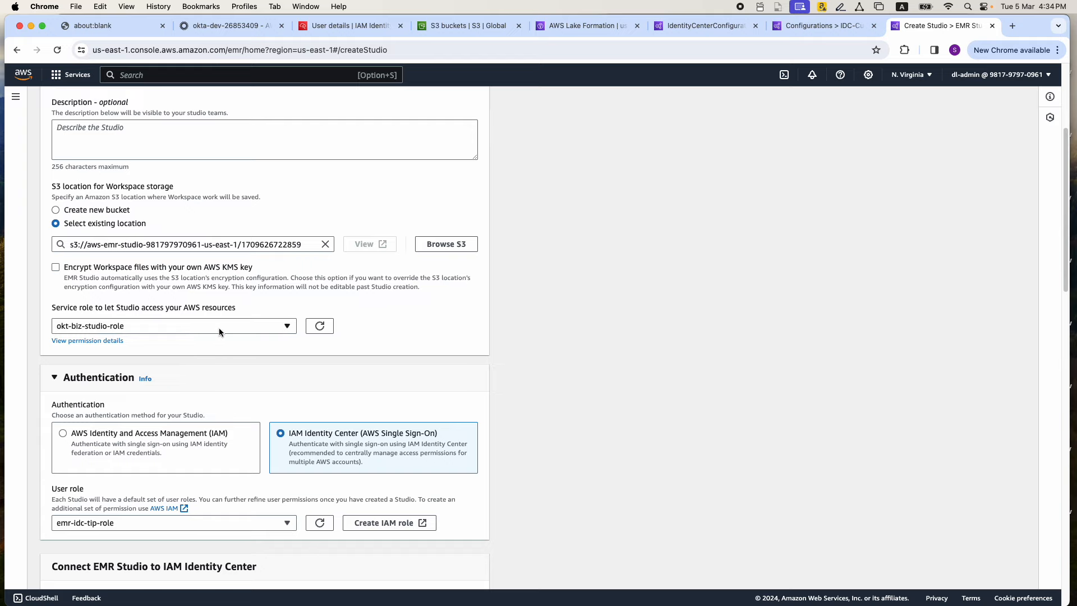
scroll(218, 332, "down", 5)
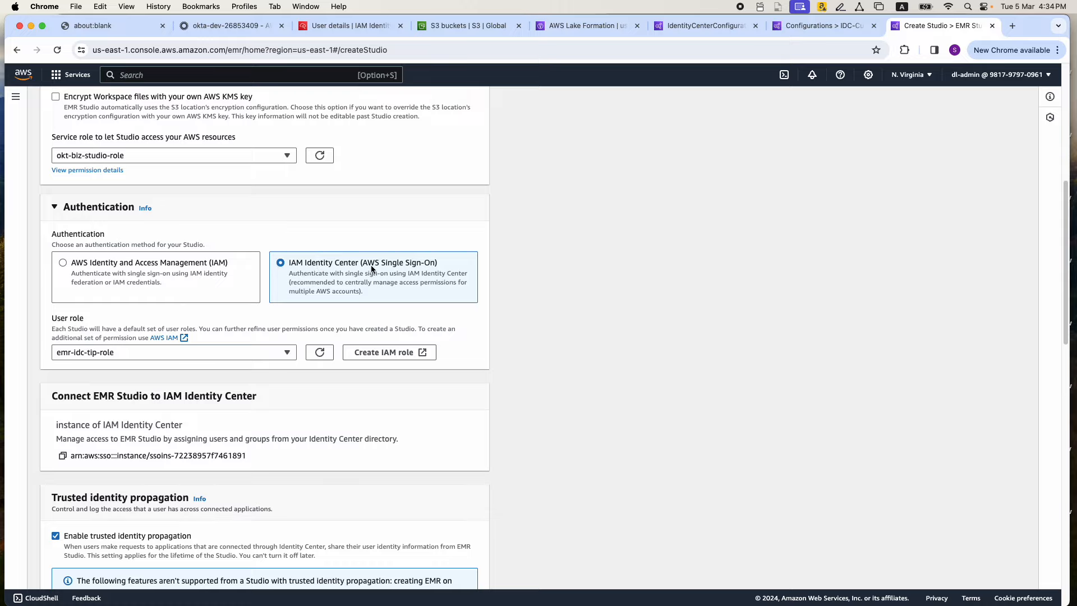
scroll(303, 286, "down", 1)
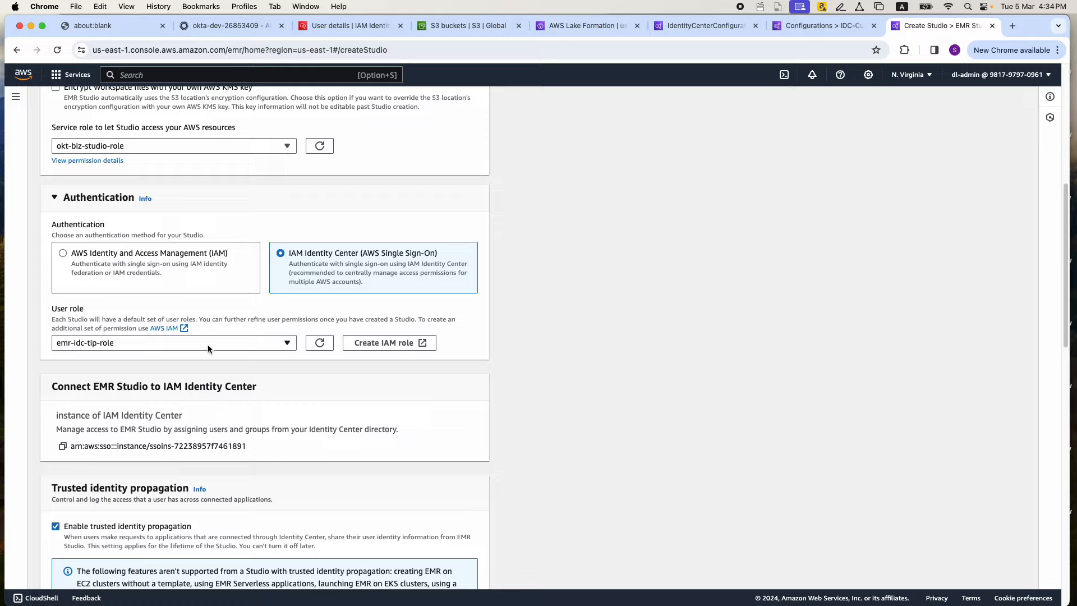
scroll(207, 345, "down", 5)
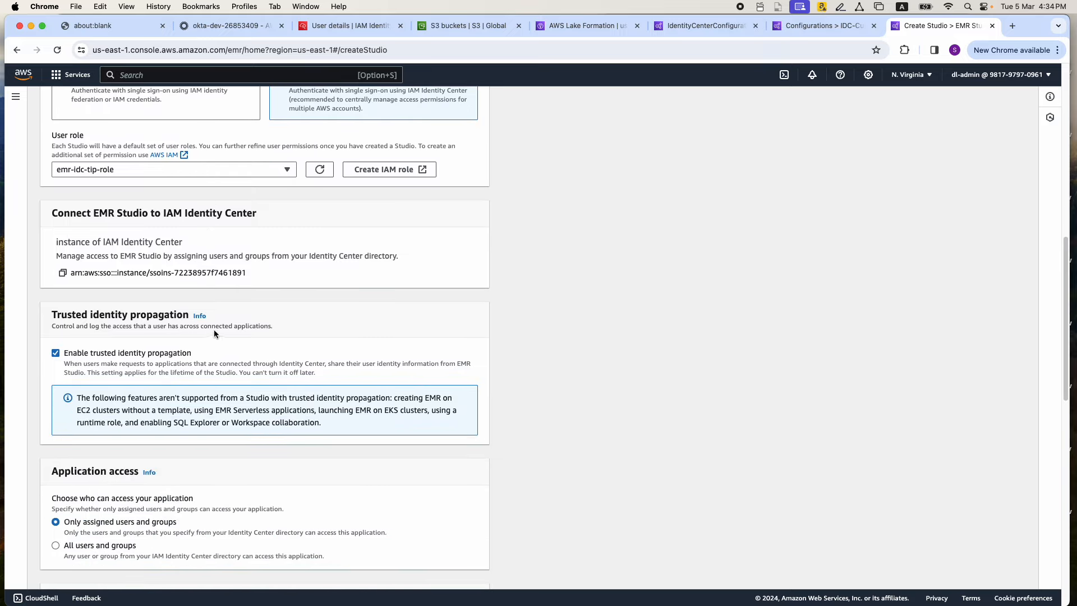
scroll(245, 335, "down", 1)
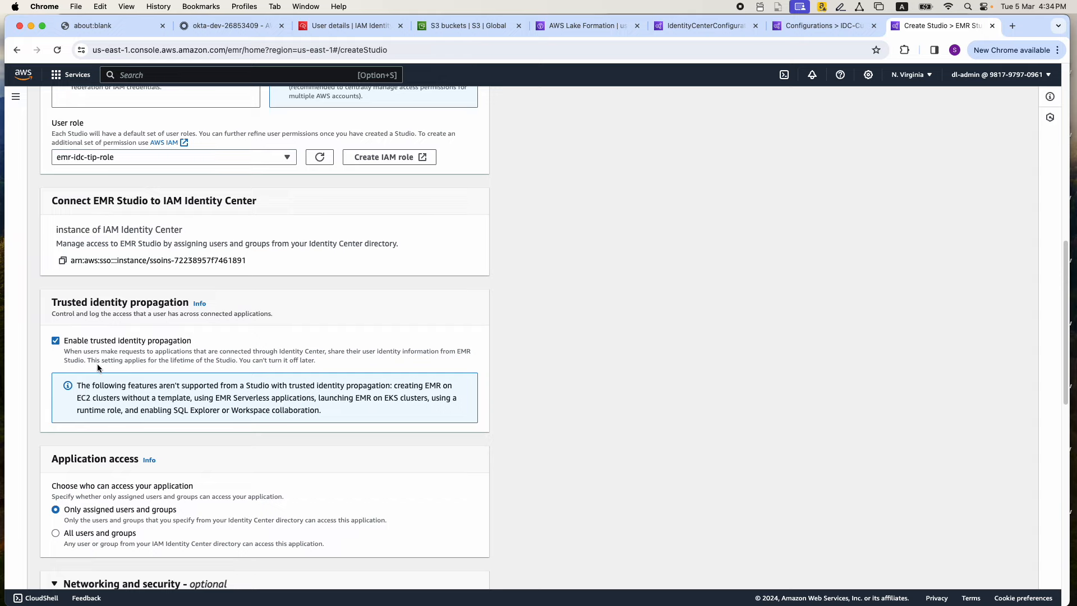
scroll(57, 345, "down", 3)
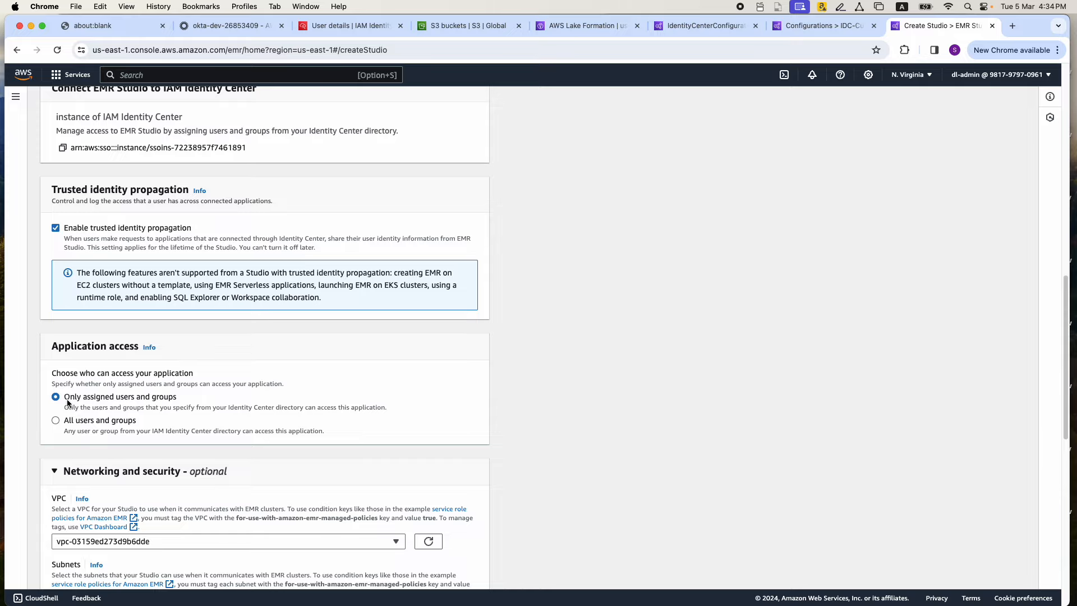
scroll(234, 350, "down", 3)
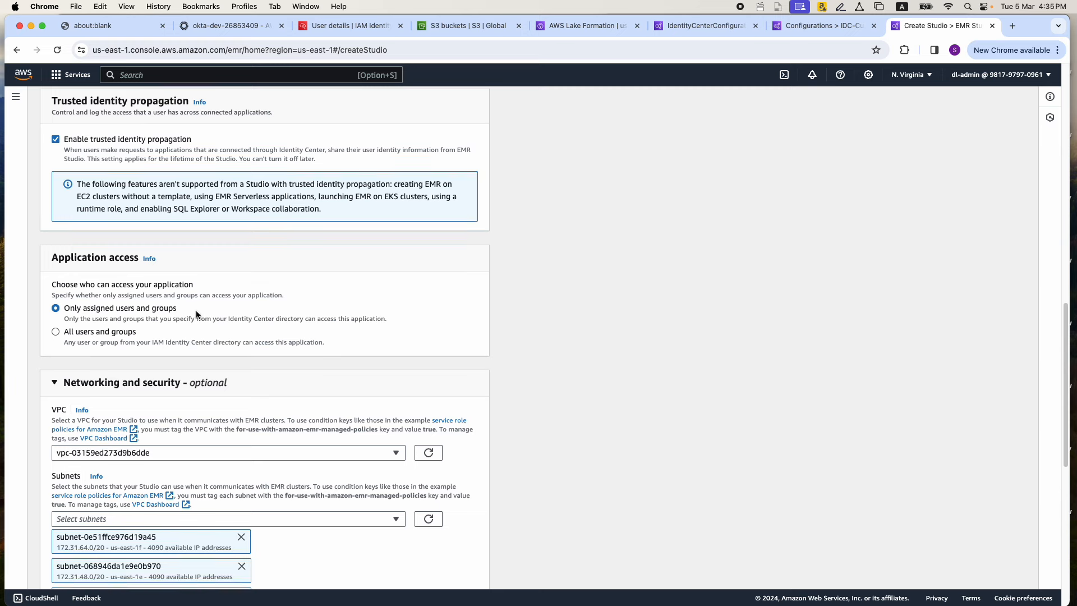
Create the Studio demo-studio-idc with the entered settings and highlight its authentication method in the Studios list
scroll(196, 312, "down", 15)
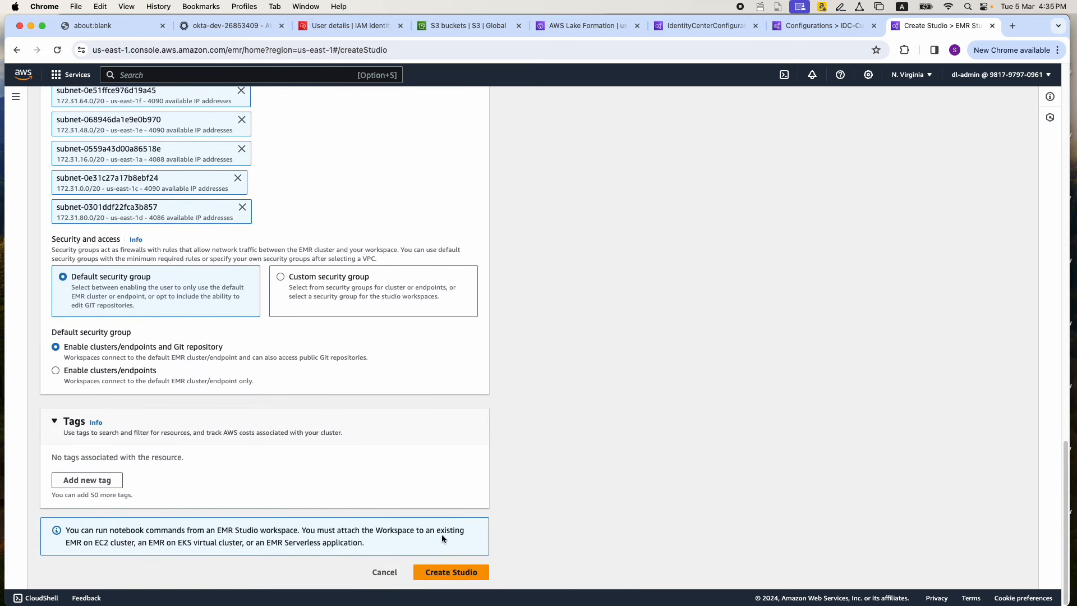
left_click(442, 573)
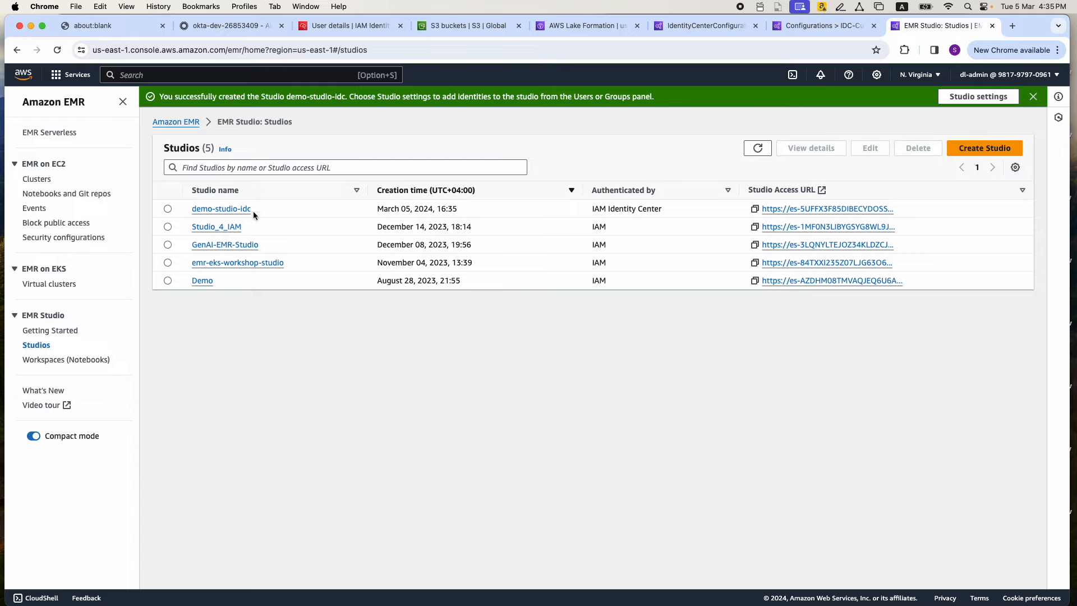
left_click_drag(593, 208, 663, 209)
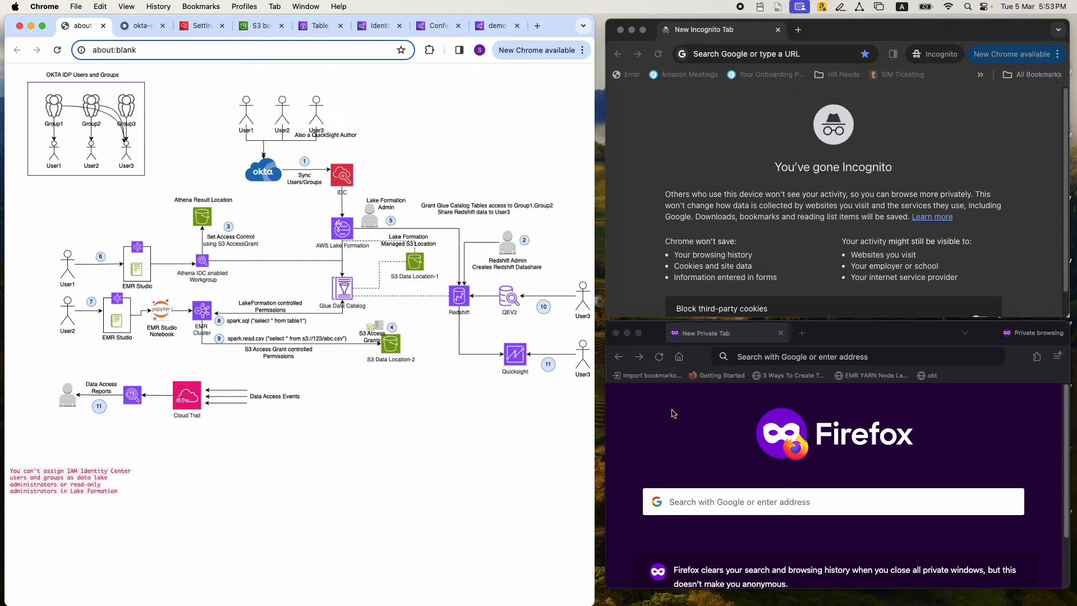
Copy the AWS access portal URL from the IAM Identity Center identity source settings and open it in the Chrome Incognito window
left_click(200, 27)
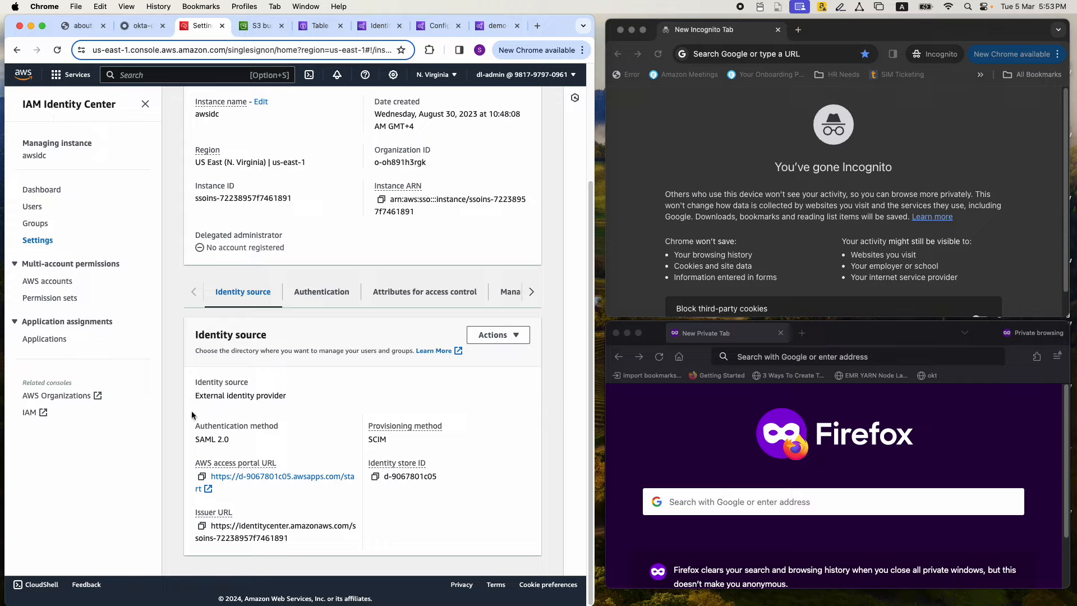
left_click(202, 477)
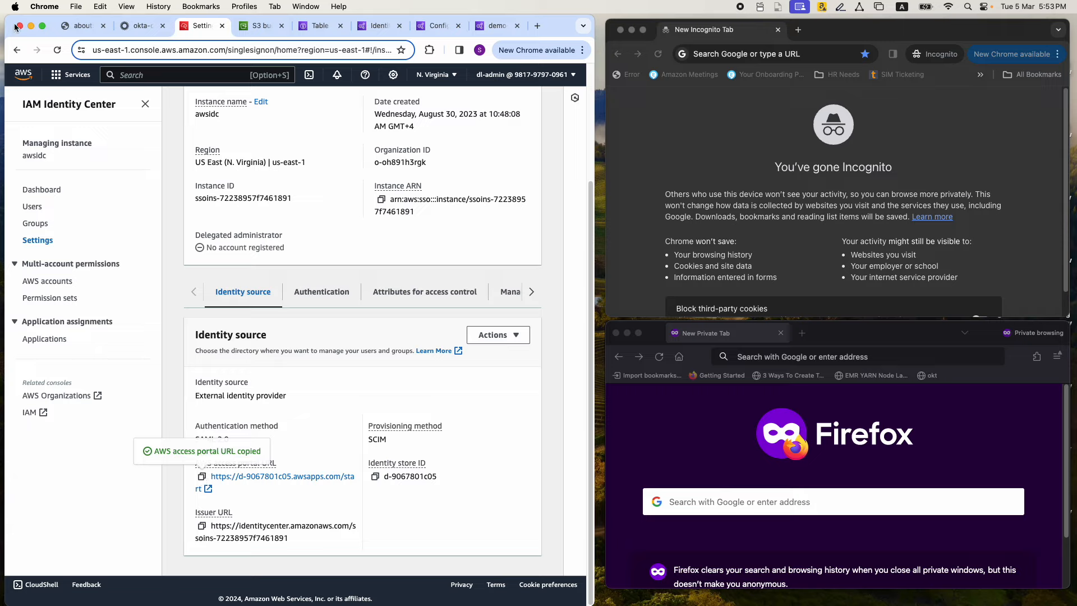
left_click(729, 53)
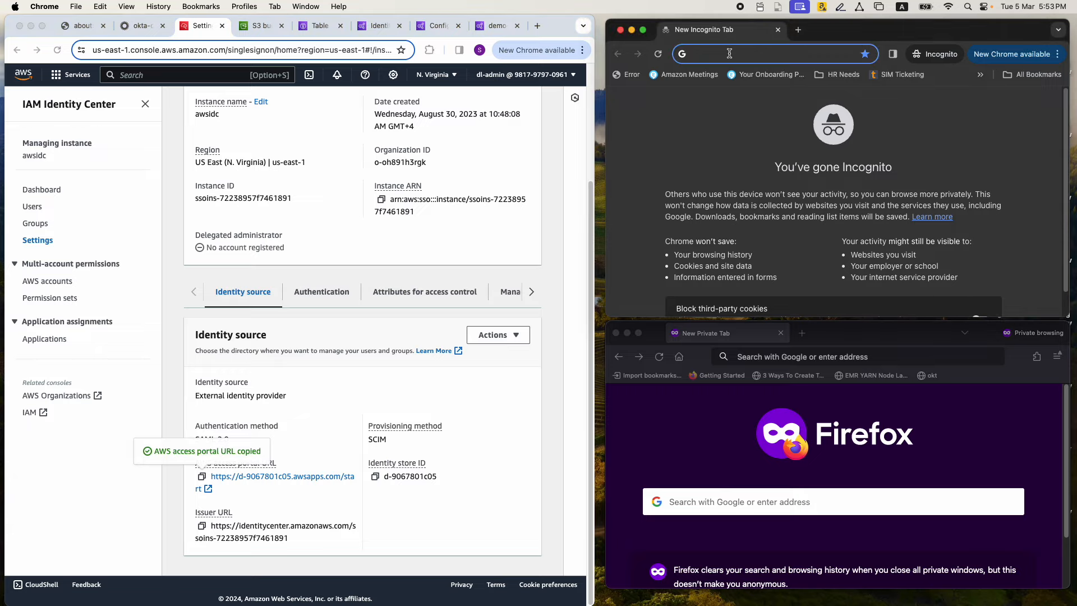
key("super+v")
key("Return")
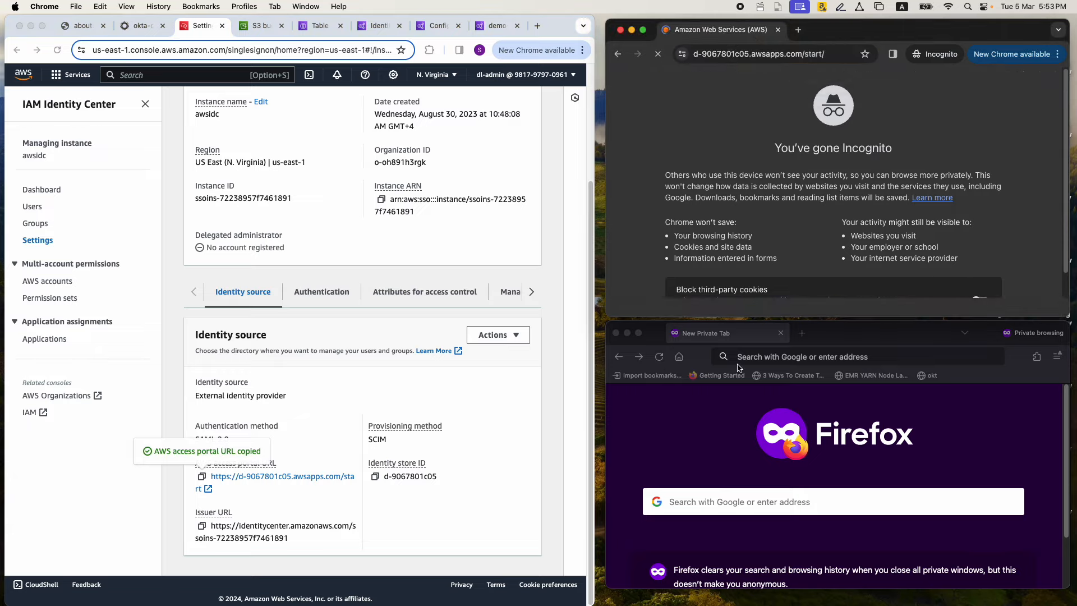
Open the copied AWS access portal URL in the Firefox private window as well
left_click(772, 358)
key("super+v")
key("Return")
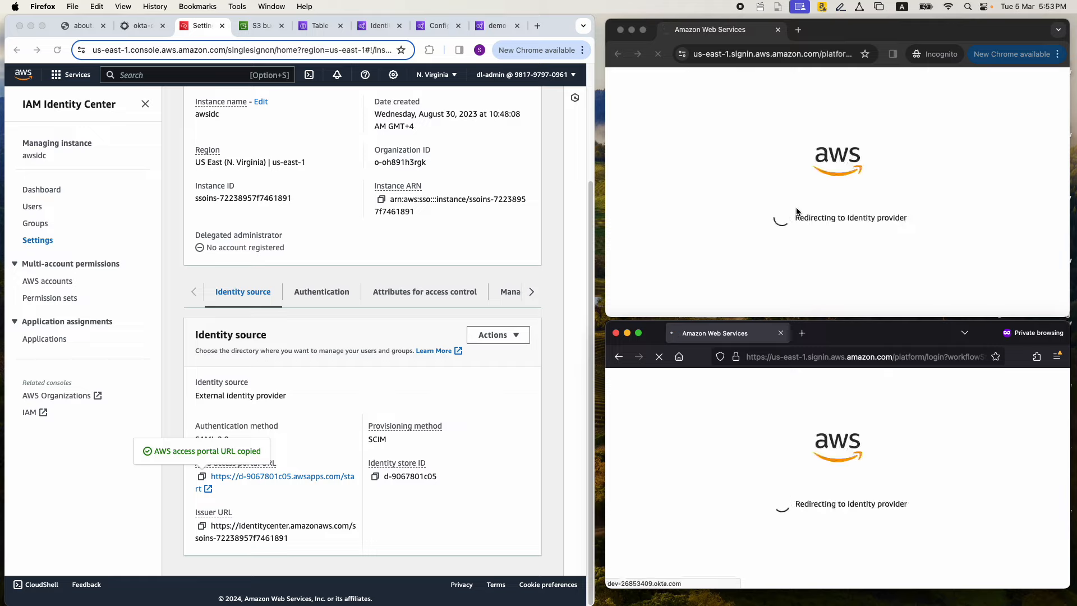
Sign in to Okta in the Chrome Incognito window with the first user's e-mail username and account password
left_click(772, 242)
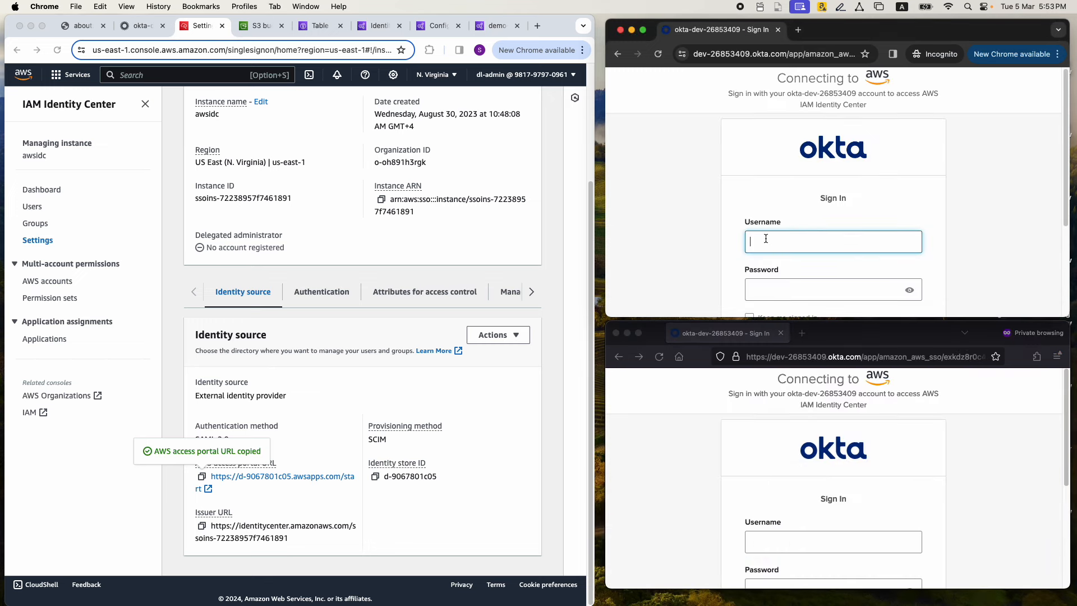
type("user1")
type("@anycompany.com")
key("Tab")
type("••••••••")
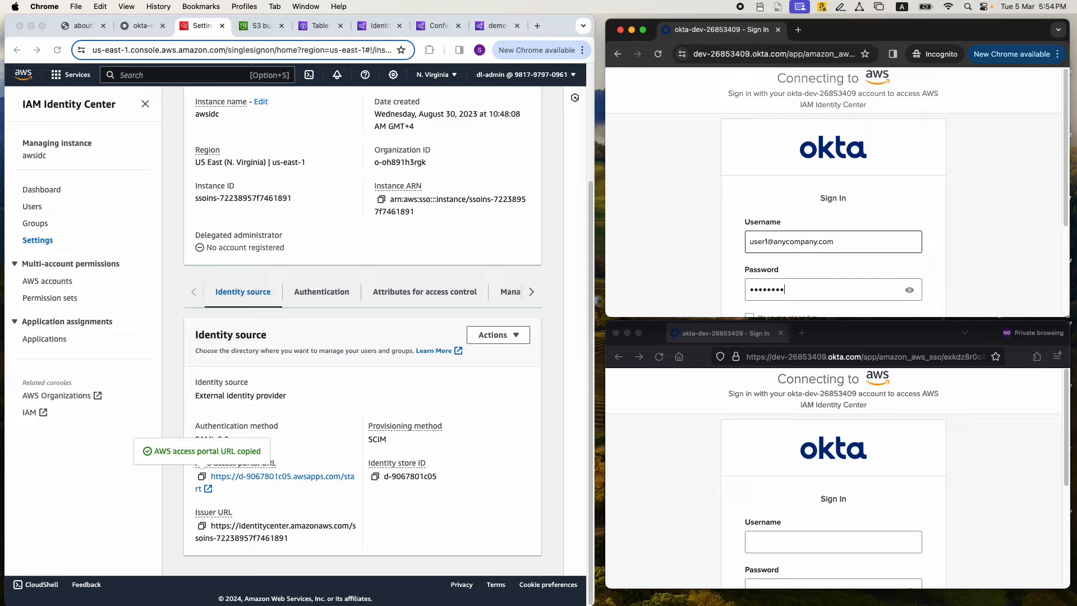
key("Return")
Sign in to Okta in the Firefox private window with the second user's e-mail username and account password
left_click(773, 543)
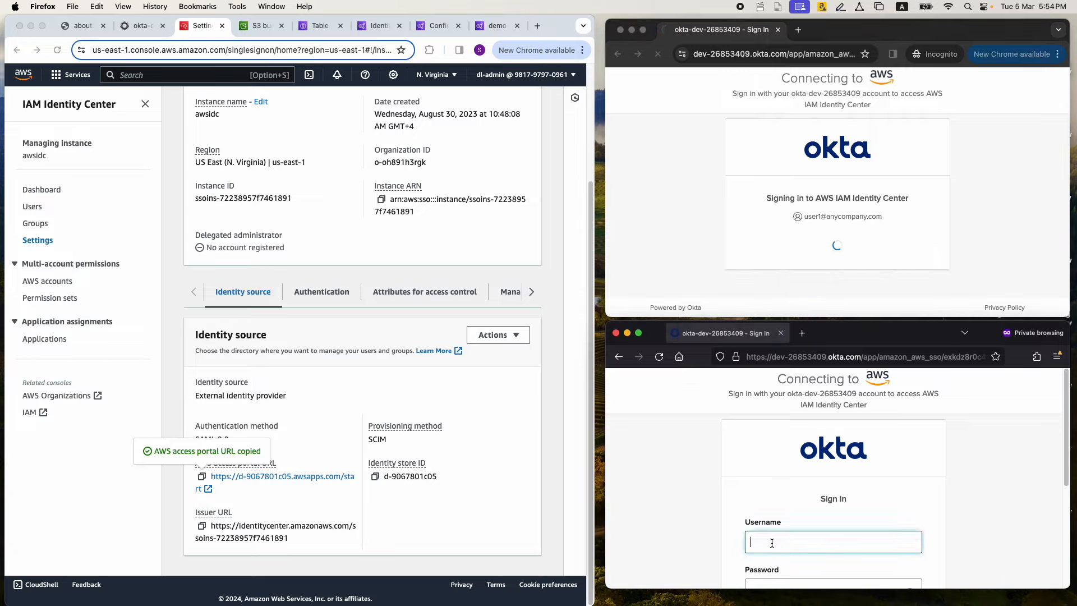
type("user2")
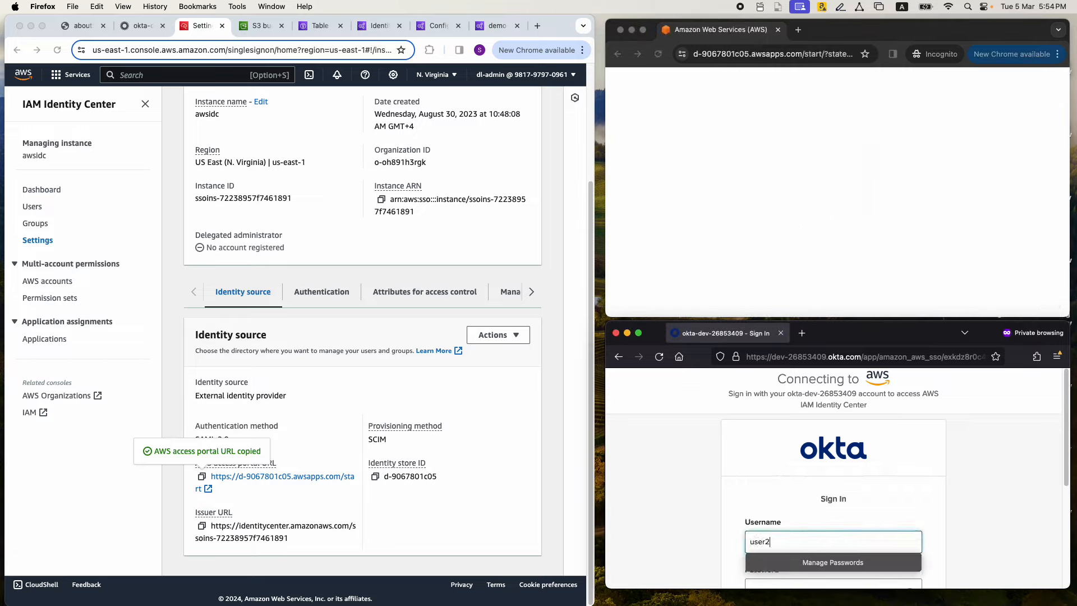
type("@anycompany.com")
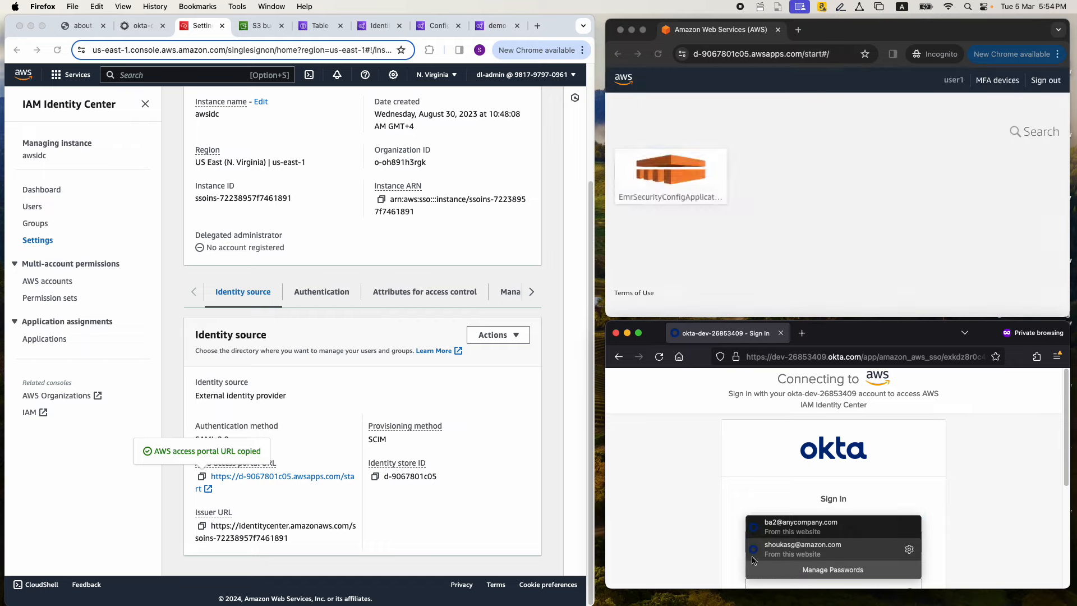
key("Tab")
scroll(734, 494, "down", 2)
left_click(768, 532)
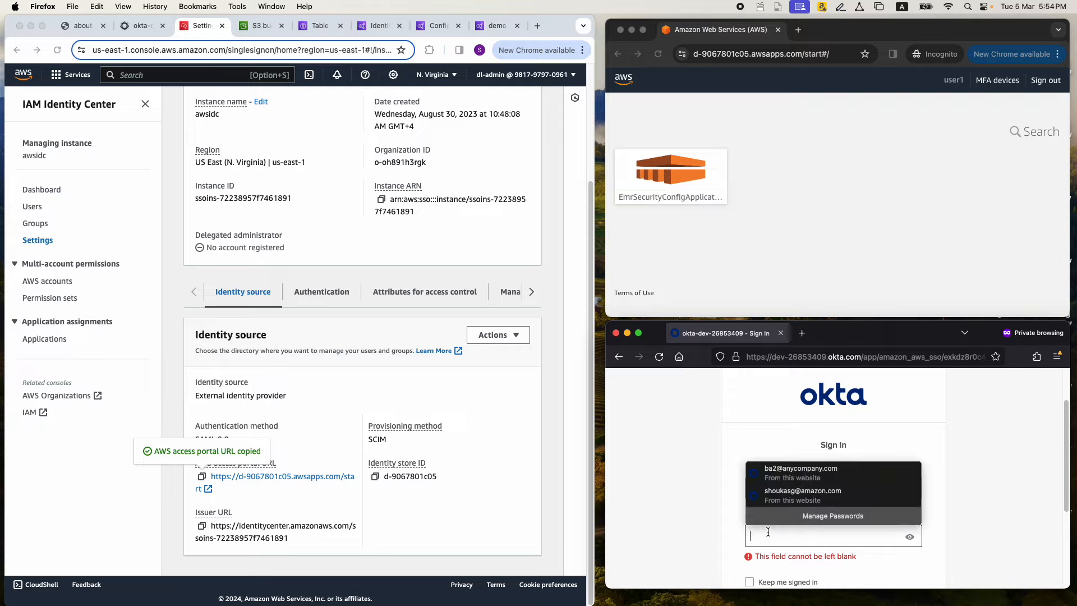
type("••••••••")
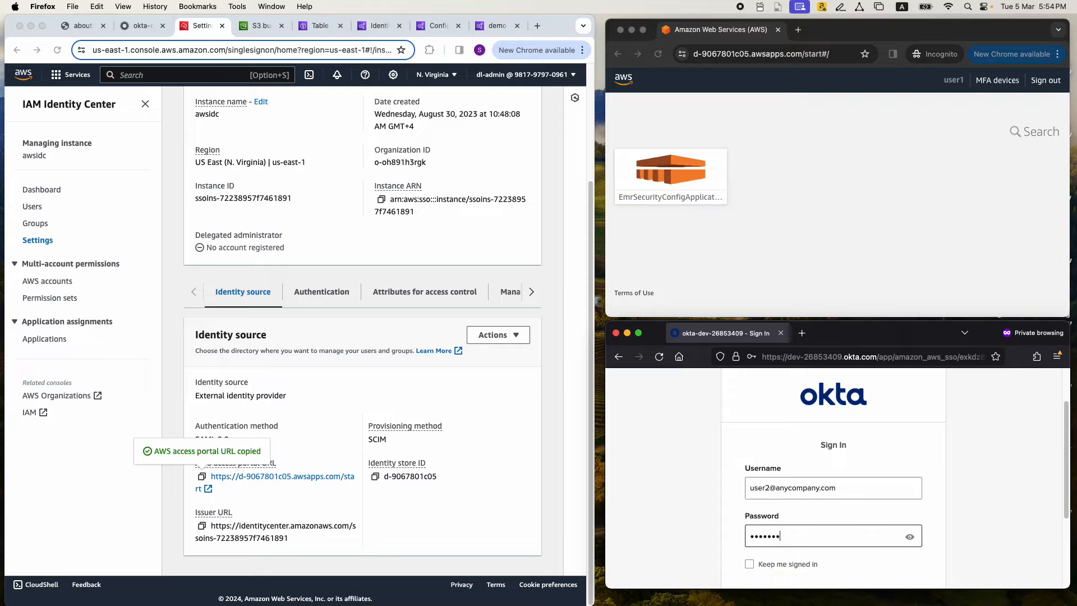
key("Return")
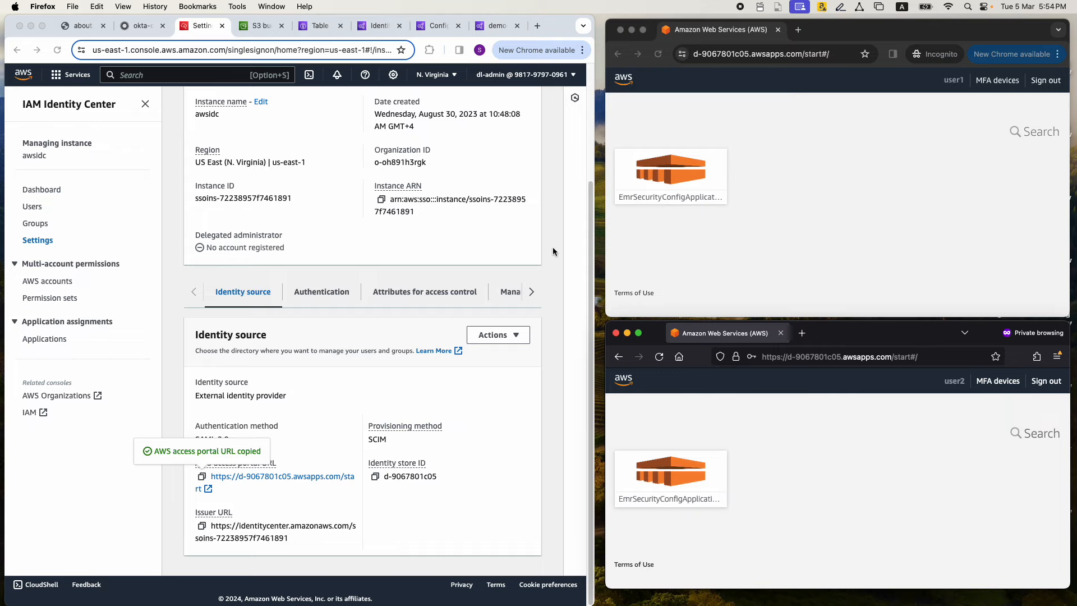
In the demo-studio-idc details, highlight the user and group assignment method, and assign Group1 to the Studio
left_click(492, 25)
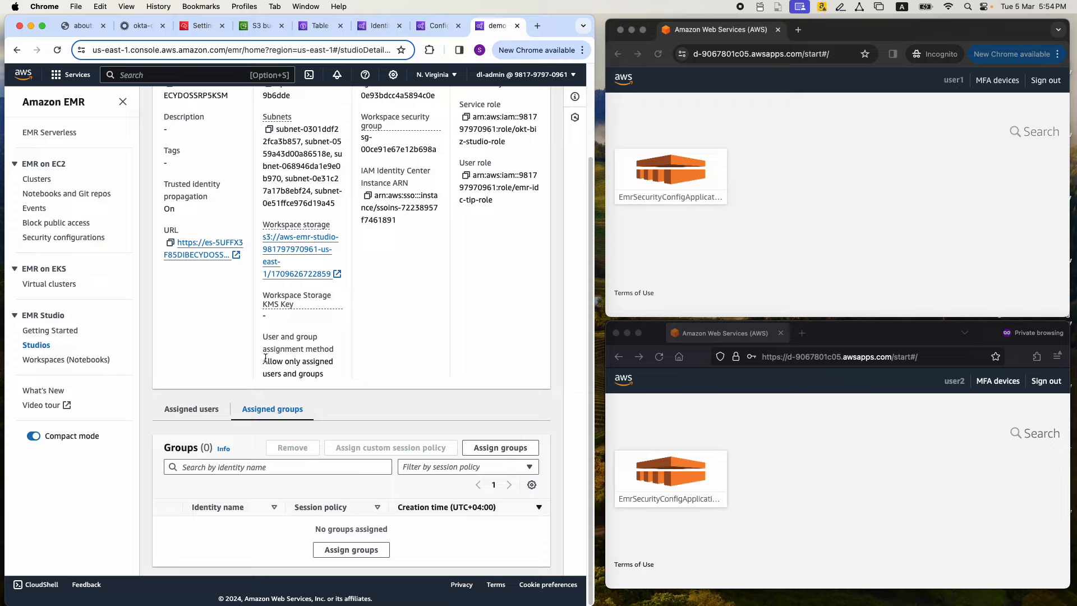
left_click_drag(263, 361, 329, 376)
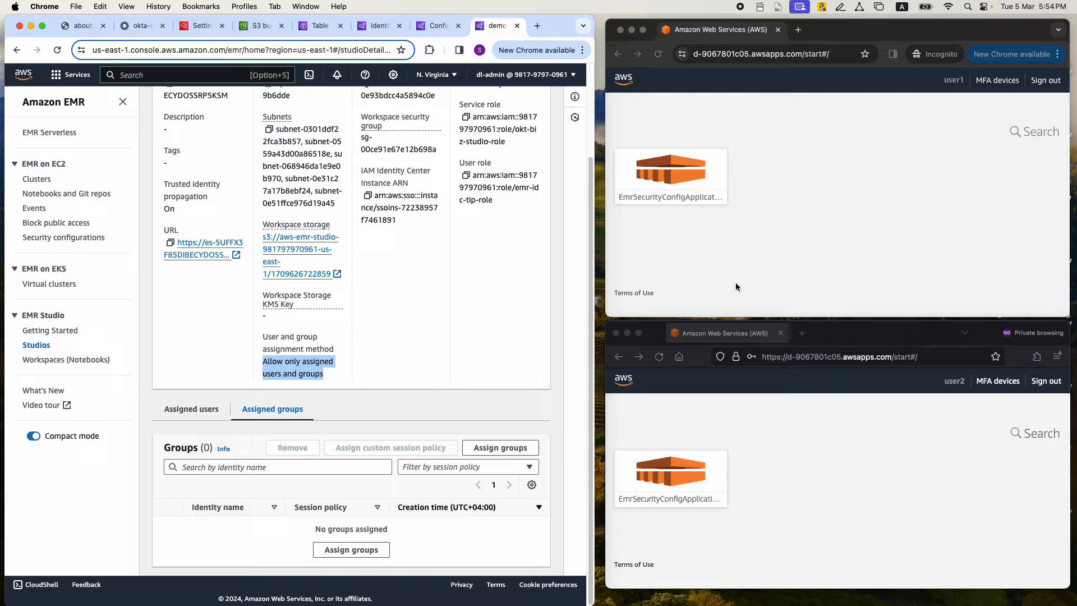
left_click(486, 450)
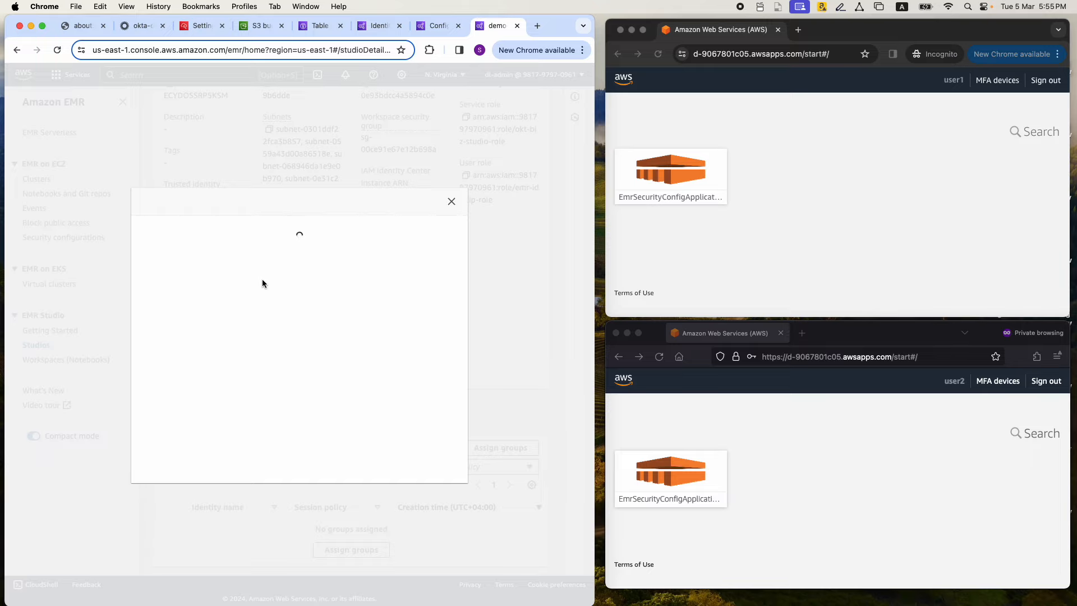
left_click(408, 485)
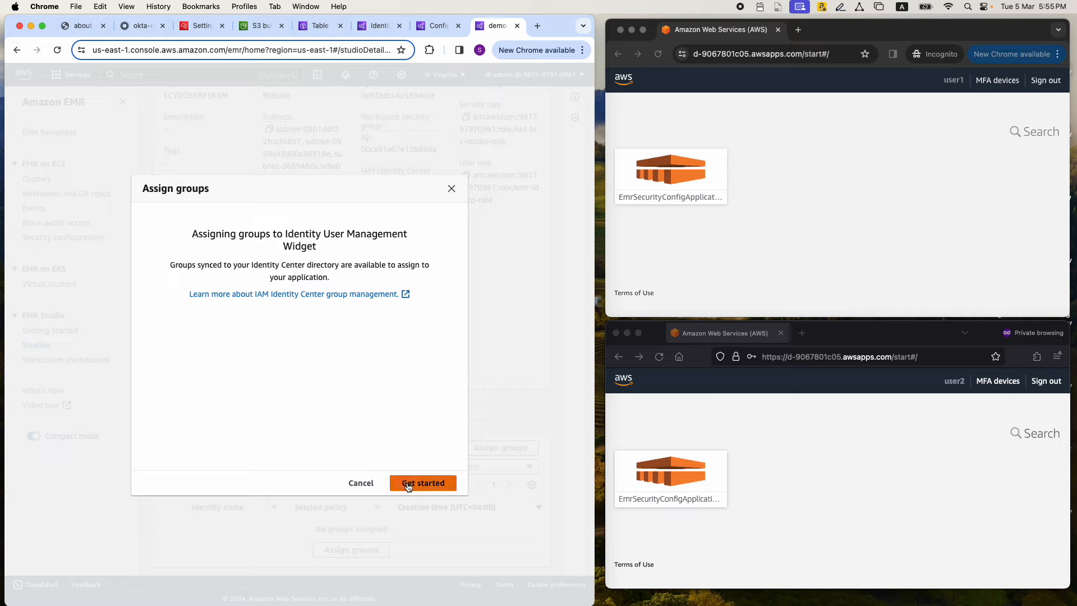
left_click(196, 217)
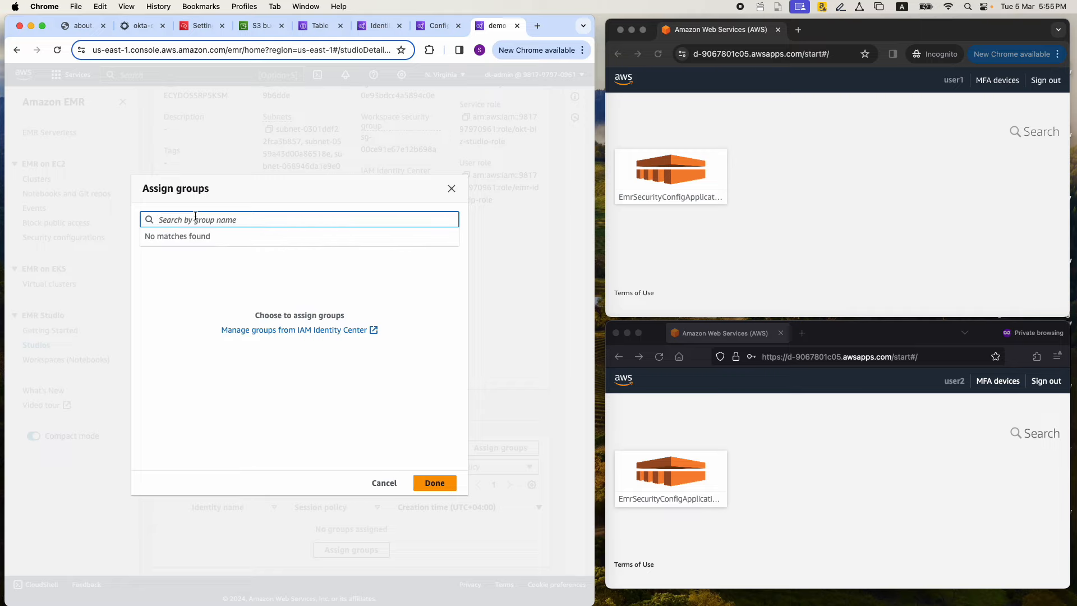
type("group")
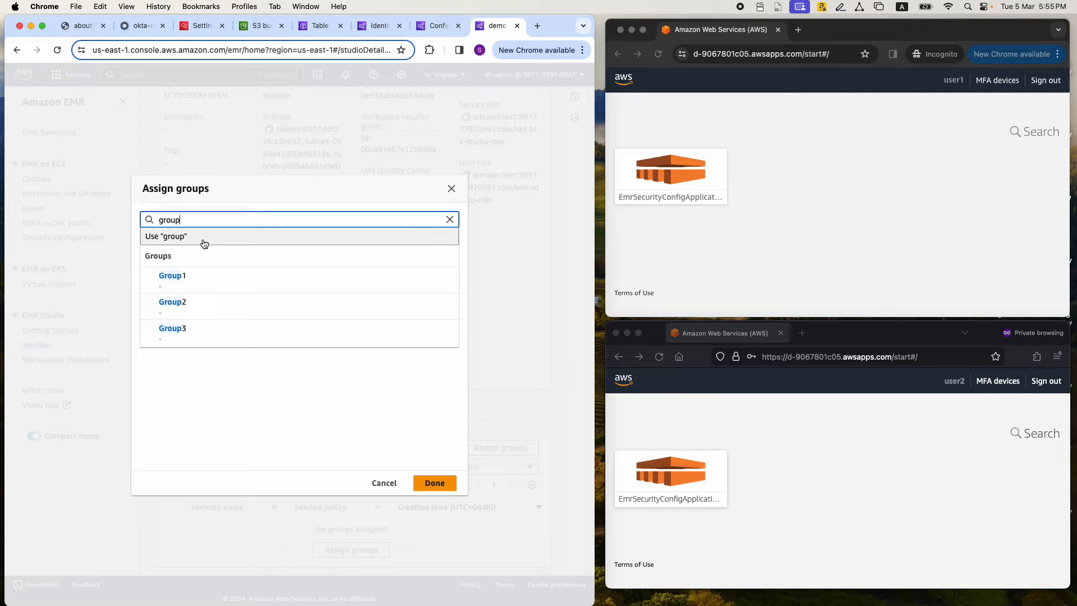
left_click(196, 281)
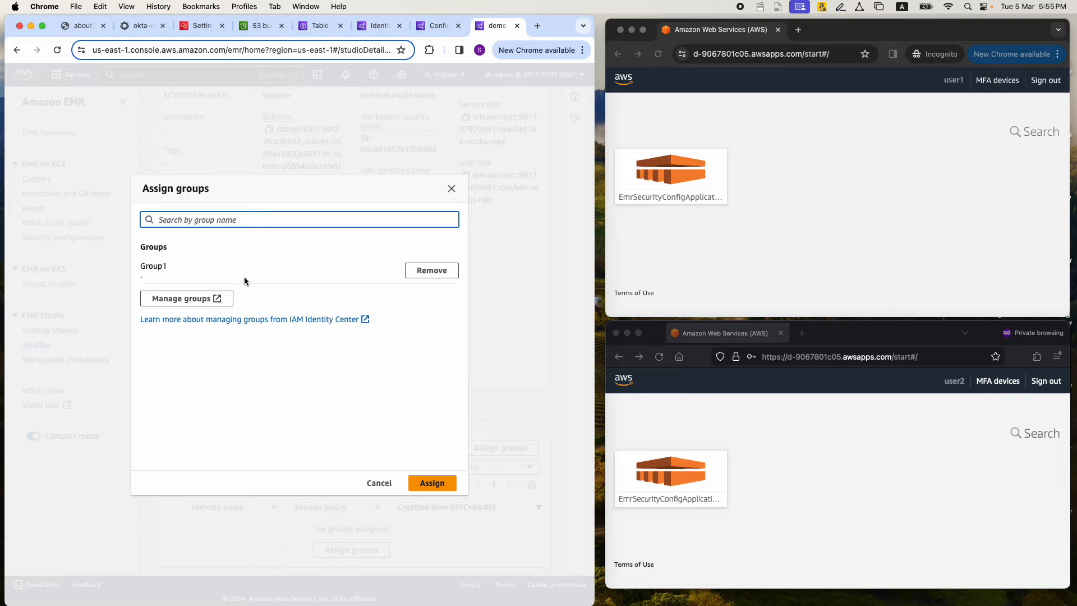
left_click(432, 483)
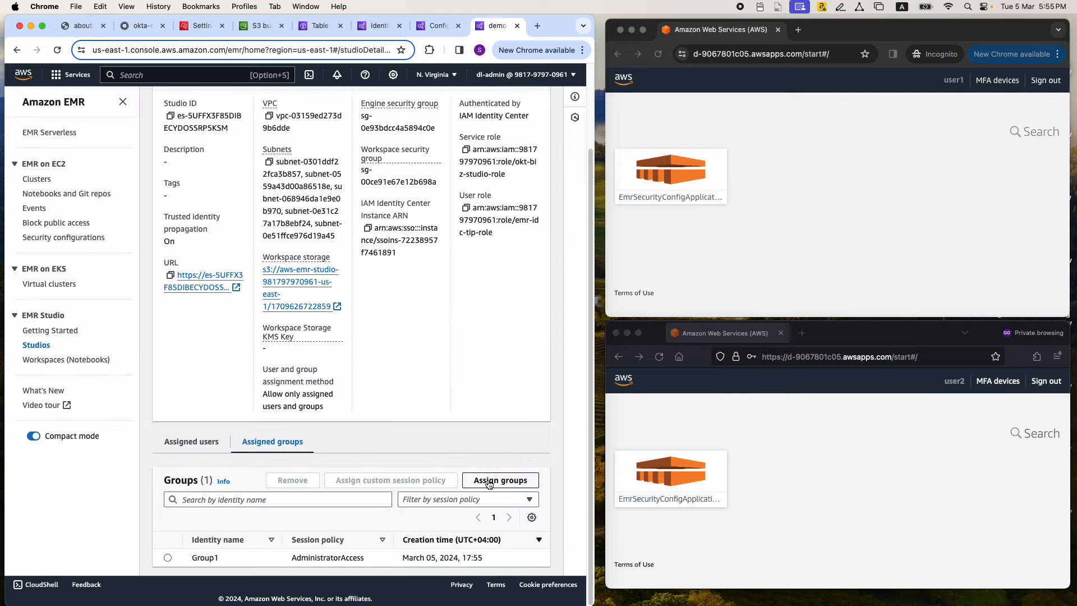
Assign Group2 to the Studio as well and bring the assigned groups list into view
left_click(488, 484)
left_click(254, 219)
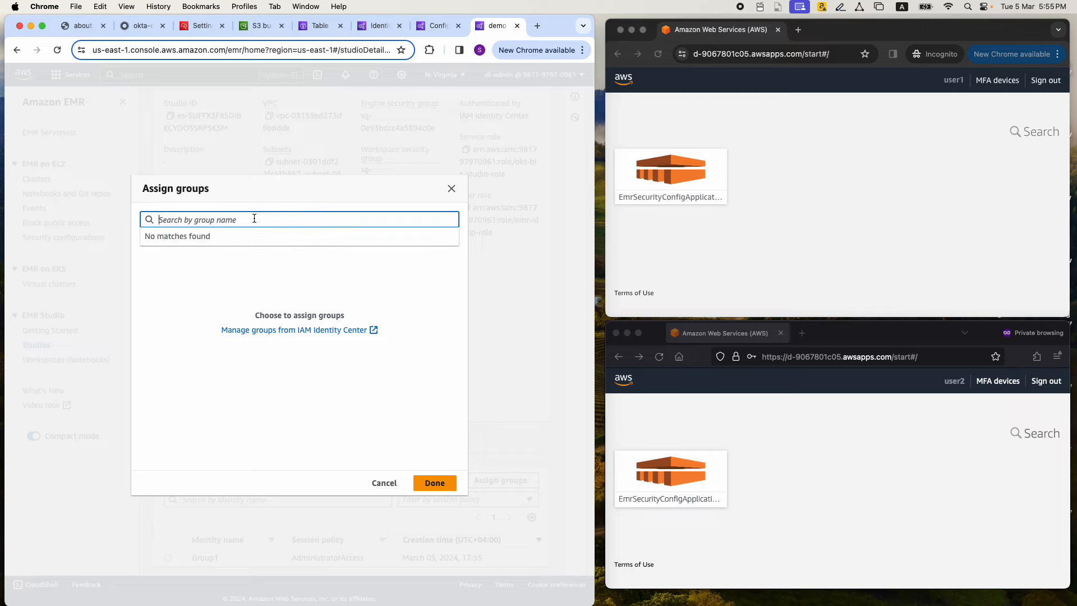
type("Group")
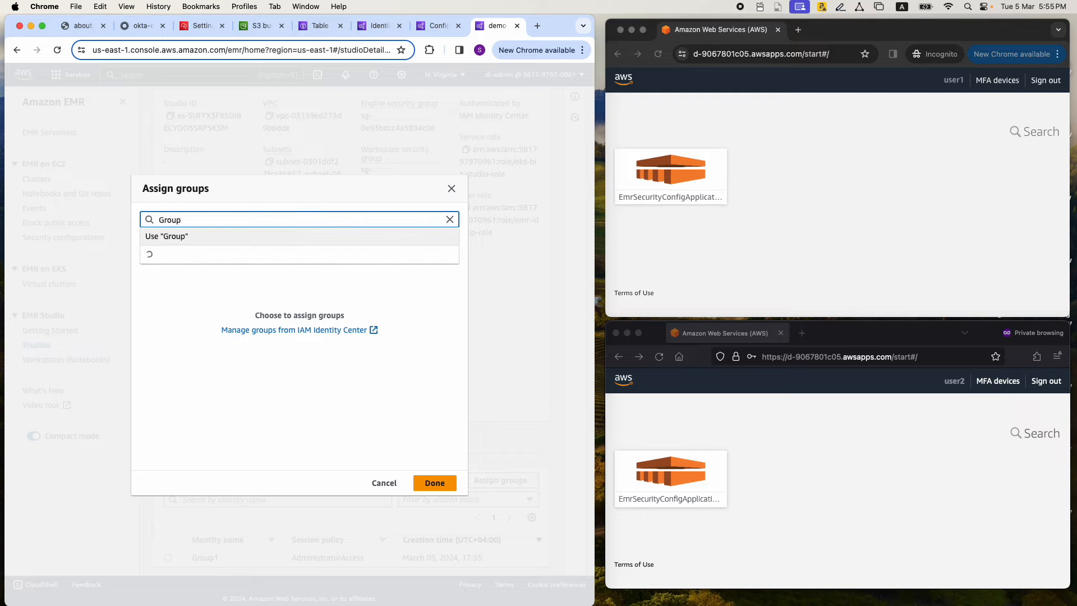
type("2")
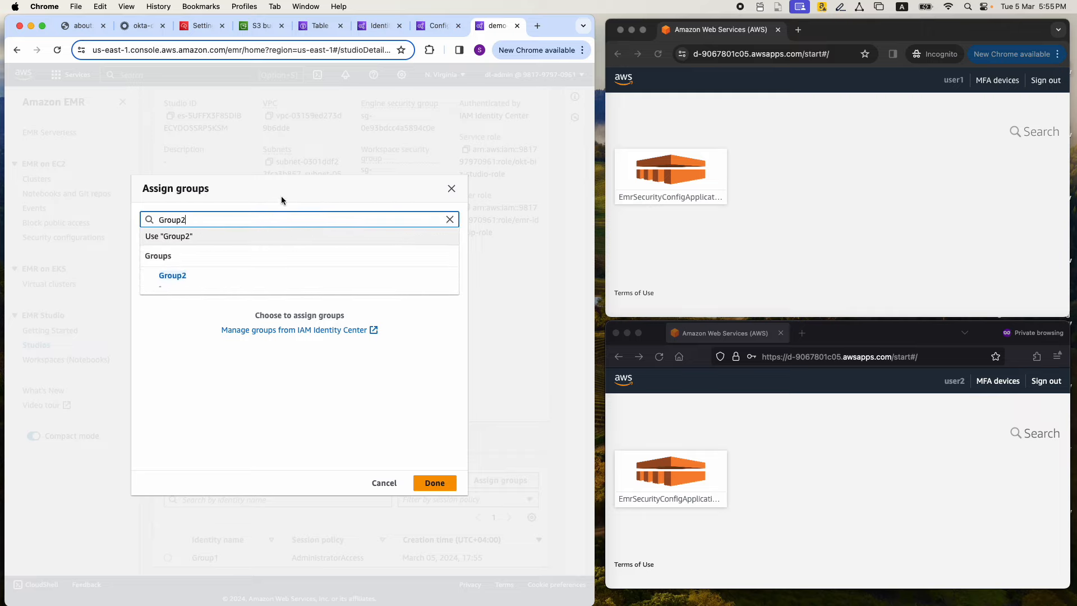
left_click(189, 276)
left_click(430, 482)
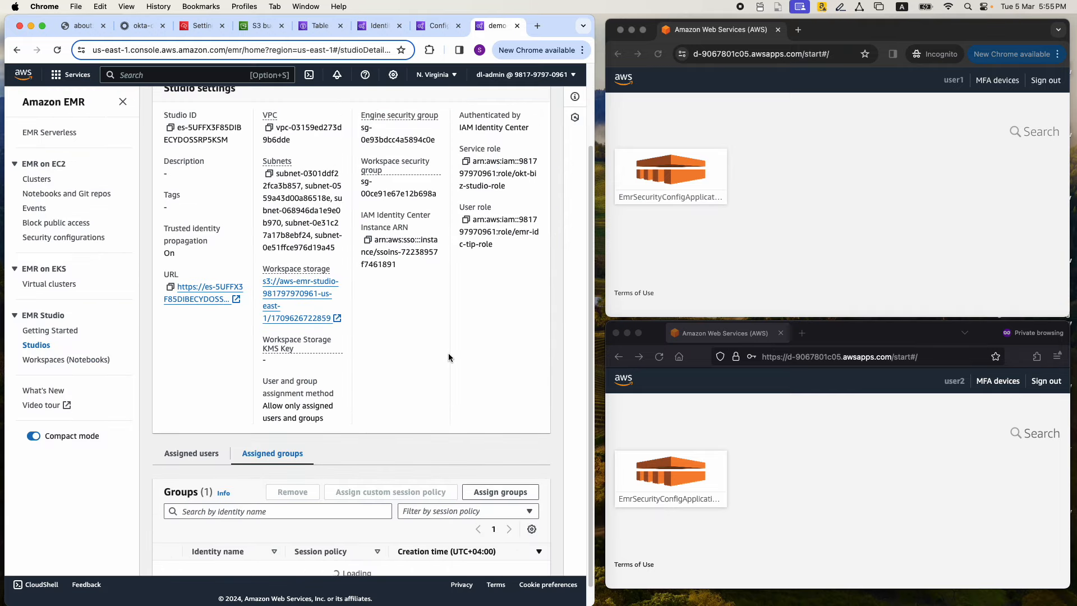
scroll(448, 354, "down", 1)
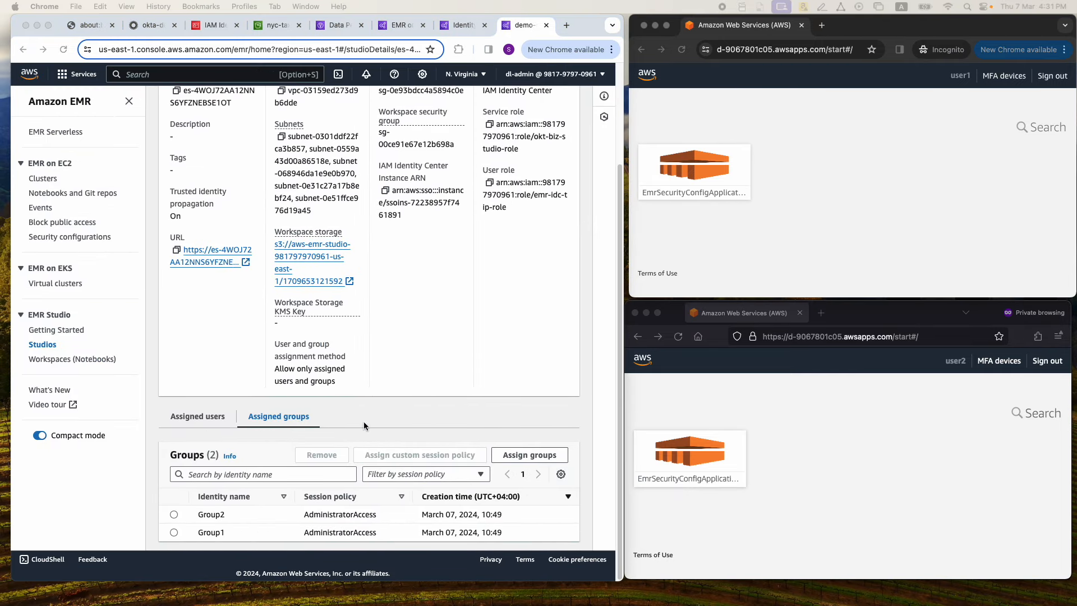
Reload the AWS access portal in both the Incognito and Firefox private windows, and enlarge the Firefox window to full height
left_click(683, 51)
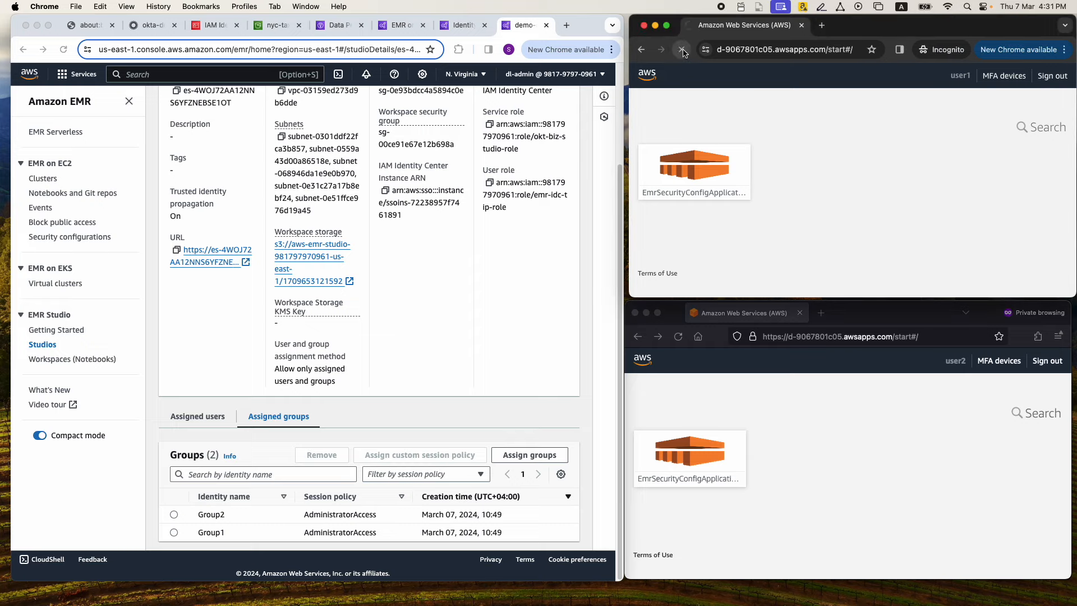
left_click(679, 339)
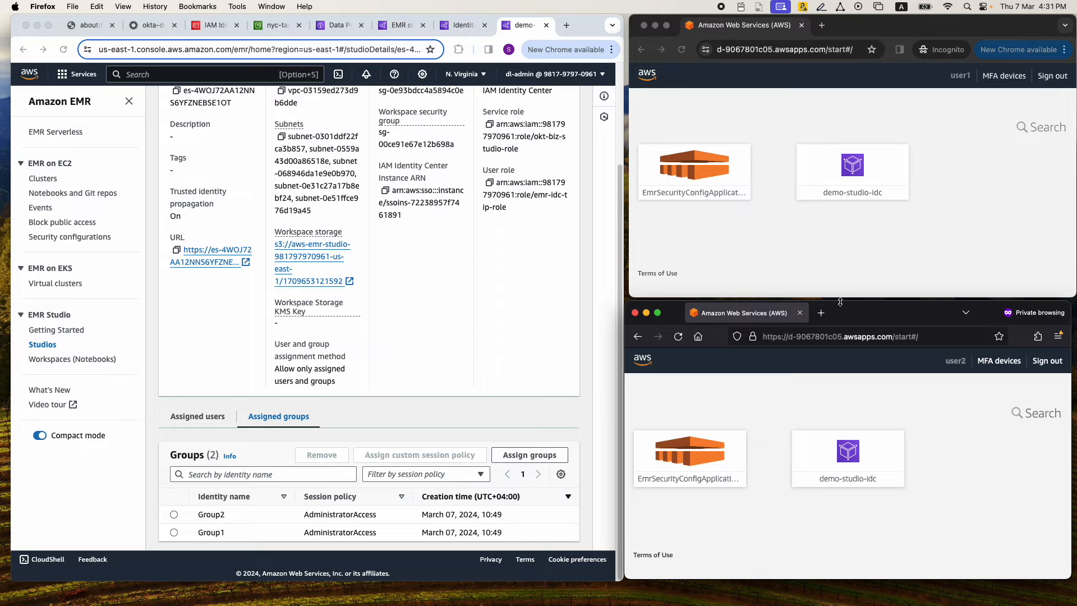
left_click_drag(840, 300, 844, 20)
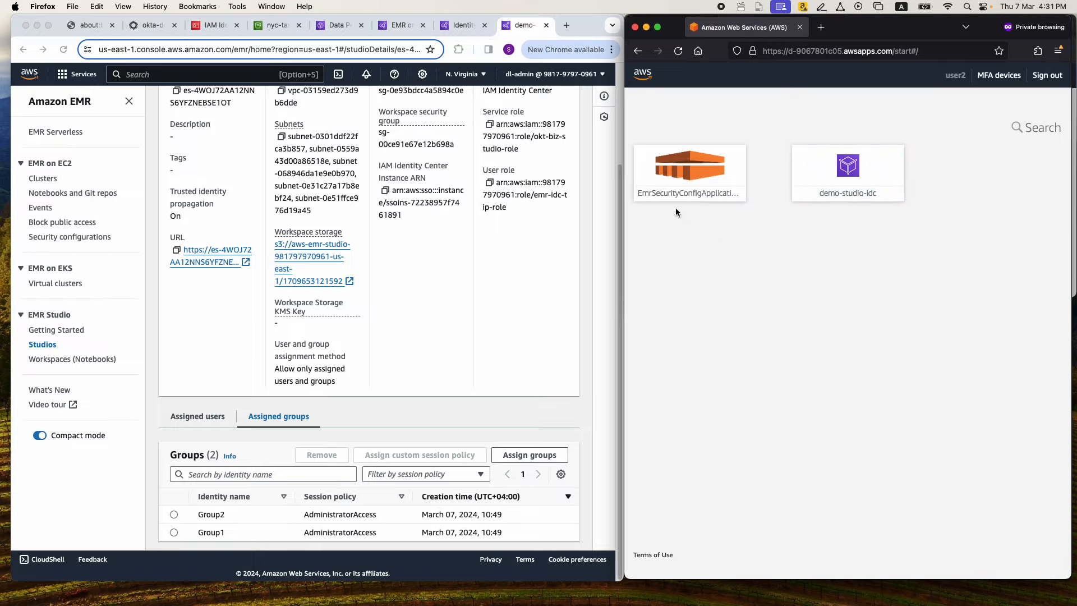
Show the architecture diagram in Chrome, and open the demo-studio-idc application from the second user's AWS access portal
left_click(90, 26)
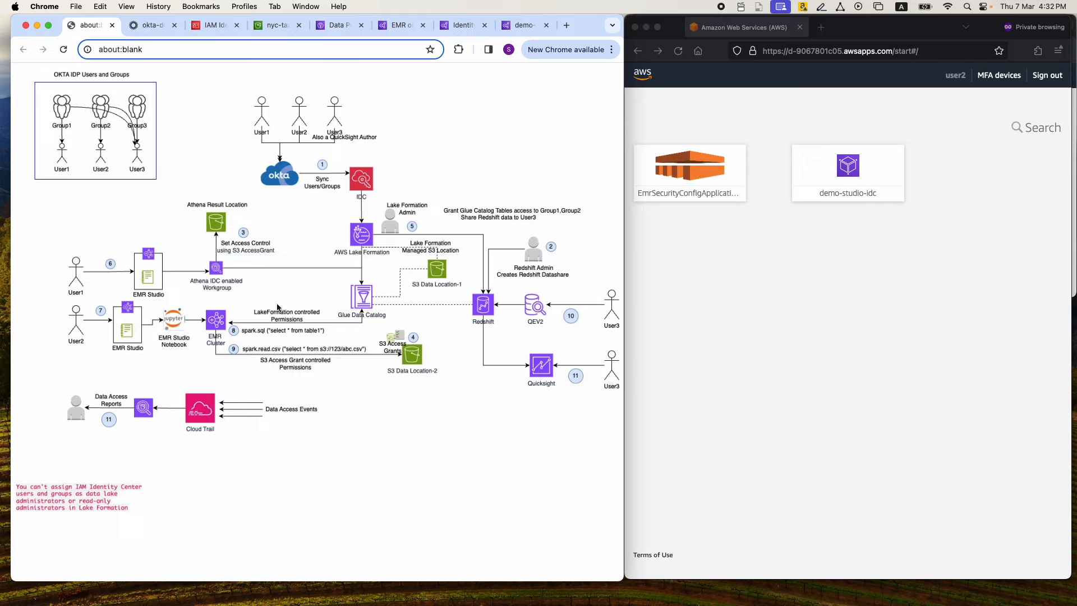
left_click(851, 169)
left_click(850, 170)
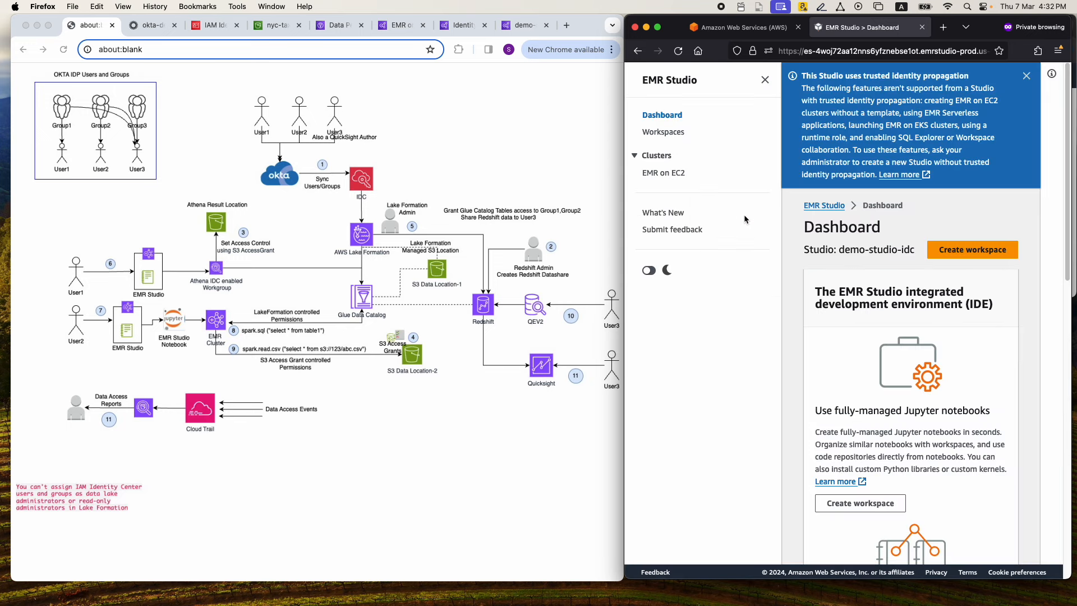
Create a Workspace named demo-1 in the Studio and dismiss the notification banners
left_click(953, 251)
left_click(720, 288)
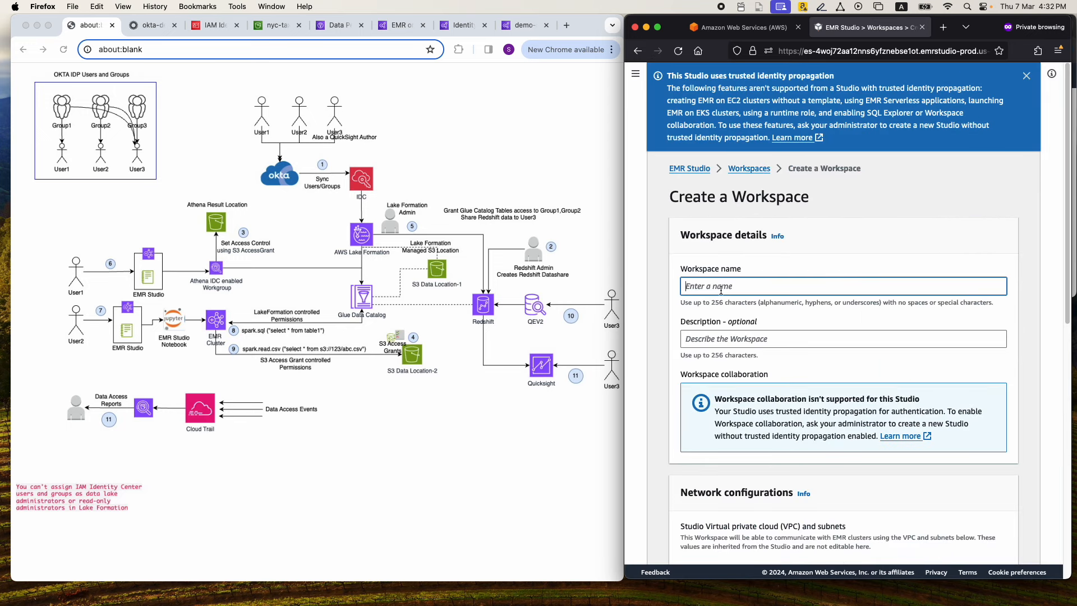
type("demo-1")
scroll(768, 324, "down", 6)
scroll(768, 324, "down", 3)
left_click(955, 555)
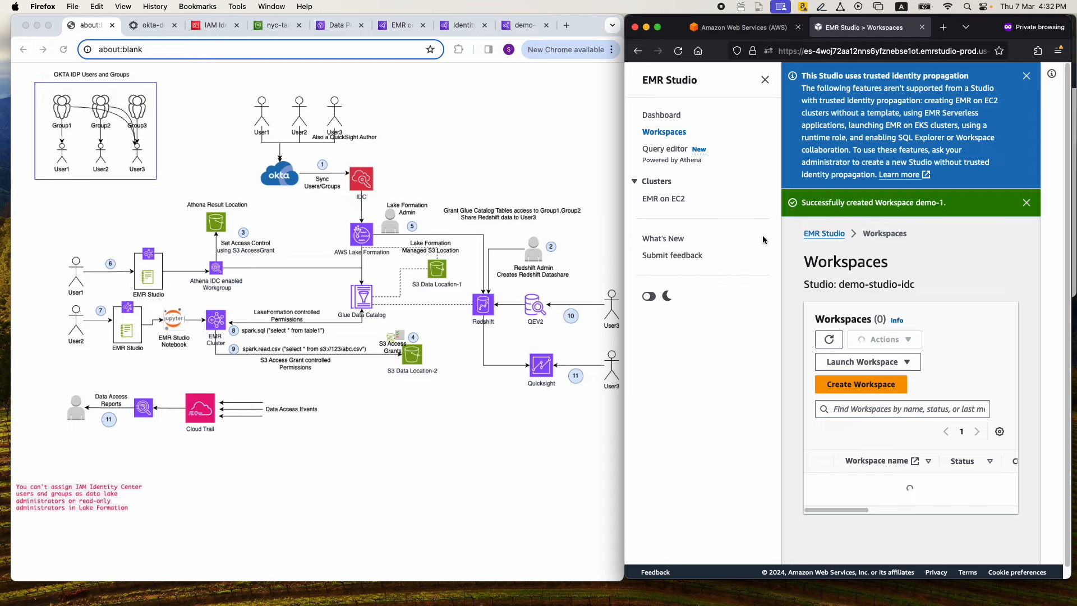
left_click(1026, 76)
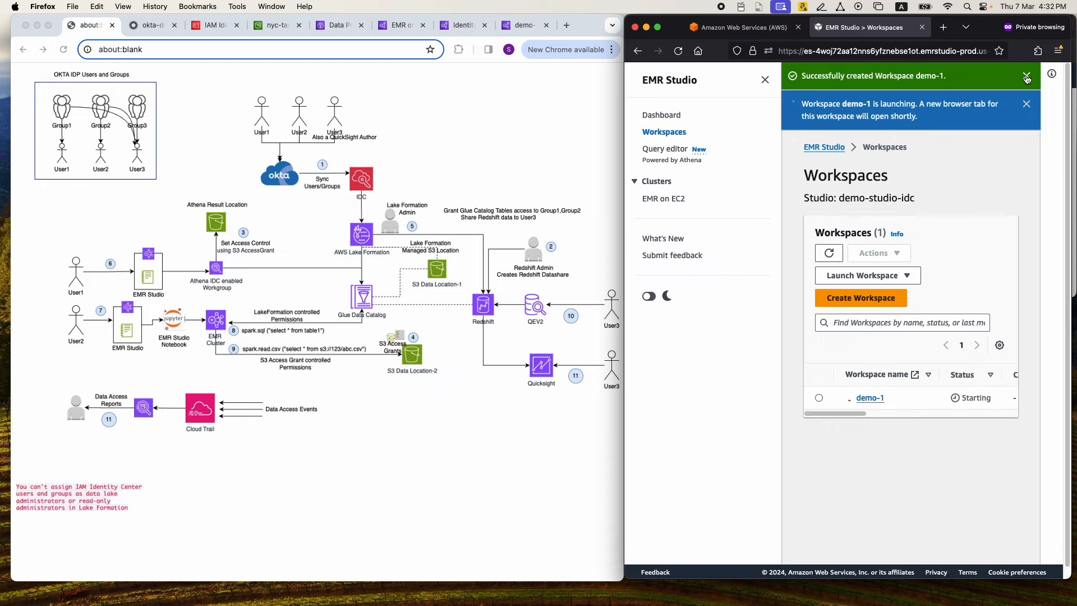
left_click(1026, 76)
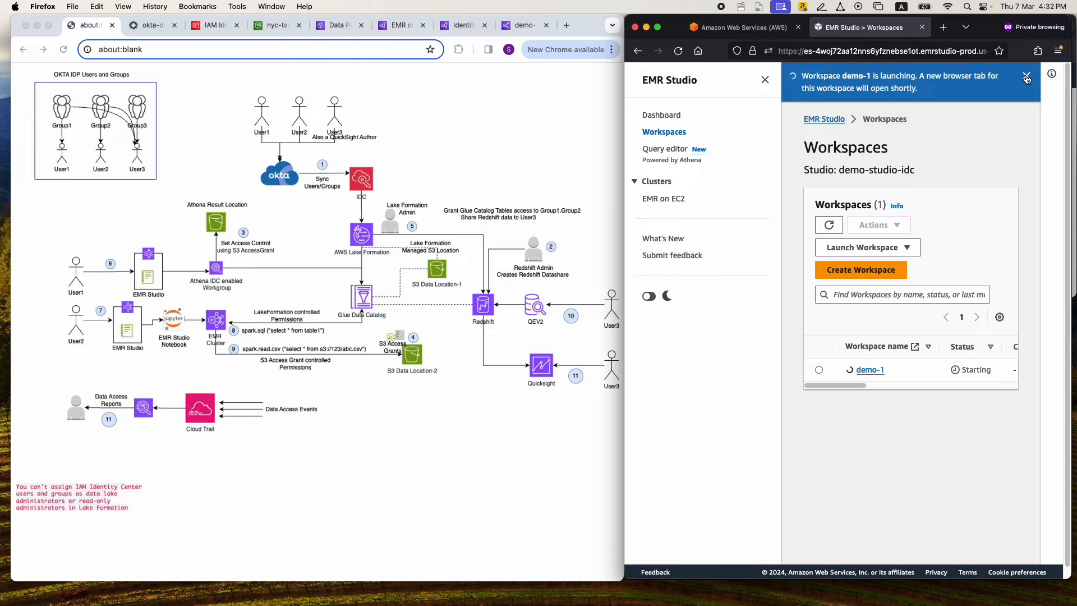
left_click(1026, 77)
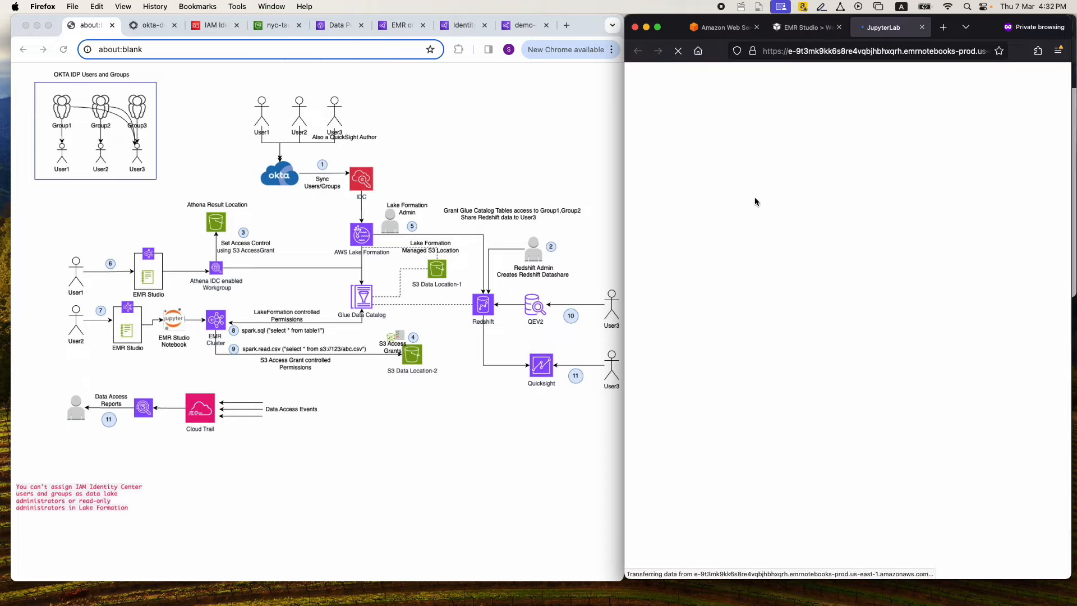
Attach the EMR on EC2 cluster IDC-Custer-LF-WithAccessGrants to the demo-1 Workspace in JupyterLab
left_click_drag(624, 203, 631, 203)
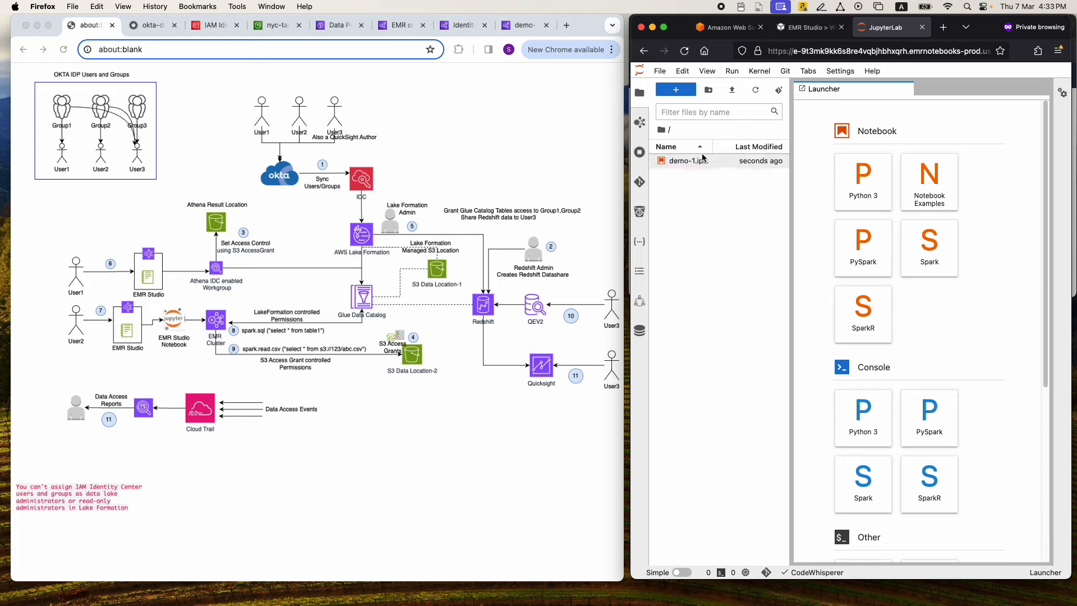
left_click(640, 124)
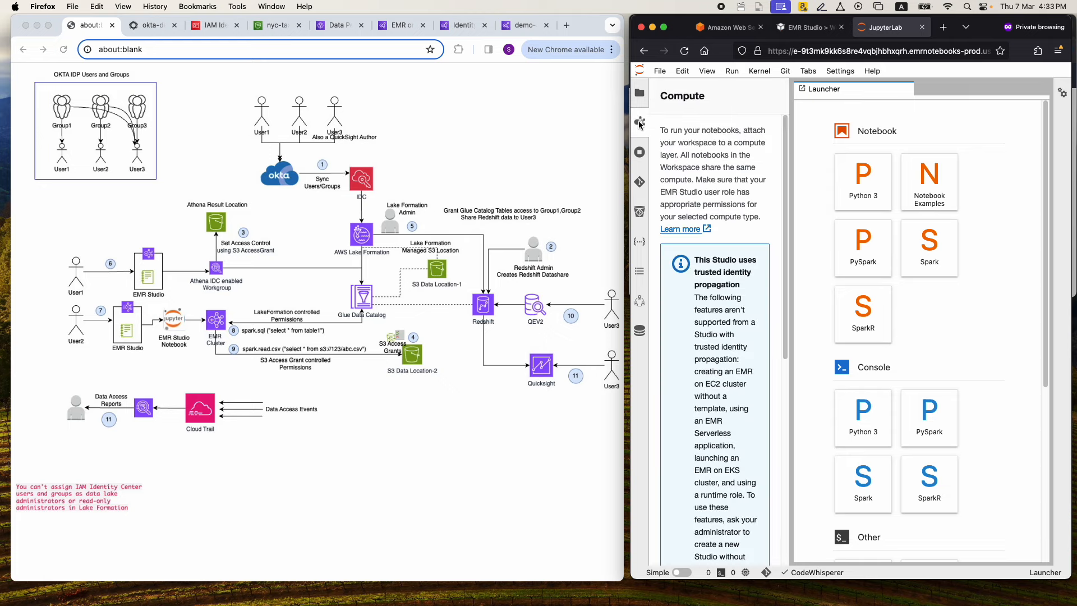
scroll(700, 213, "down", 4)
scroll(700, 213, "down", 3)
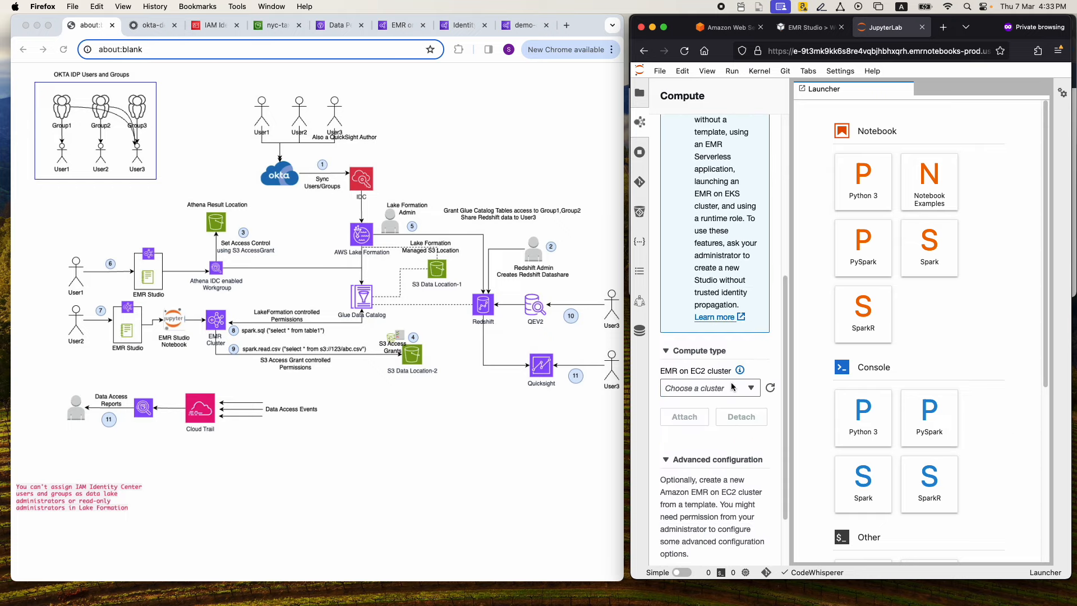
left_click(731, 390)
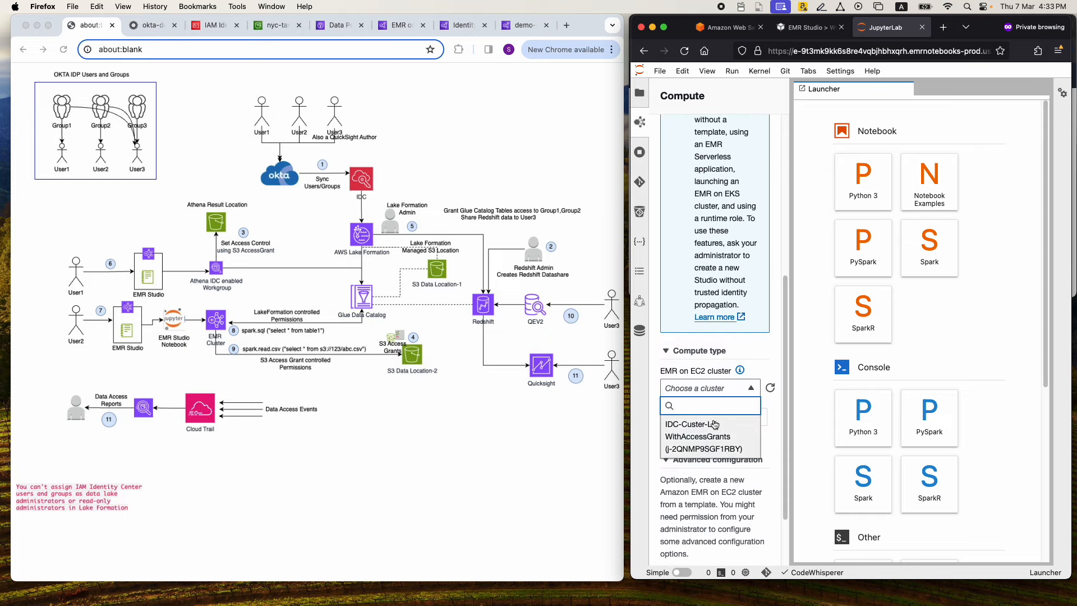
left_click(714, 431)
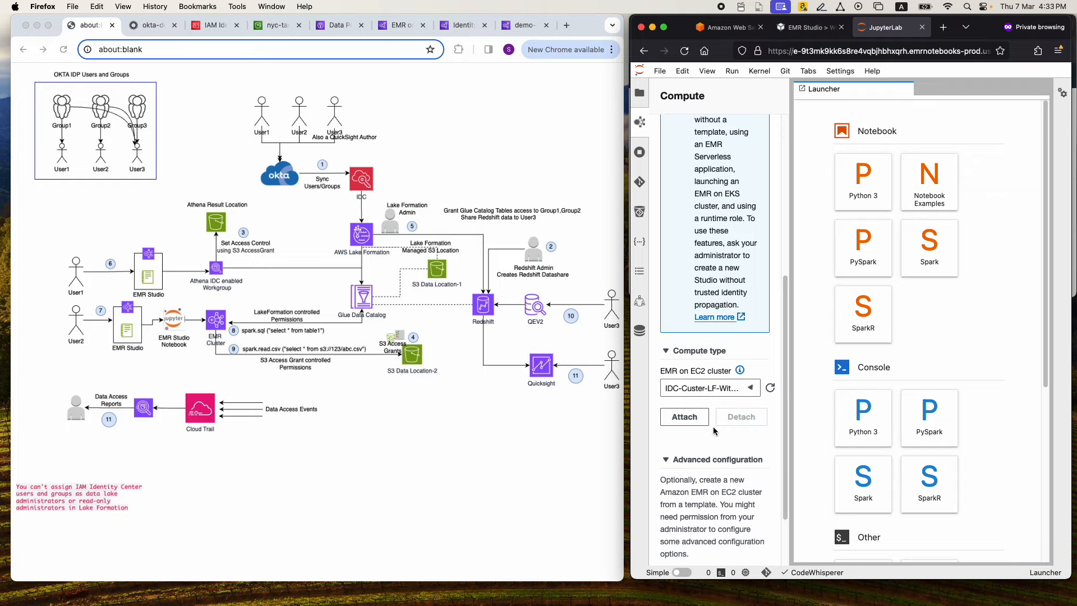
left_click(684, 419)
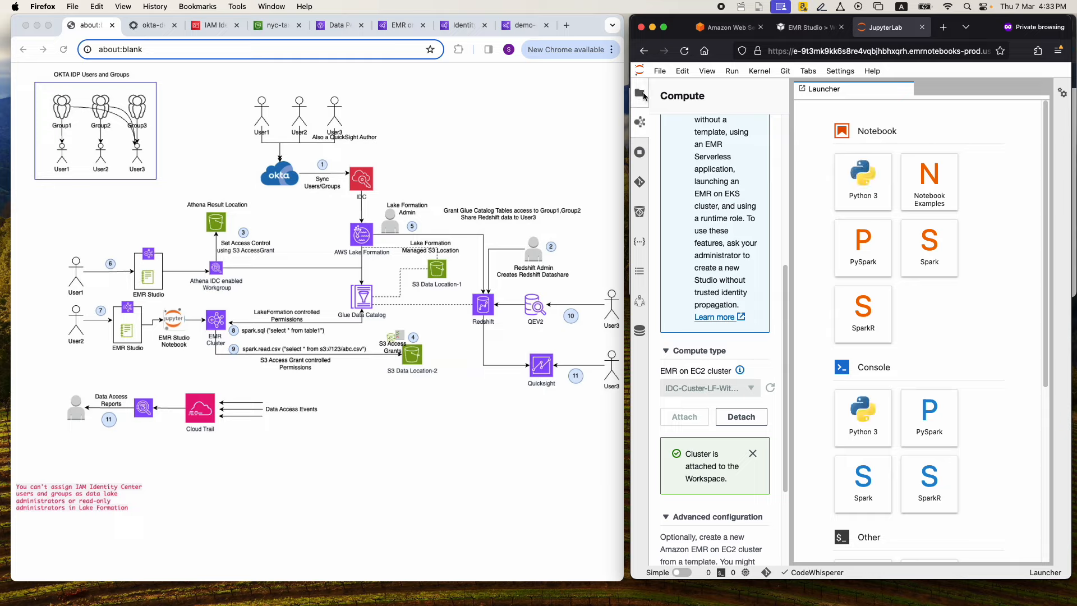
Open the demo-1.ipynb notebook with the PySpark kernel and place the cursor in its first cell
left_click(643, 95)
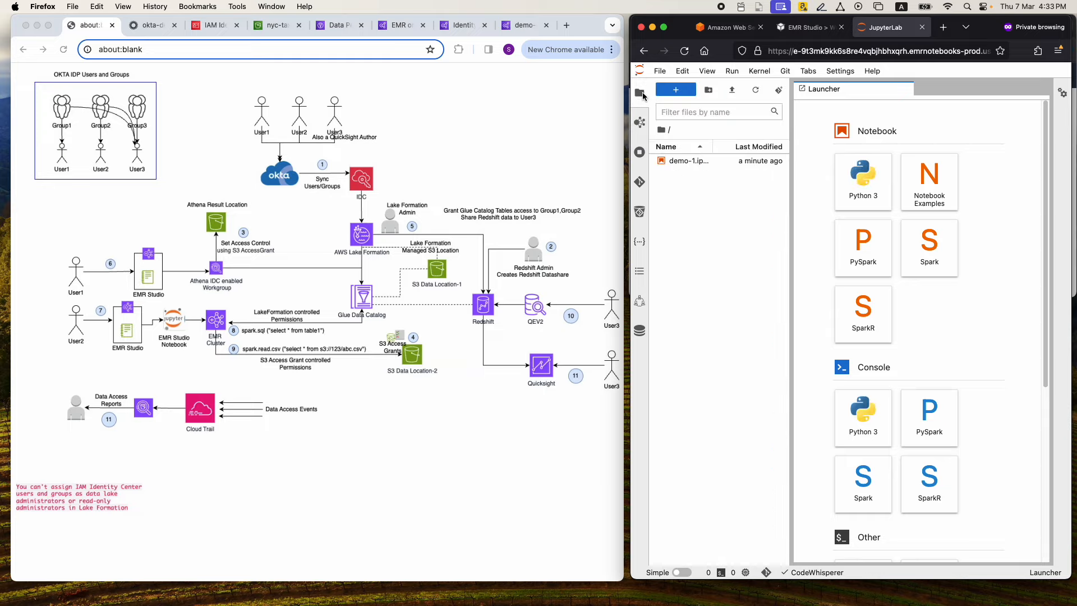
double_click(684, 162)
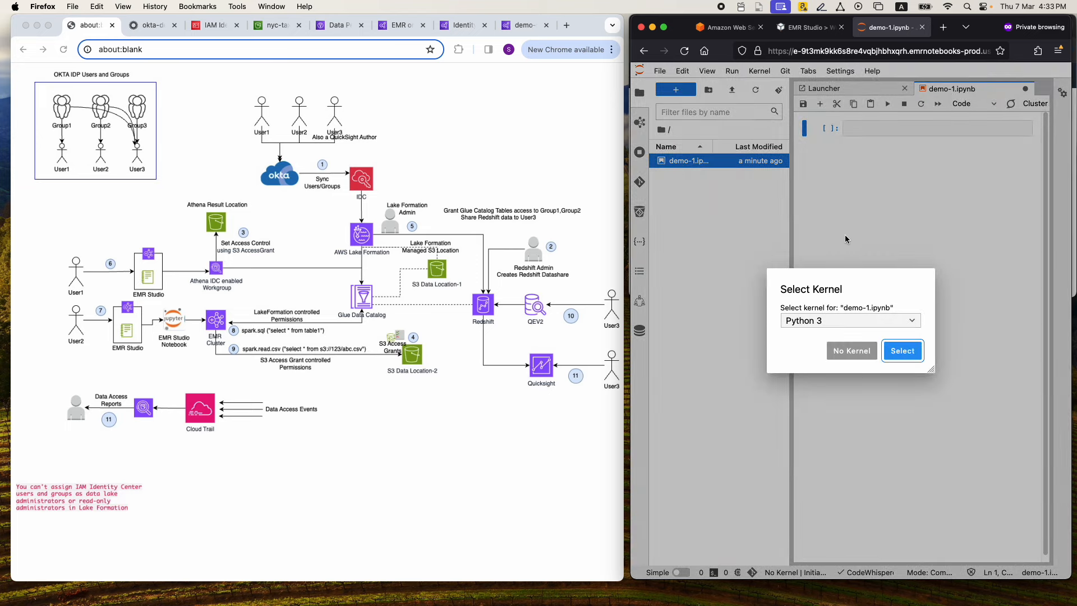
left_click(839, 318)
left_click(831, 374)
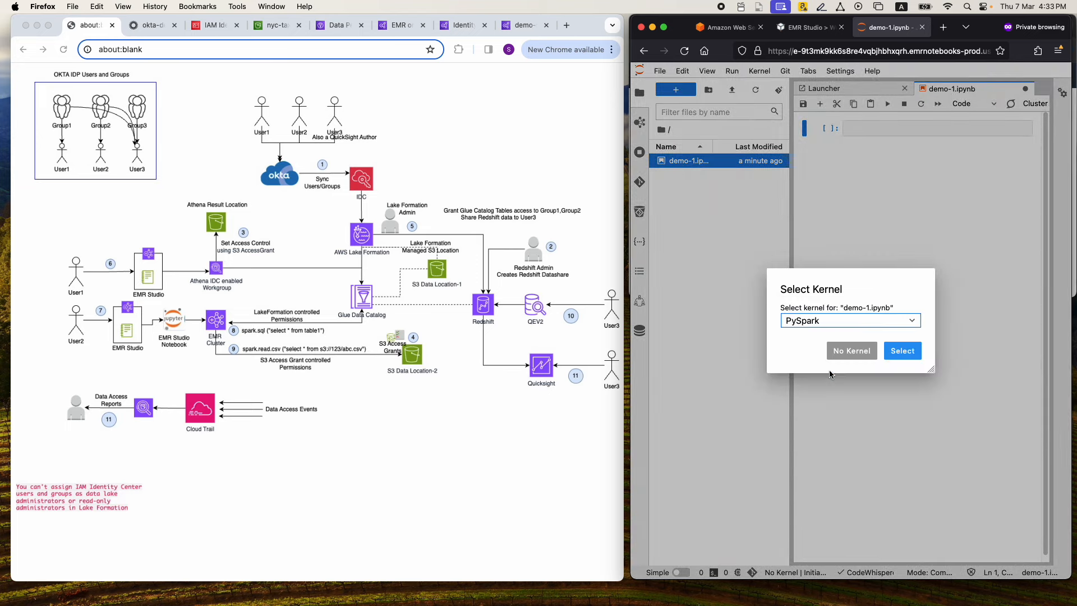
left_click(901, 352)
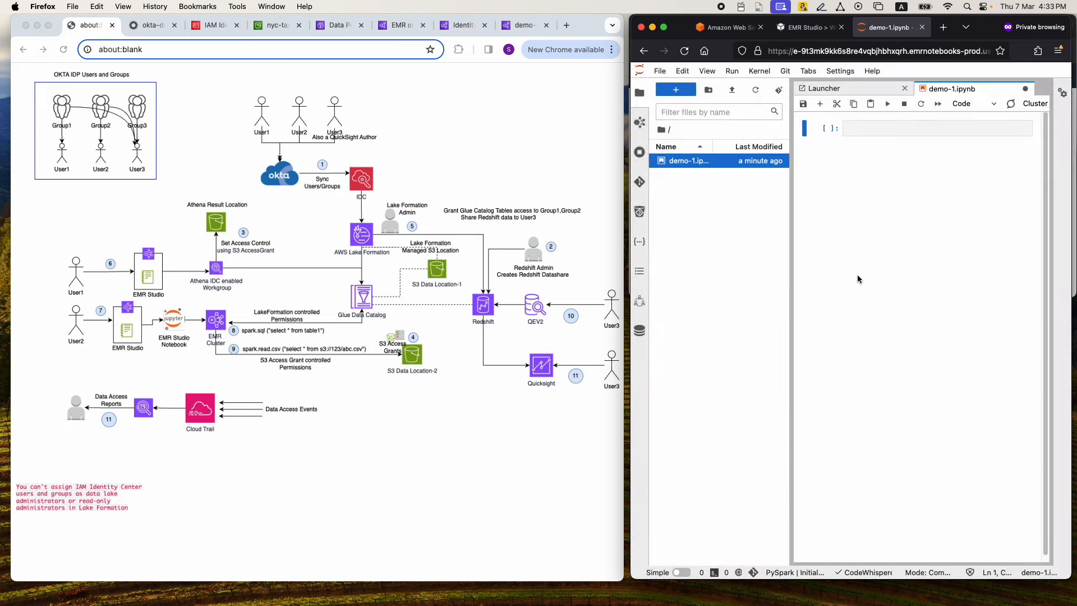
left_click(850, 128)
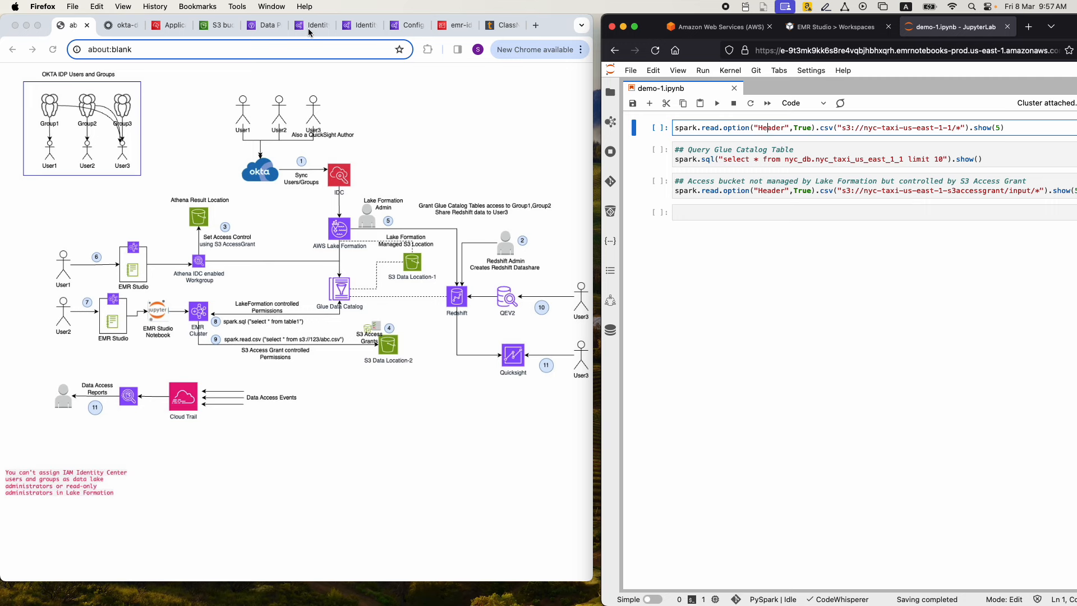
Show the Lake Formation data permissions for table nyc_taxi_us_east_1_1, and run the notebook cell that reads s3://nyc-taxi-us-east-1-1/*
left_click(265, 31)
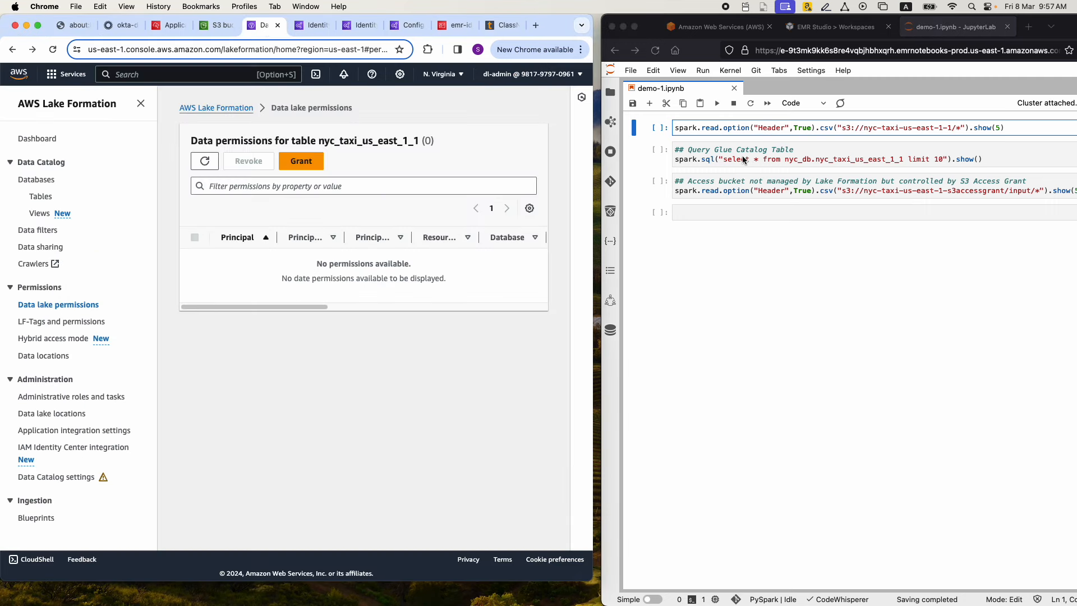
left_click(695, 186)
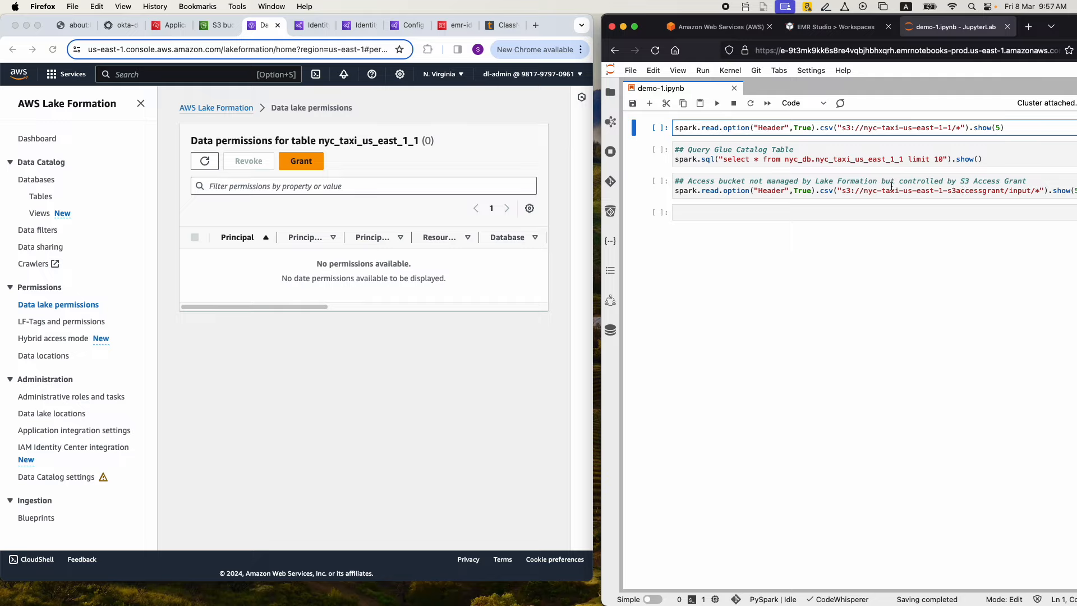
left_click(731, 128)
key("shift+Return")
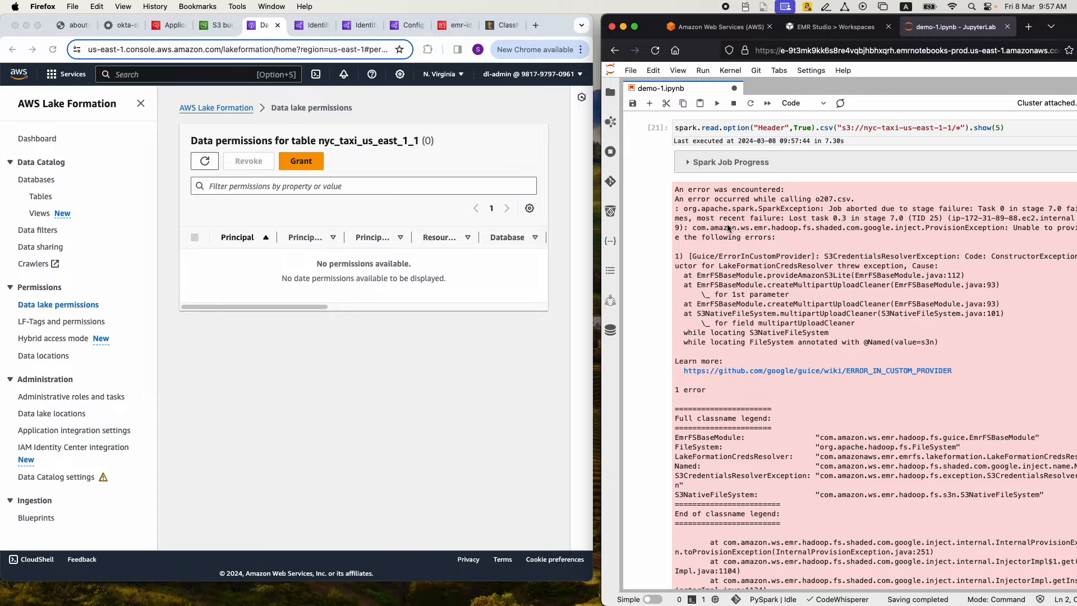
Run the Glue Catalog query cell on nyc_db.nyc_taxi_us_east_1_1, and widen the Firefox window to read its output
scroll(728, 227, "down", 5)
scroll(728, 228, "down", 15)
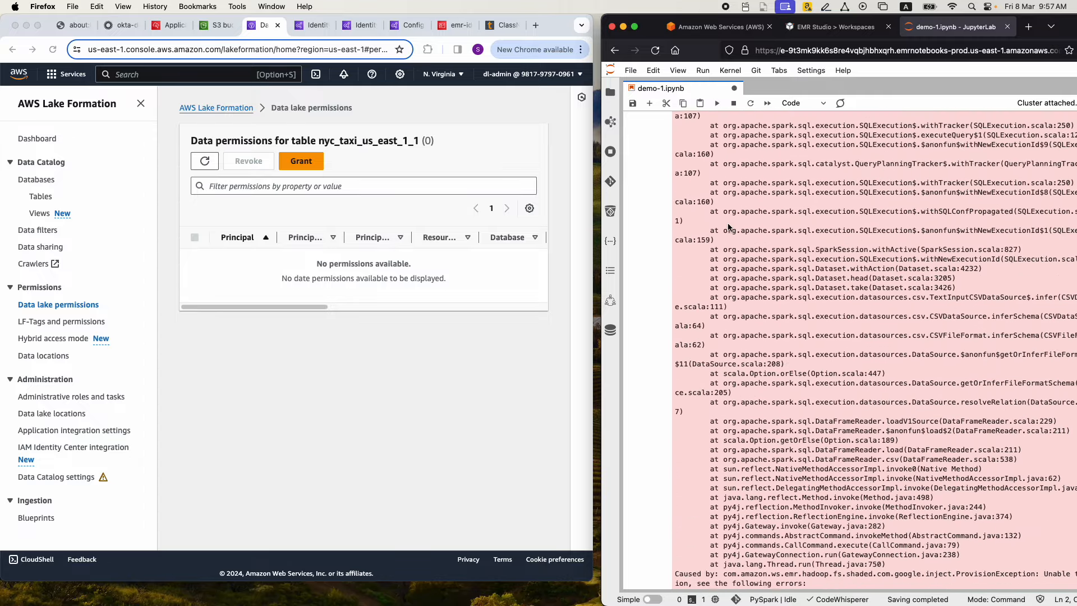
scroll(728, 226, "down", 15)
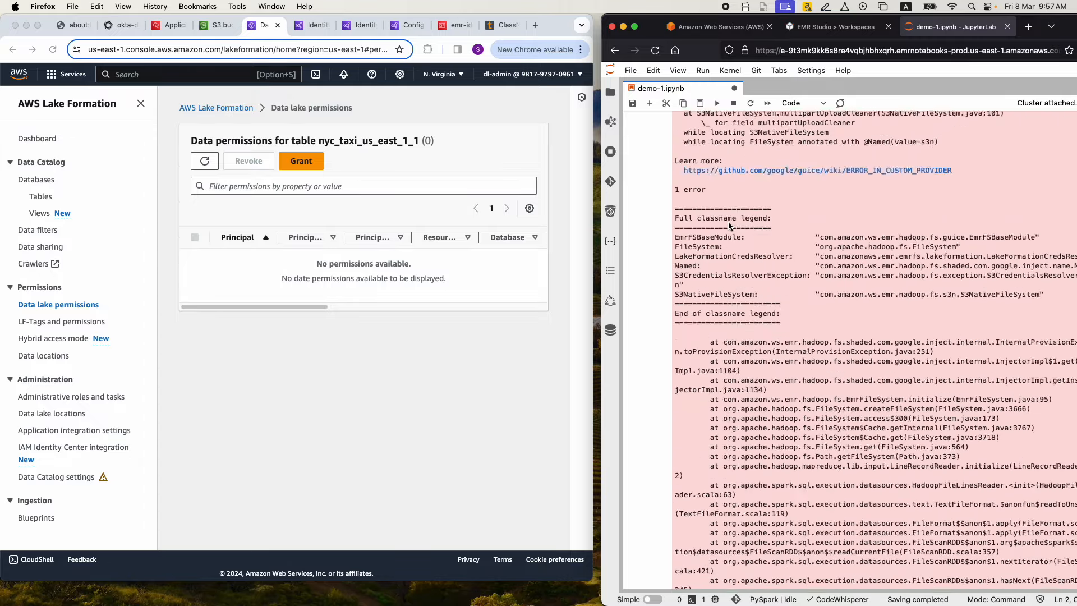
scroll(728, 226, "down", 15)
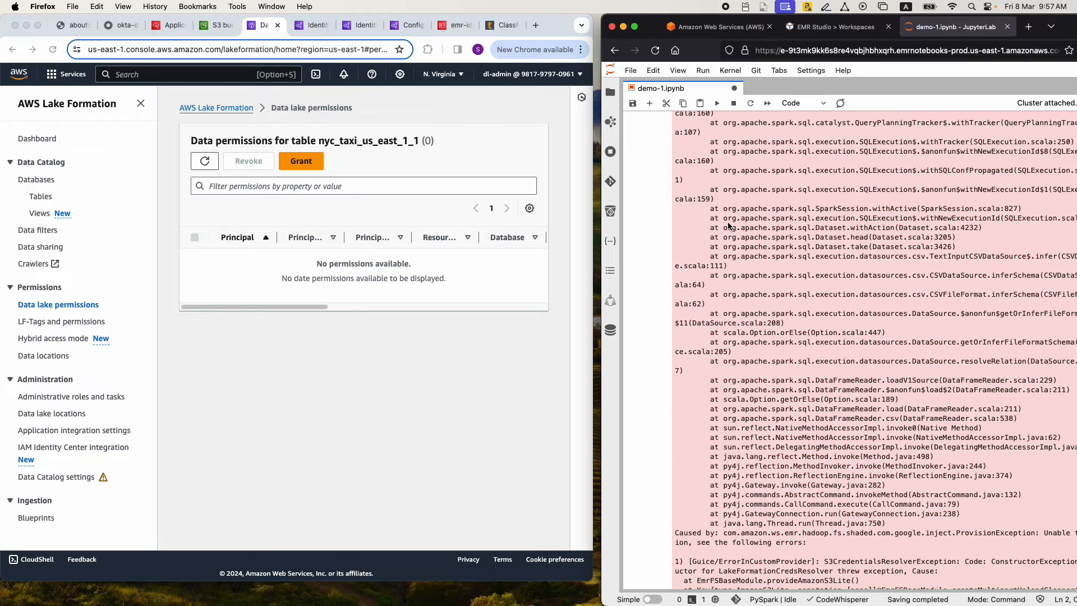
scroll(728, 226, "down", 15)
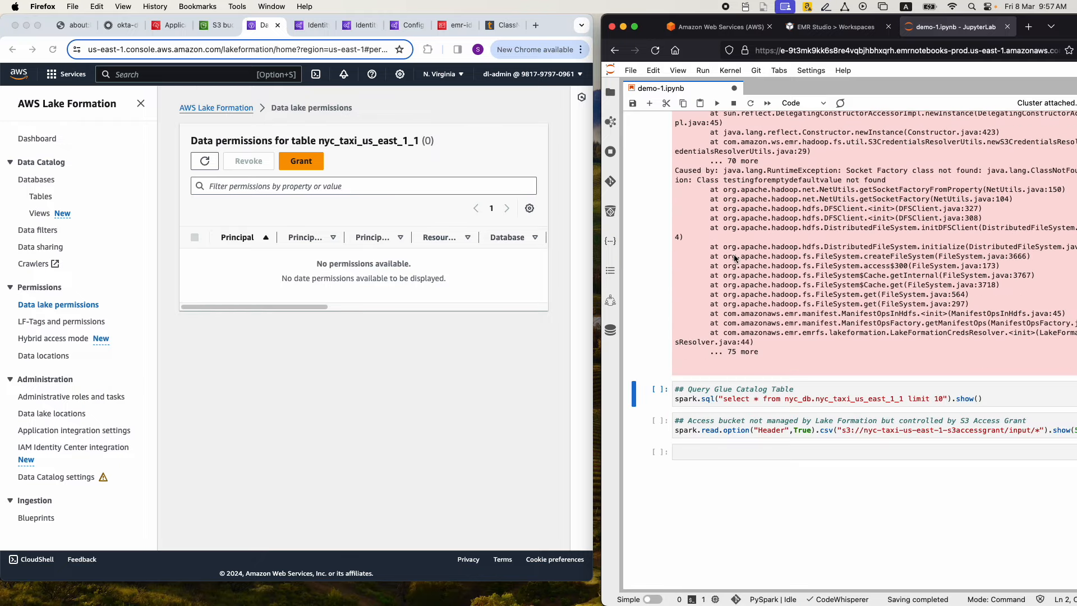
left_click(714, 397)
key("shift+Return")
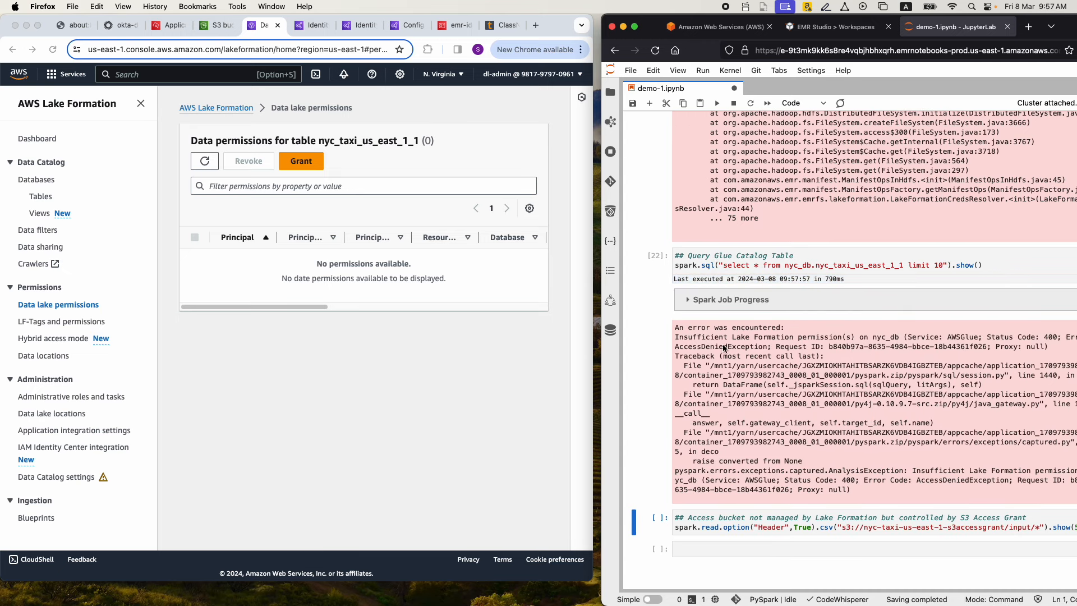
left_click_drag(601, 288, 575, 289)
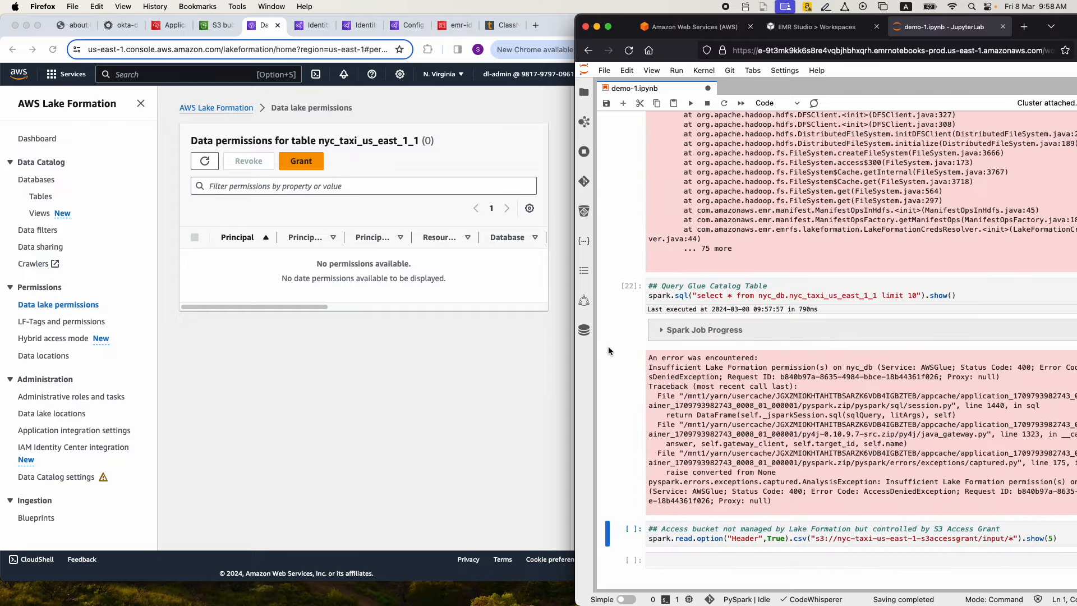
Start a Lake Formation grant for table nyc_taxi_us_east_1_1 with IAM Identity Center as the principal type, and widen the Chrome window
left_click_drag(575, 354, 594, 357)
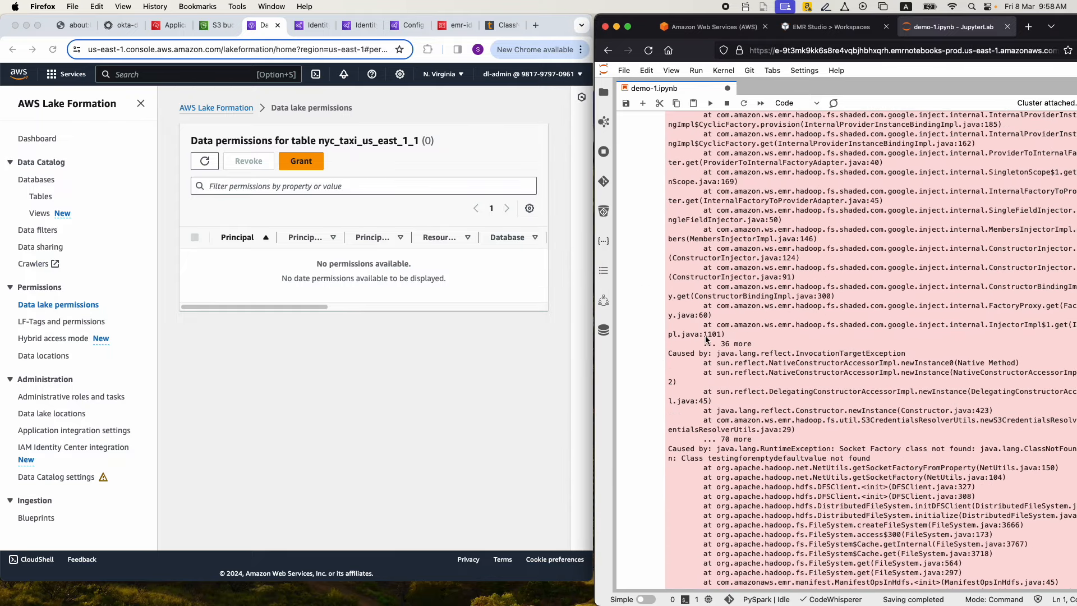
scroll(706, 324, "down", 10)
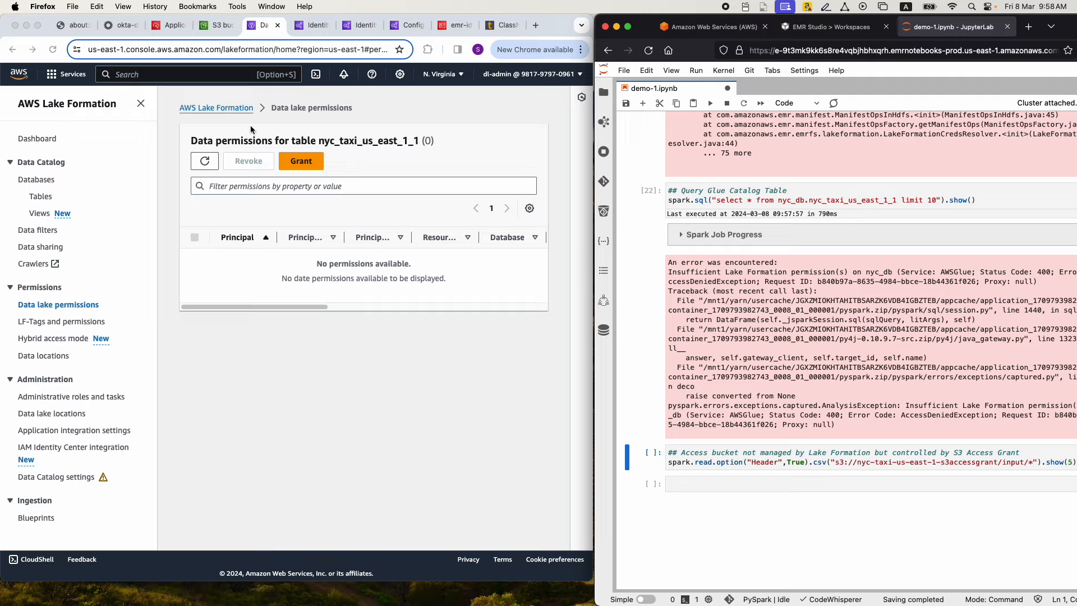
left_click(306, 163)
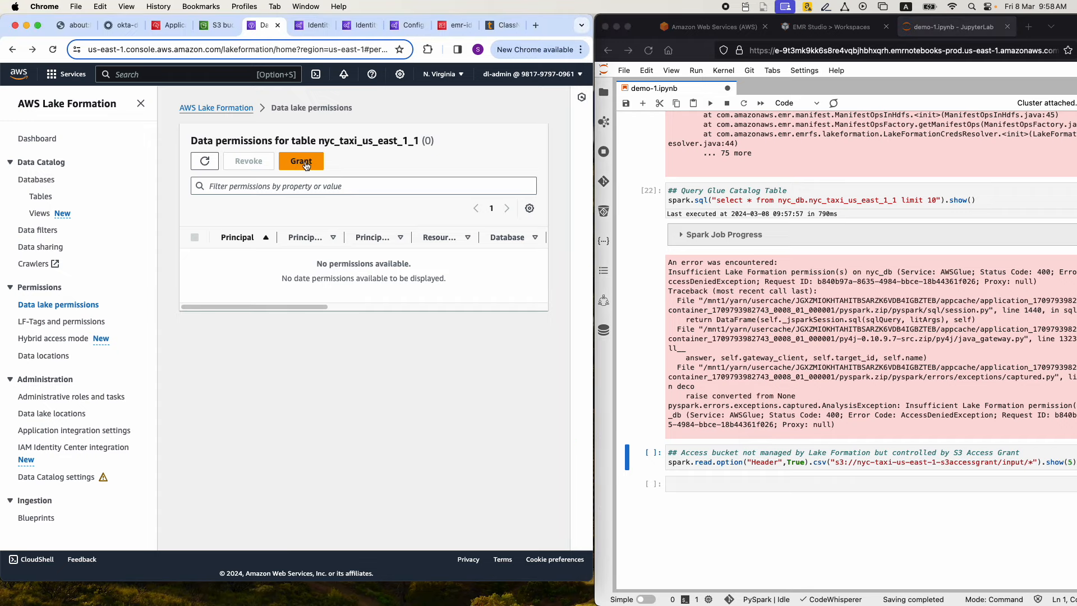
left_click(305, 163)
left_click(376, 224)
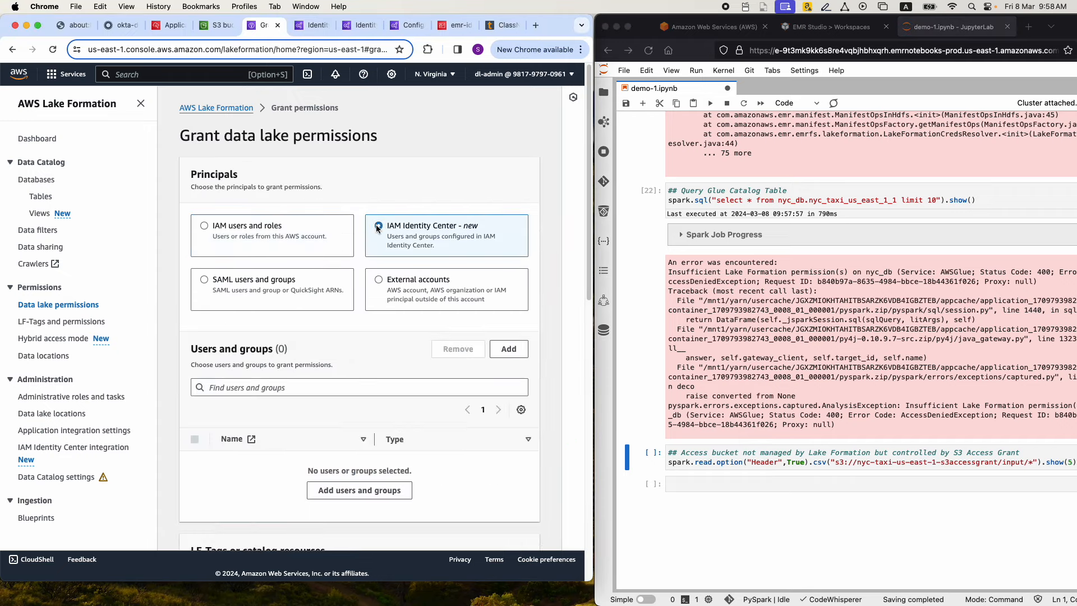
left_click_drag(591, 233, 757, 234)
scroll(321, 234, "down", 1)
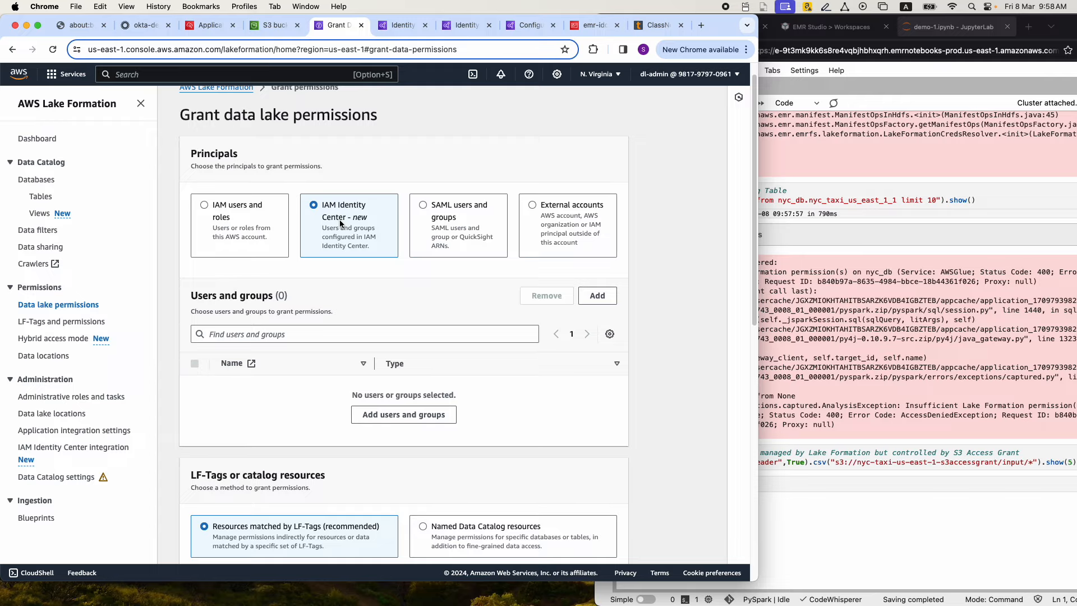
Search the Identity Center directory for Group and assign Group2 as the principal of the grant
left_click(371, 413)
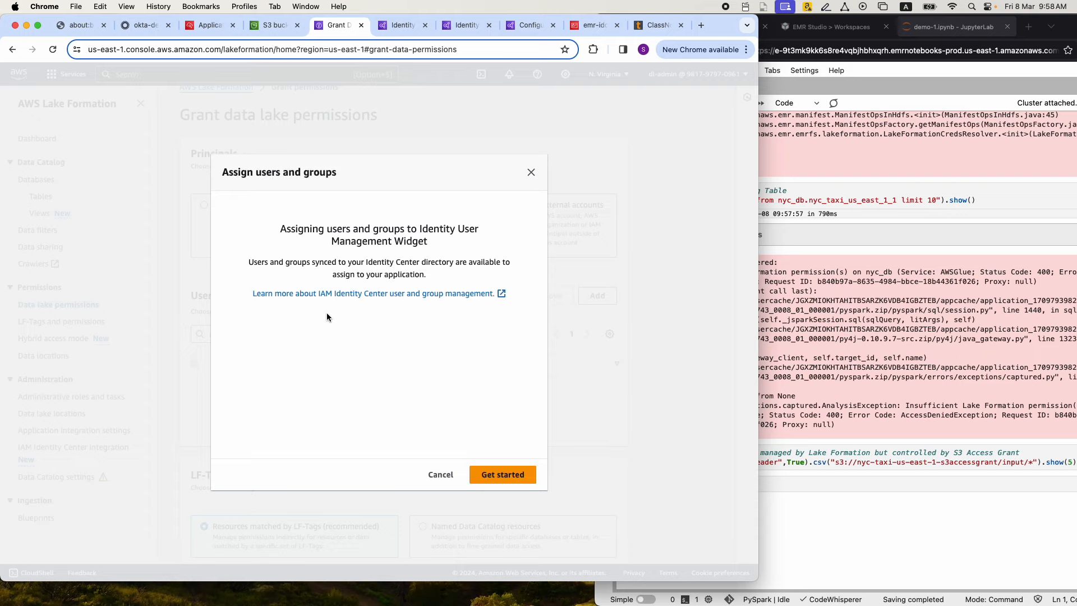
left_click(503, 474)
left_click(322, 211)
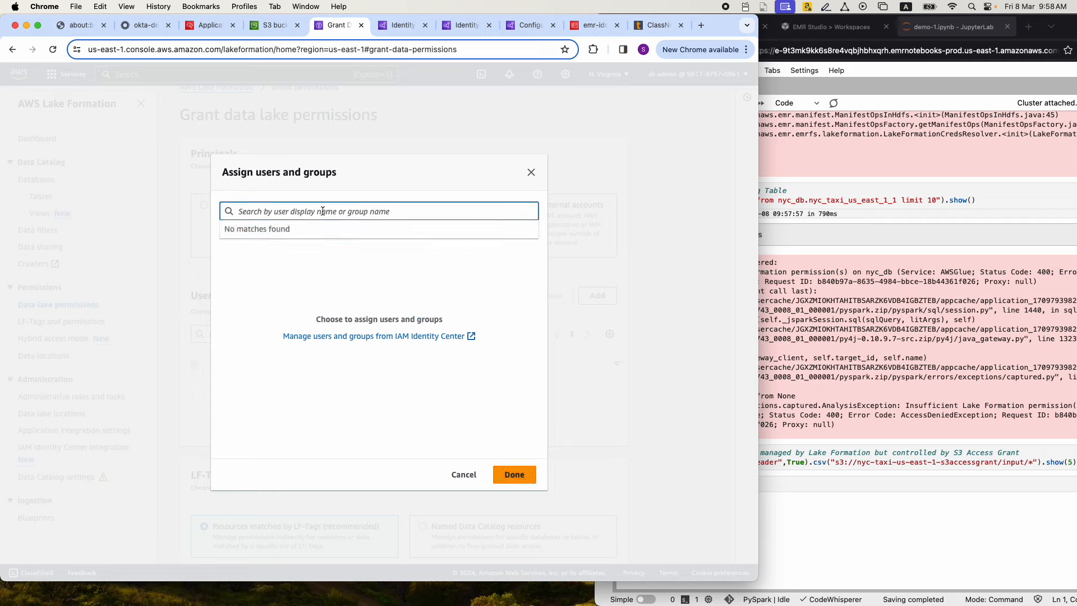
type("Group")
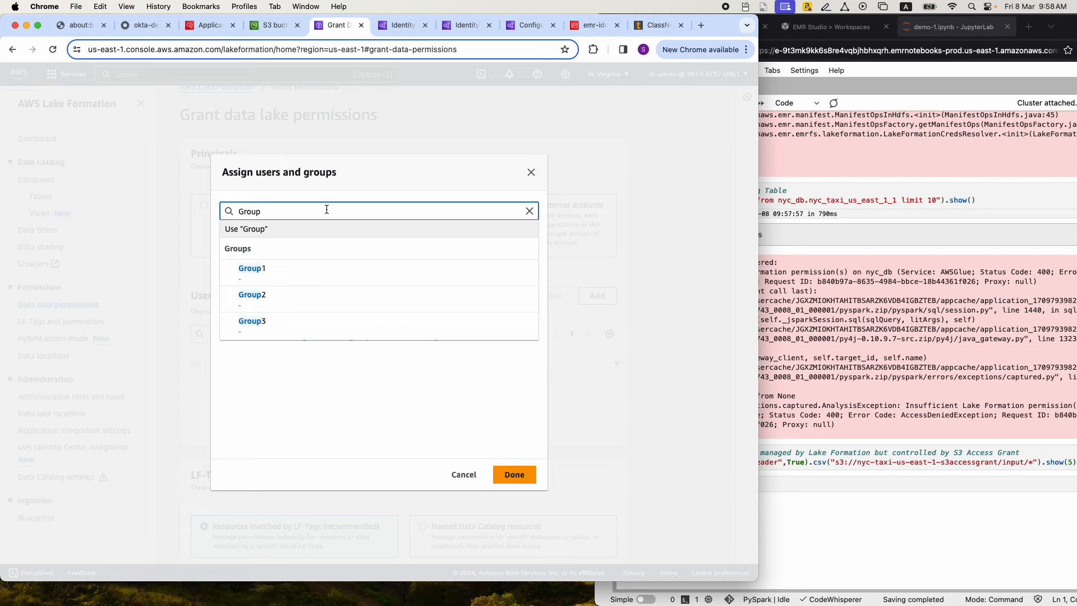
left_click(259, 297)
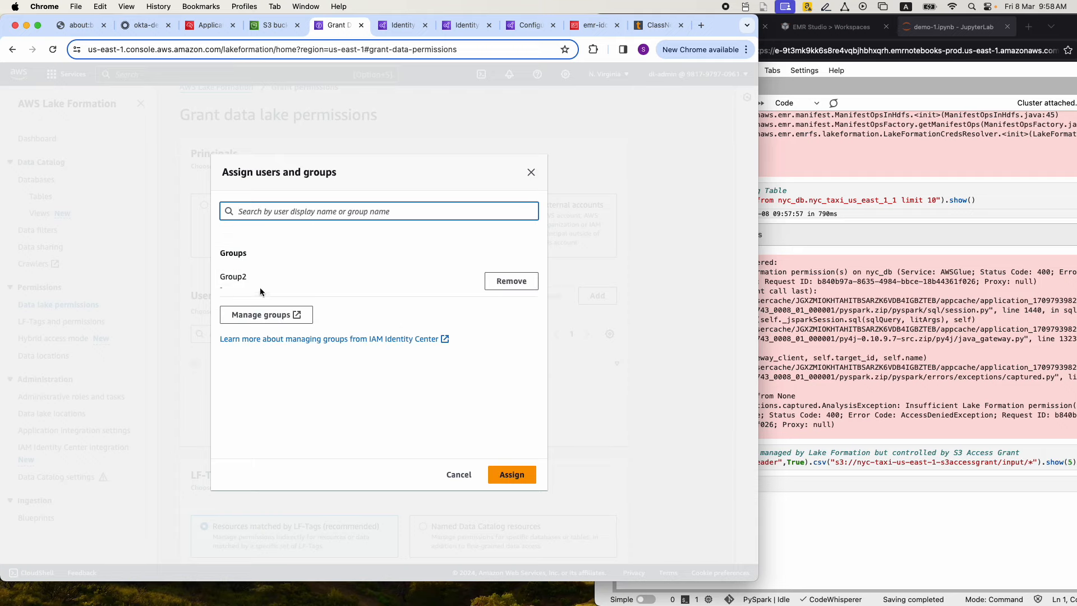
left_click(510, 475)
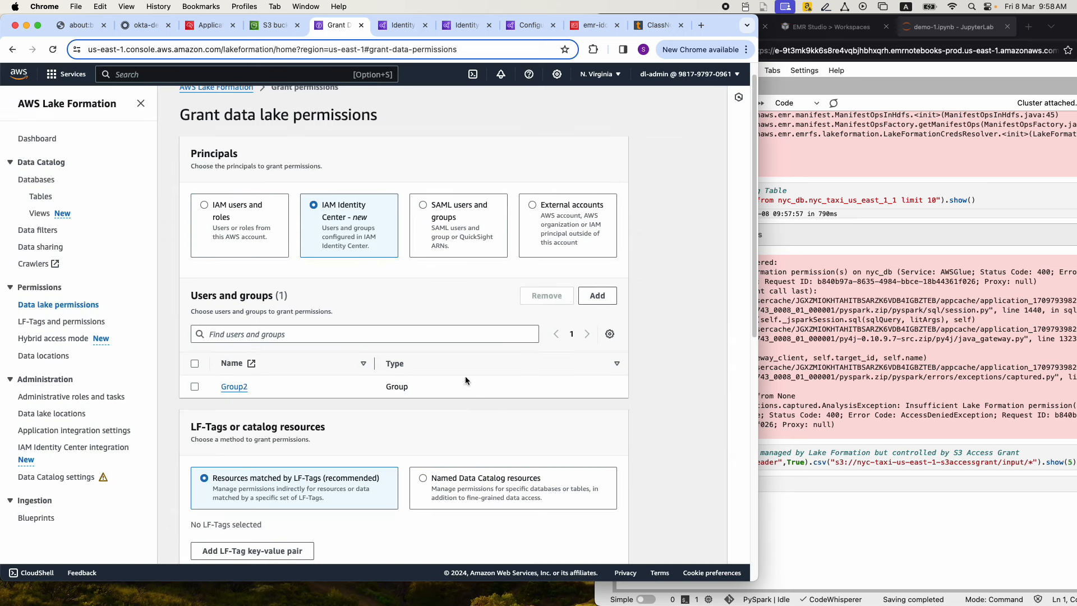
Target the grant at named Data Catalog resources, choosing database nyc_db and table nyc_taxi_us_east_1_1
scroll(334, 277, "down", 5)
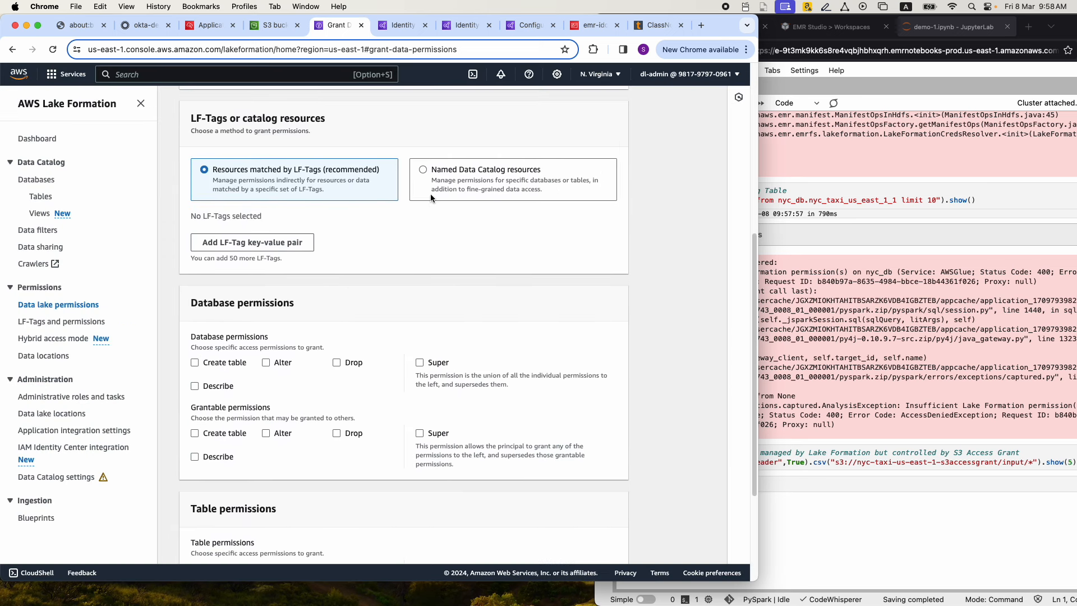
left_click(423, 170)
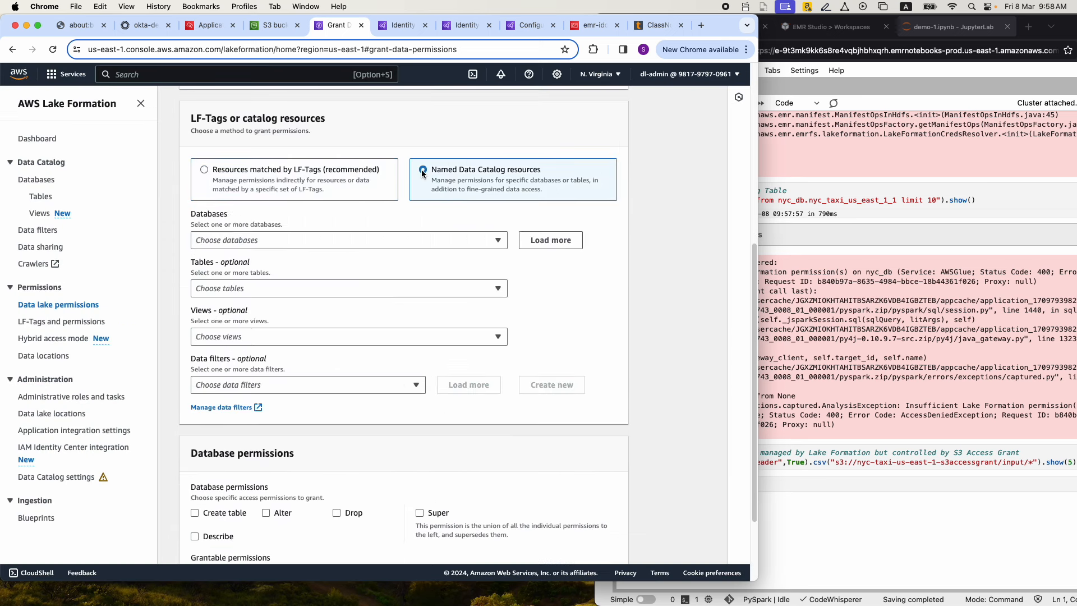
left_click(293, 239)
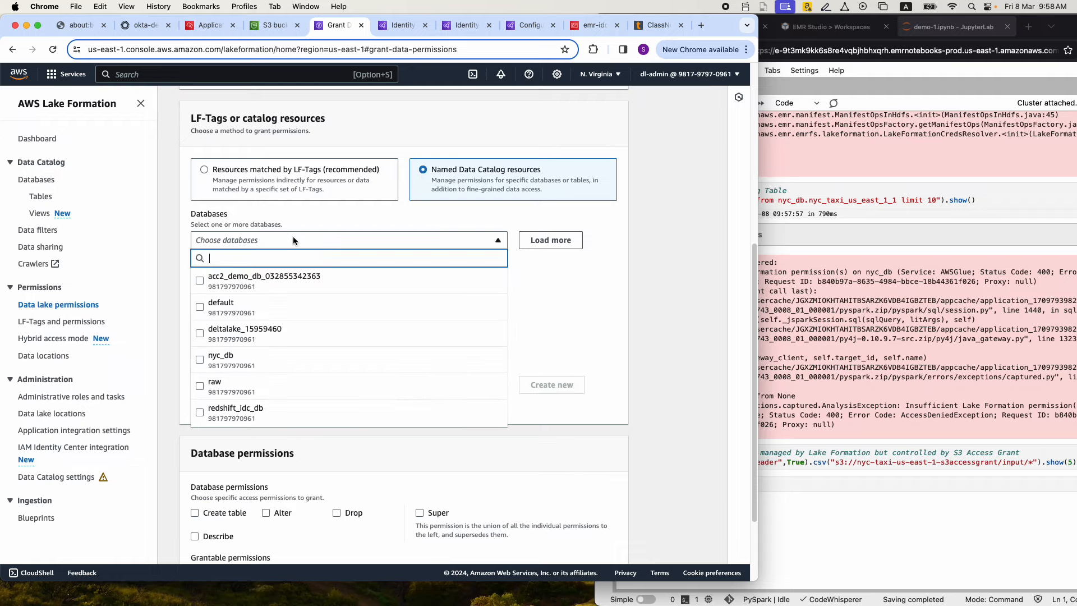
left_click(203, 362)
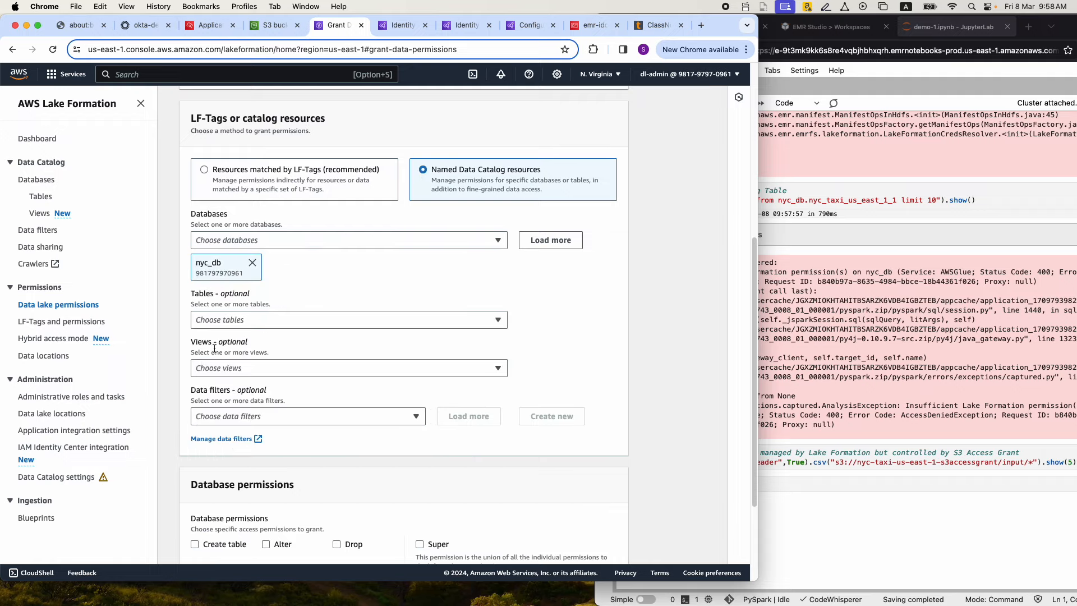
left_click(224, 320)
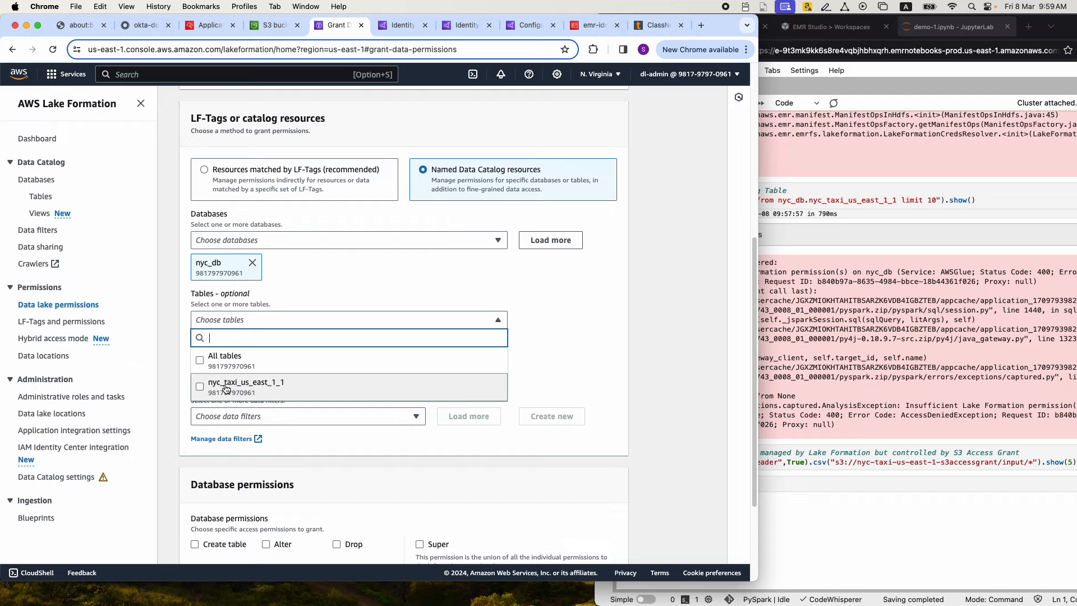
left_click(201, 388)
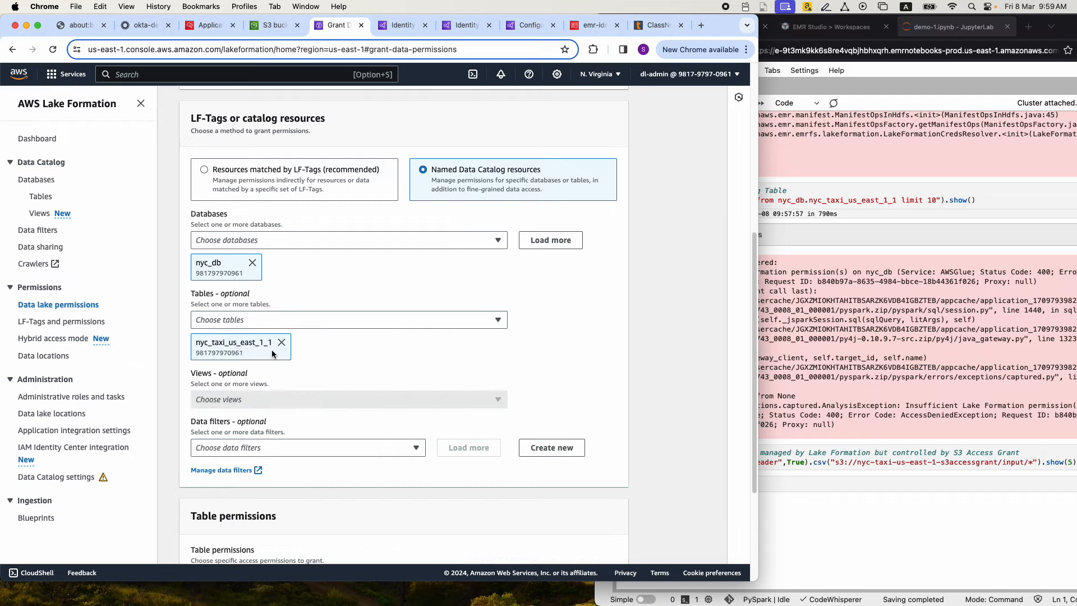
Give the table Select and Describe permissions with all data access, and submit the grant
scroll(271, 350, "down", 1)
scroll(272, 348, "down", 5)
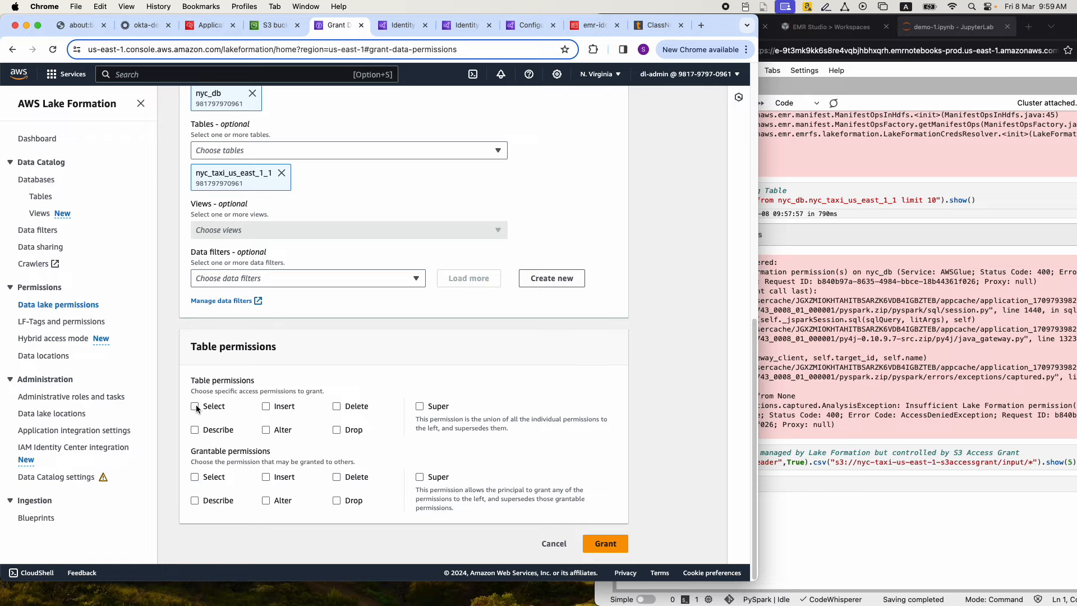
left_click(196, 407)
left_click(195, 430)
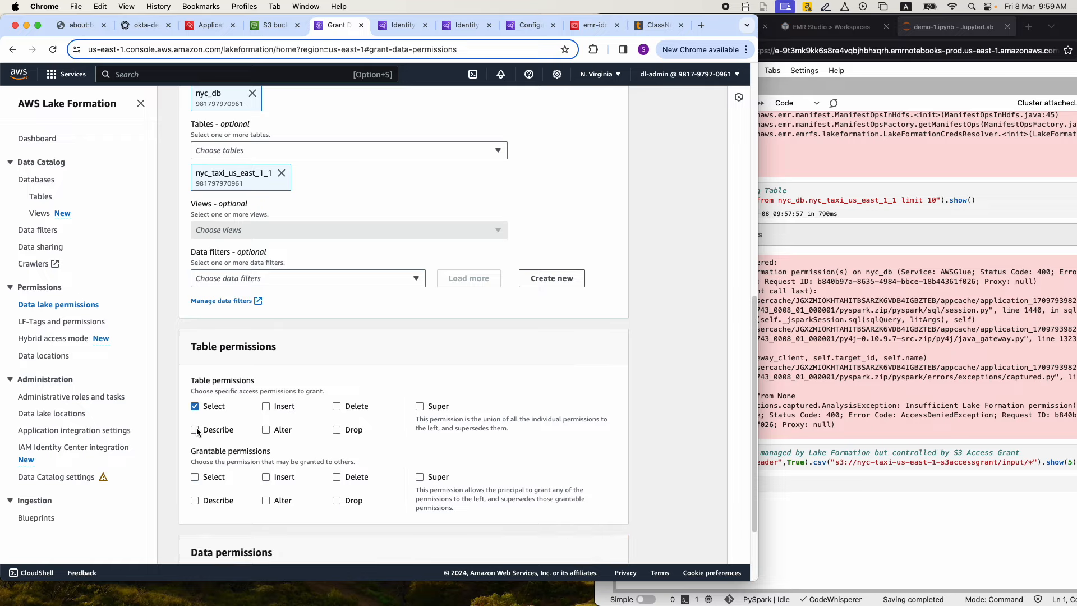
scroll(304, 354, "down", 1)
scroll(304, 357, "down", 3)
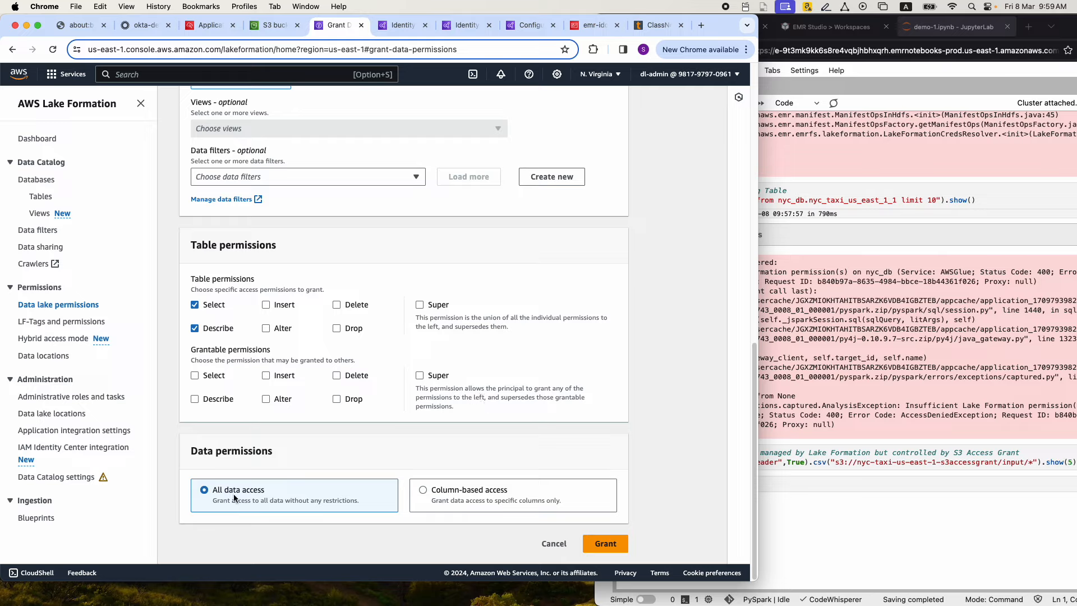
scroll(584, 536, "up", 1)
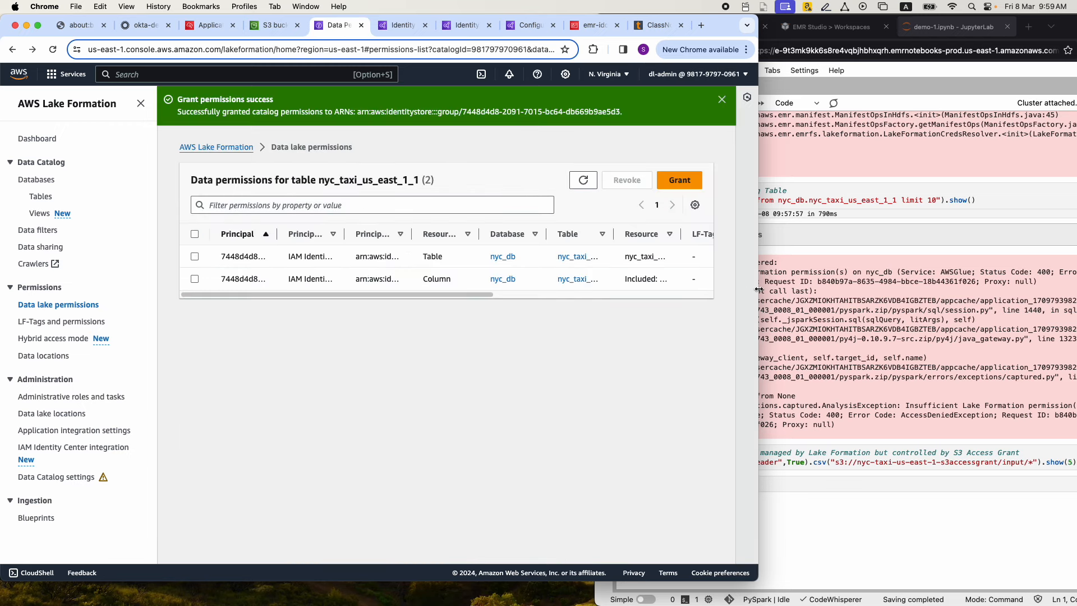
Narrow the Chrome window, rerun the notebook's Glue Catalog query cell on nyc_db.nyc_taxi_us_east_1_1, and widen the Firefox window to read its output
left_click_drag(759, 289, 603, 295)
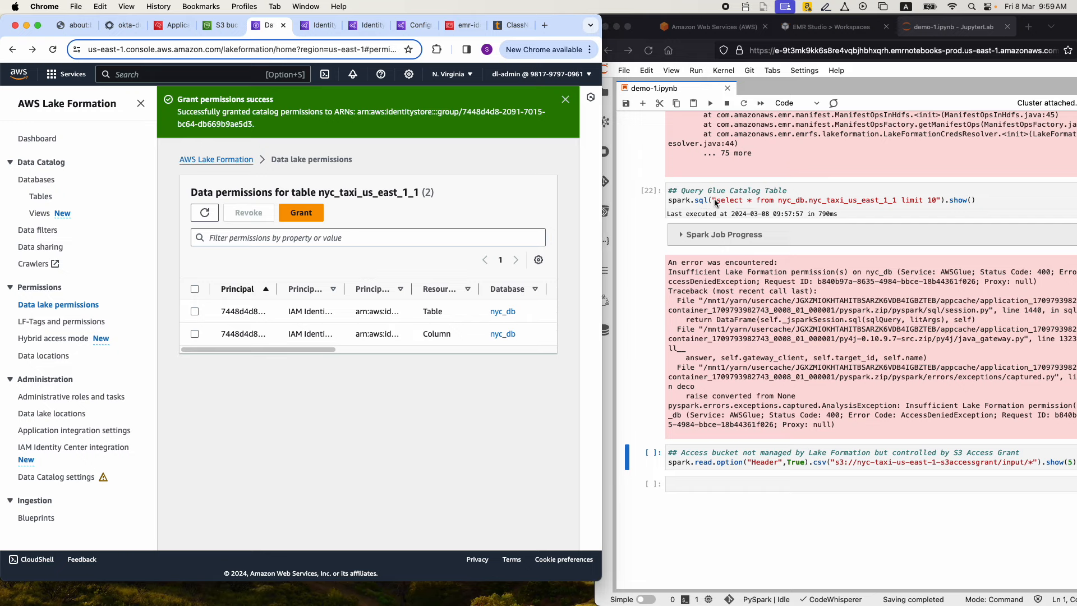
mouse_move(601, 254)
left_mouse_down()
mouse_move(567, 255)
mouse_move(588, 256)
left_mouse_up()
left_click(741, 200)
left_click(740, 200)
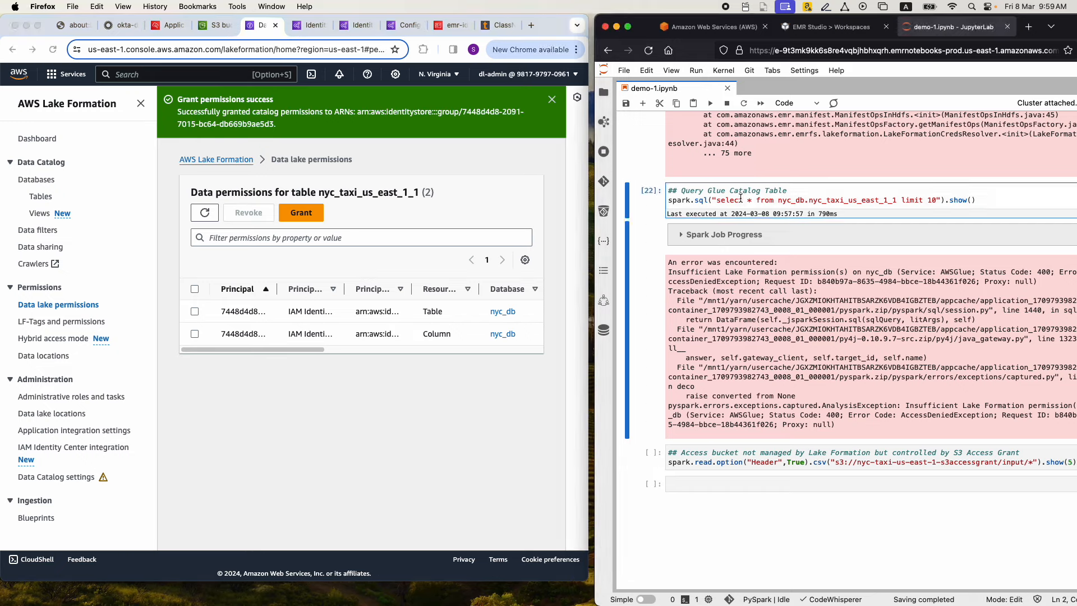
key("shift+Return")
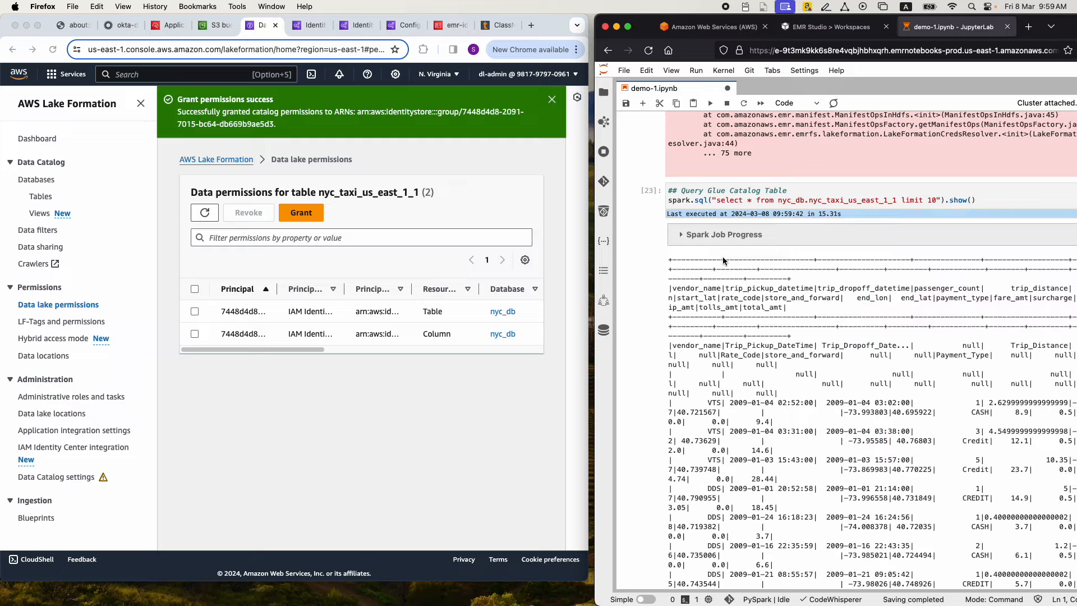
left_click_drag(594, 281, 331, 269)
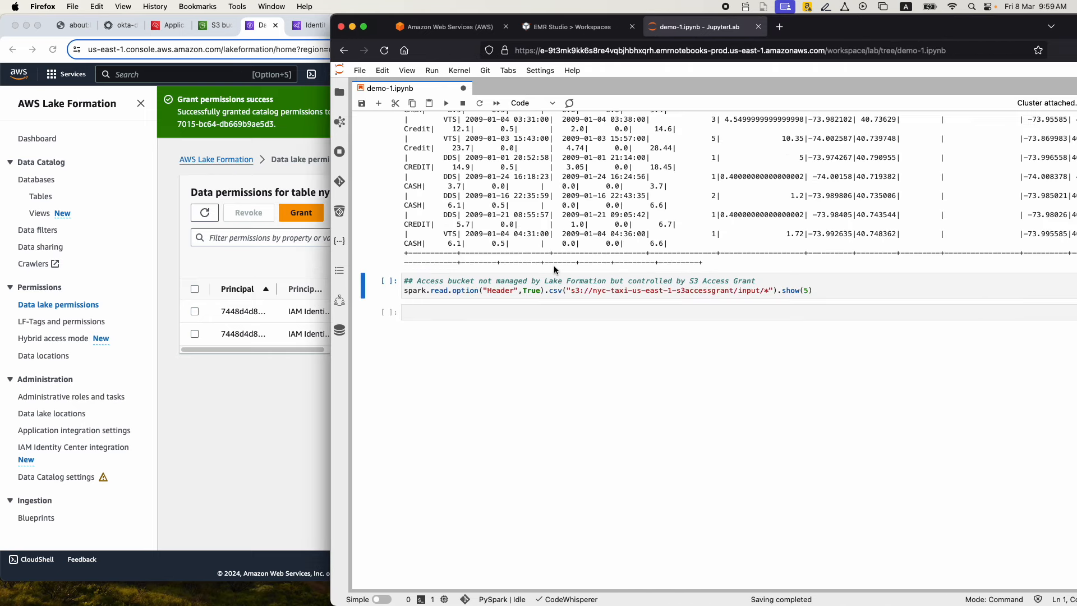
scroll(554, 270, "up", 8)
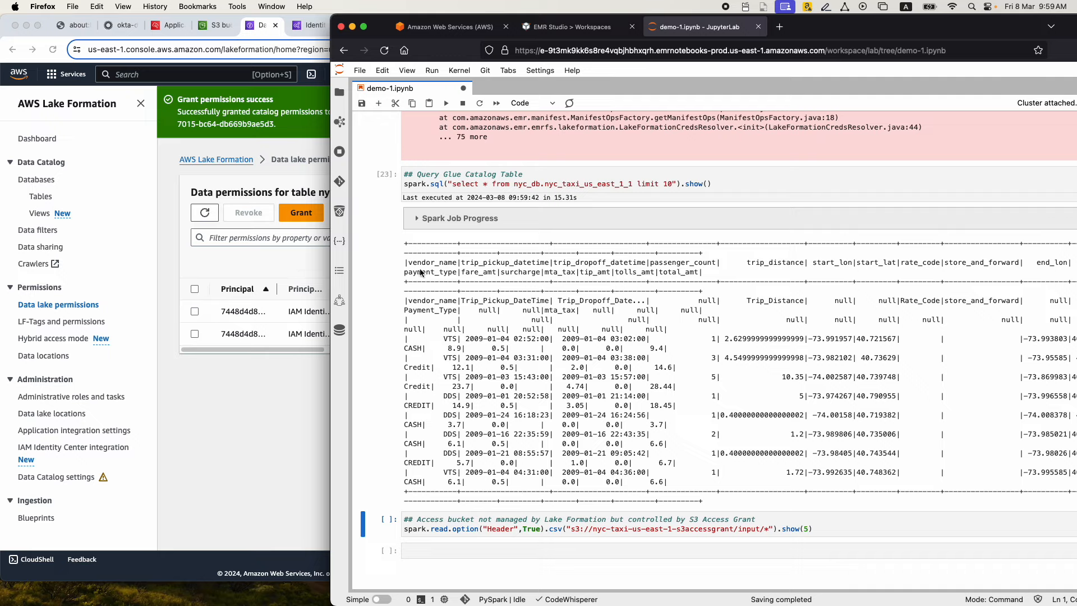
Run the notebook cell that reads s3://nyc-taxi-us-east-1-s3accessgrant/input/* and examine the S3 Access Grants message in its output
scroll(421, 273, "down", 3)
scroll(421, 273, "down", 5)
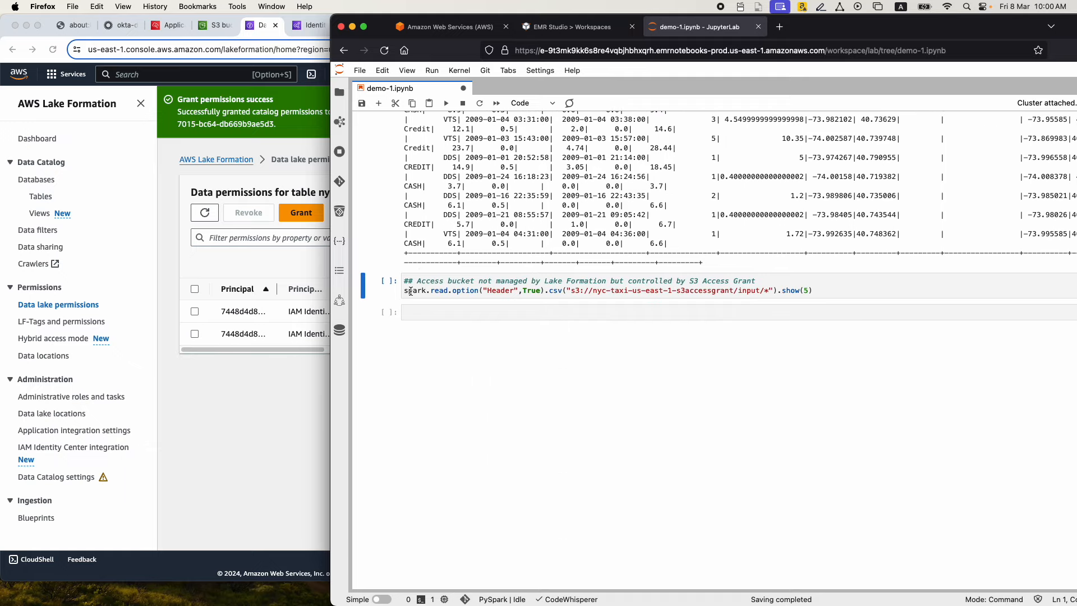
left_click(641, 291)
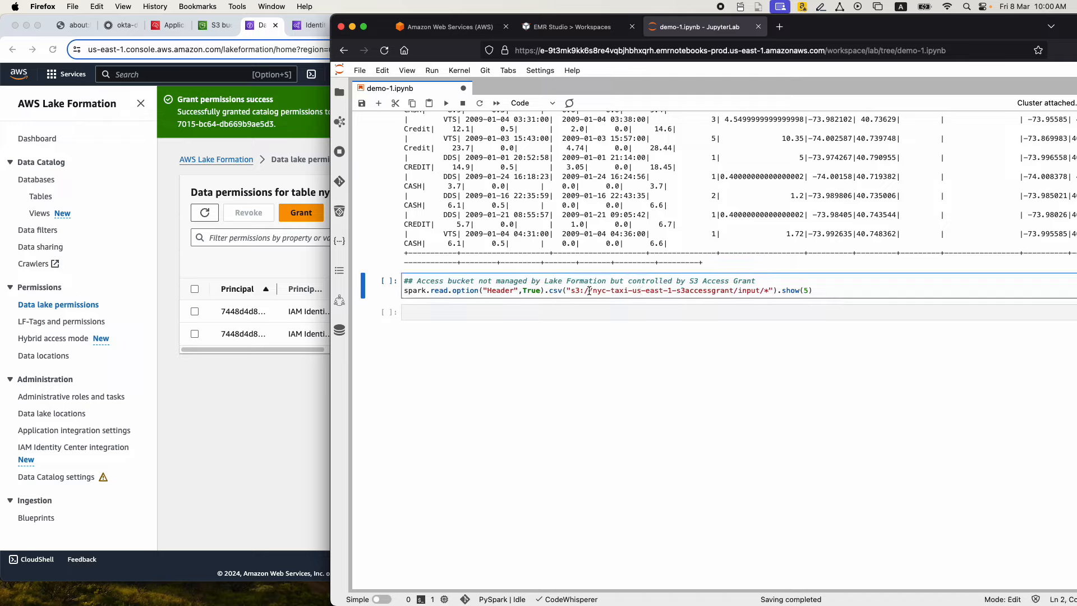
key("shift+Return")
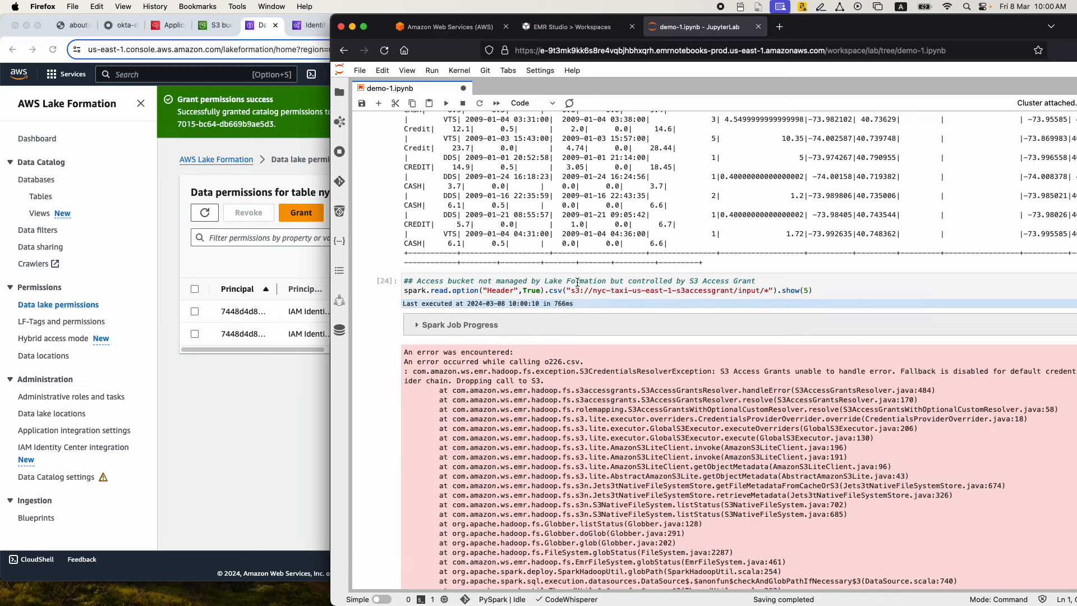
scroll(577, 282, "down", 2)
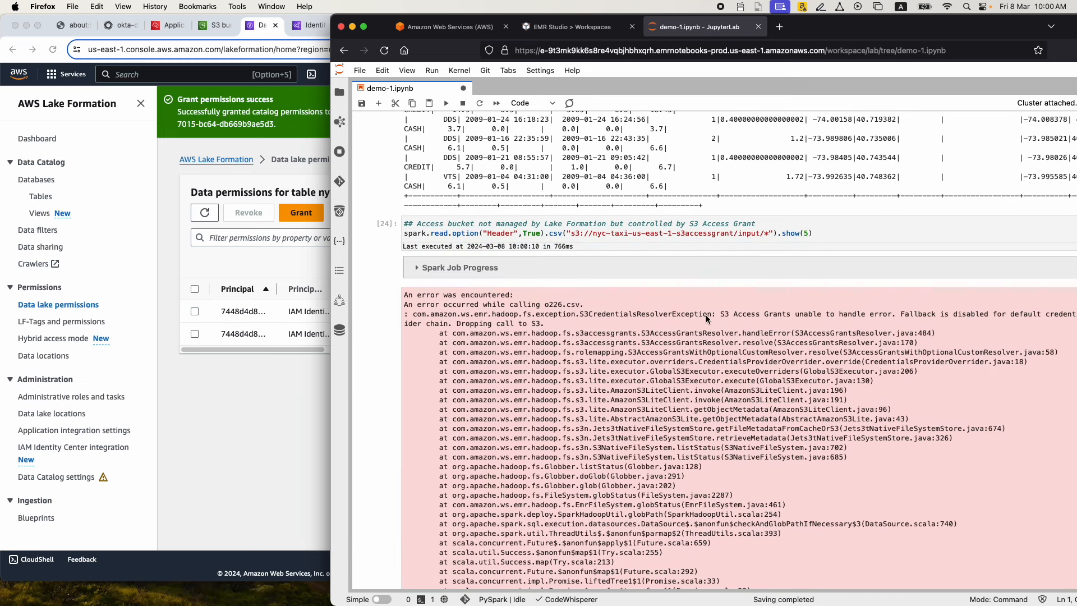
left_click_drag(720, 315, 733, 319)
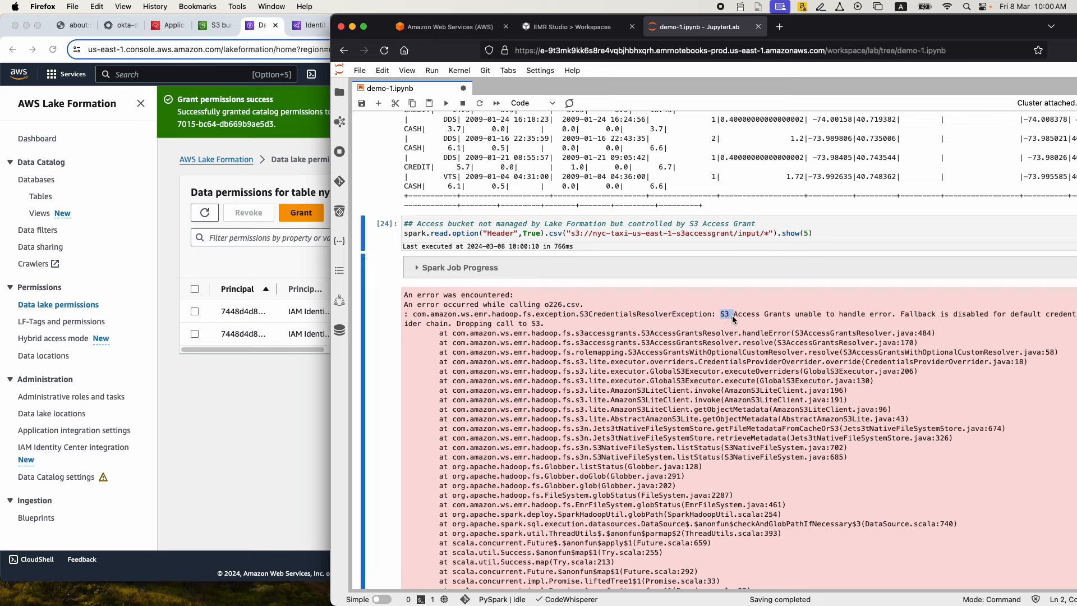
key("Return")
left_click(721, 317)
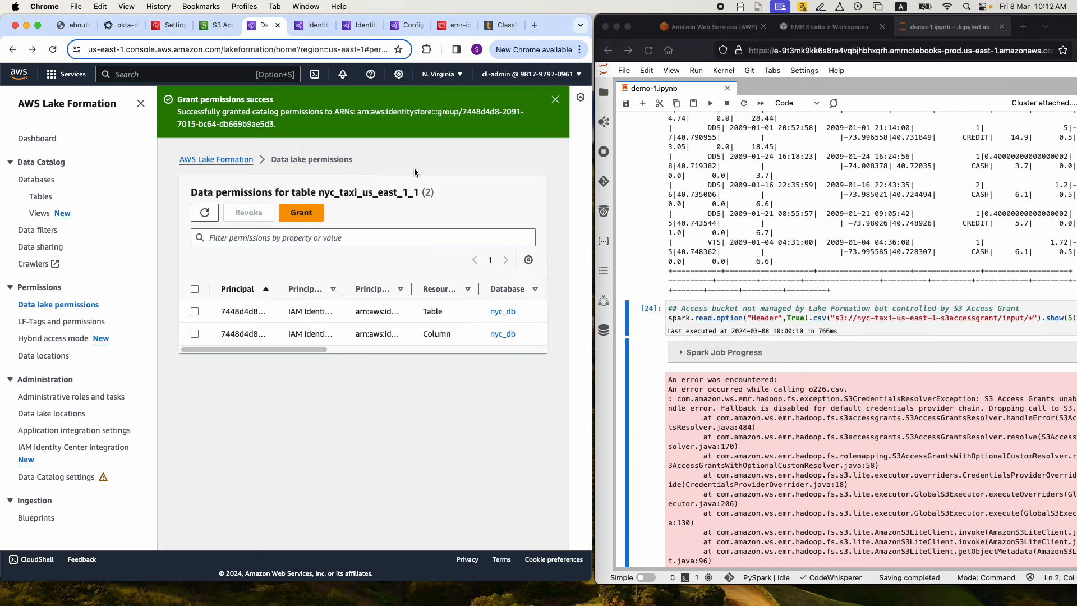
Start creating an S3 Access Grants instance and choose to add the IAM Identity Center instance in us-east-1
left_click(218, 28)
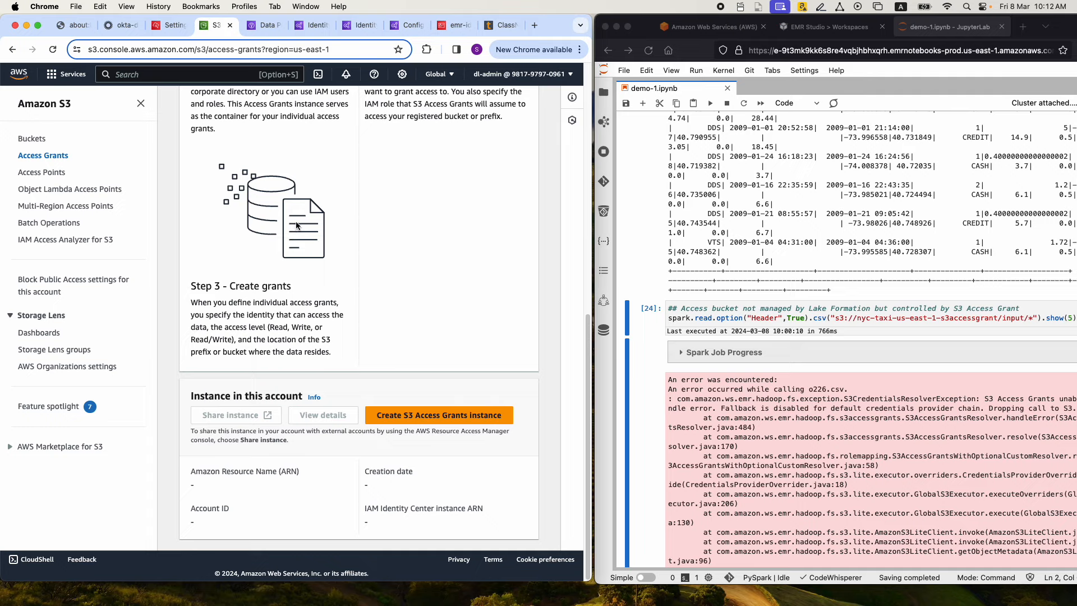
left_click(410, 421)
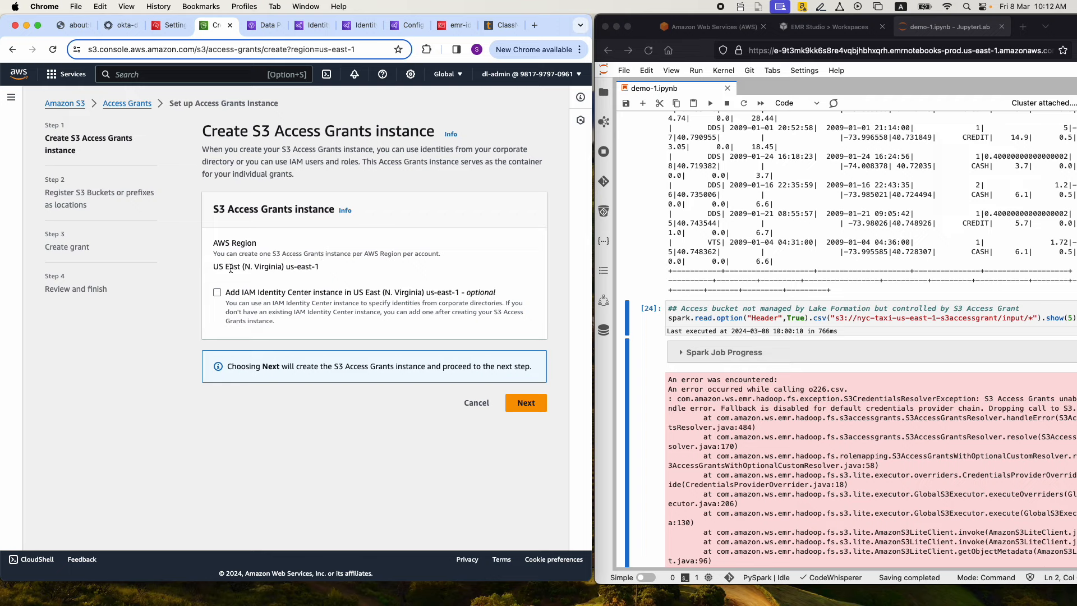
left_click(217, 293)
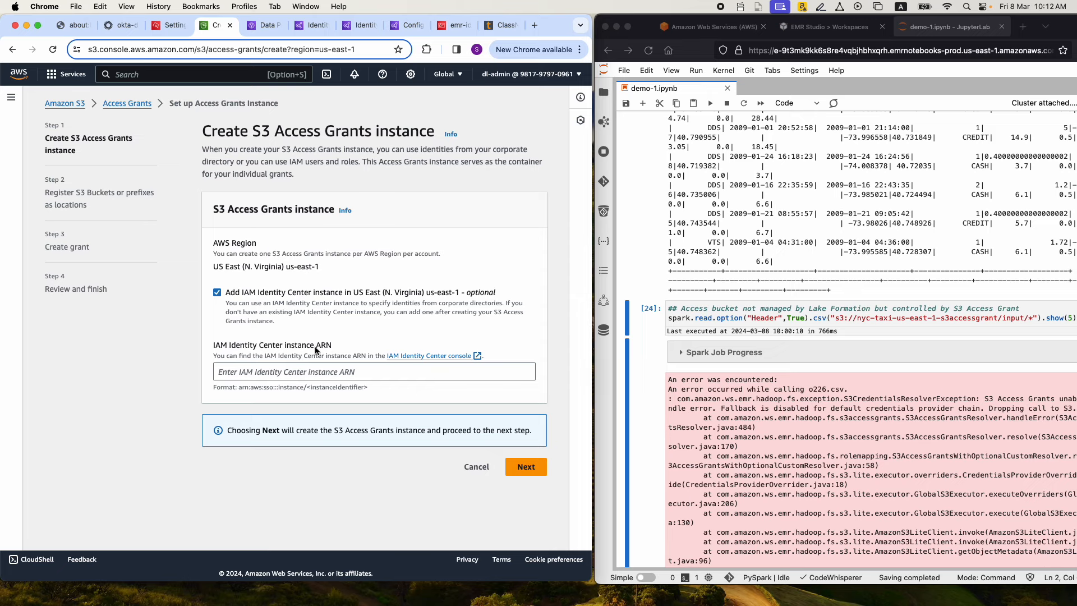
Copy the instance ARN from the IAM Identity Center settings into the S3 Access Grants setup and create the instance
left_click(169, 27)
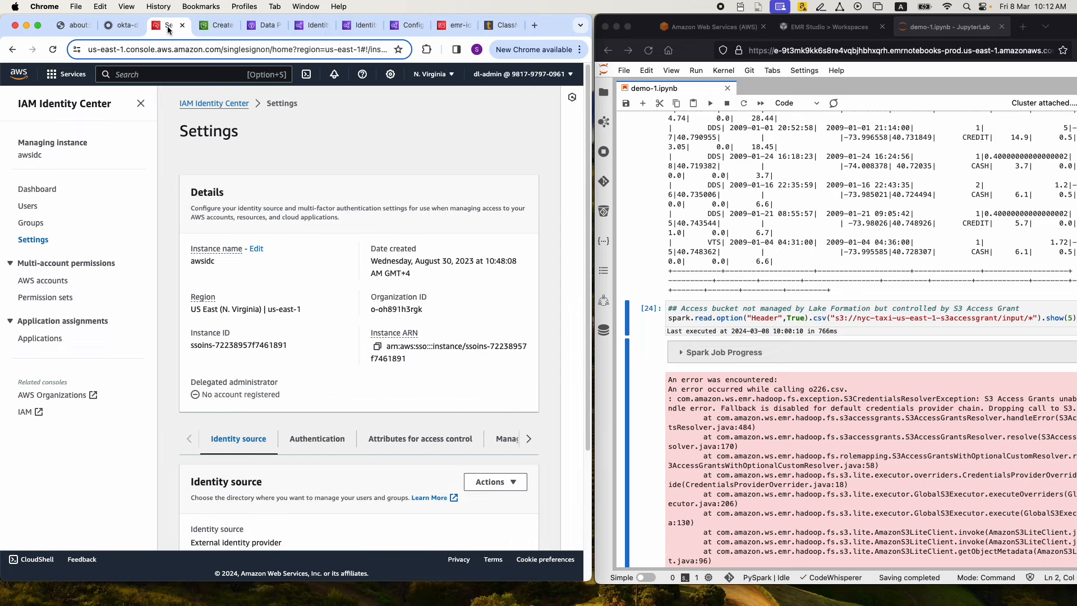
left_click(378, 348)
left_click(222, 31)
left_click(253, 374)
key("super+v")
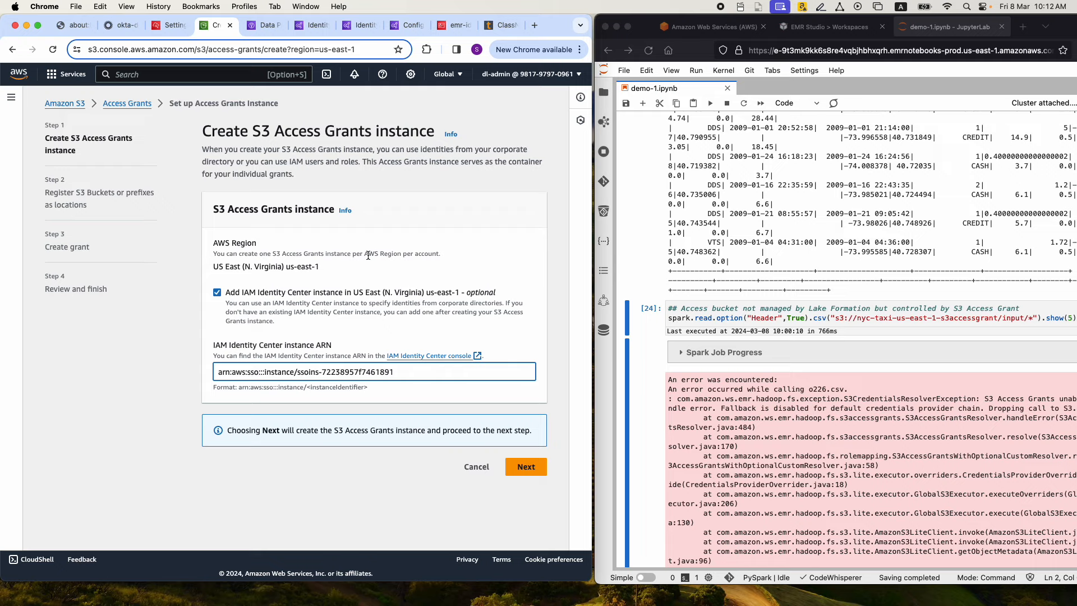
left_click(523, 469)
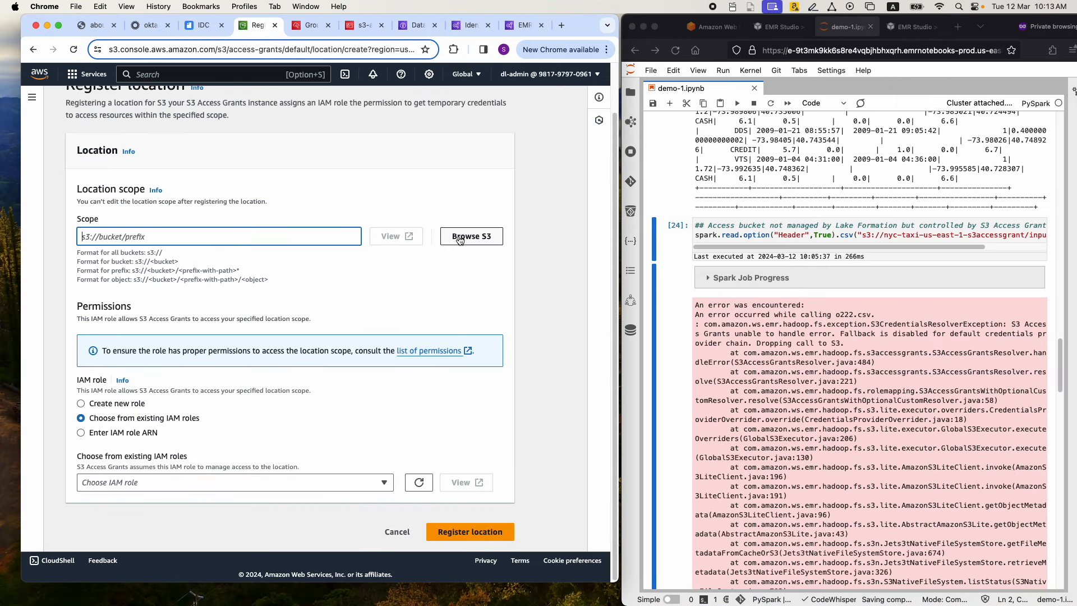
Find buckets matching nyc and set the location scope to the nyc-taxi-us-east-1-s3accessgrant bucket
left_click(476, 237)
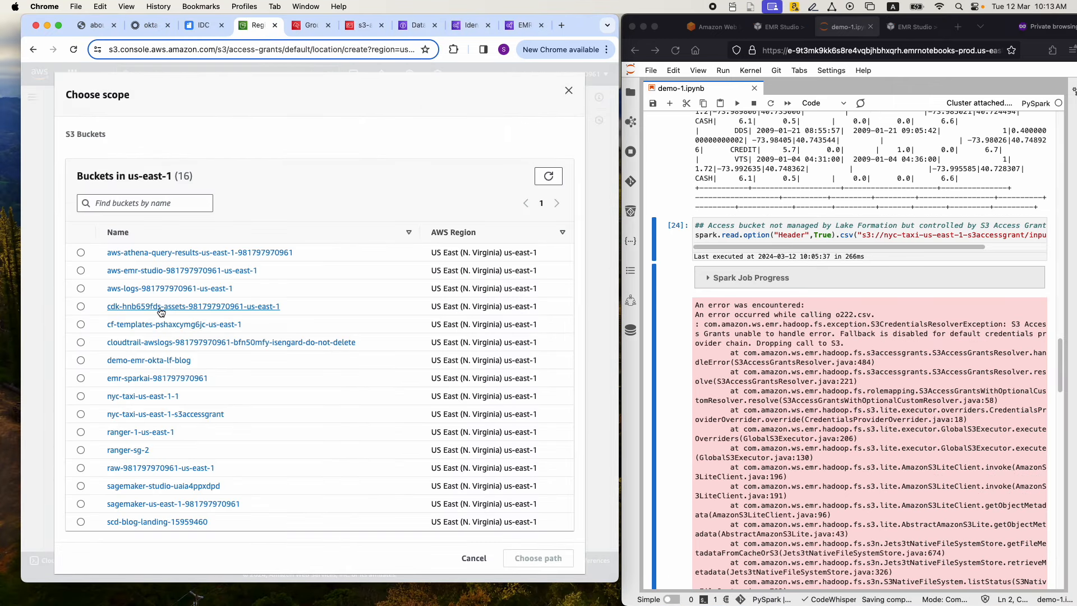
left_click(153, 204)
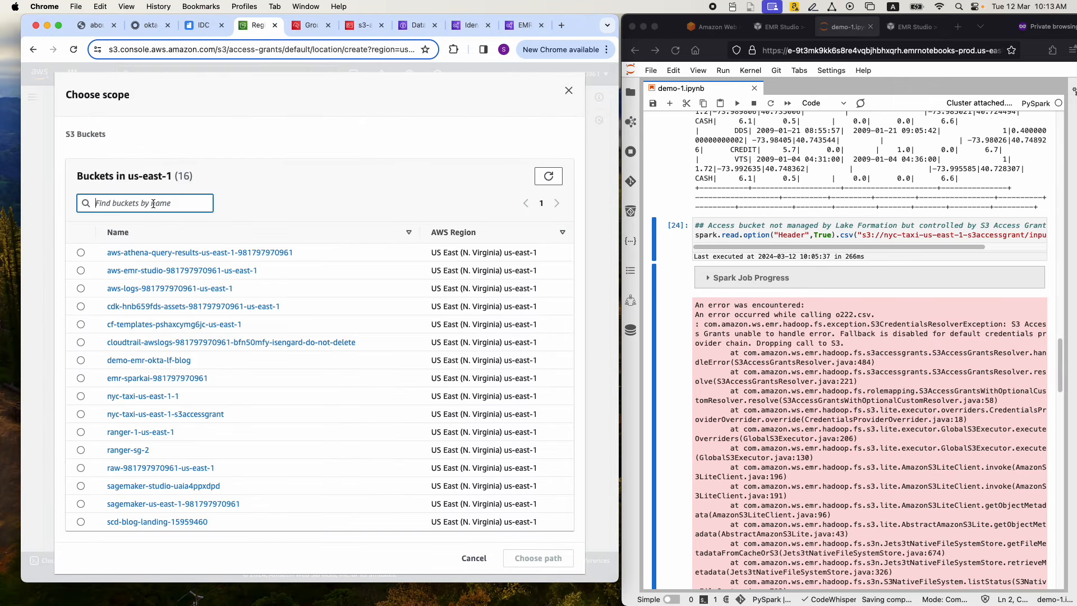
type("nyc")
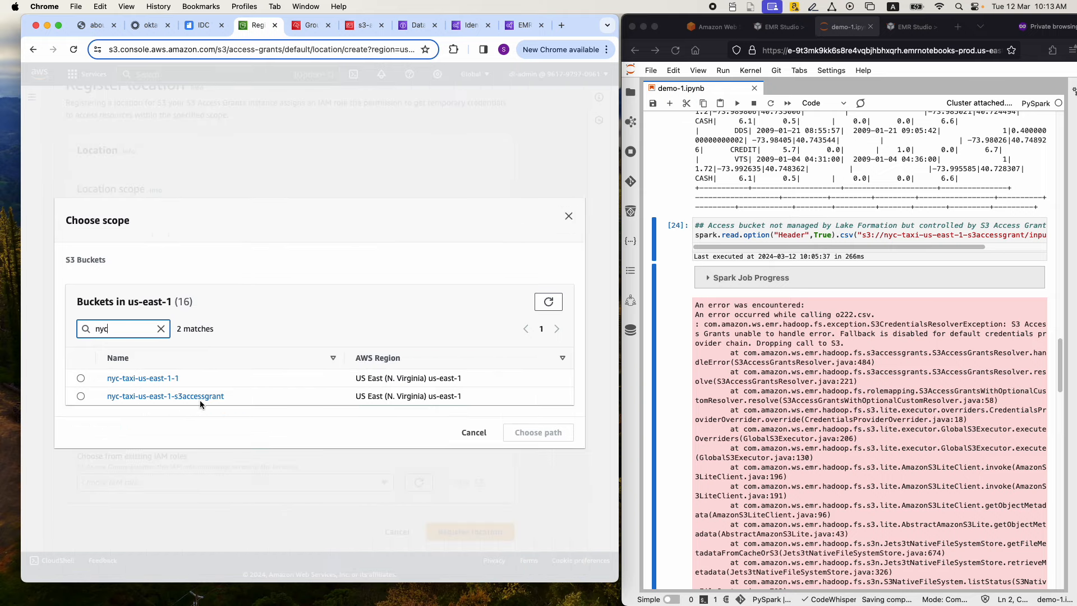
left_click(81, 395)
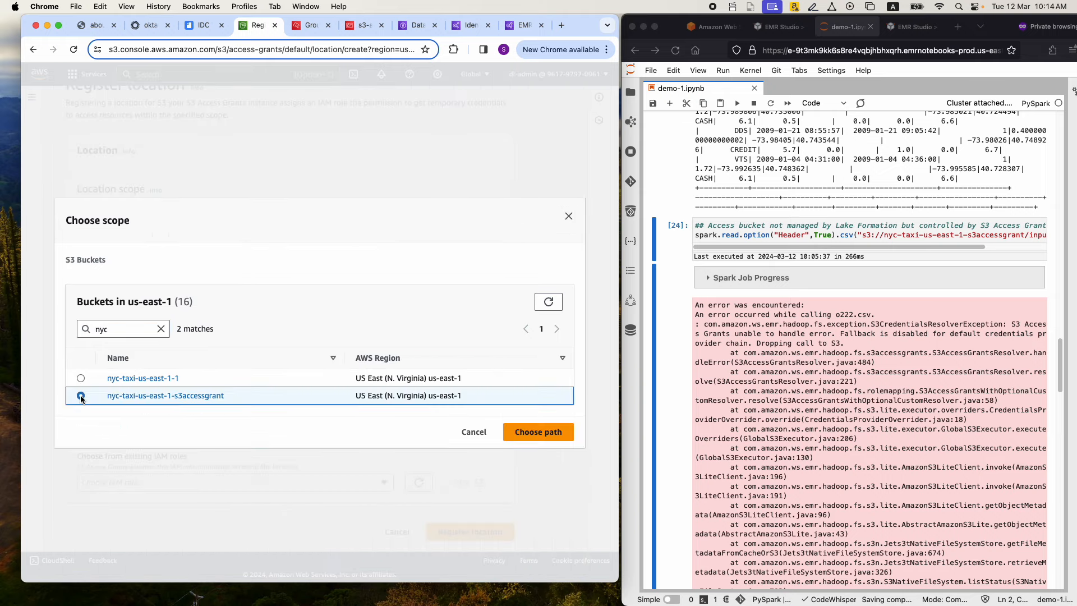
left_click(527, 433)
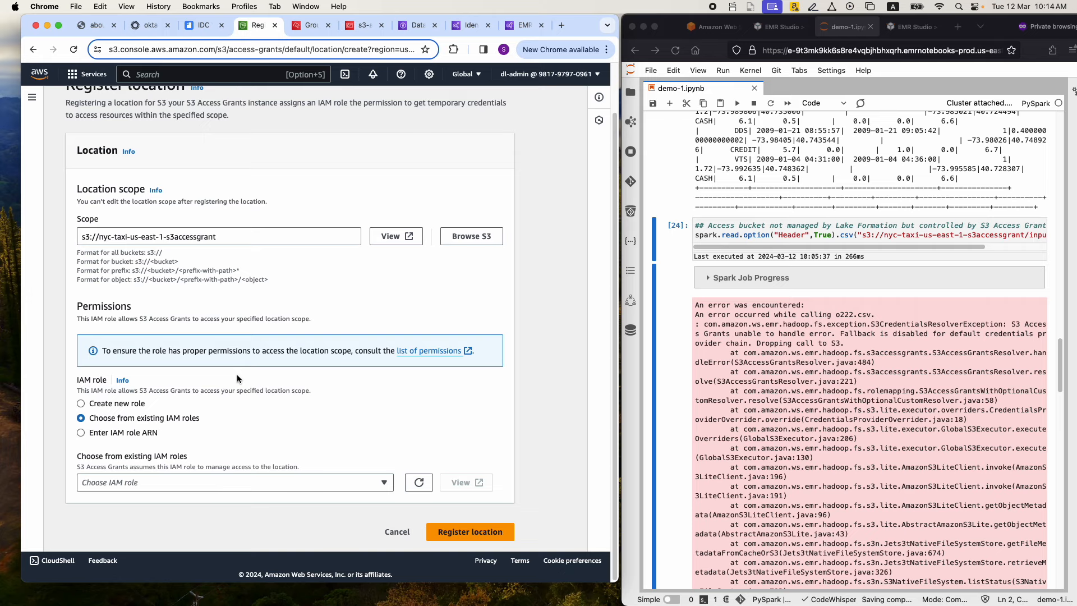
Assign the existing IAM role s3-acces-grant-location-role to the location and register it
left_click(82, 403)
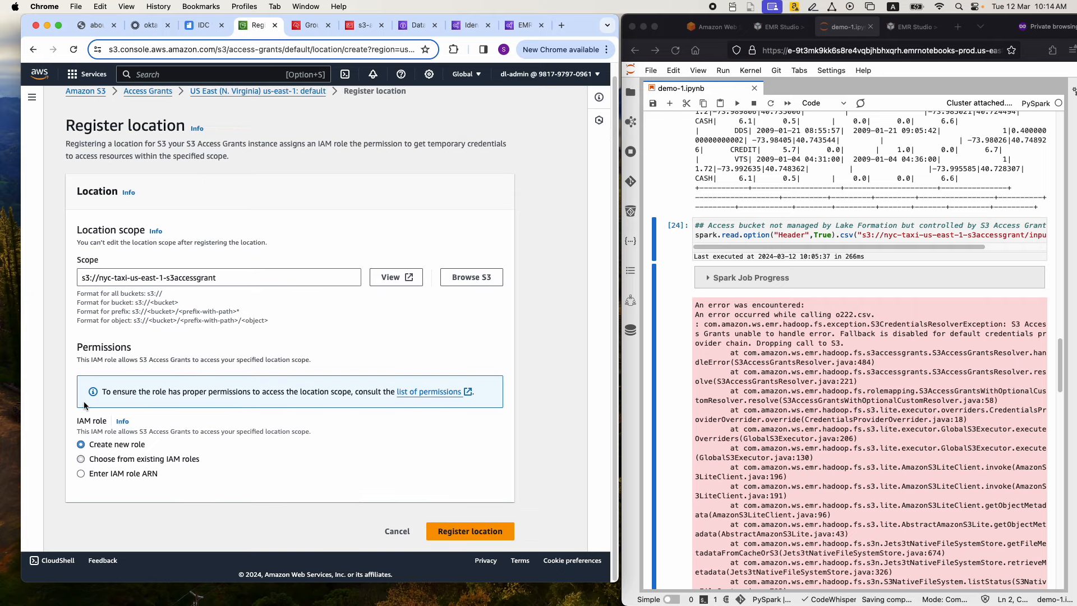
left_click(82, 460)
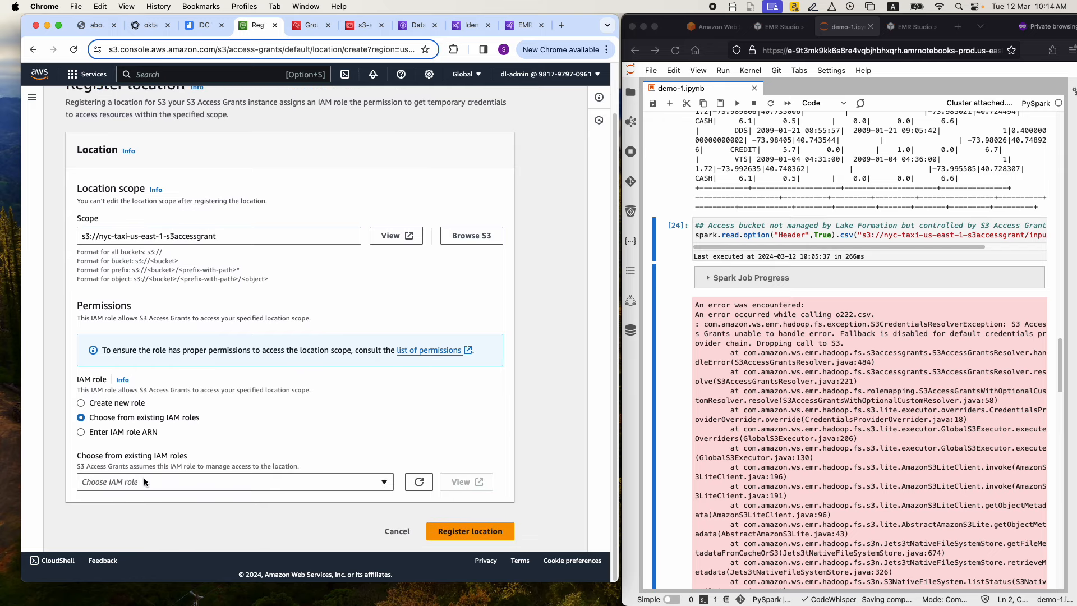
left_click(142, 482)
type("s3")
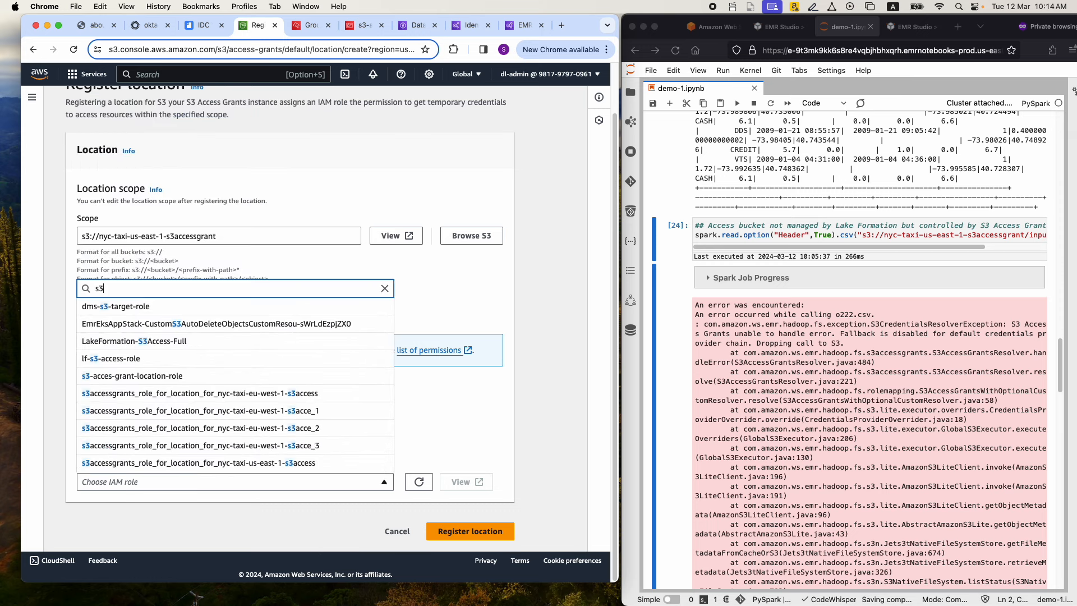
left_click(149, 376)
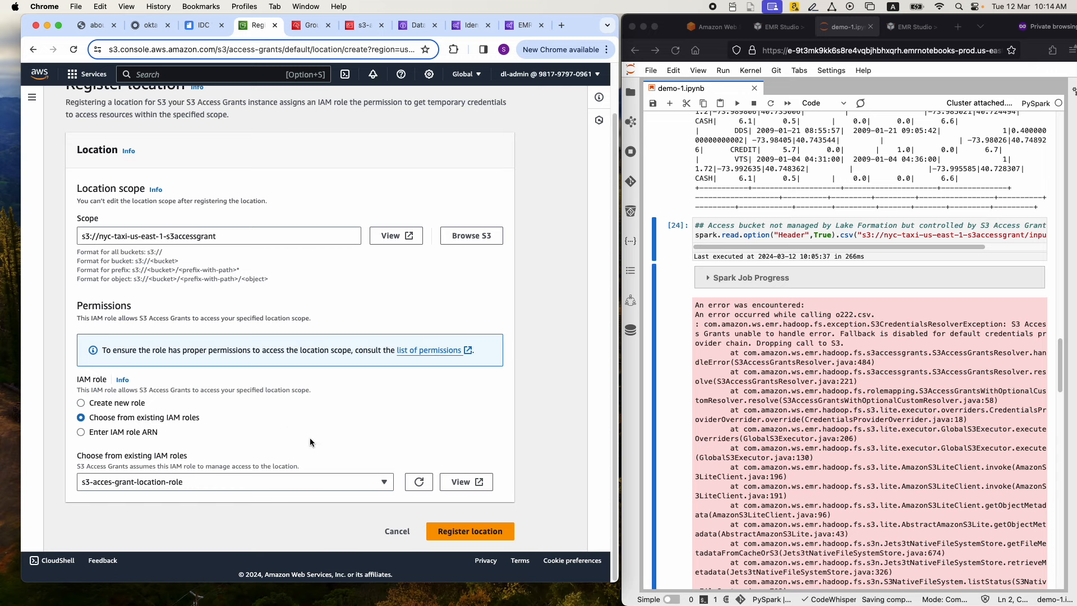
left_click(463, 534)
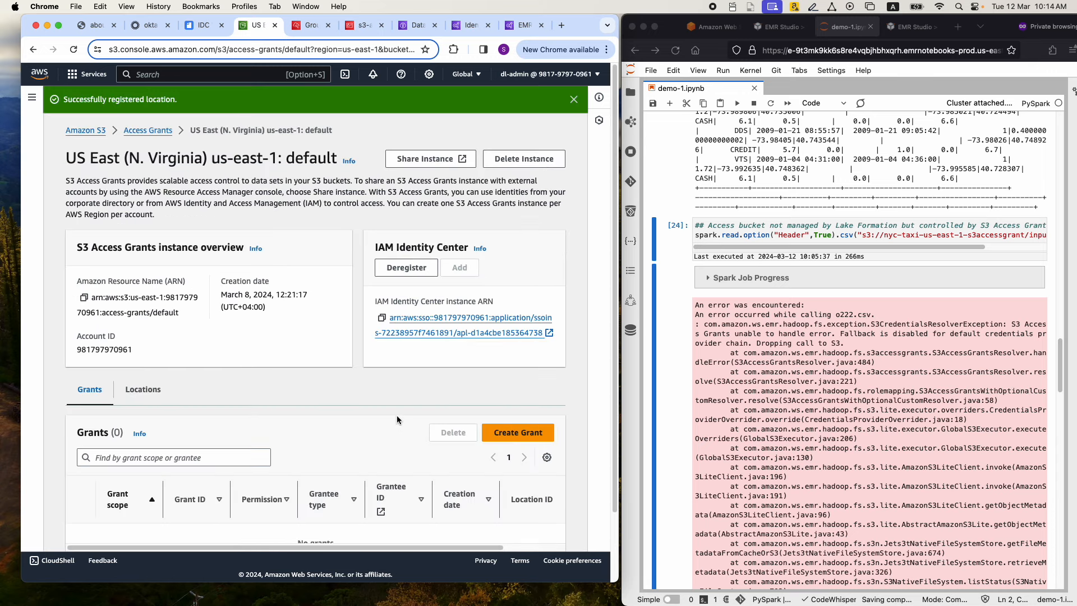
Open the form for a new S3 access grant and check the bucket and prefix in the notebook cell's read path
scroll(396, 419, "down", 2)
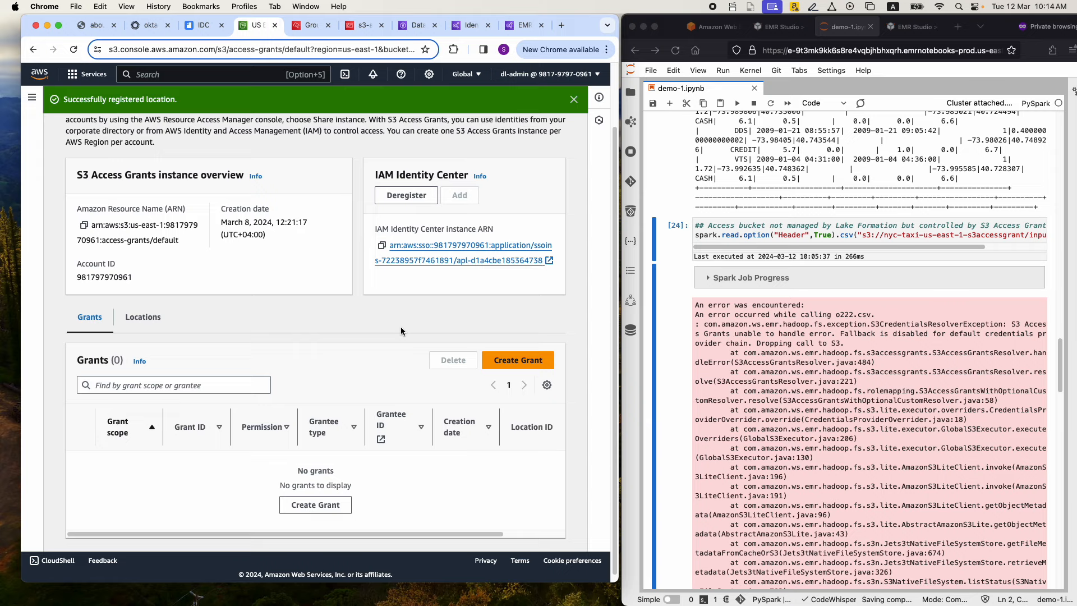
left_click(510, 361)
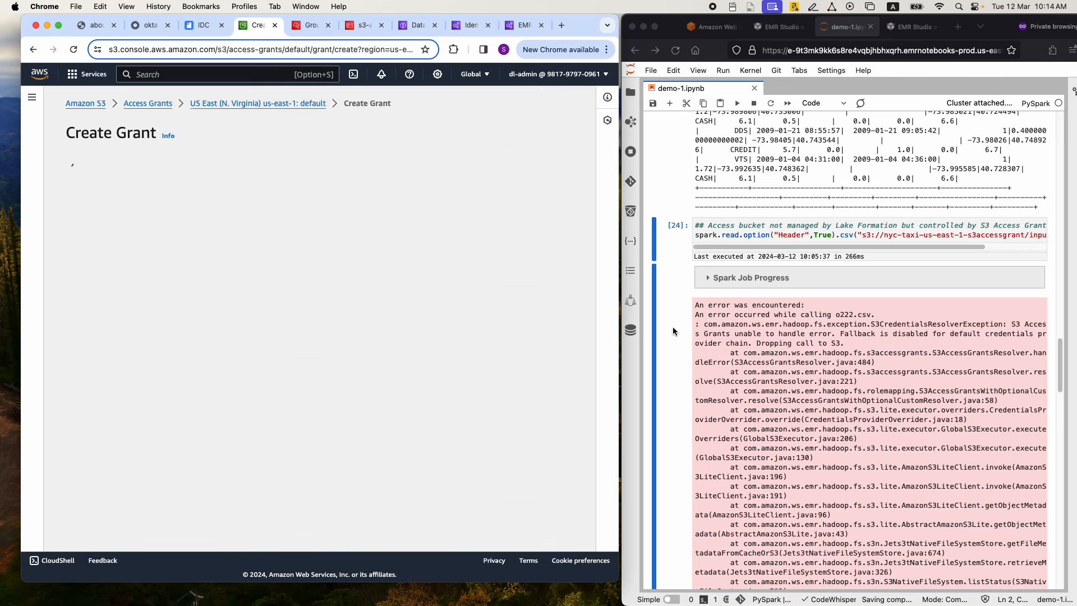
left_click(766, 248)
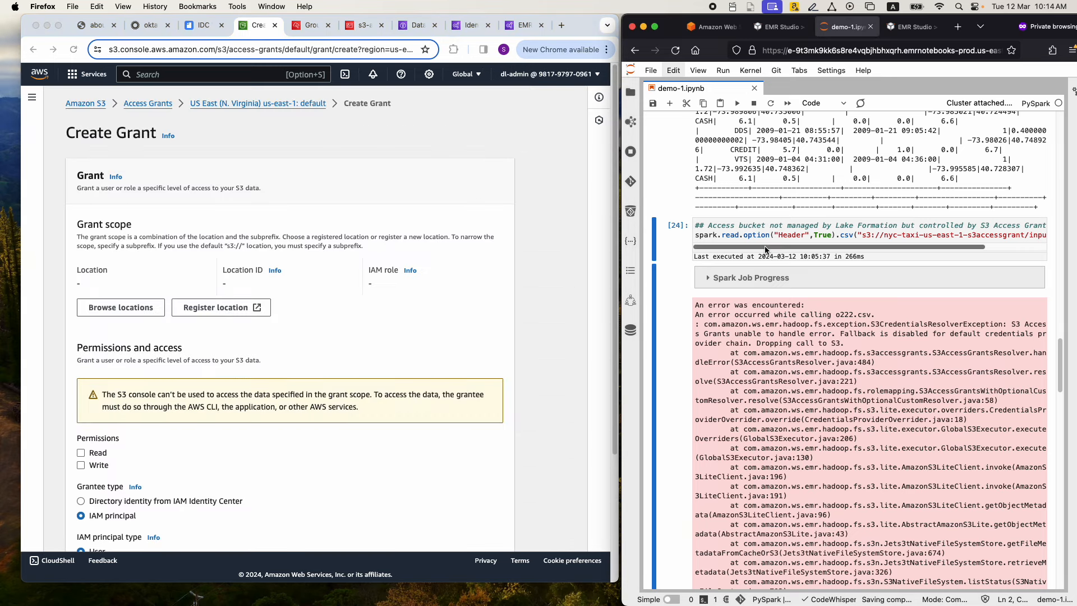
left_click_drag(795, 251, 842, 250)
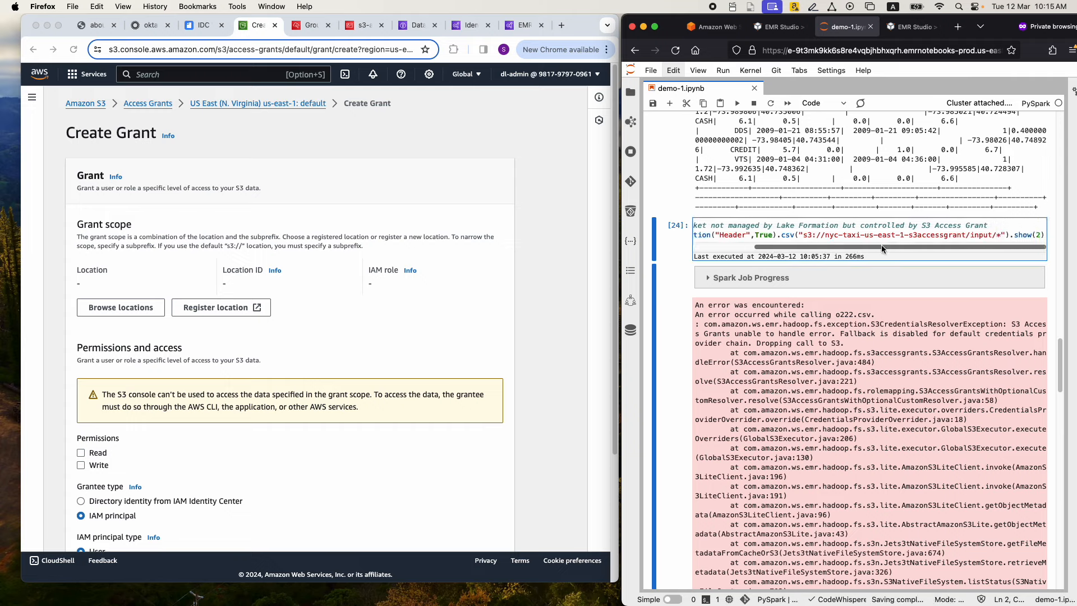
double_click(976, 234)
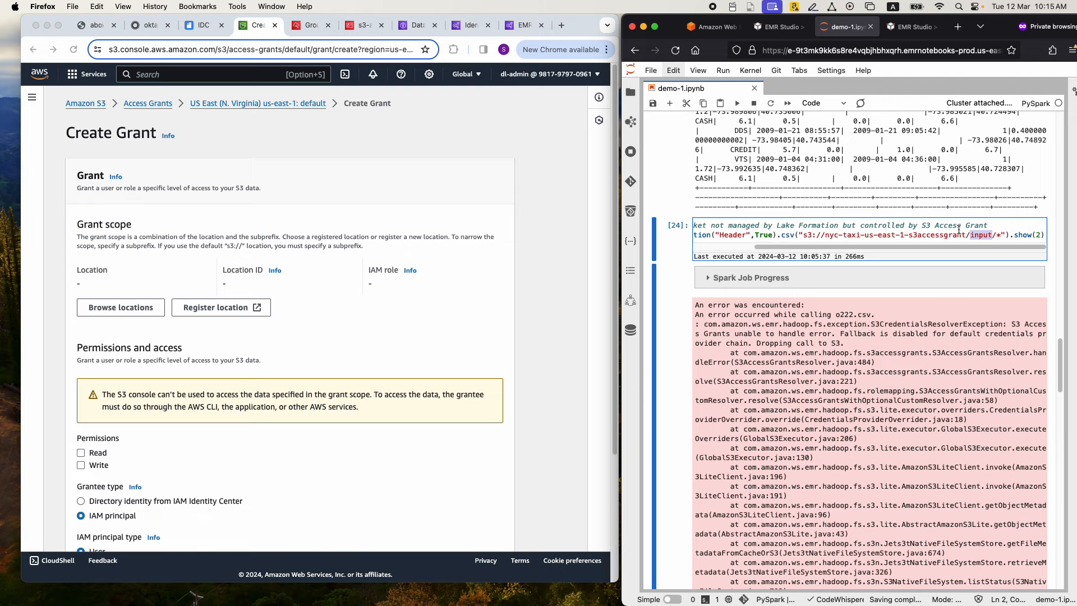
left_click_drag(965, 234, 825, 238)
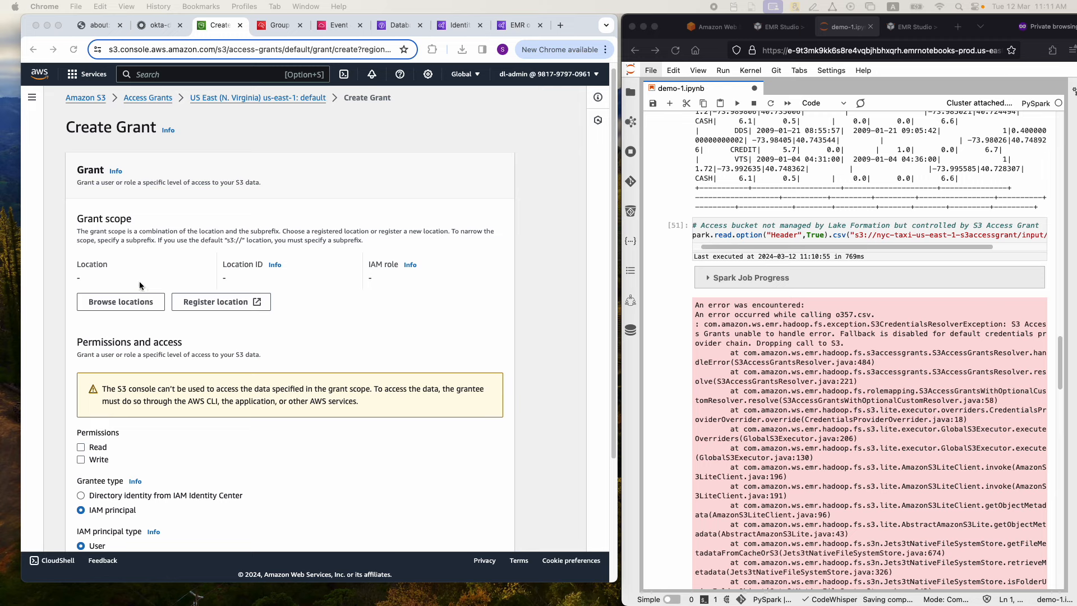
Scope the grant to the registered location s3://nyc-taxi-us-east-1-s3accessgrant with the subprefix input*
left_click(118, 302)
left_click(116, 302)
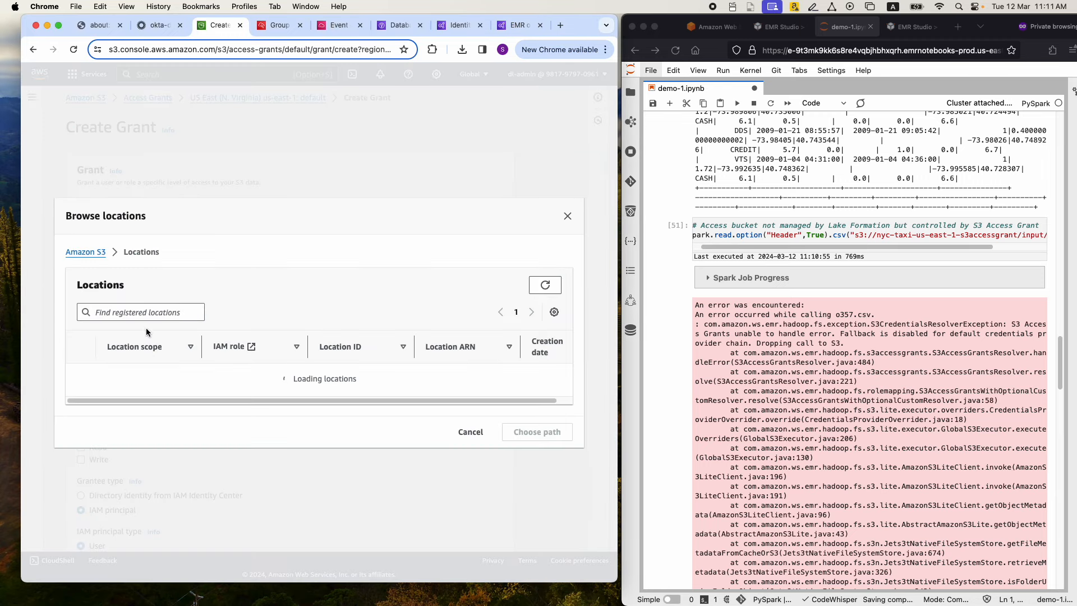
left_click(80, 381)
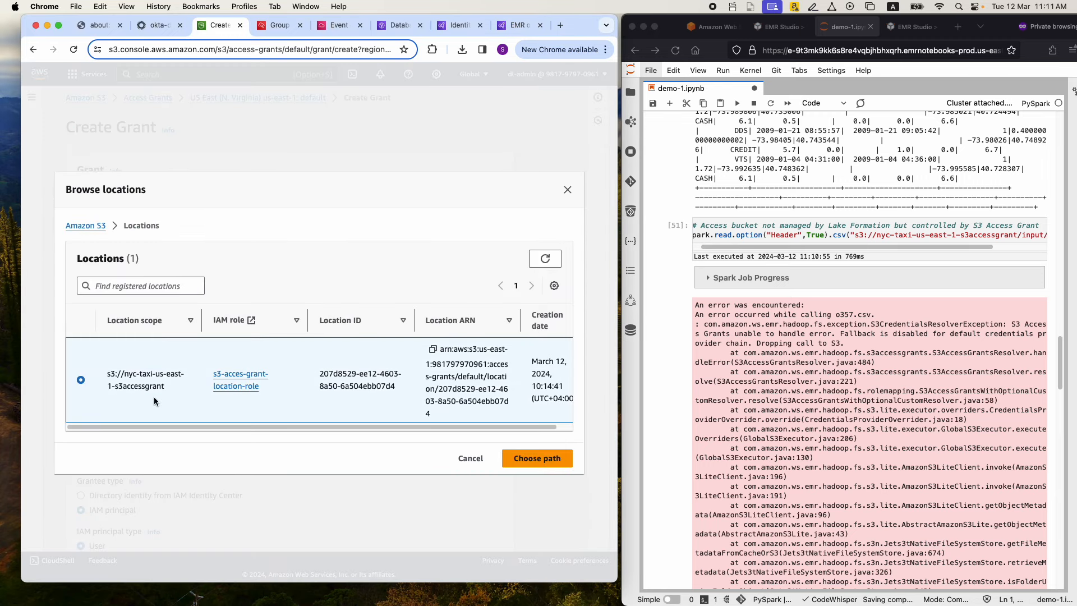
left_click(513, 458)
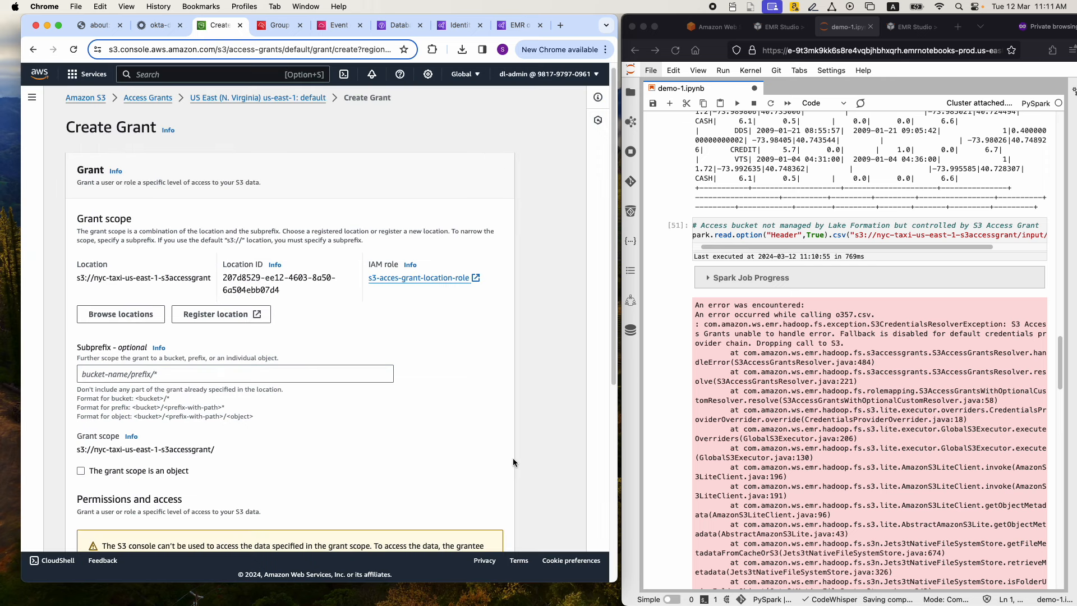
scroll(253, 378, "down", 1)
left_click(210, 355)
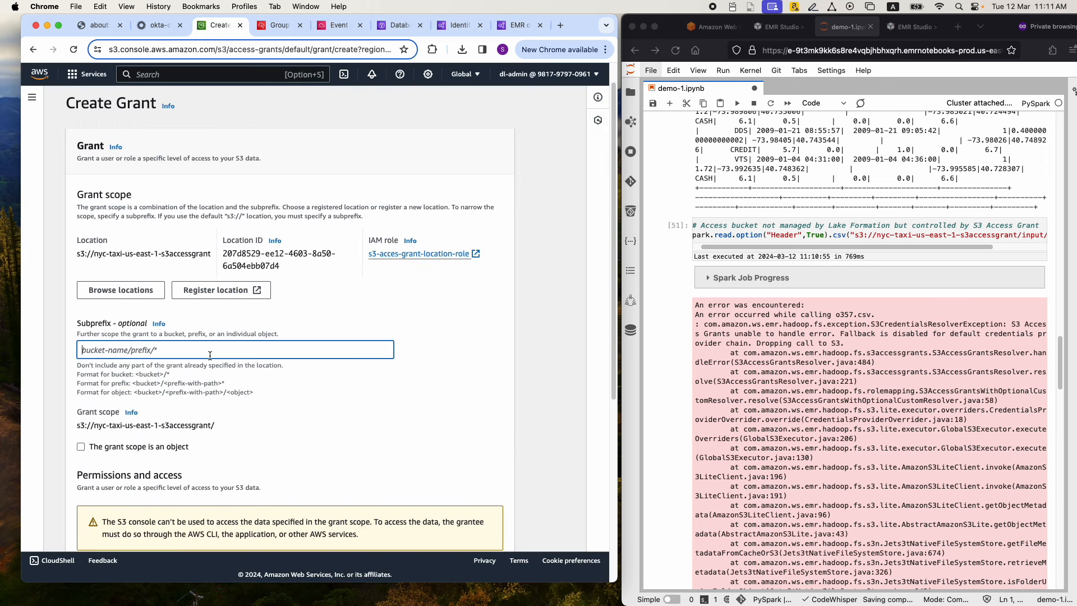
type("input")
Give the grant Read permission and make the grantee a directory identity of type Group from IAM Identity Center
scroll(323, 317, "down", 5)
scroll(323, 317, "down", 1)
scroll(158, 209, "up", 1)
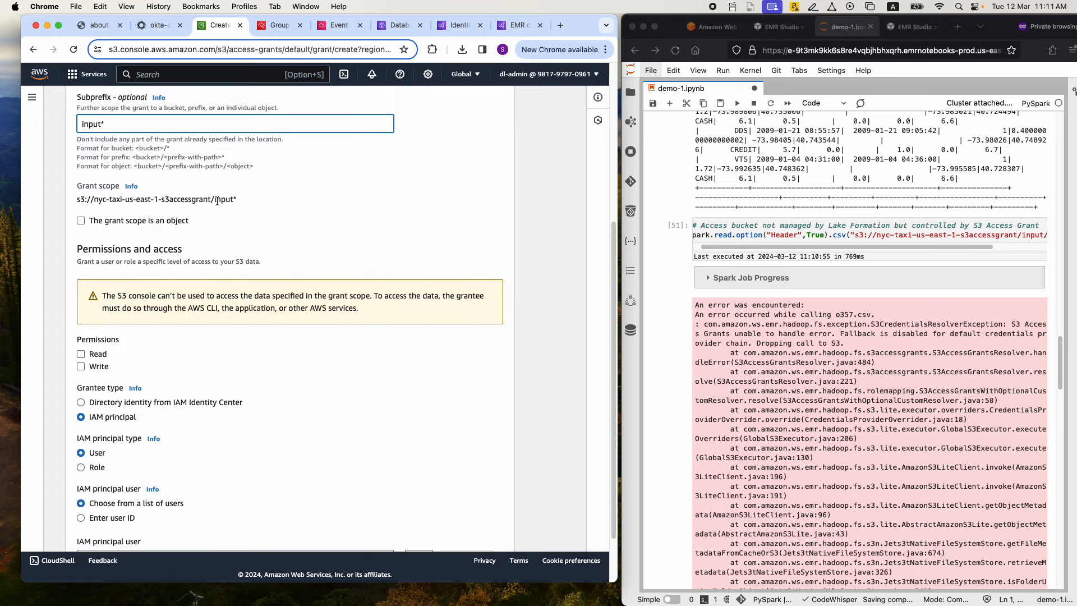
scroll(243, 234, "down", 1)
scroll(243, 233, "down", 2)
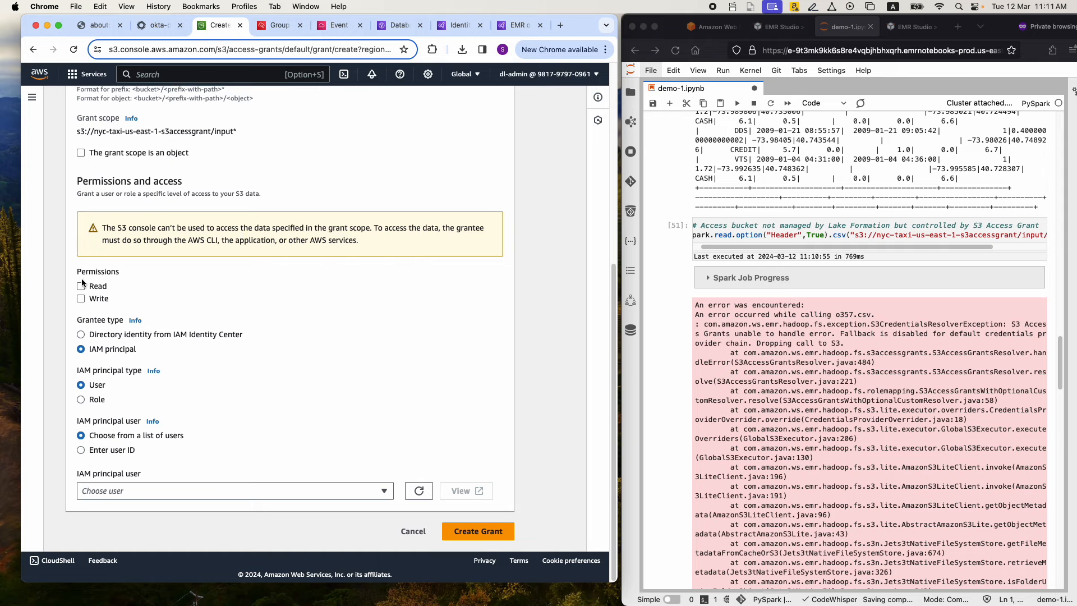
left_click(80, 286)
left_click(85, 336)
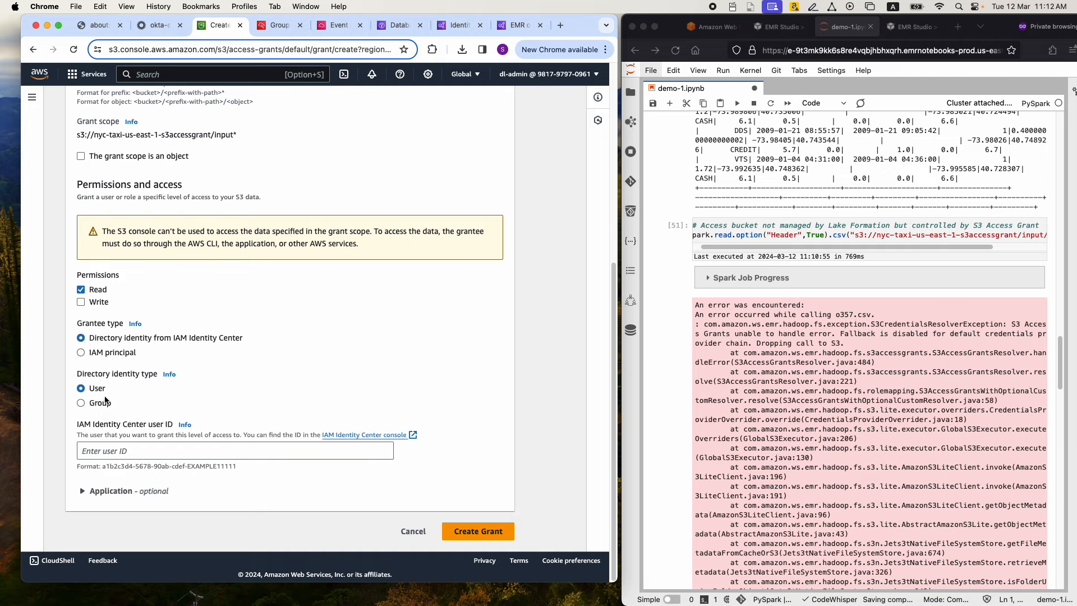
left_click(81, 405)
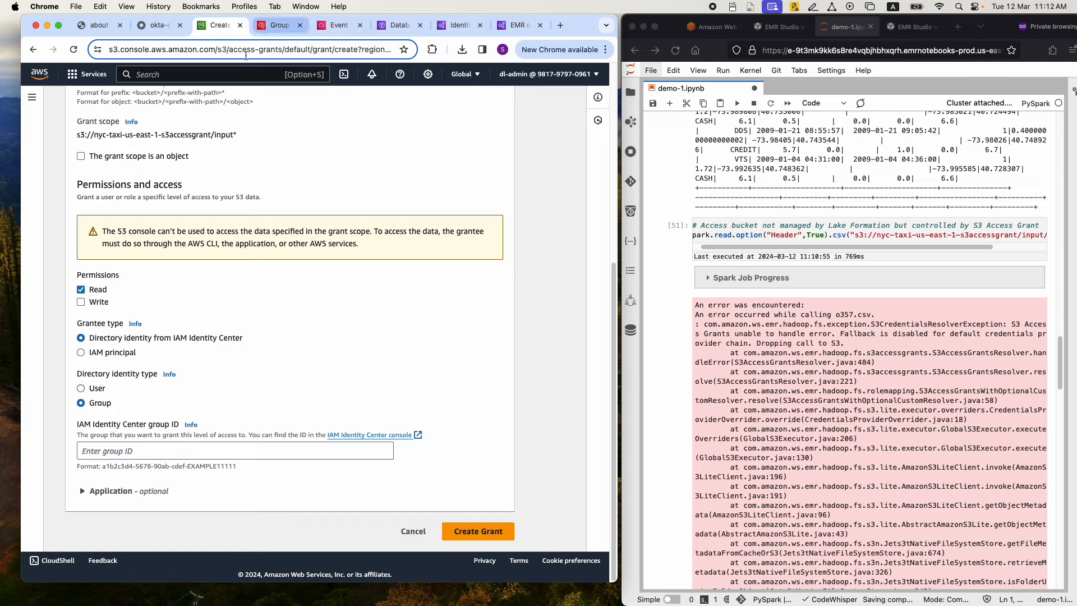
Copy Group2's group ID from IAM Identity Center into the grant's group ID field and create the grant
left_click(271, 29)
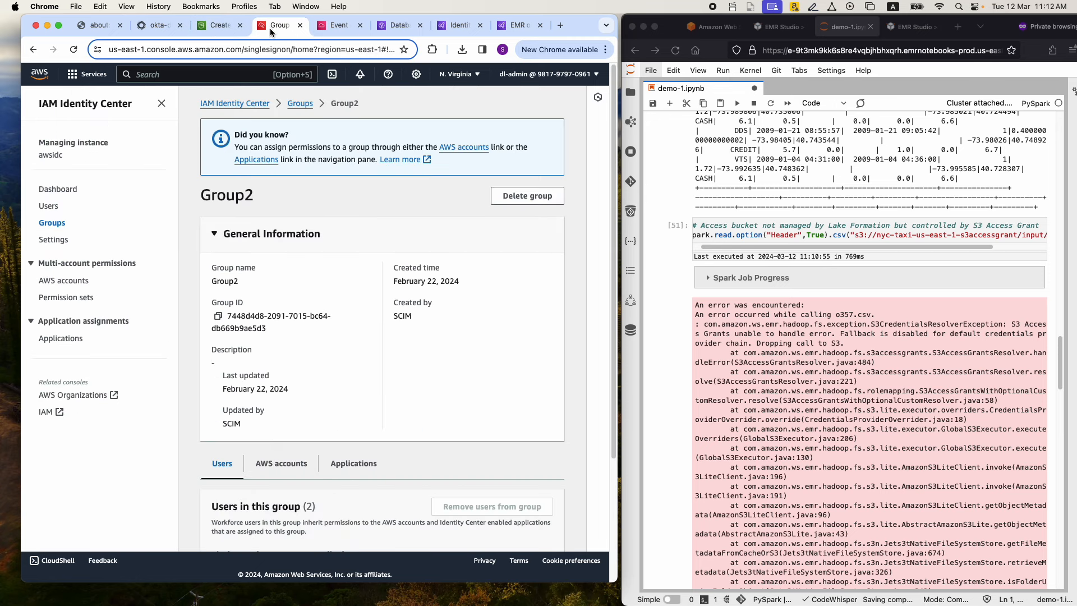
left_click(218, 316)
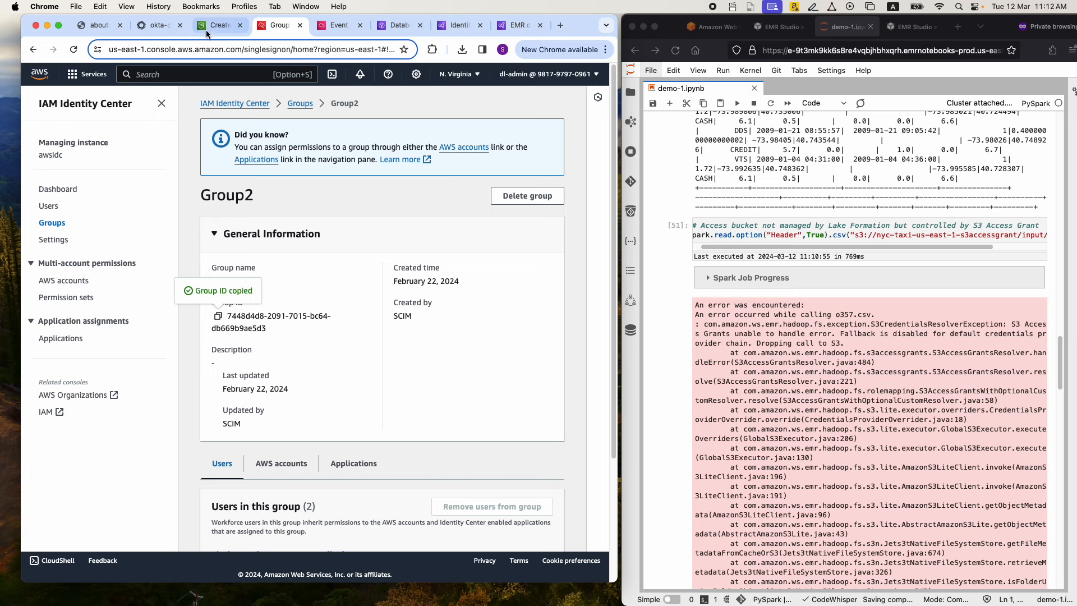
left_click(219, 25)
left_click(94, 449)
key("super+v")
left_click(478, 531)
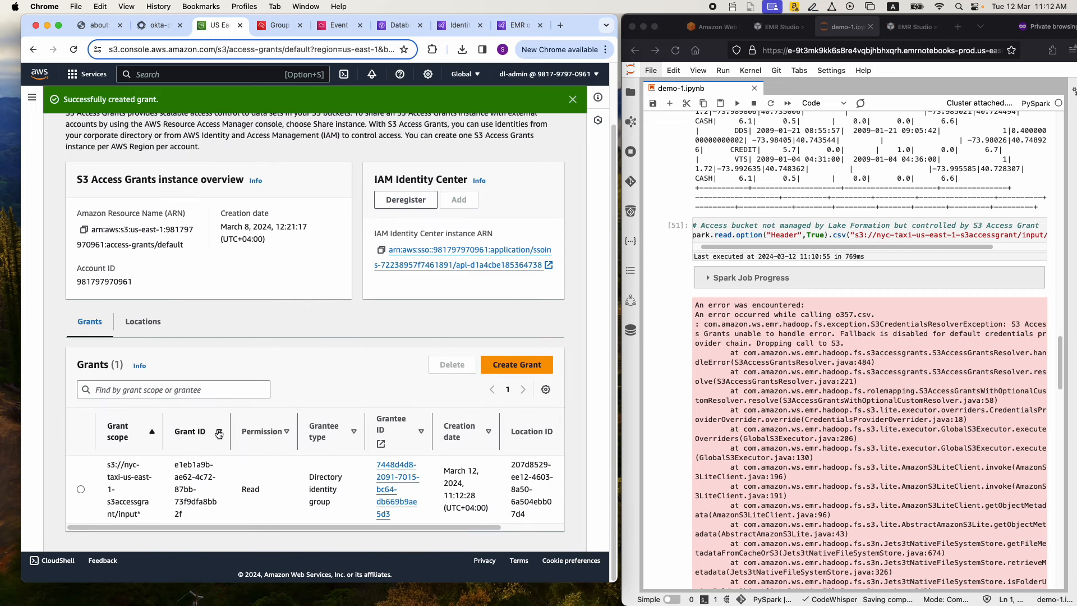
Widen the Grant scope and Grant ID columns in the grants list to read the new grant's details
left_click_drag(162, 421, 209, 425)
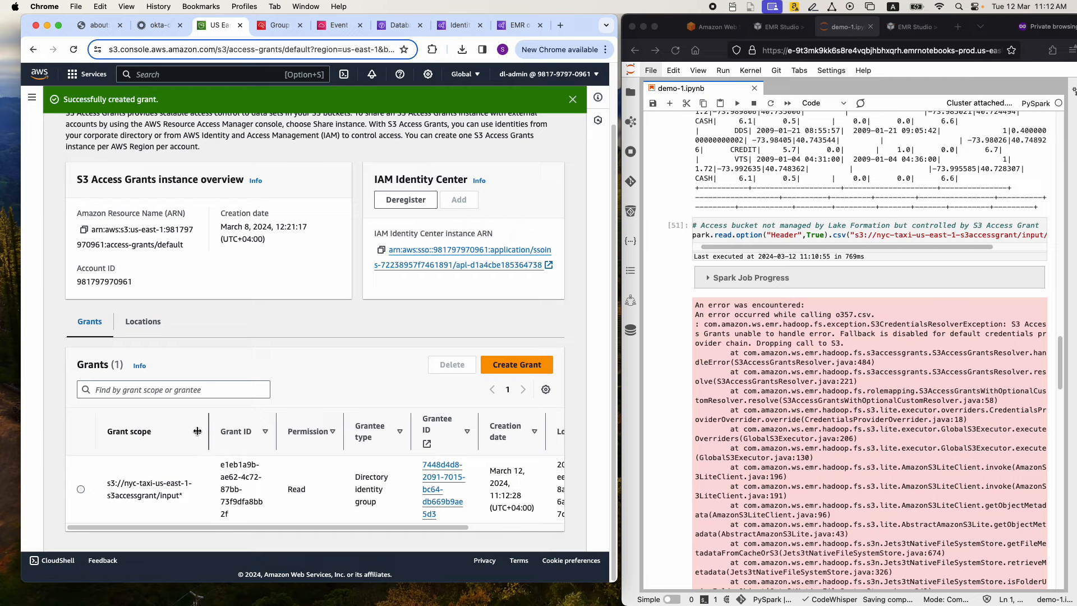
left_click_drag(277, 423, 289, 423)
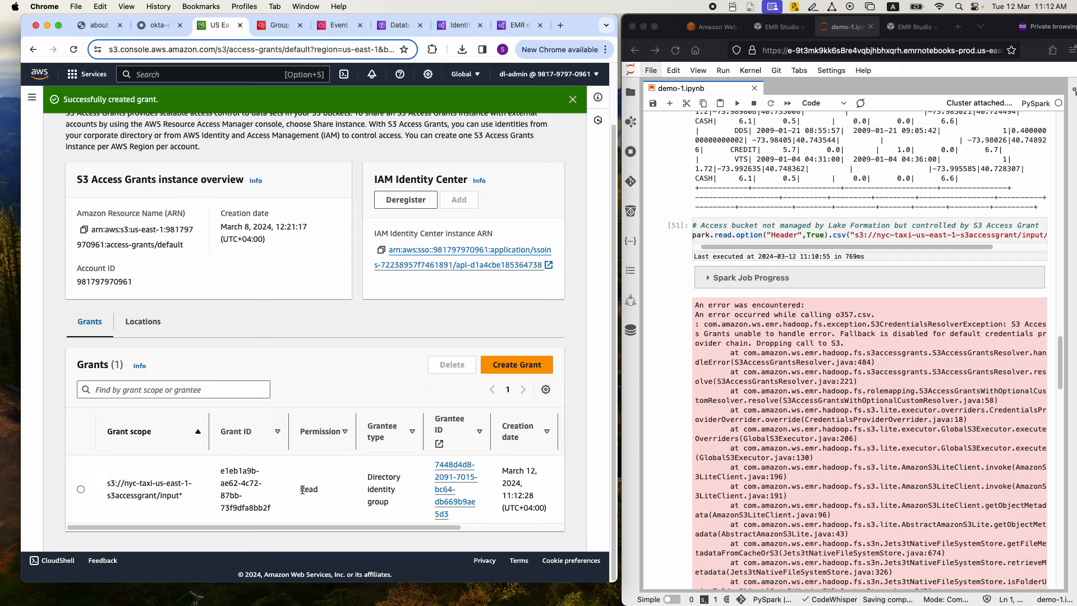
Widen the Grantee type and Grantee ID columns and read the remaining columns of the grant's row
left_click_drag(317, 527, 367, 534)
left_click_drag(362, 431, 378, 430)
left_click_drag(446, 430, 465, 421)
left_click_drag(422, 525, 476, 524)
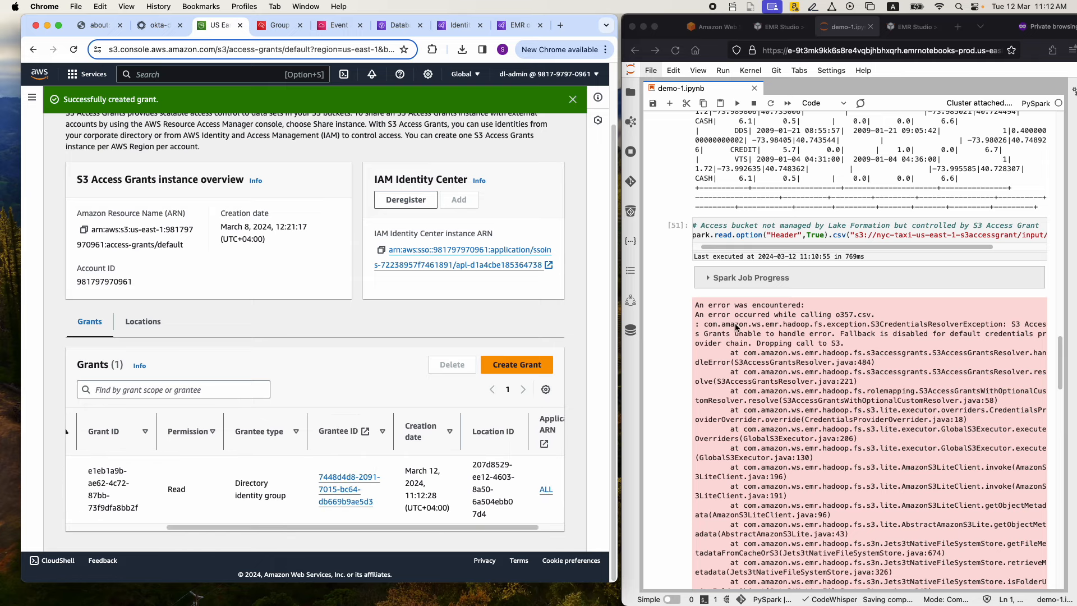
Rerun the notebook cell reading the CSV from the nyc-taxi-us-east-1-s3accessgrant bucket, and recheck the grant's scope in the S3 Access Grants list
left_click(722, 251)
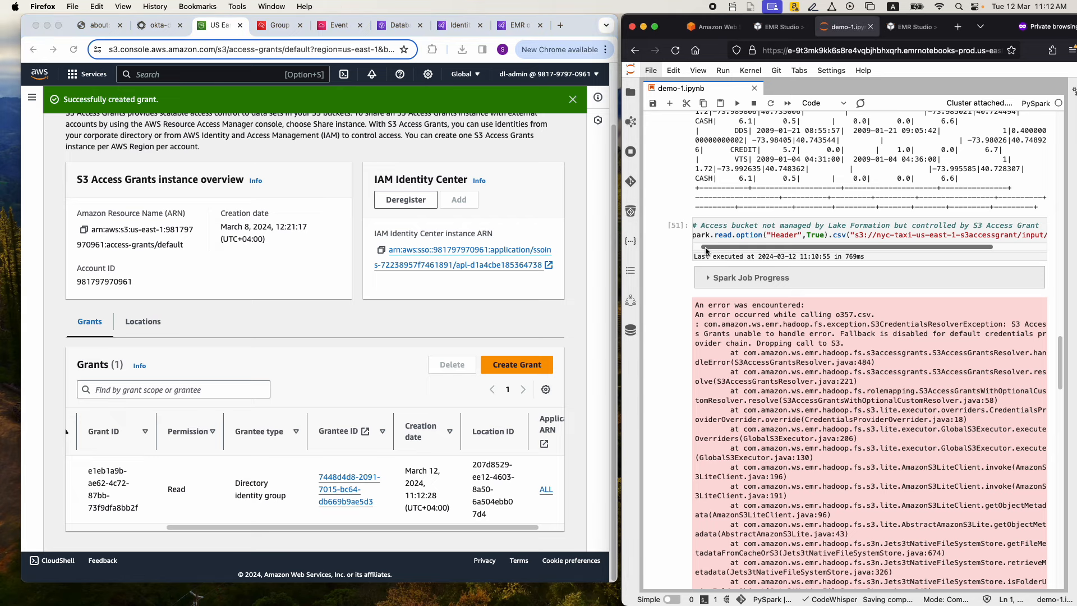
left_click(718, 236)
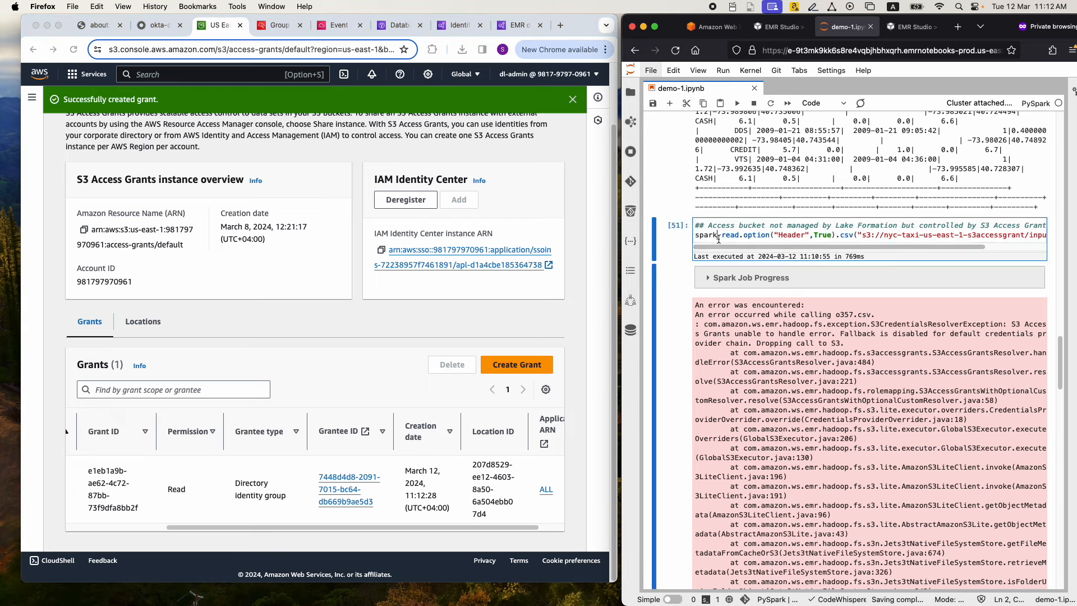
key("shift+Return")
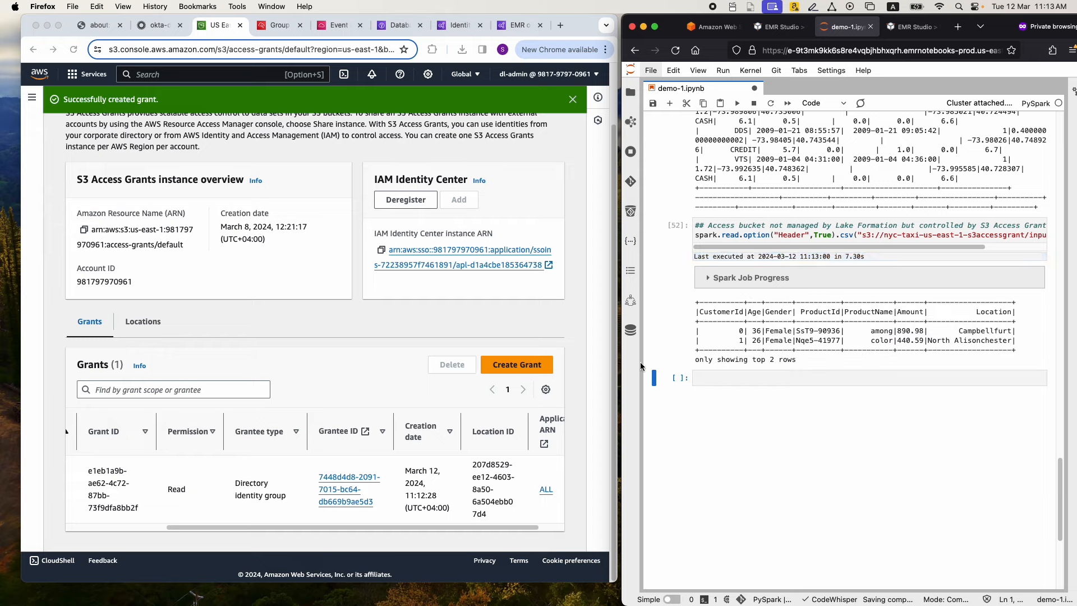
left_click(292, 530)
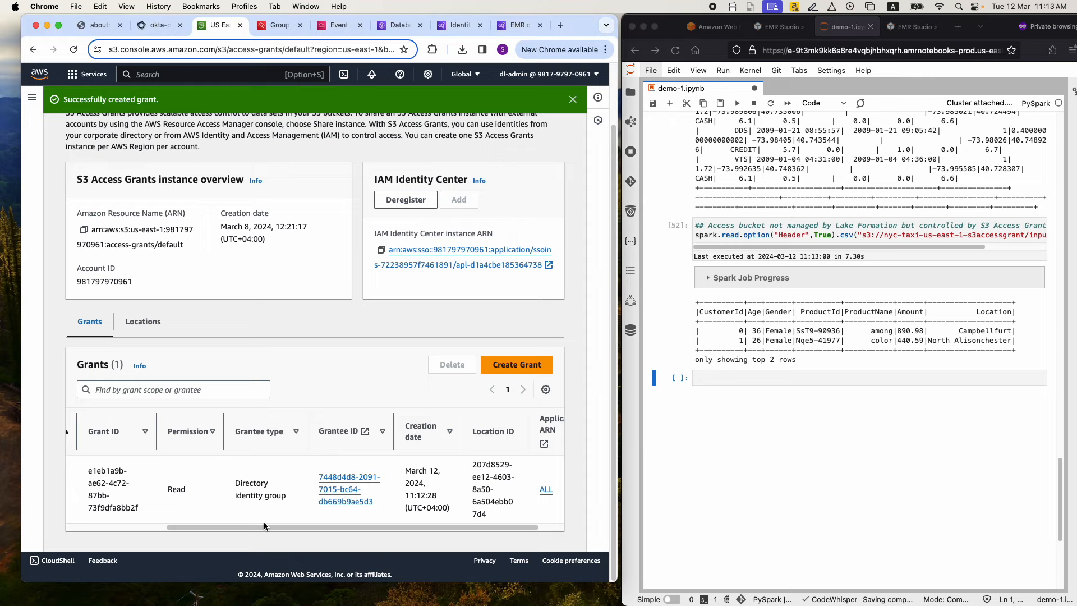
left_click_drag(249, 526, 134, 506)
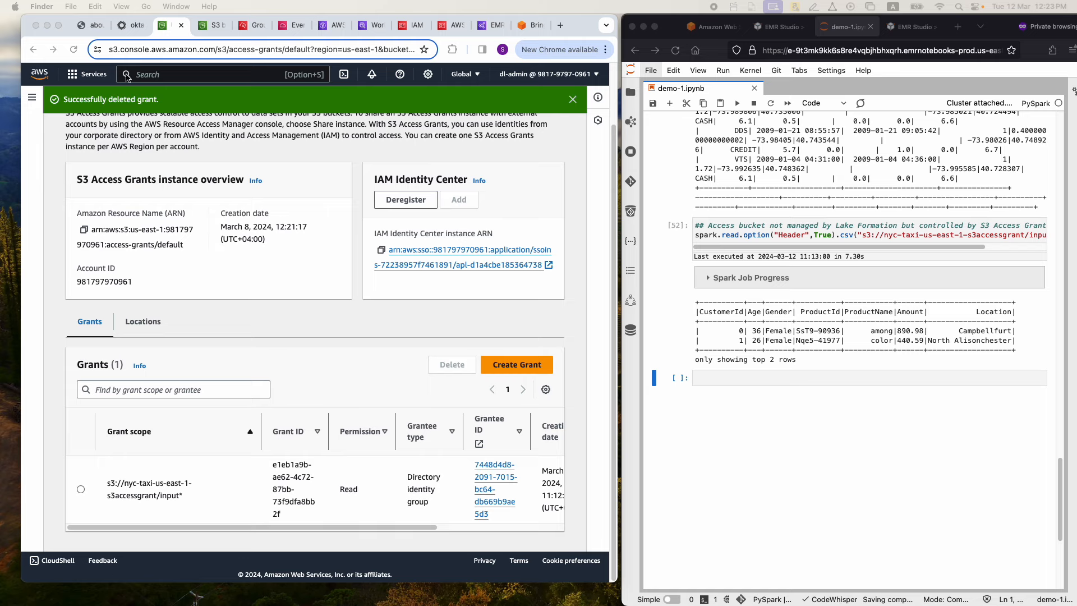
Show the architecture diagram, minimize the notebook window, and enlarge the user1 AWS access portal window to nearly full screen height
left_click(95, 26)
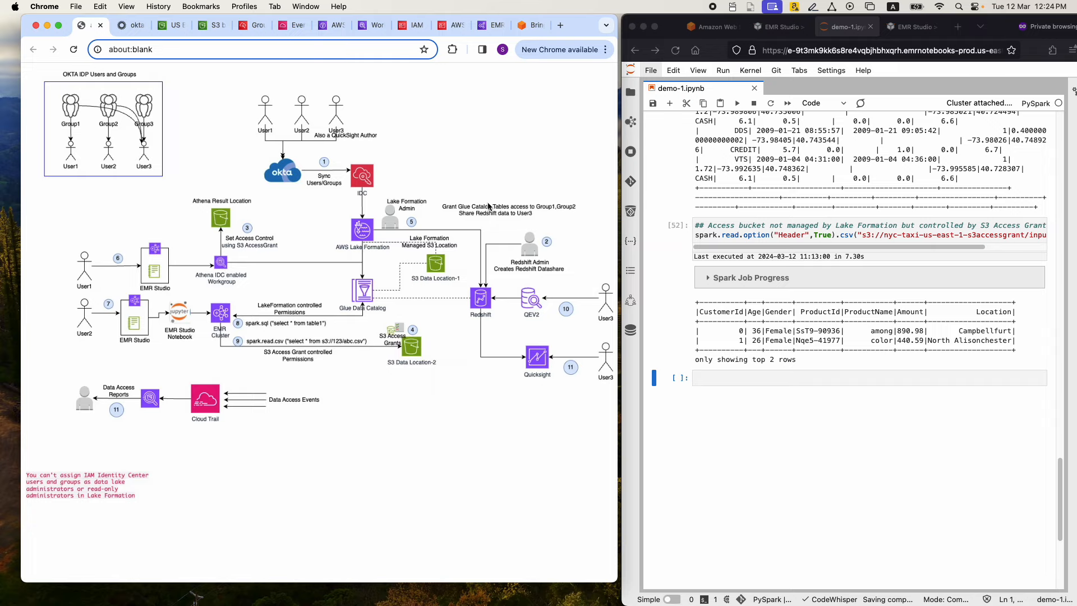
left_click(643, 29)
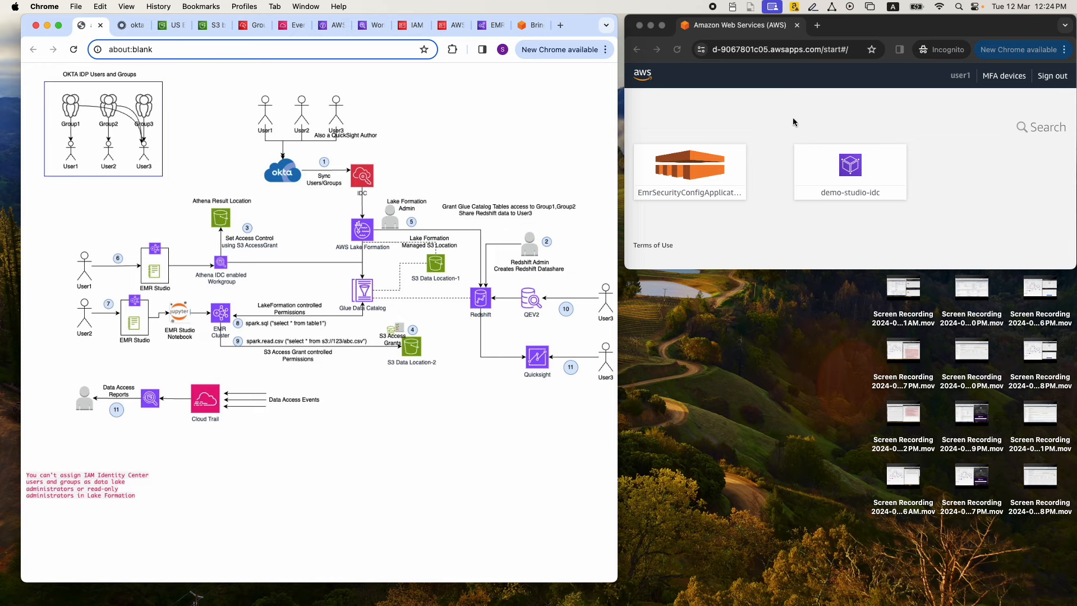
left_click(796, 270)
left_click_drag(796, 270, 853, 573)
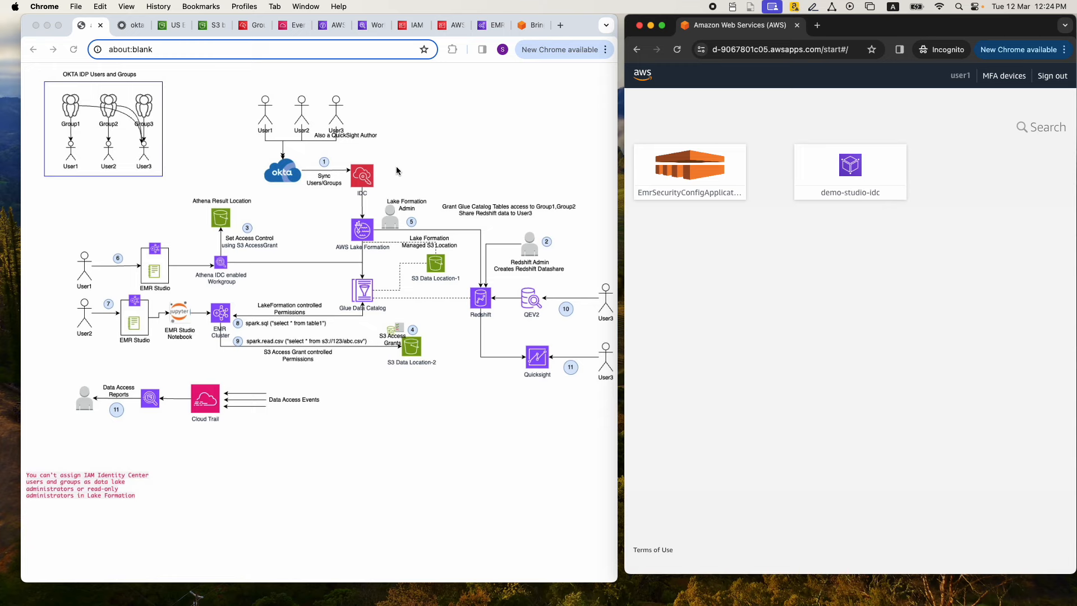
Start creating an Athena workgroup named demo-idc
left_click(367, 26)
left_click(491, 137)
left_click(224, 229)
type("demo-idc")
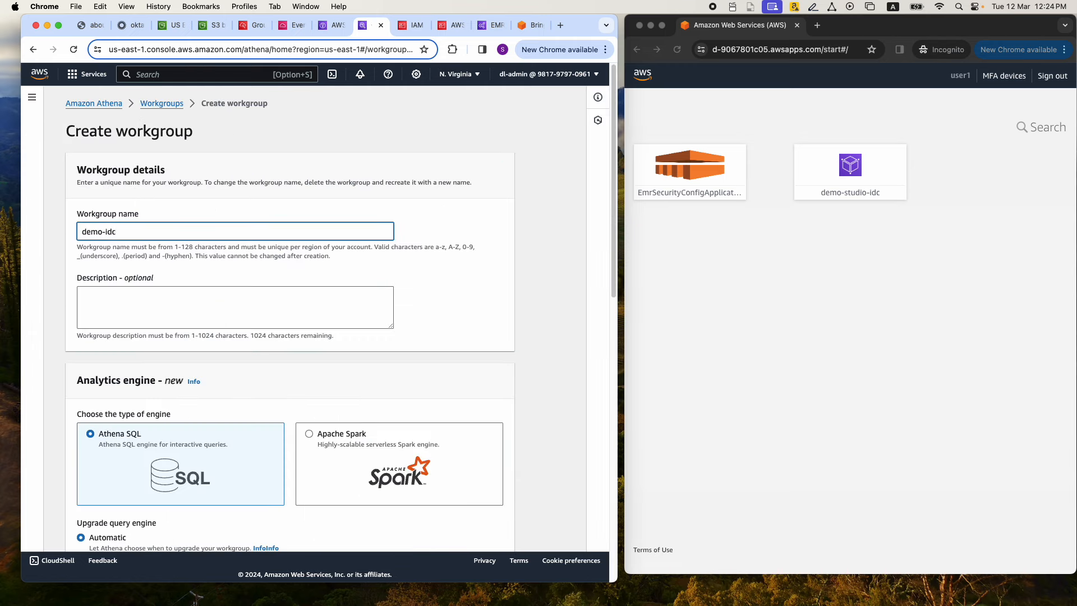
Set the workgroup's authentication to AWS IAM Identity Center and review its Identity Center instance and service role settings
scroll(173, 290, "down", 5)
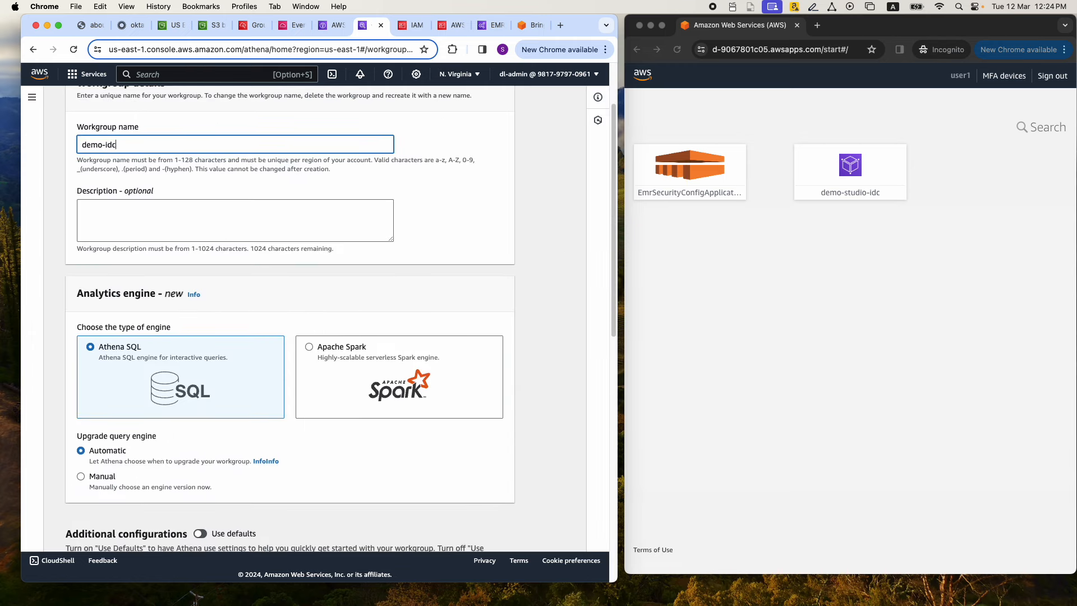
scroll(157, 301, "down", 4)
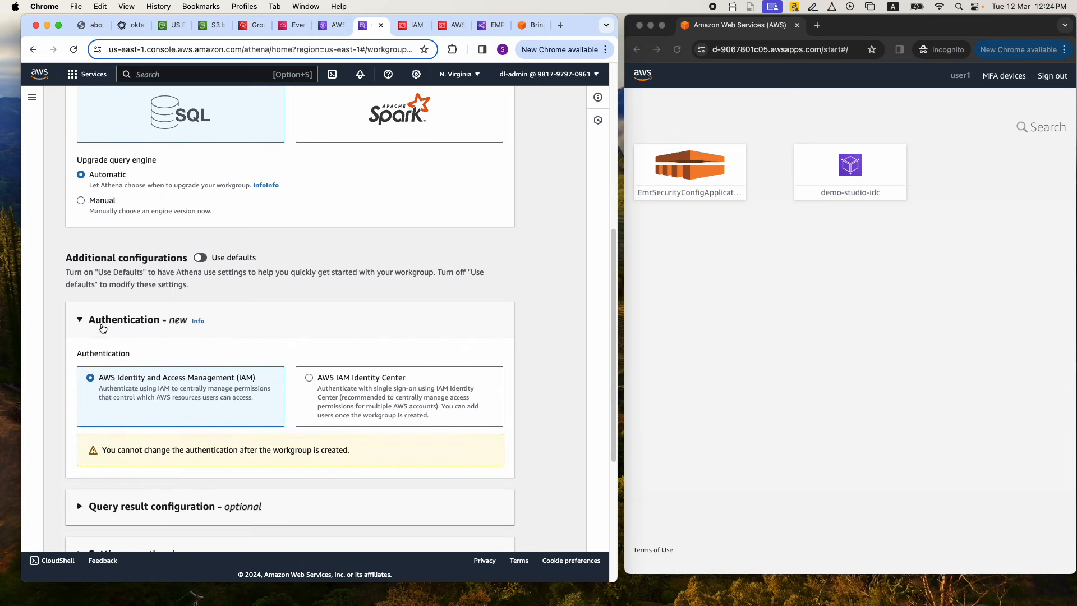
left_click(309, 378)
scroll(309, 379, "down", 5)
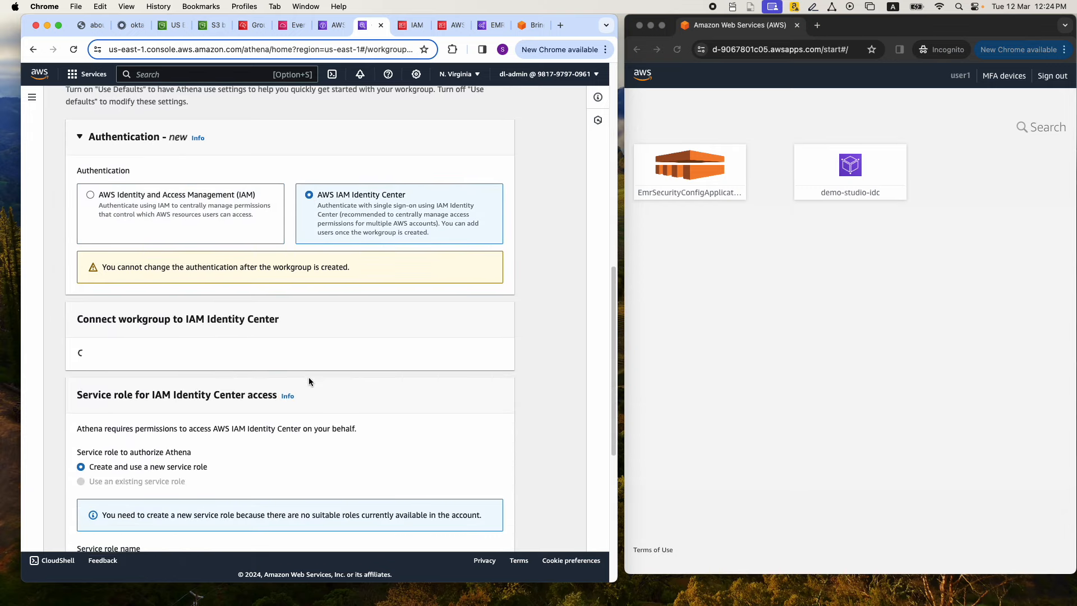
scroll(309, 382, "down", 1)
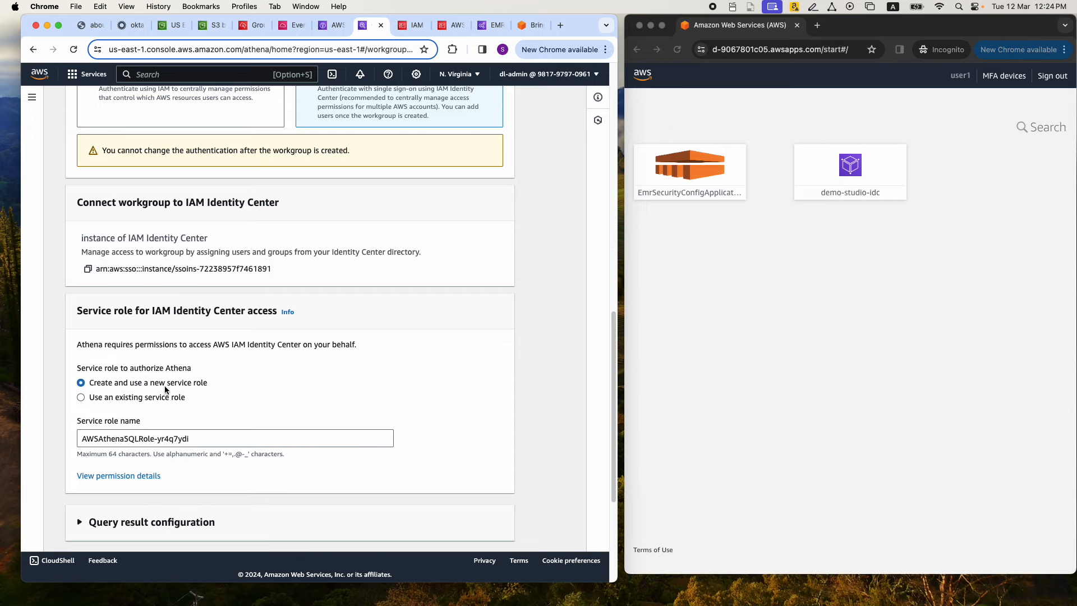
Choose the S3 bucket tip-demo-athena-qr as the workgroup's query result location
scroll(188, 388, "down", 5)
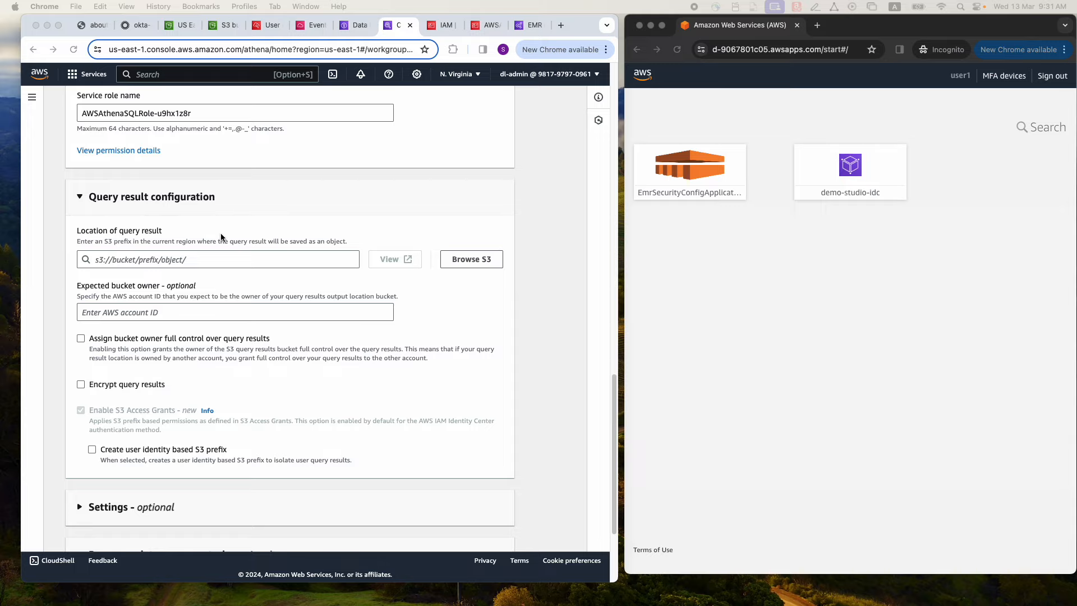
left_click(467, 262)
left_click(467, 261)
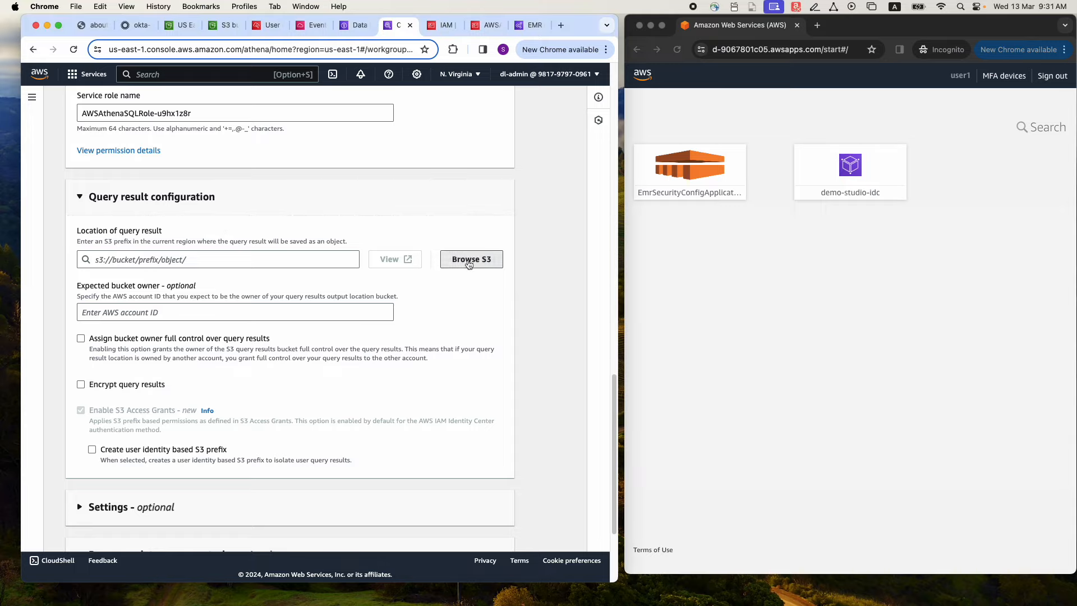
left_click(152, 223)
type("tip")
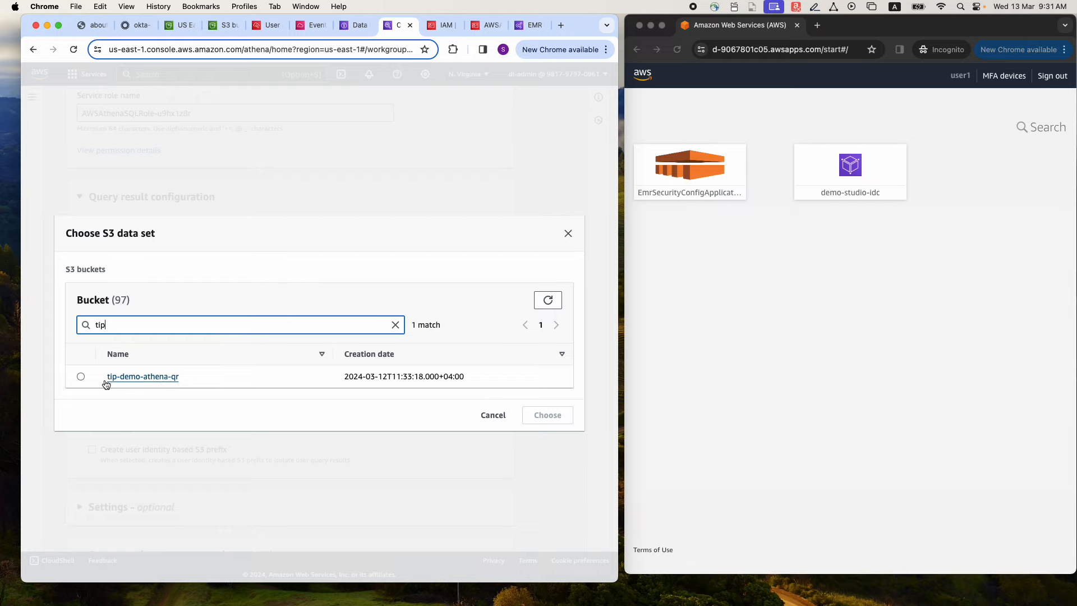
left_click(81, 377)
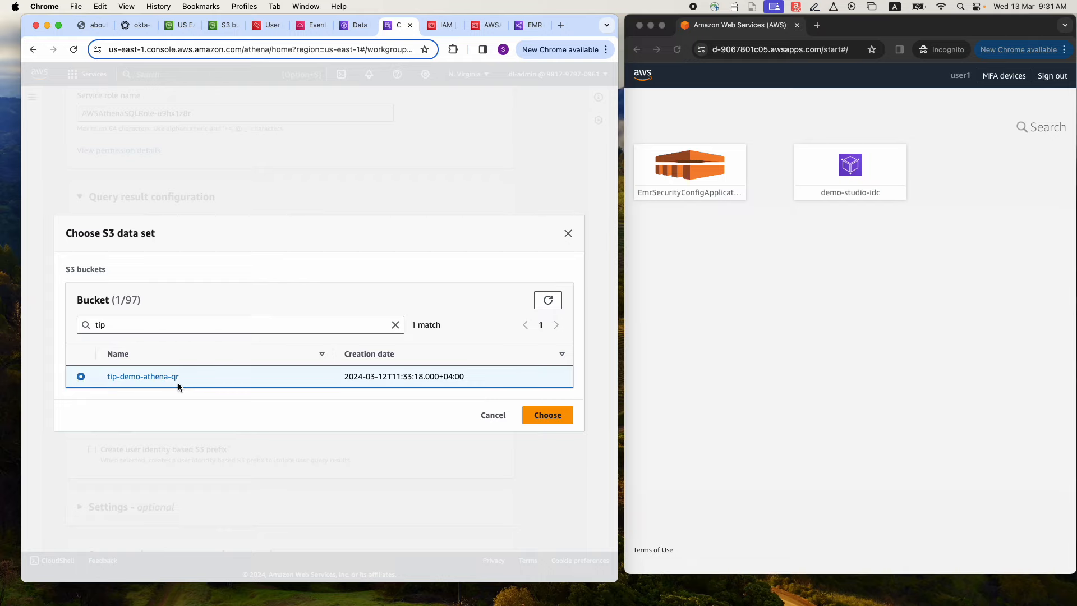
left_click(550, 415)
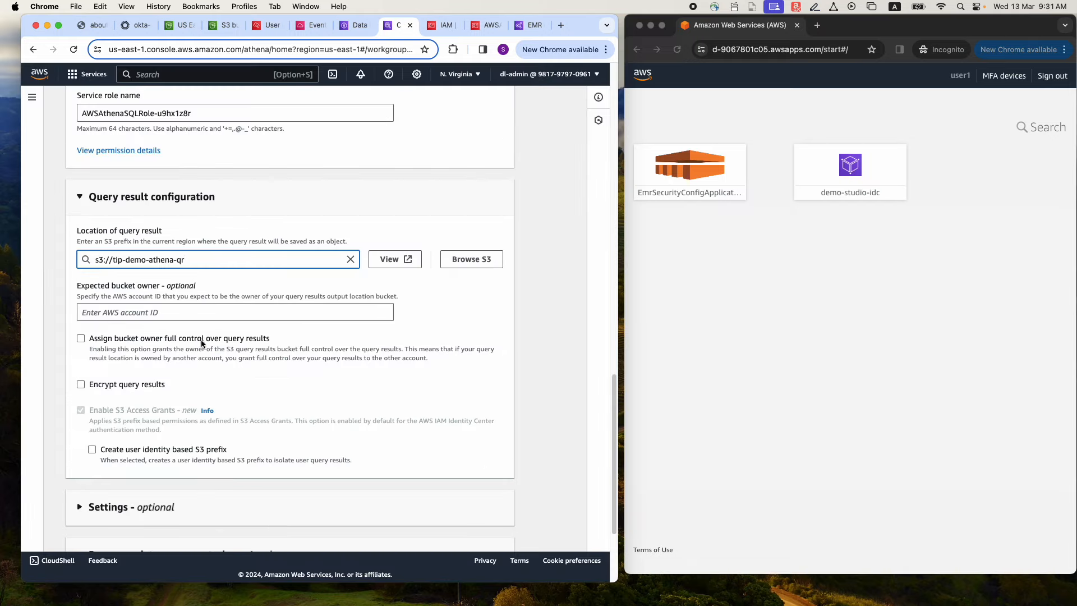
Enable the user identity based S3 prefix for query results and create the workgroup
scroll(163, 328, "down", 2)
scroll(164, 328, "down", 4)
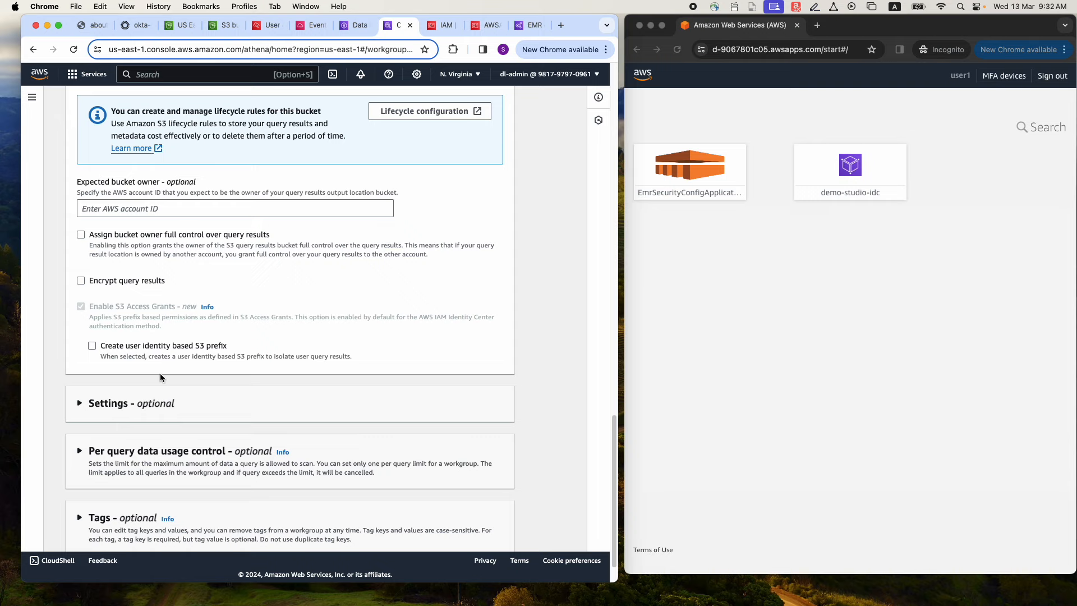
left_click(92, 345)
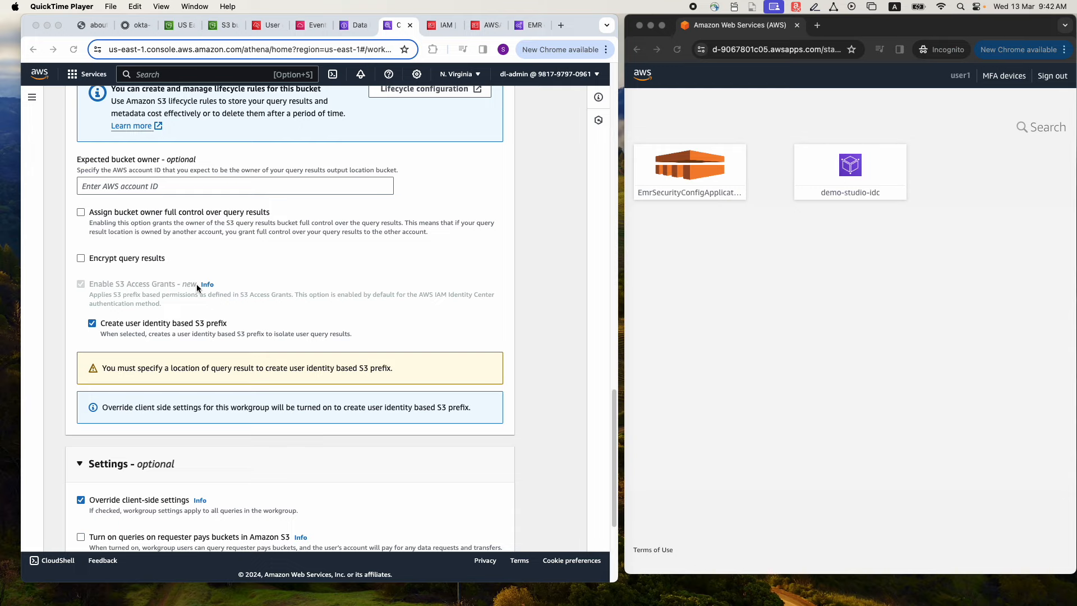
scroll(197, 287, "down", 5)
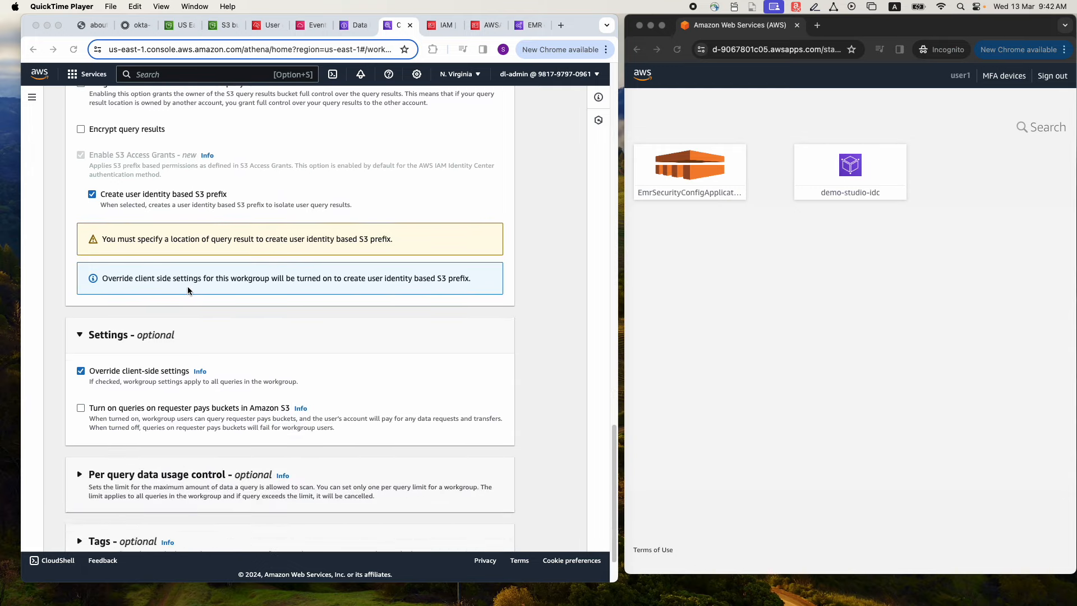
scroll(187, 290, "down", 2)
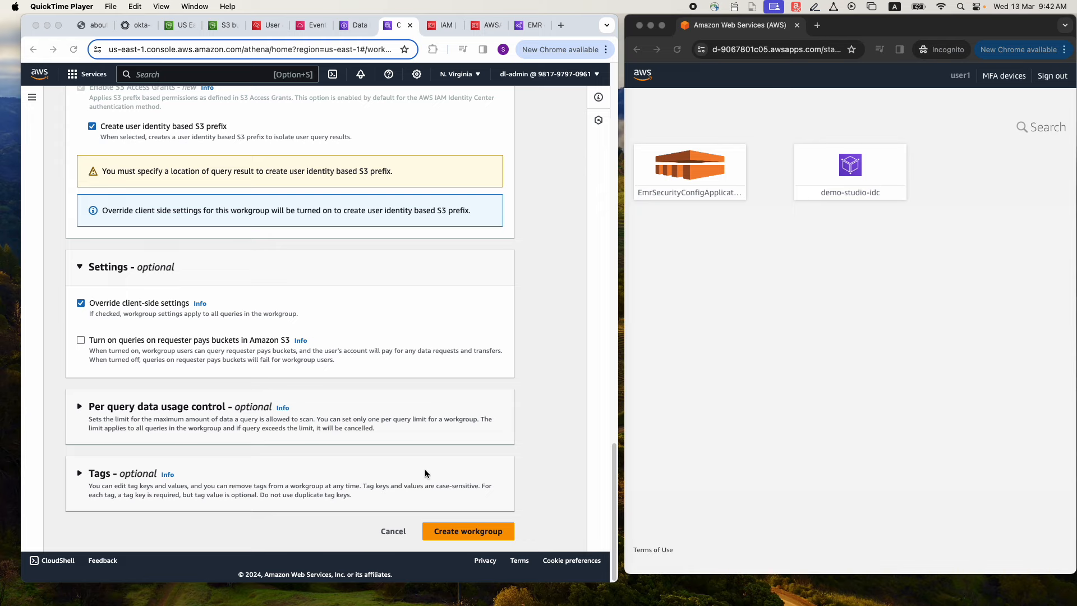
left_click(452, 533)
left_click(452, 533)
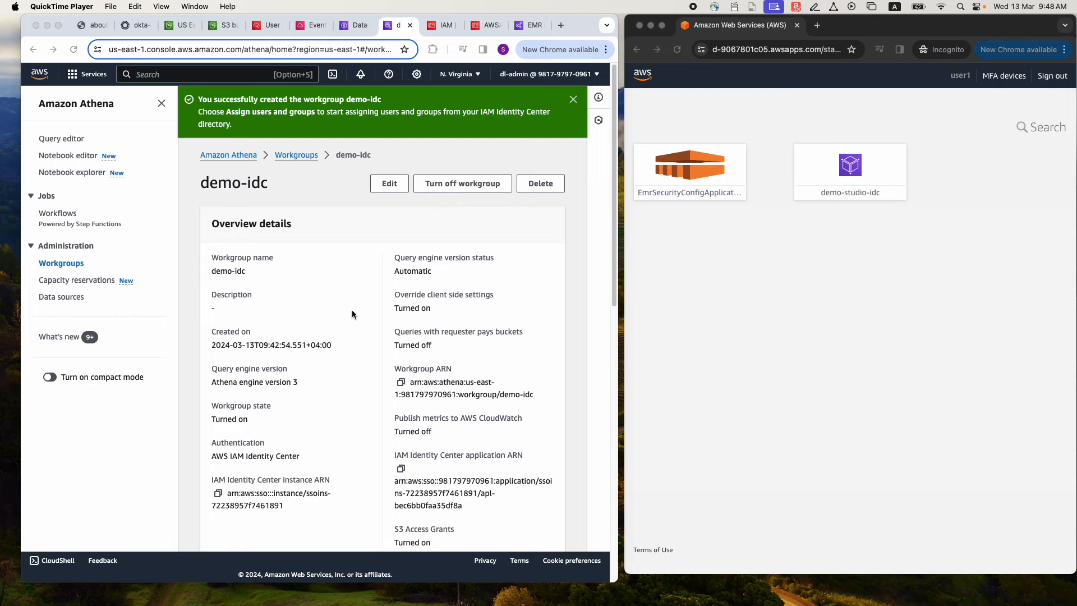
Assign Group1 to the demo-idc workgroup and check the workgroup's group list
scroll(351, 310, "down", 10)
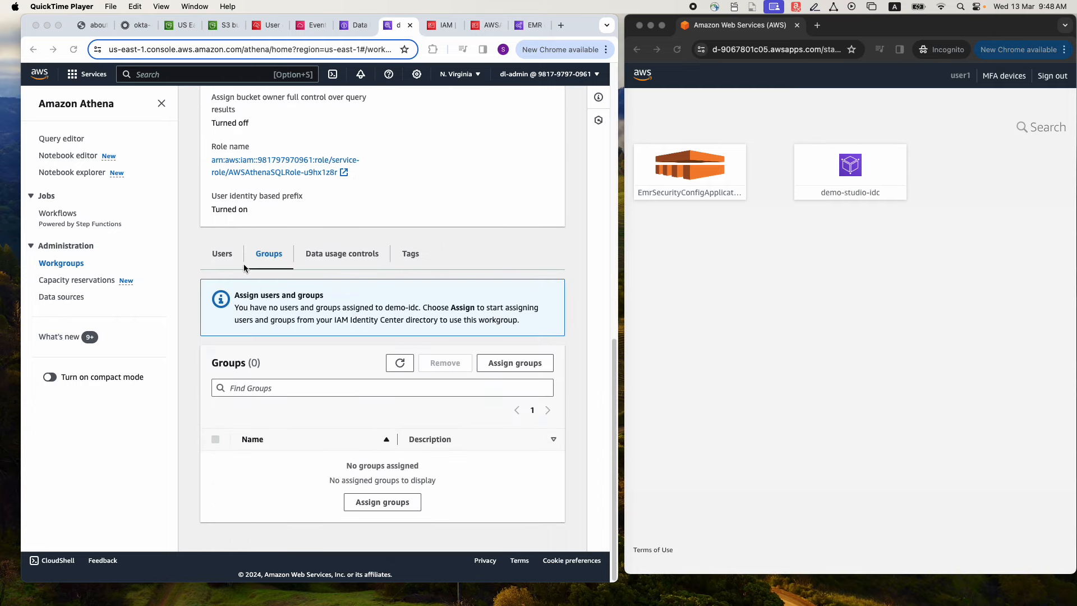
left_click(515, 365)
left_click(515, 364)
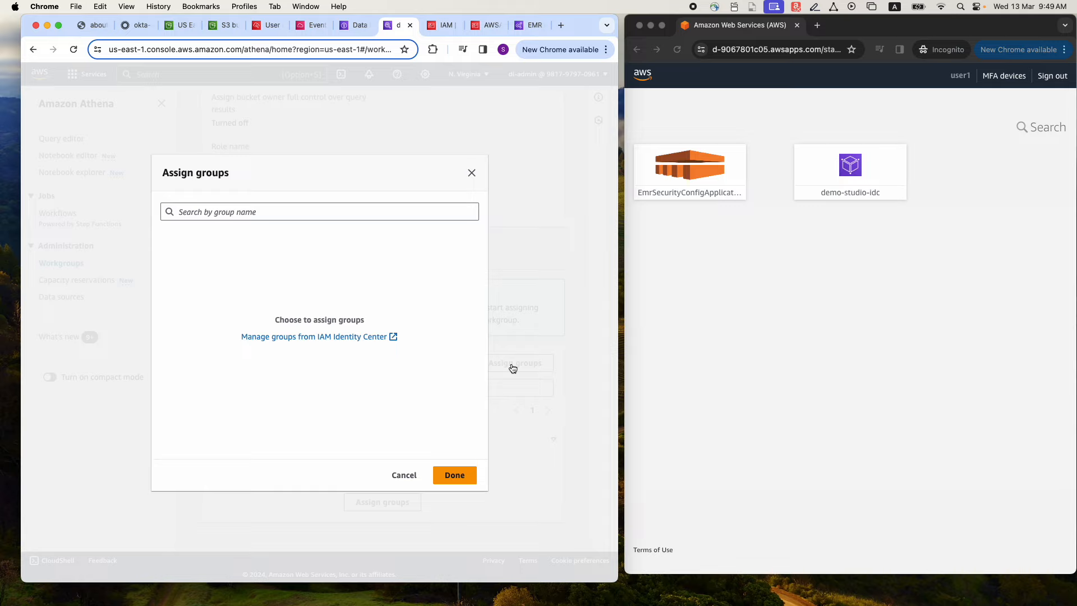
left_click(244, 215)
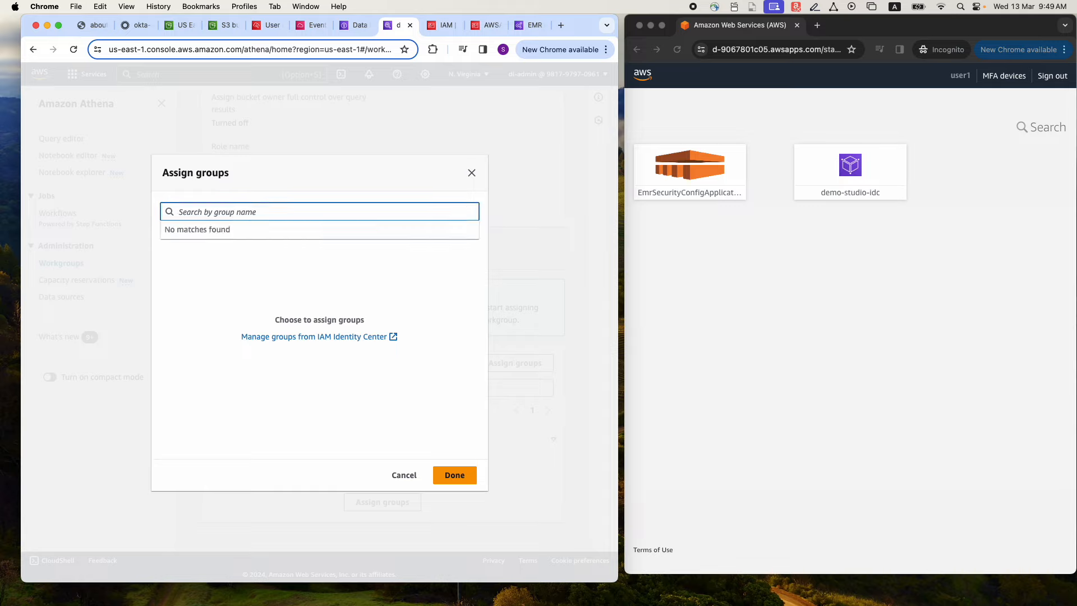
type("Group1")
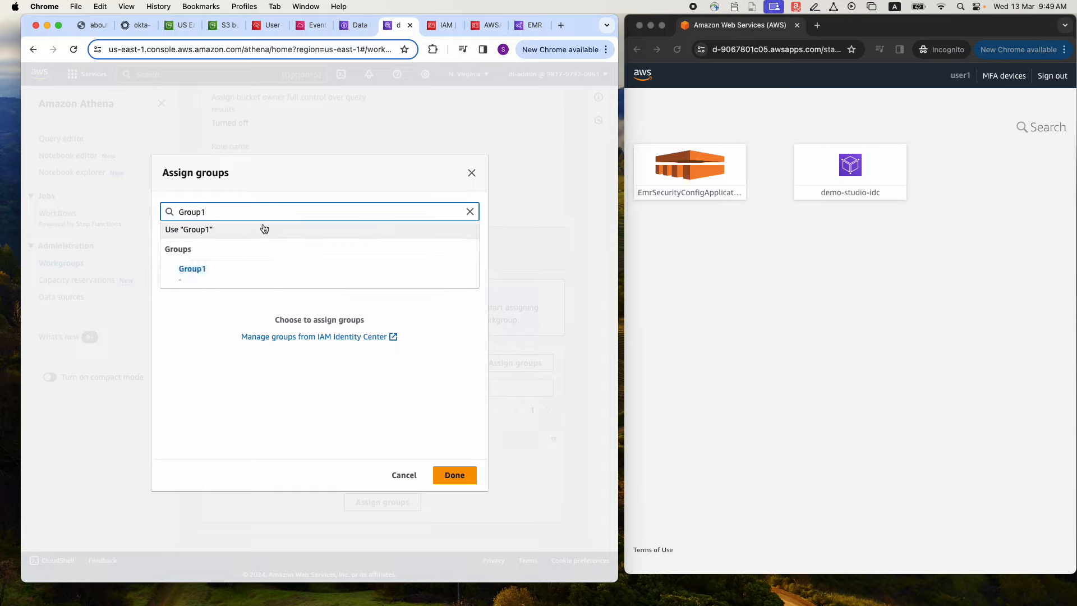
left_click(210, 268)
left_click(441, 473)
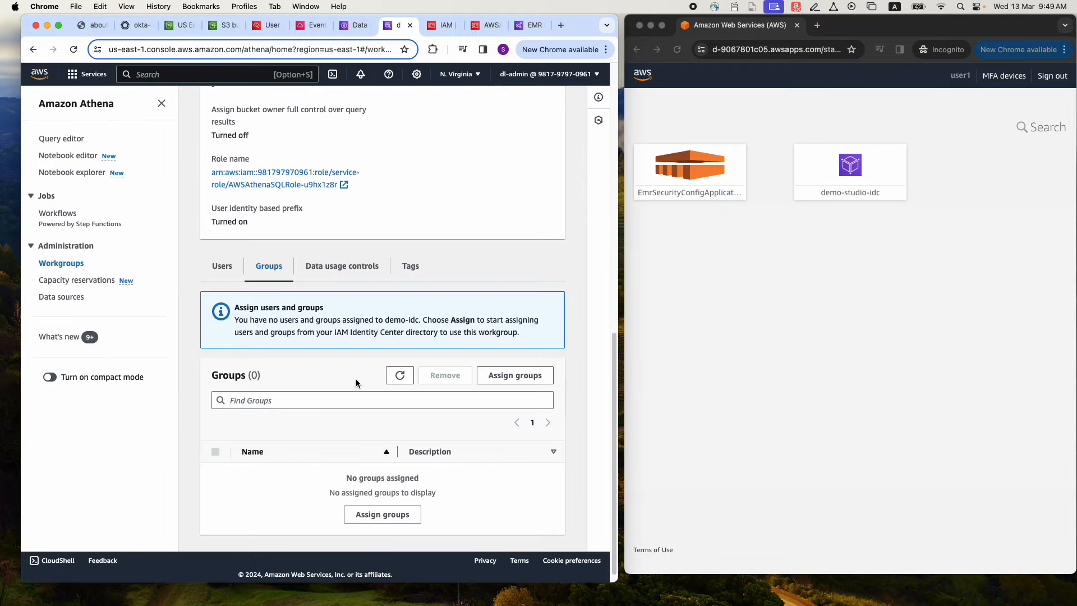
scroll(526, 311, "down", 10)
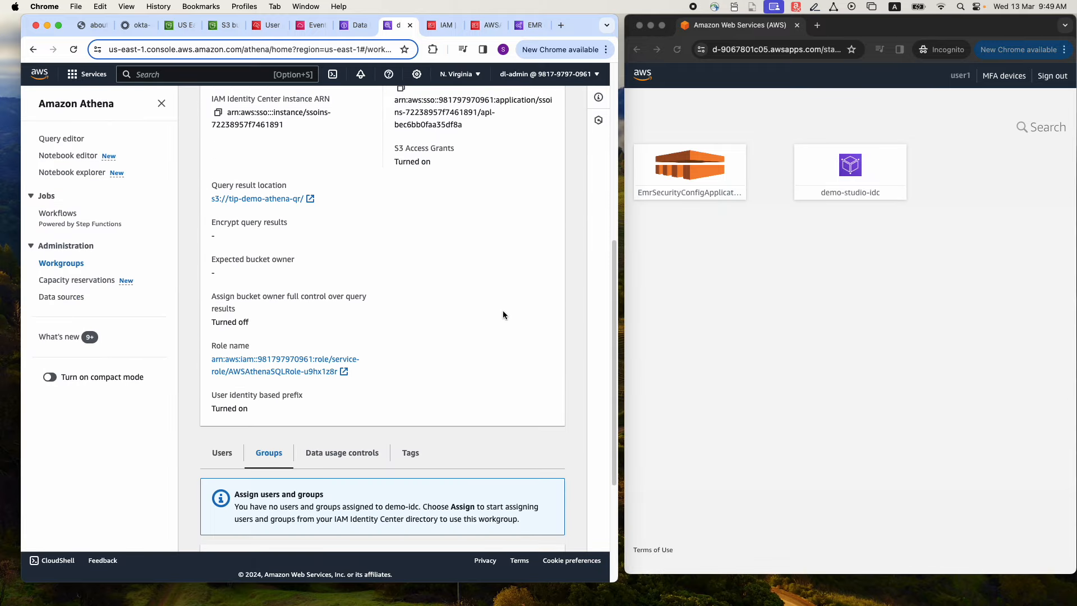
Open demo-studio-idc from the user1 access portal and switch its Athena query editor to the demo-idc workgroup
left_click(850, 170)
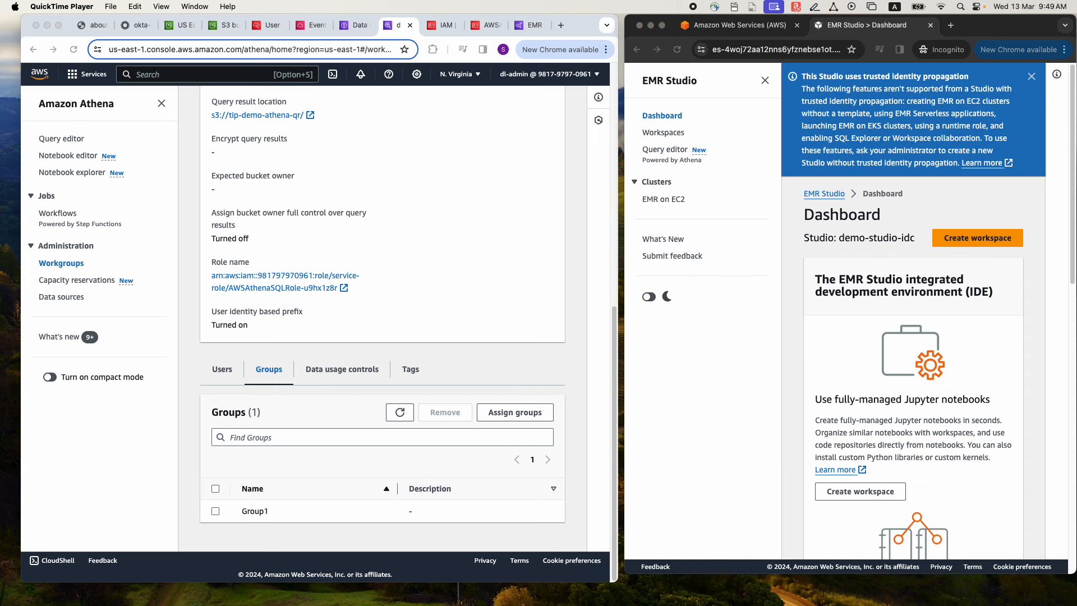
left_click(664, 149)
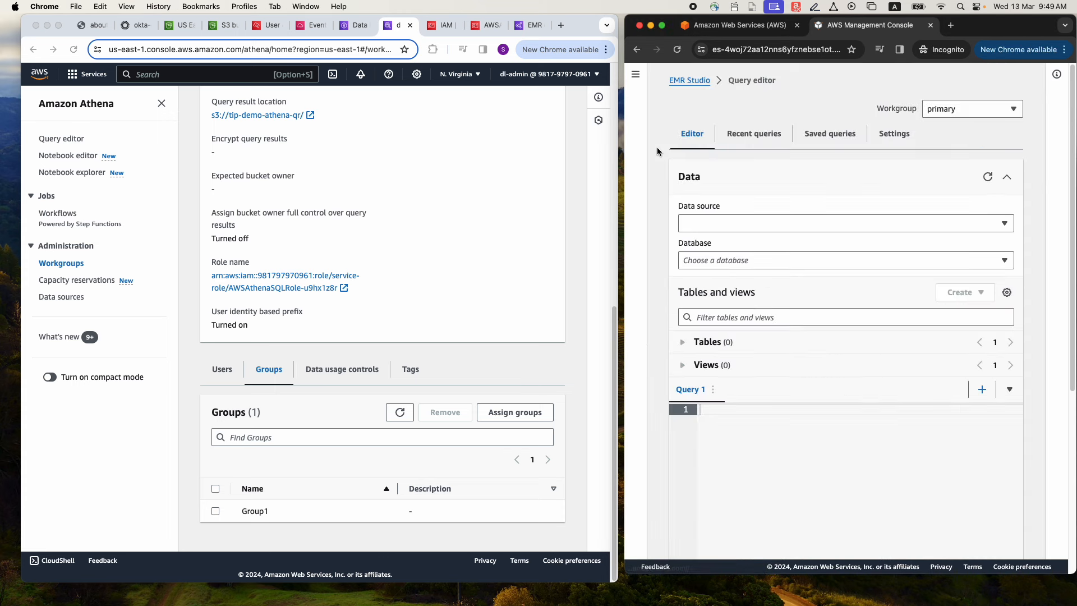
left_click(966, 114)
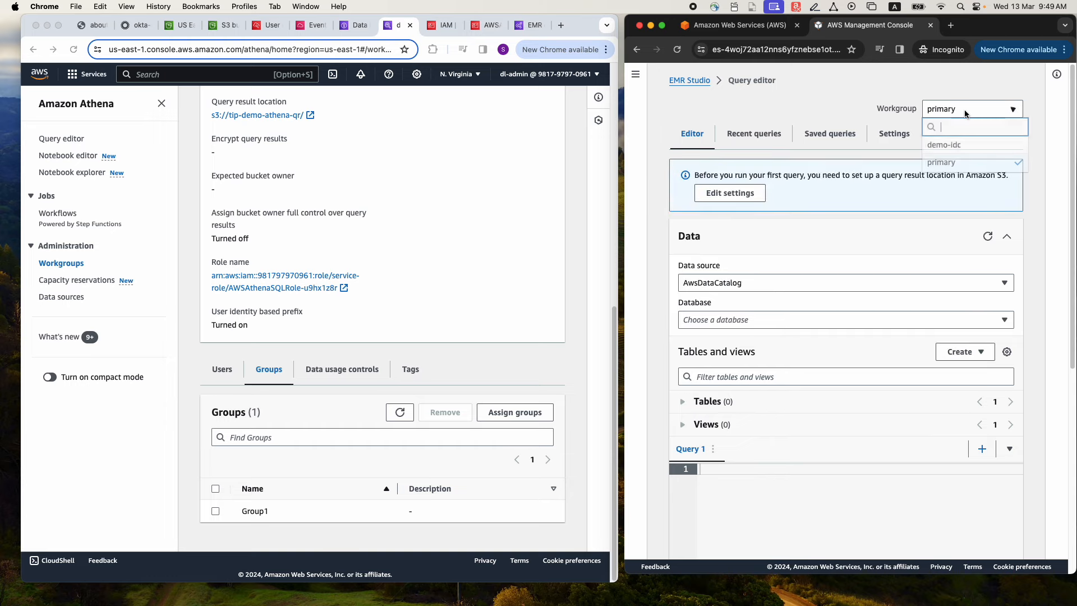
left_click(939, 147)
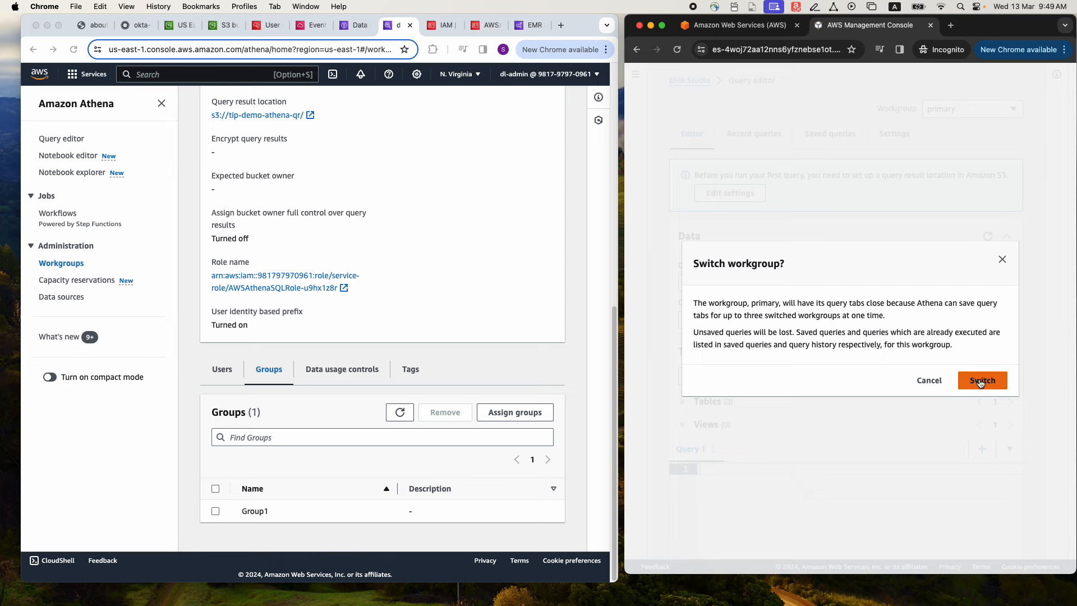
left_click(979, 382)
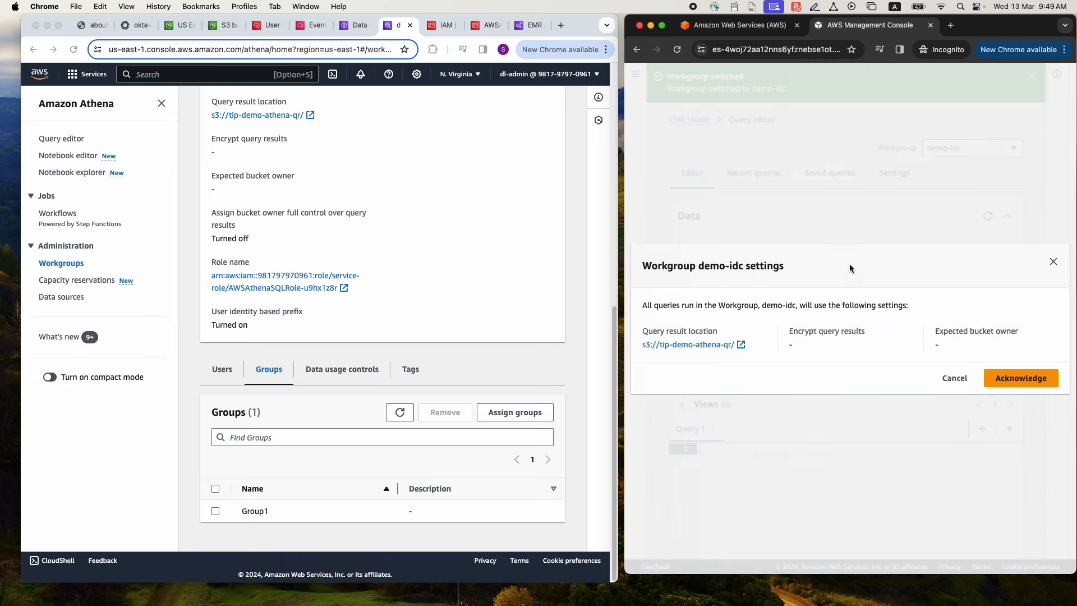
Acknowledge the demo-idc workgroup settings and review the principals holding Lake Formation permissions on the nyc_taxi_us_east_1_1 table
left_click(984, 365)
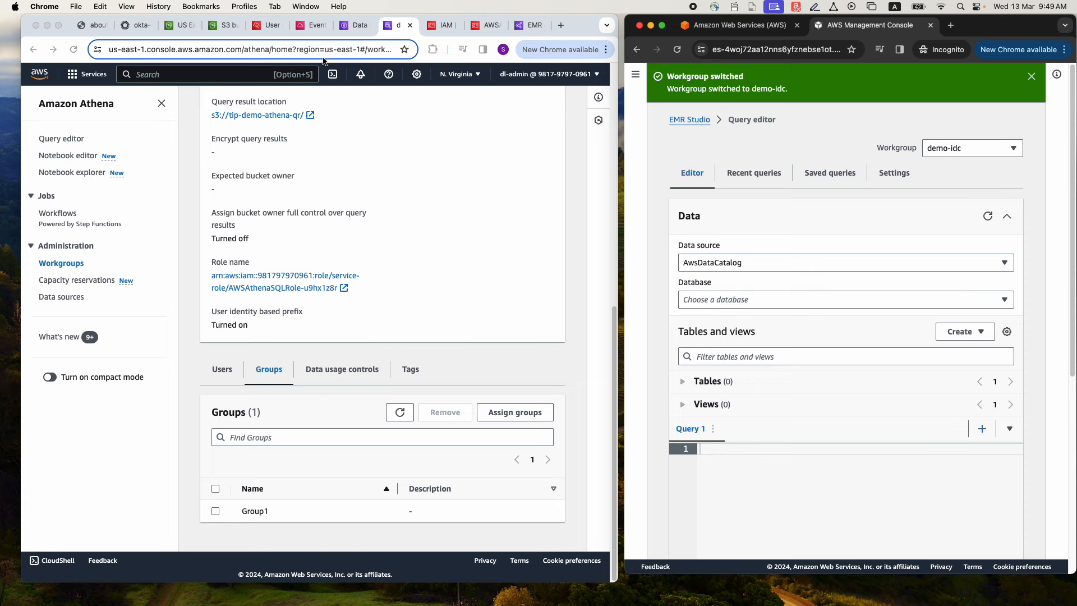
left_click(346, 32)
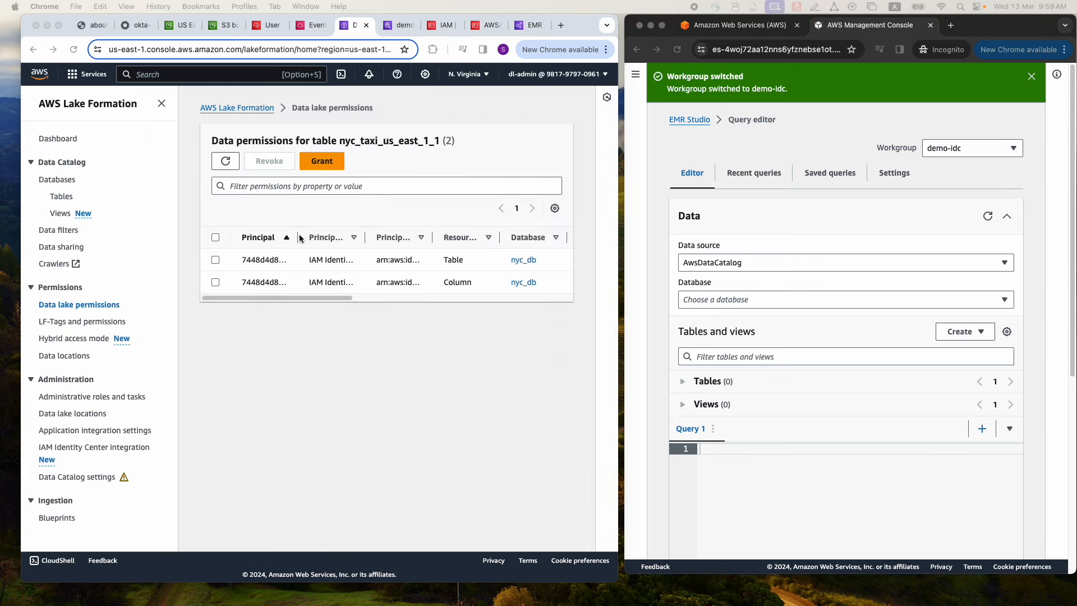
left_click(344, 148)
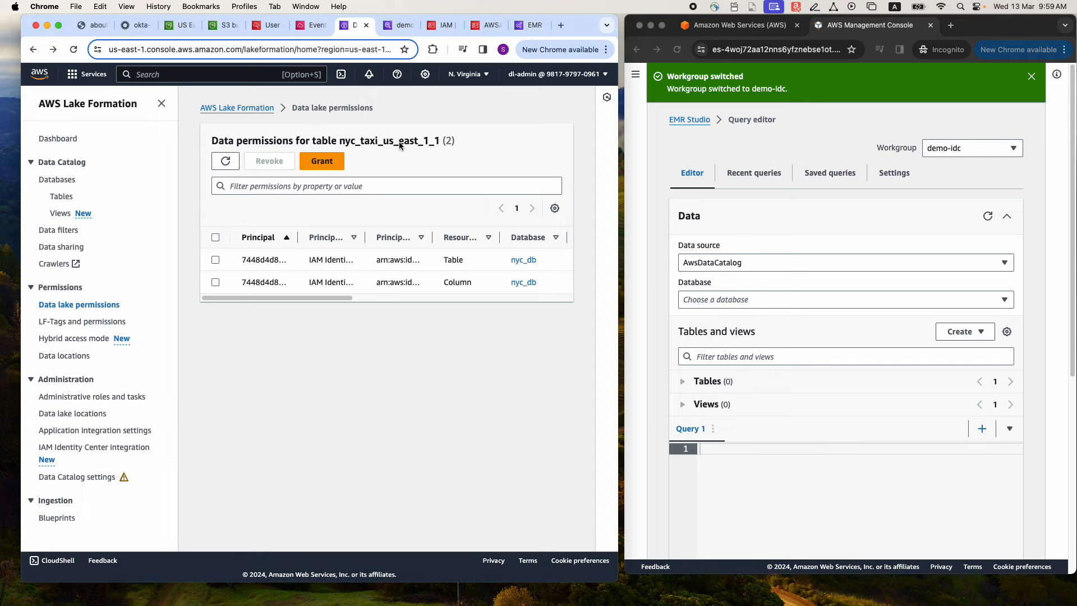
left_click_drag(298, 237, 420, 234)
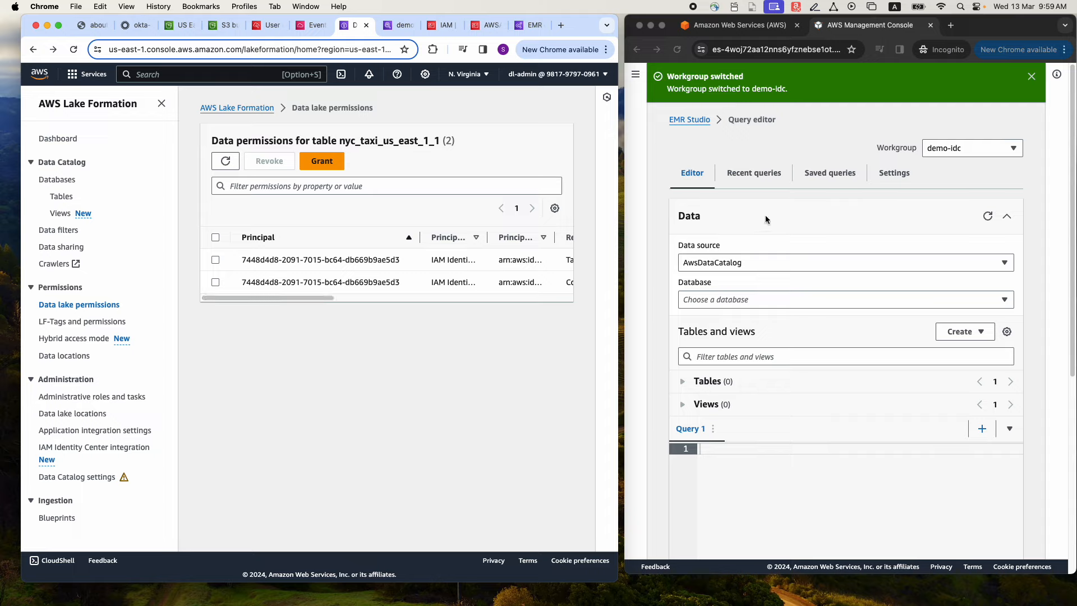
Start a new data lake permission grant with the IAM Identity Center group Group1 as the principal
left_click(321, 161)
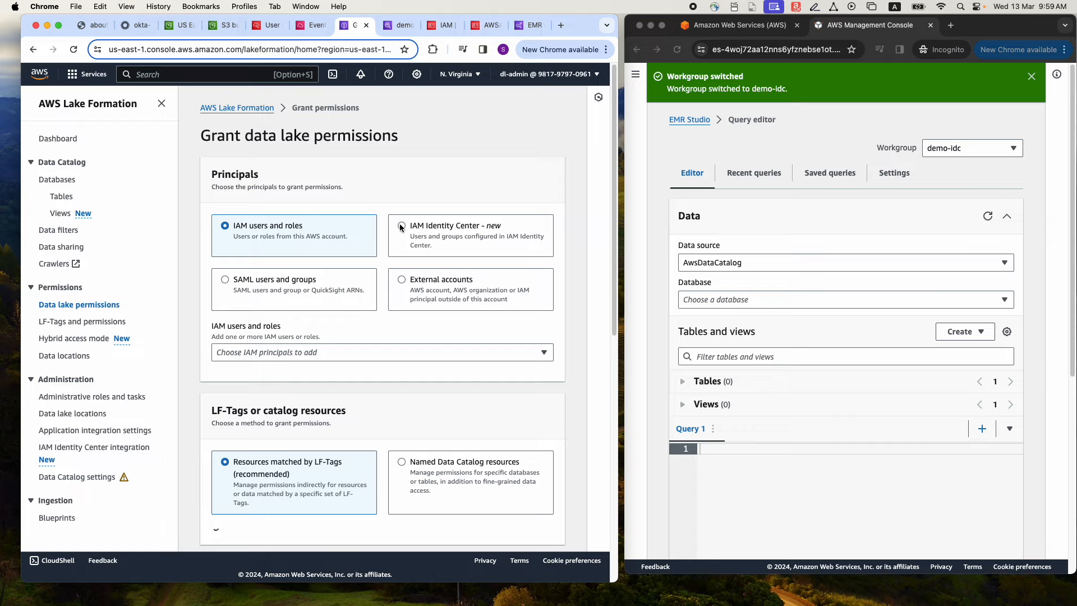
left_click(402, 226)
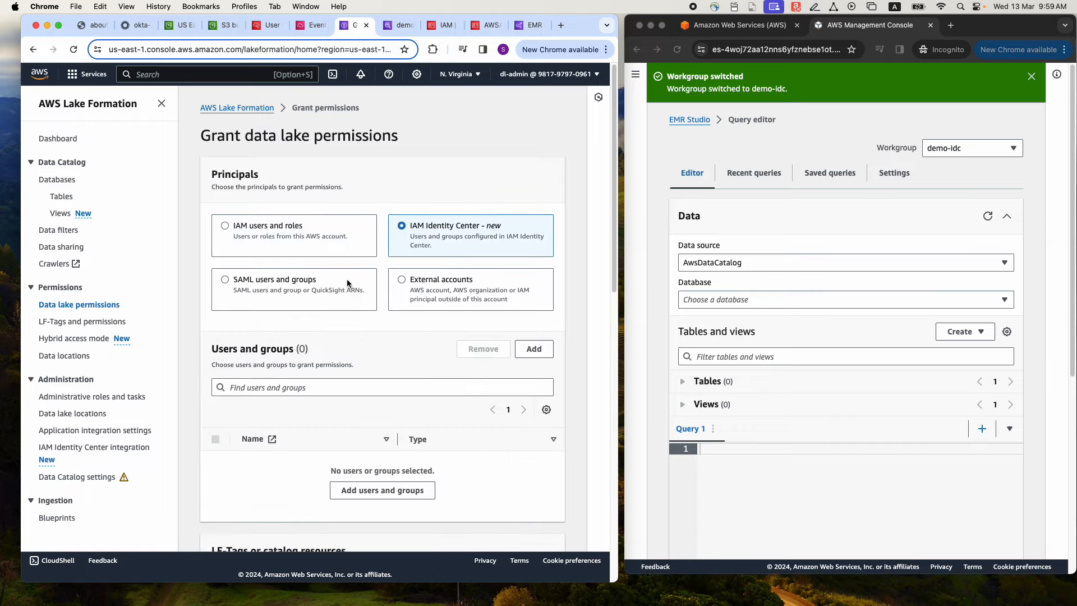
scroll(365, 292, "down", 3)
left_click(379, 386)
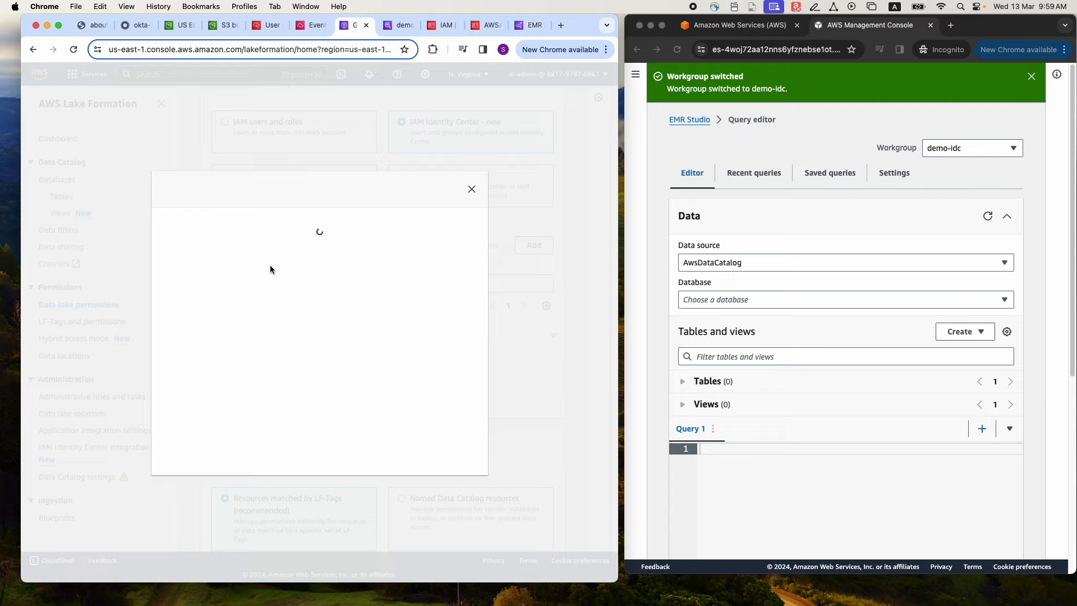
left_click(429, 476)
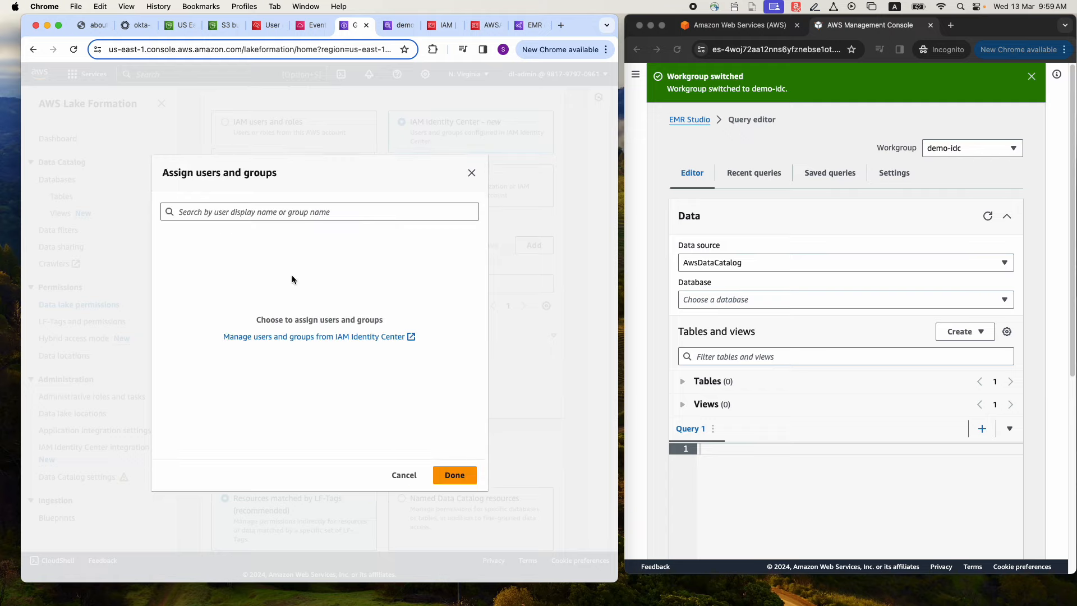
type("Grou")
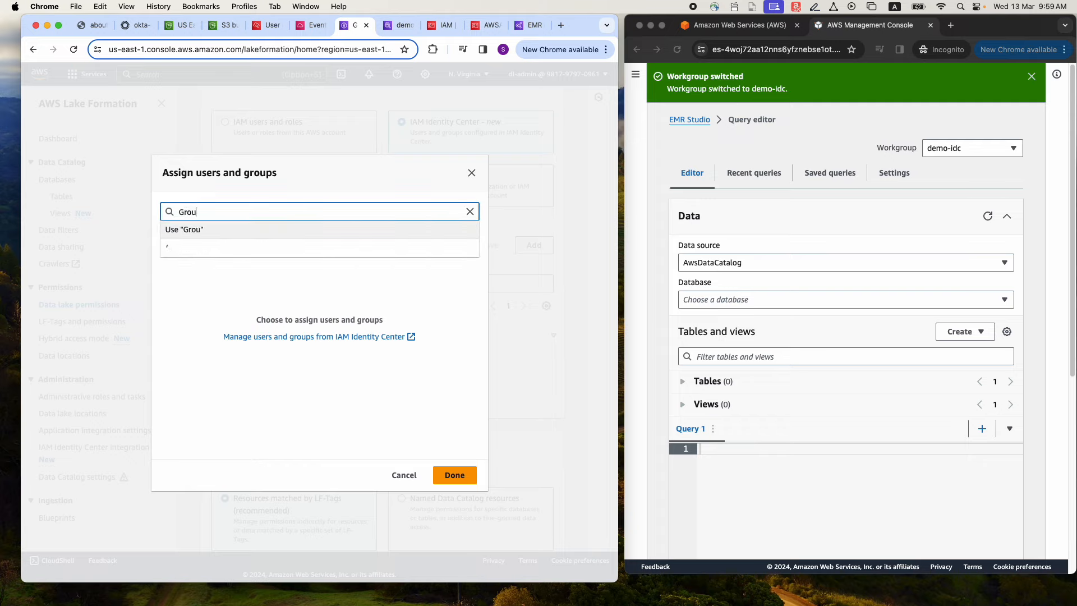
type("p1")
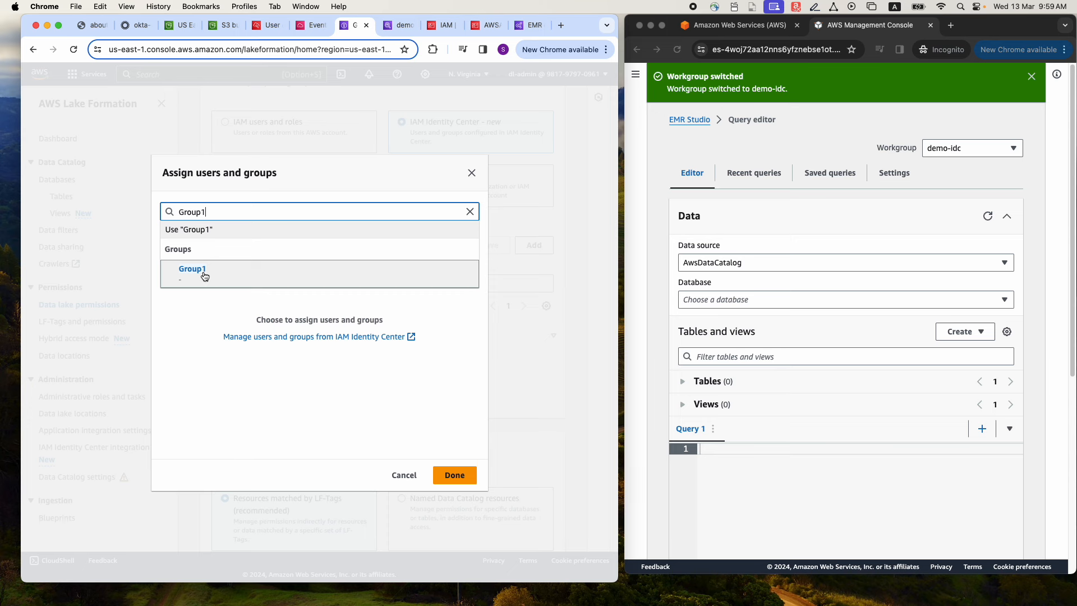
left_click(205, 278)
left_click(450, 476)
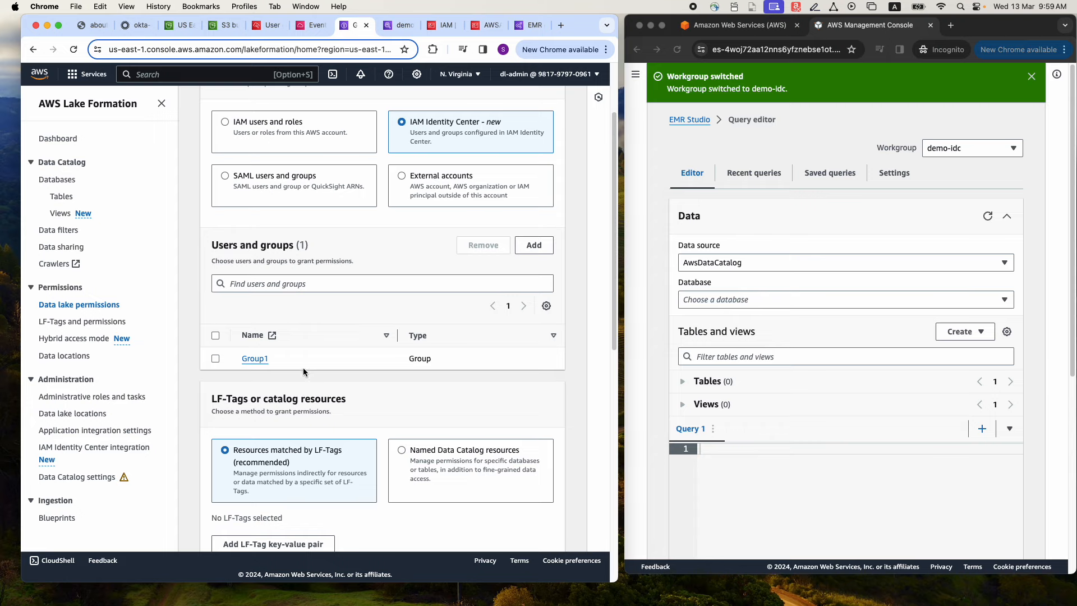
Target the grant at named Data Catalog resources: database nyc_db and table nyc_taxi_us_east_1_1
scroll(297, 368, "down", 5)
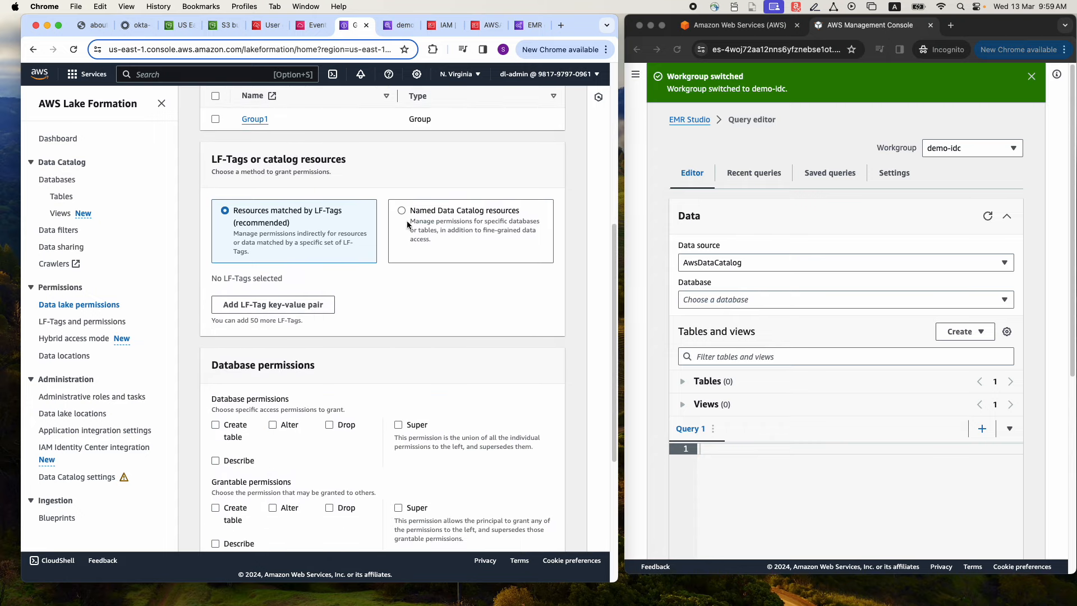
left_click(402, 209)
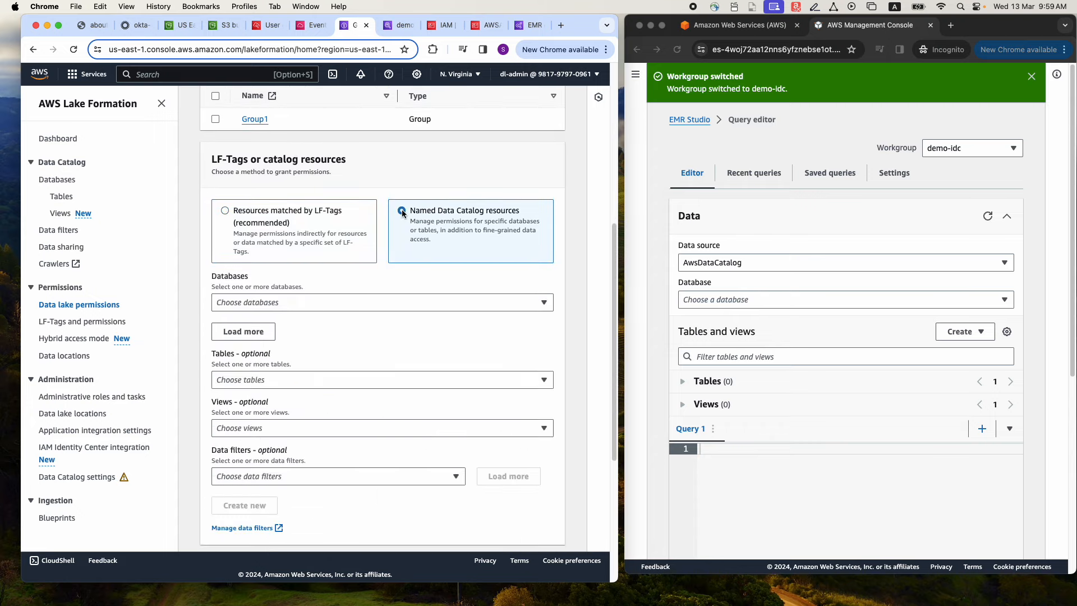
left_click(347, 307)
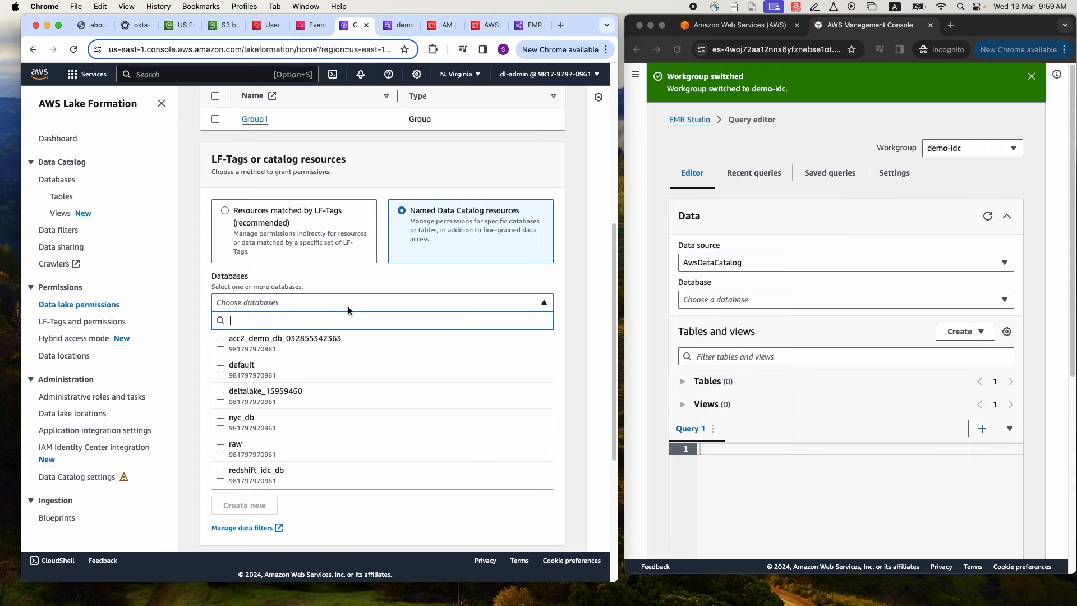
left_click(255, 418)
scroll(376, 347, "down", 1)
left_click(367, 351)
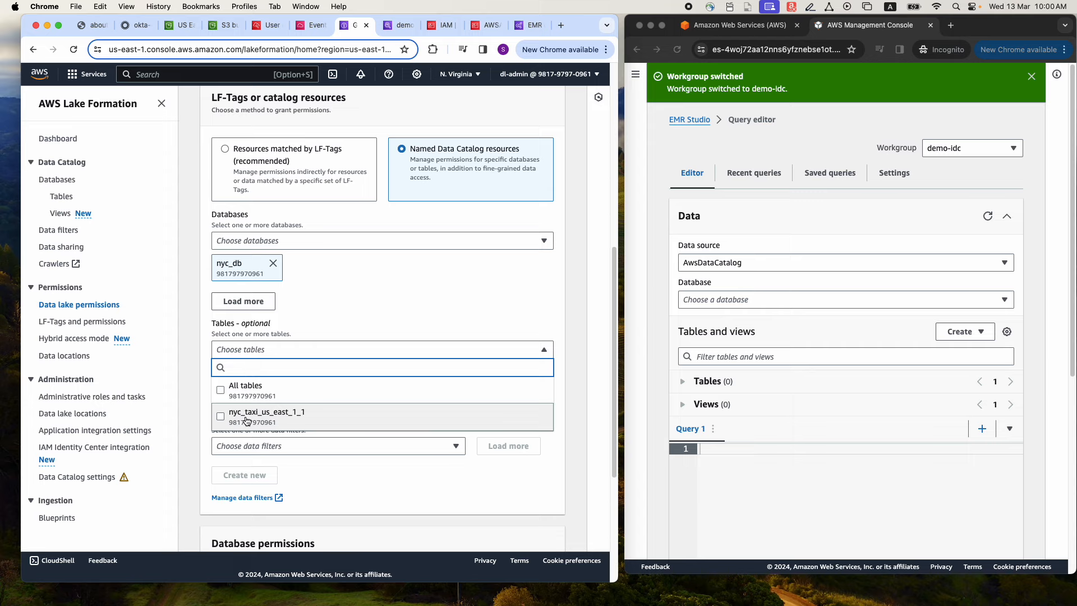
left_click(280, 407)
Allow the Select table permission and restrict the data permissions to column-based access
scroll(339, 377, "down", 5)
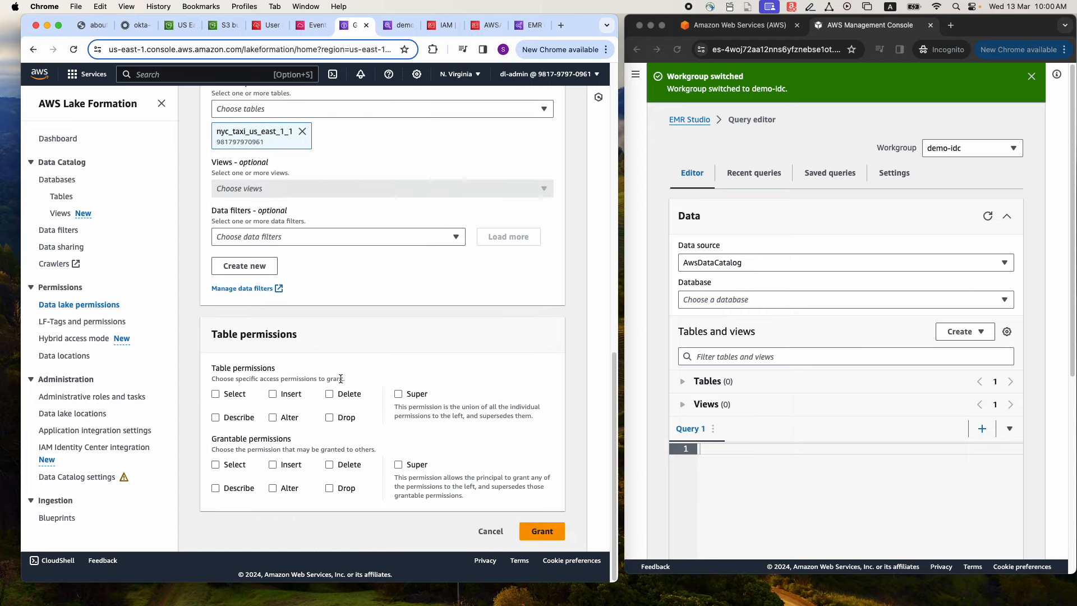
left_click(217, 395)
scroll(294, 355, "down", 2)
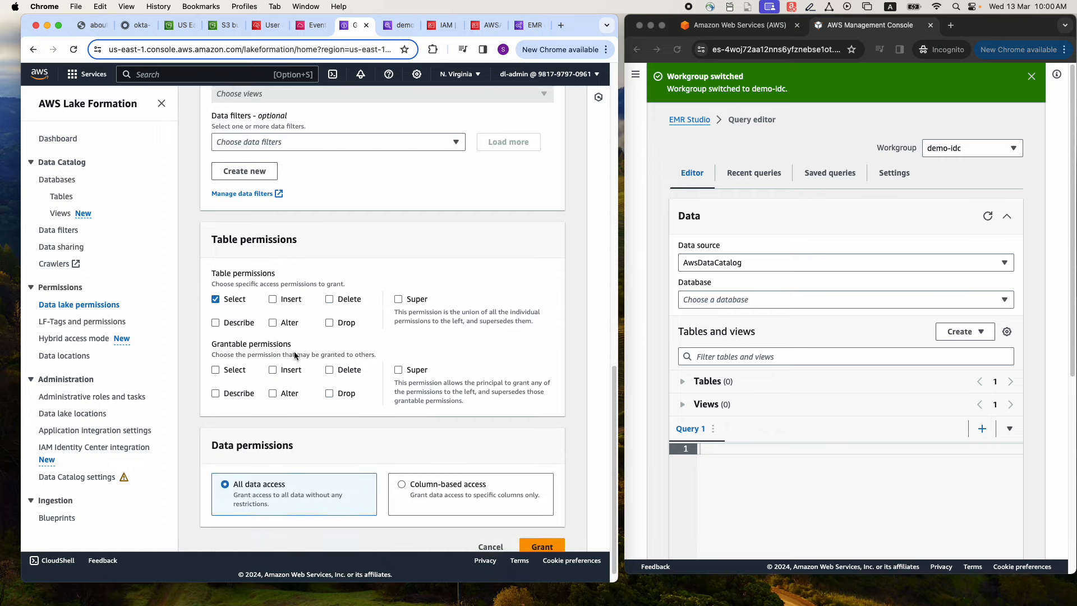
scroll(294, 355, "down", 1)
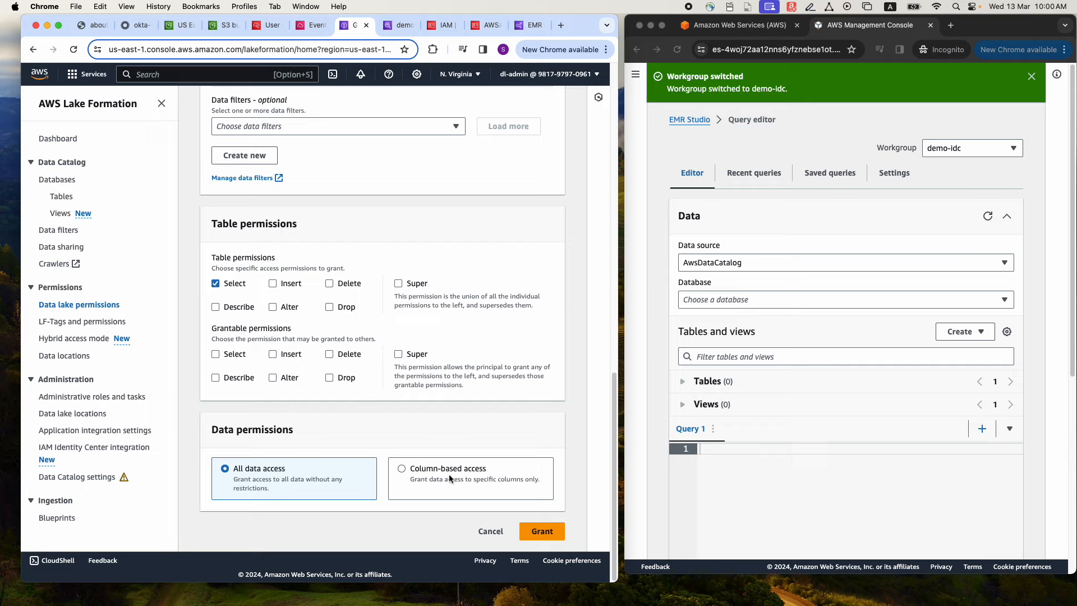
left_click(402, 468)
Include the columns vendor_name, trip_pickup_datetime, trip_dropoff_datetime and passenger_count, and submit the grant
scroll(402, 426, "down", 3)
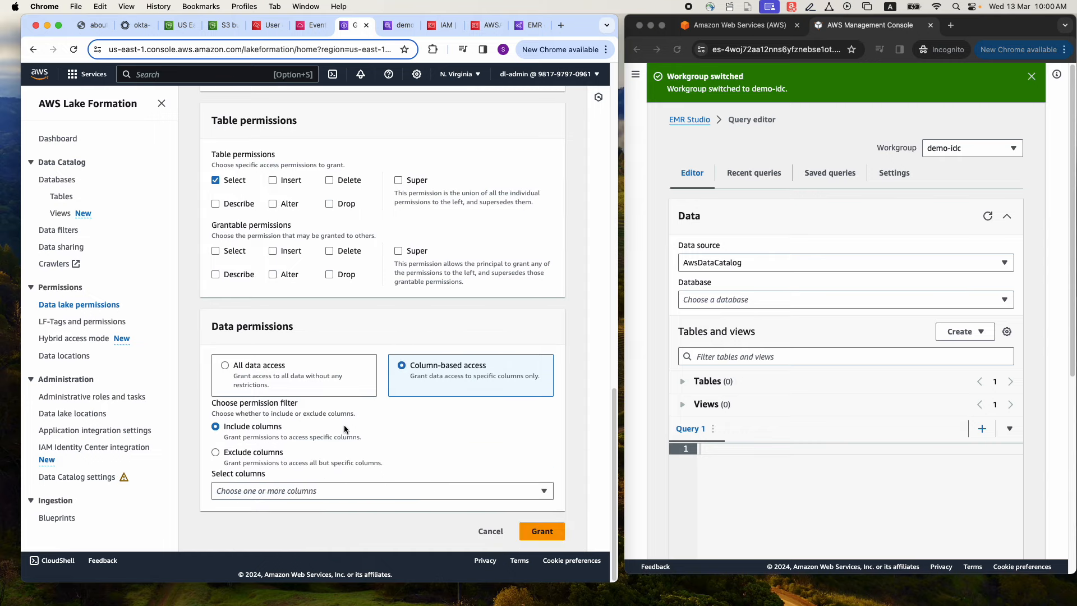
left_click(338, 492)
left_click(236, 128)
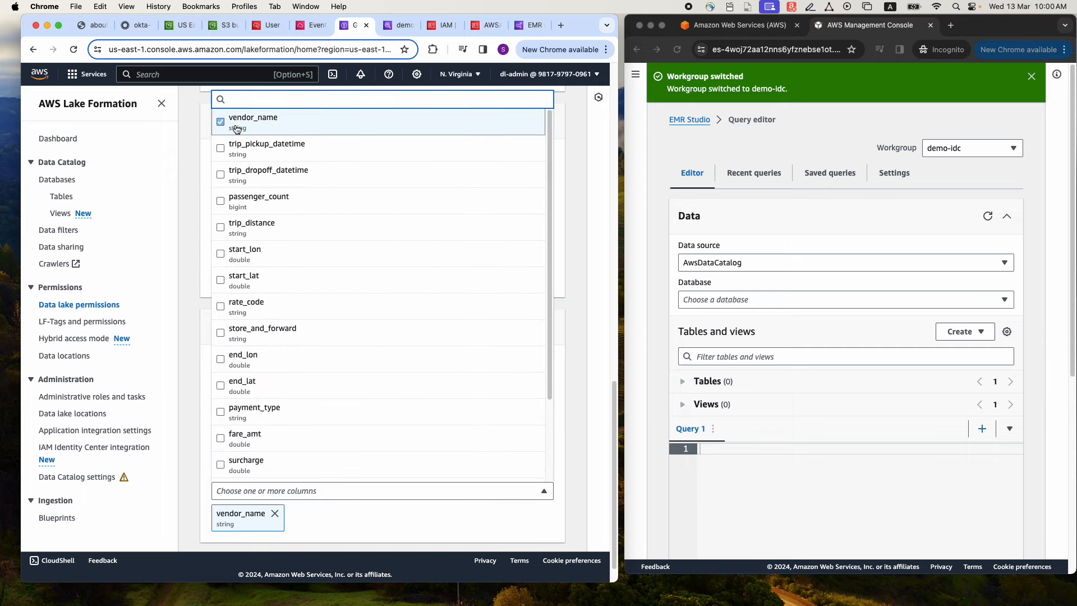
left_click(238, 149)
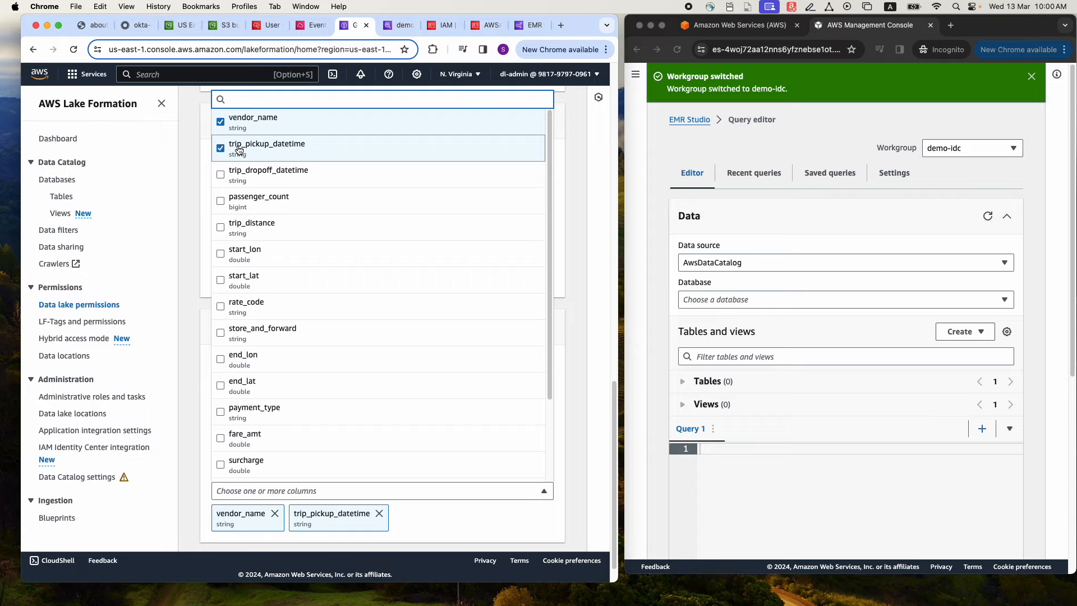
left_click(245, 177)
left_click(245, 207)
scroll(463, 420, "down", 4)
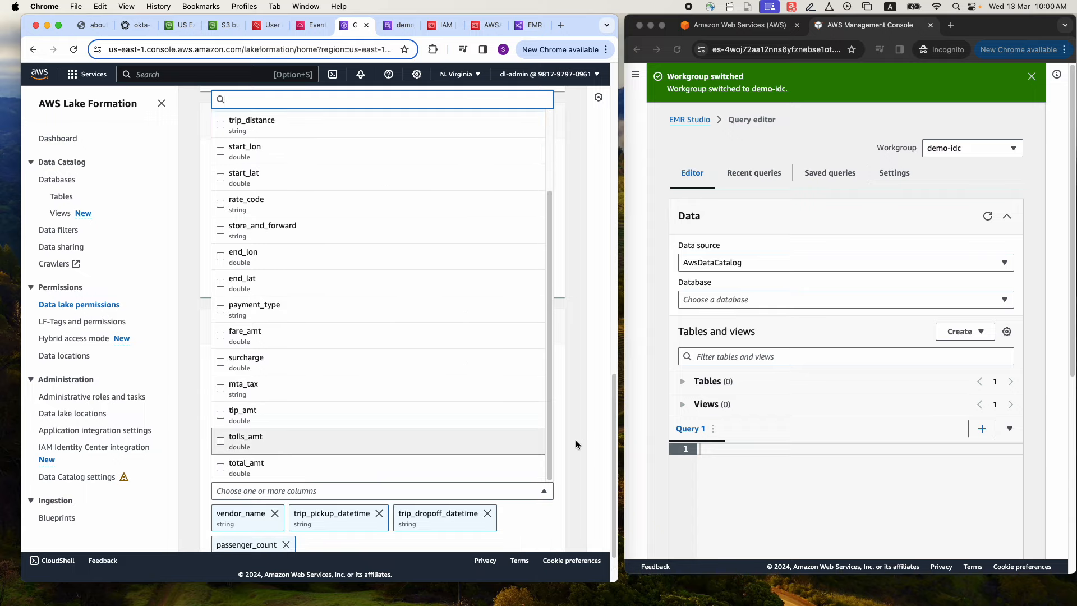
scroll(578, 443, "down", 2)
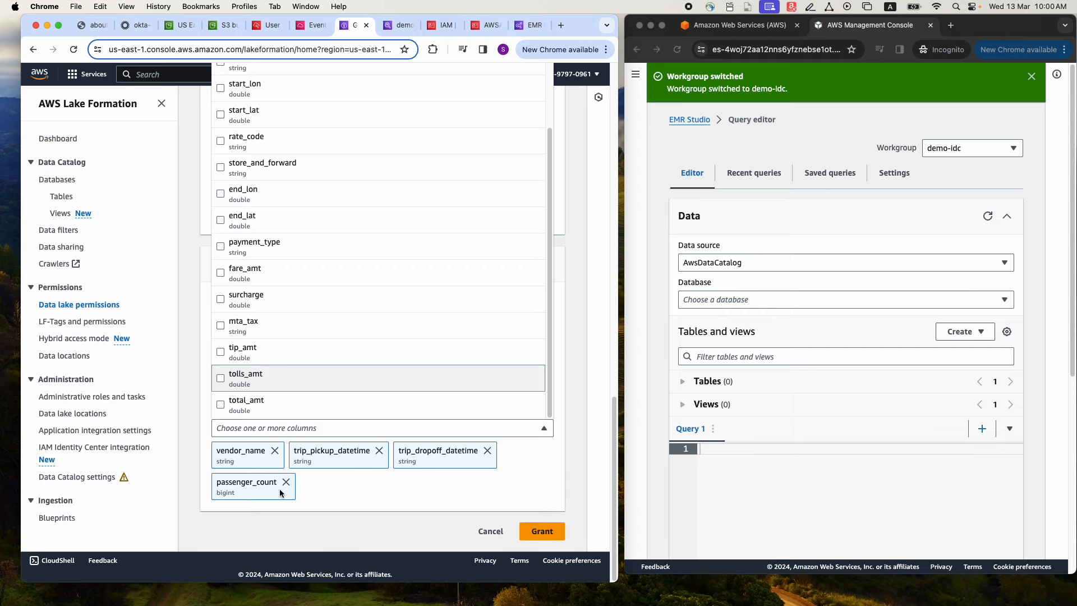
left_click(541, 515)
Refresh the data in the EMR Studio query editor and choose the nyc_db database from AwsDataCatalog
scroll(462, 443, "up", 2)
scroll(464, 426, "down", 2)
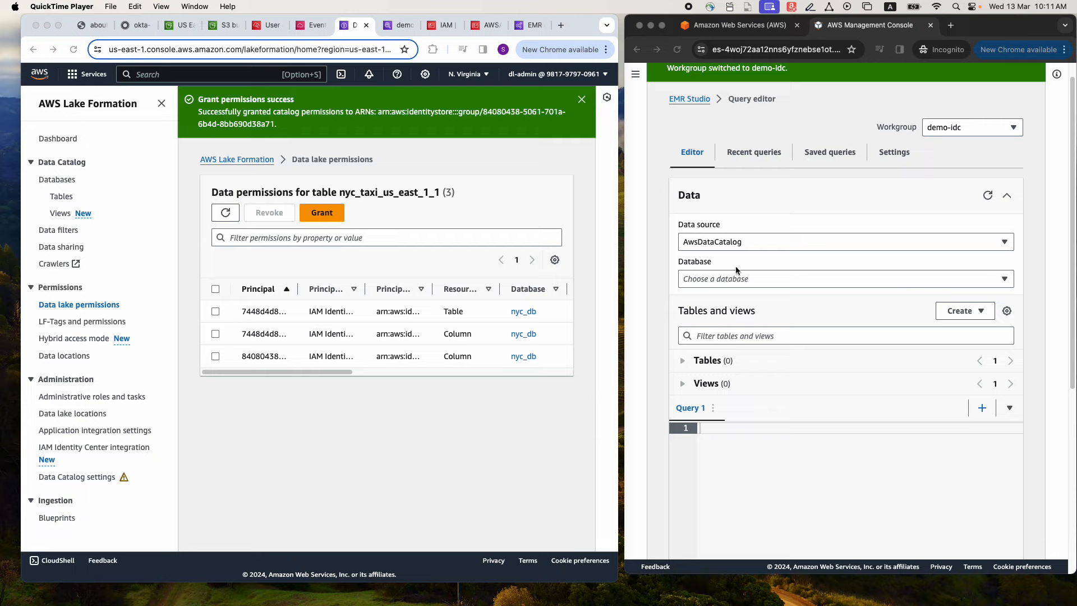
left_click(987, 195)
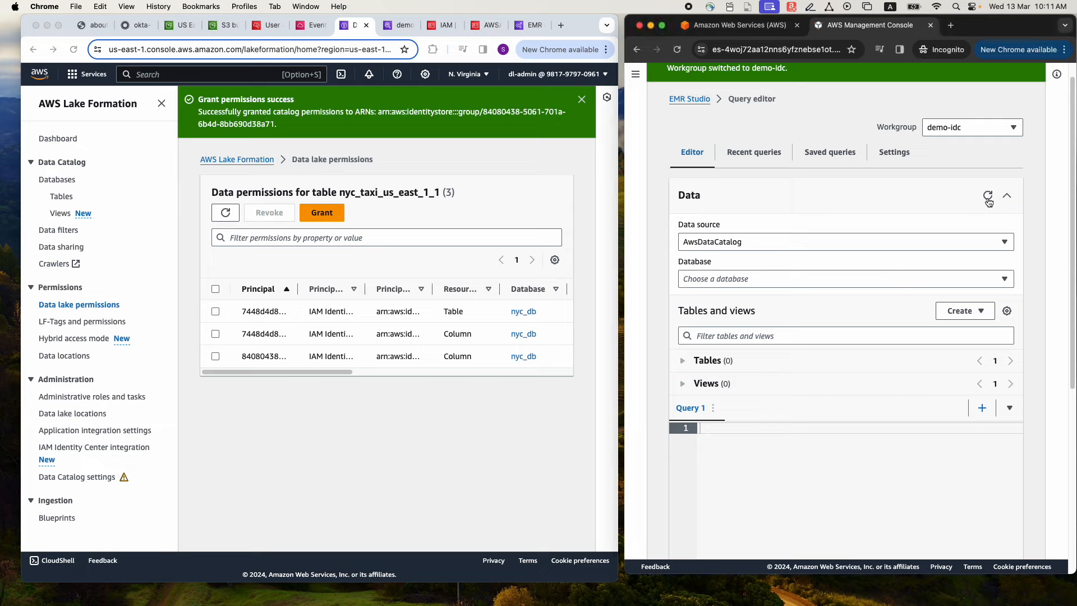
left_click(851, 244)
left_click(852, 244)
left_click(733, 279)
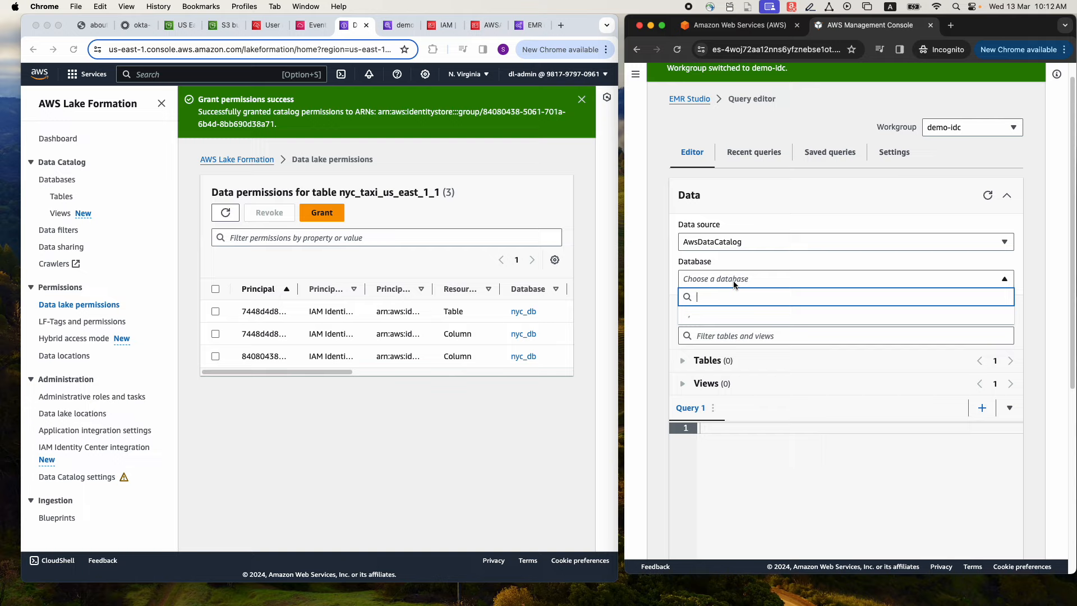
left_click(707, 316)
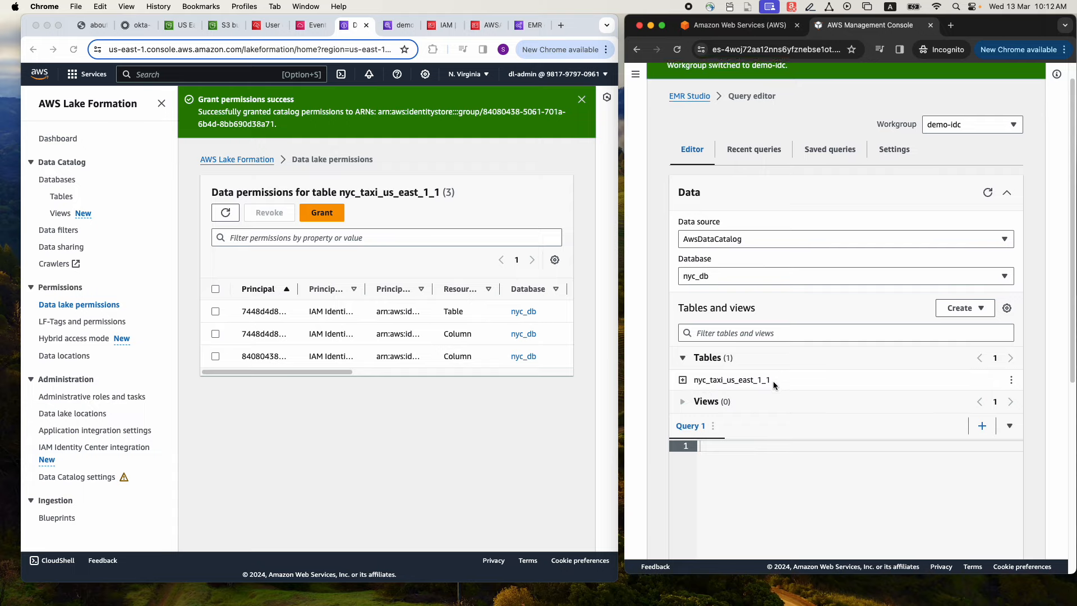
Preview 10 rows of the nyc_taxi_us_east_1_1 table and examine the S3 location in the query's result message
scroll(773, 381, "down", 1)
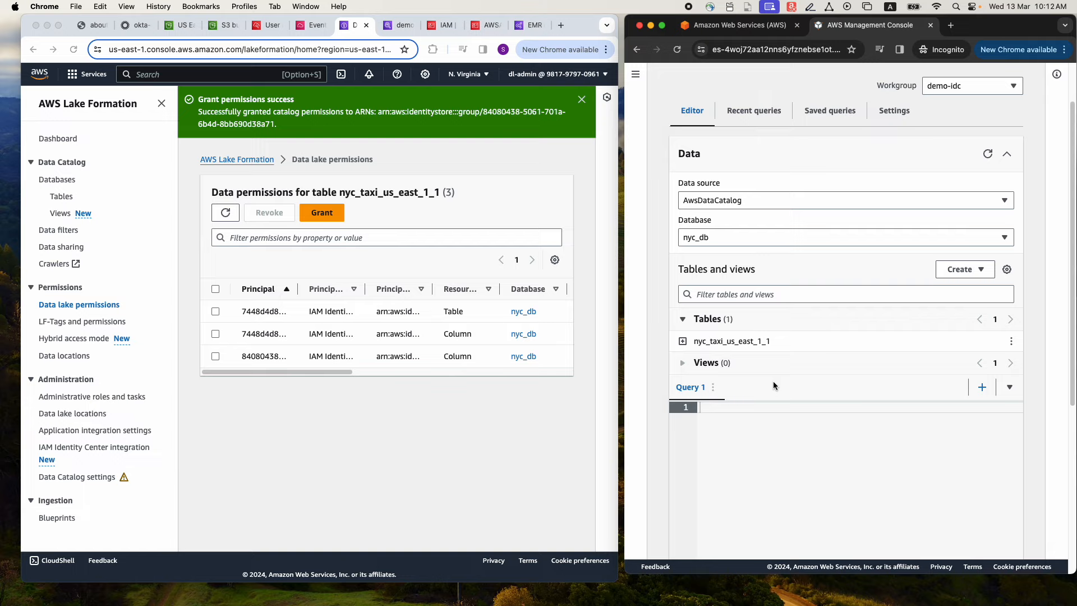
left_click(1010, 341)
left_click(959, 377)
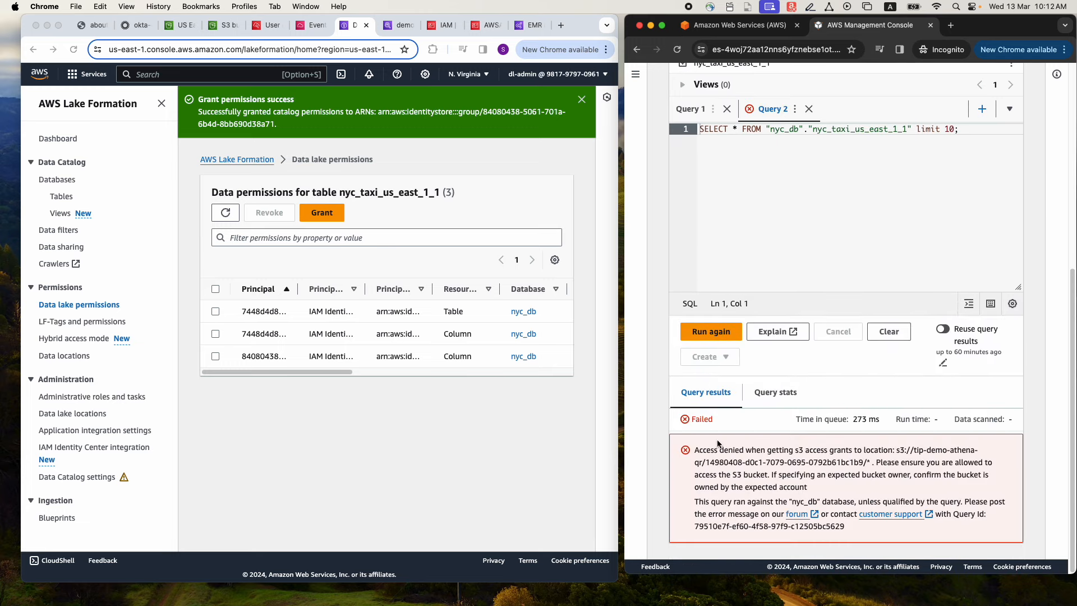
left_click_drag(695, 450, 834, 451)
left_click_drag(705, 462, 863, 463)
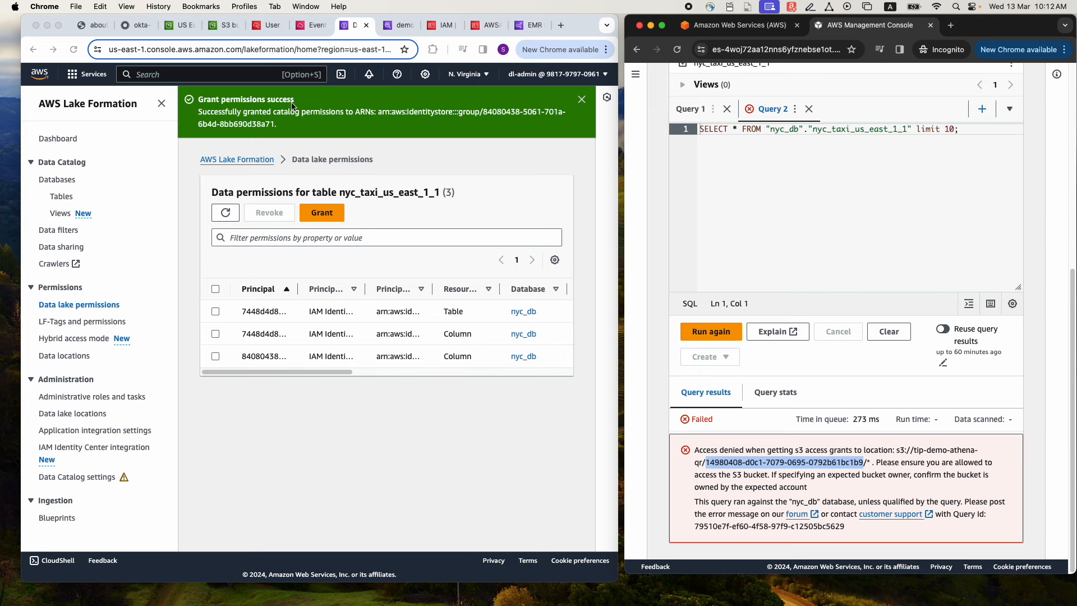
left_click(398, 25)
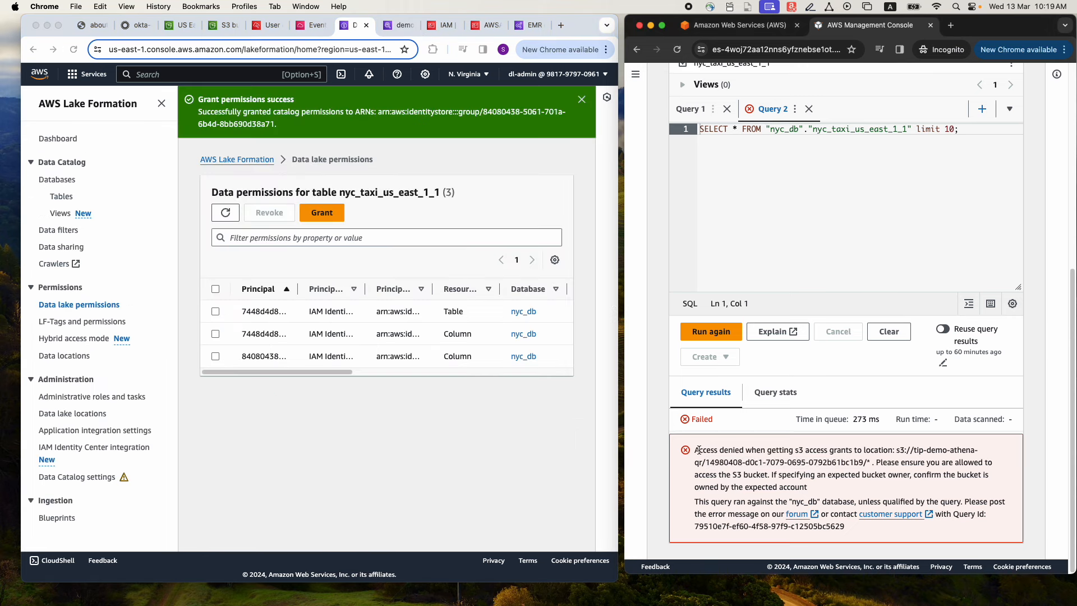
left_click_drag(895, 450, 867, 461)
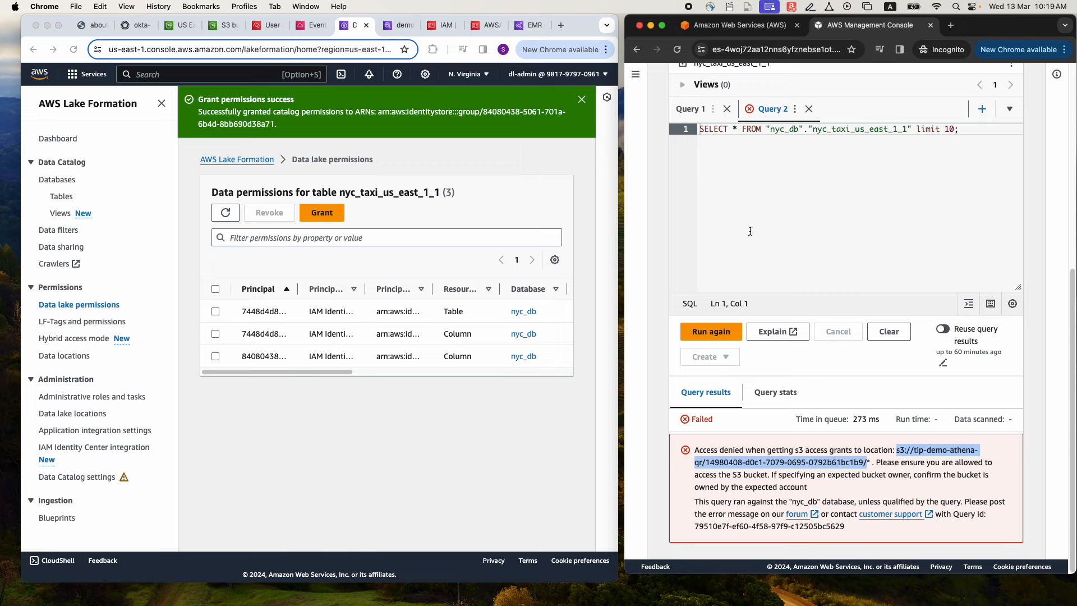
Check the existing grants and registered locations of the default S3 Access Grants instance in us-east-1
left_click(175, 27)
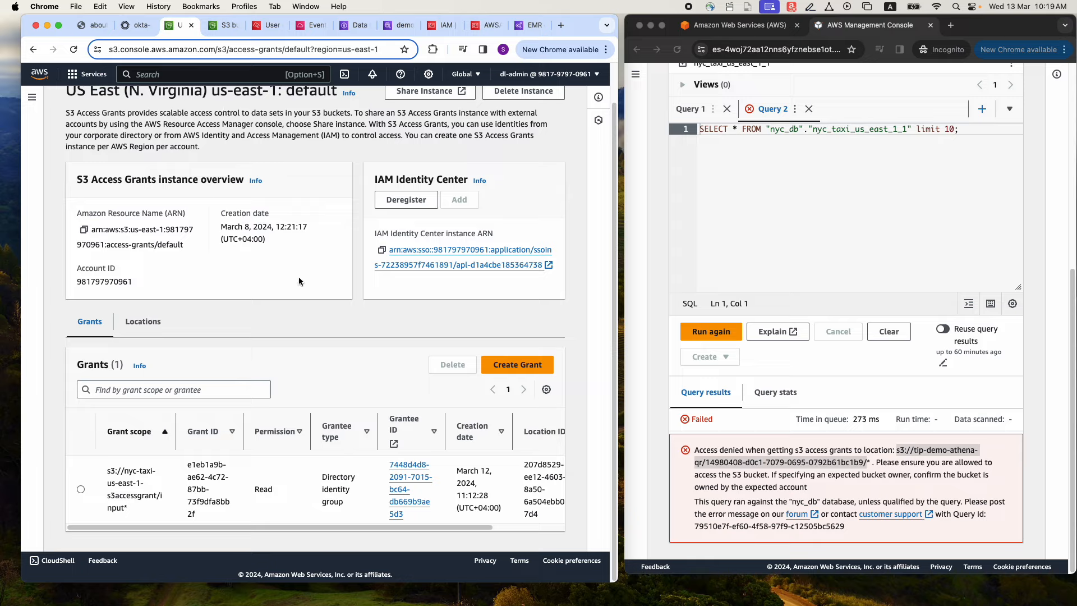
left_click_drag(176, 422, 208, 420)
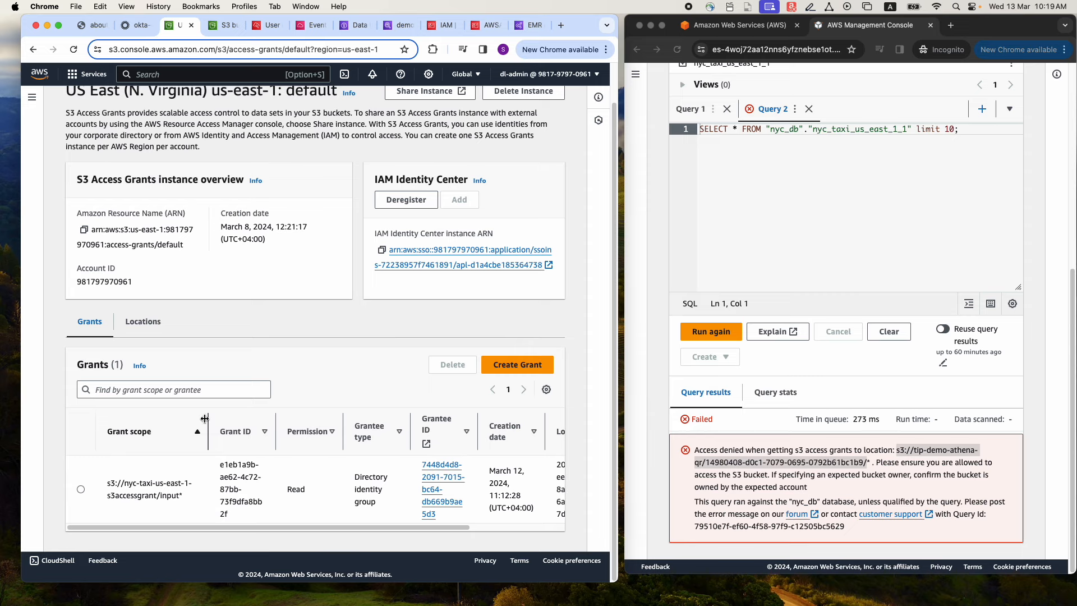
left_click(147, 326)
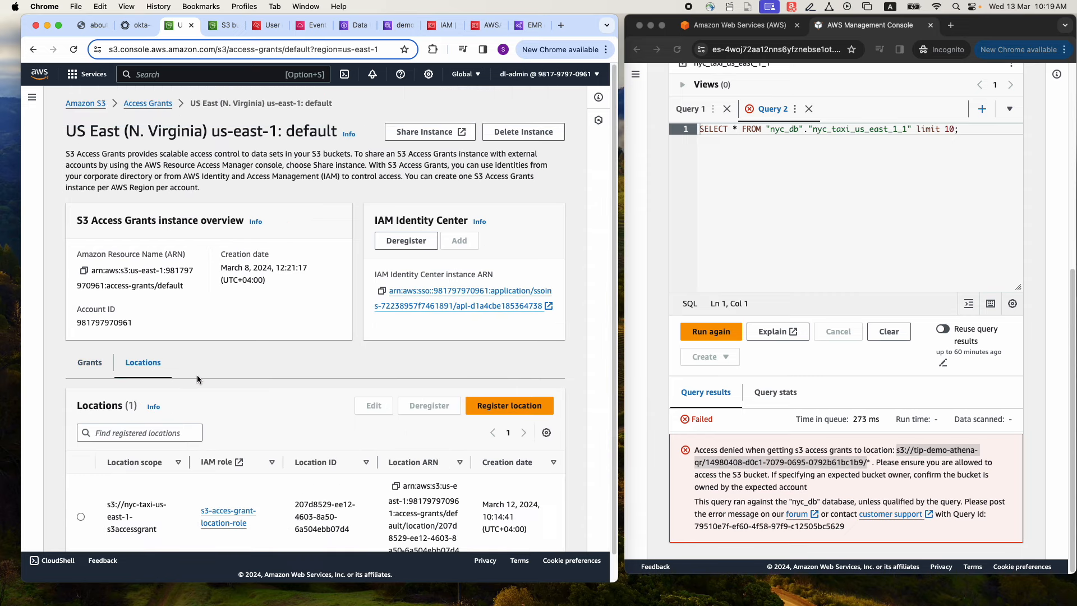
Begin registering a new location in the S3 Access Grants instance, with the tip-demo-athena-qr bucket as its scope
left_click_drag(124, 478, 159, 503)
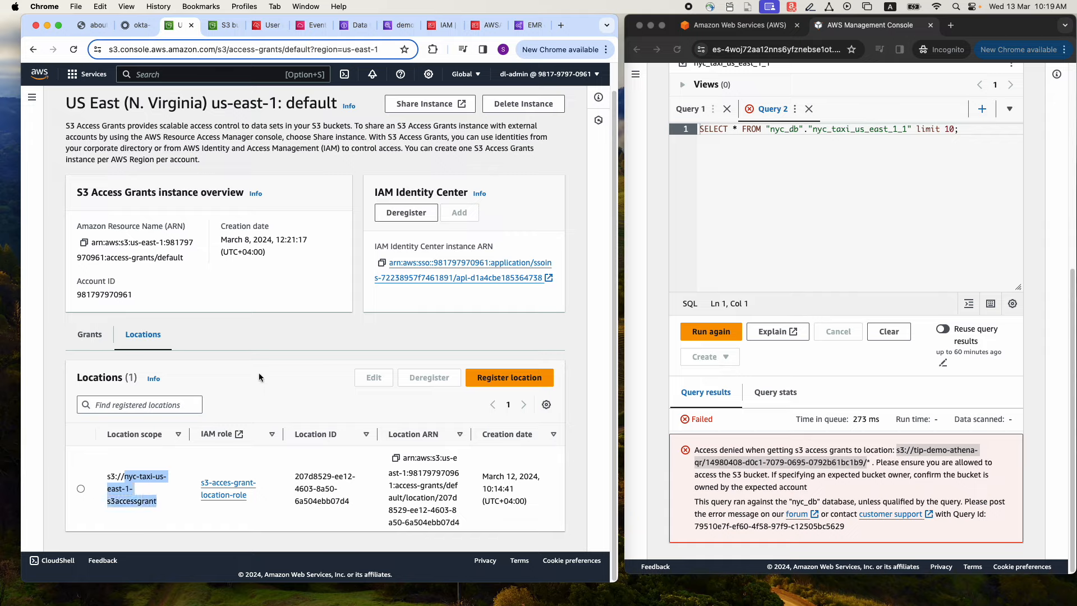
left_click(215, 367)
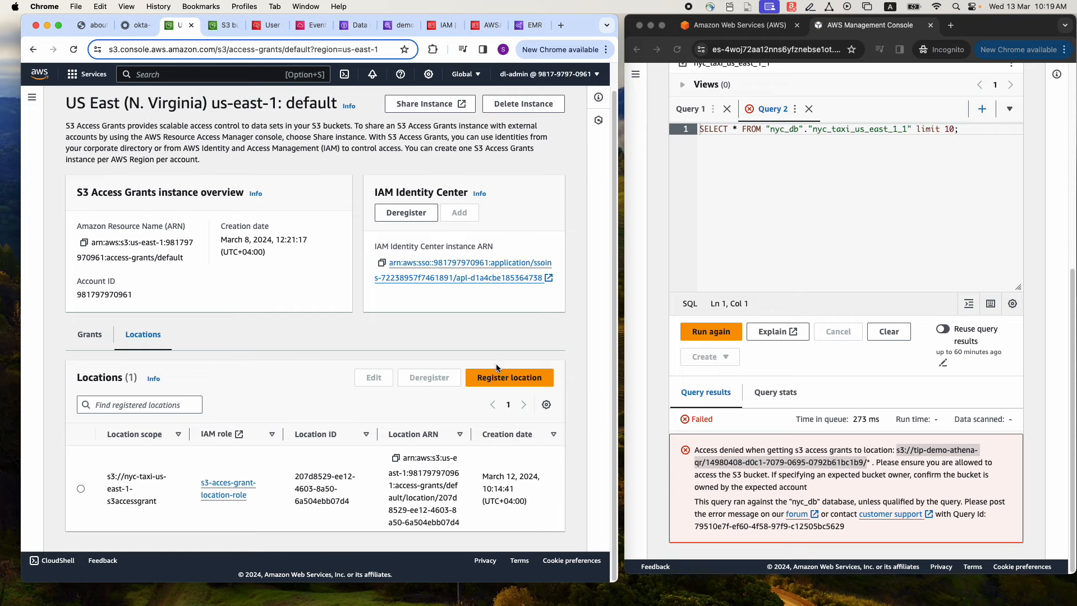
left_click(501, 386)
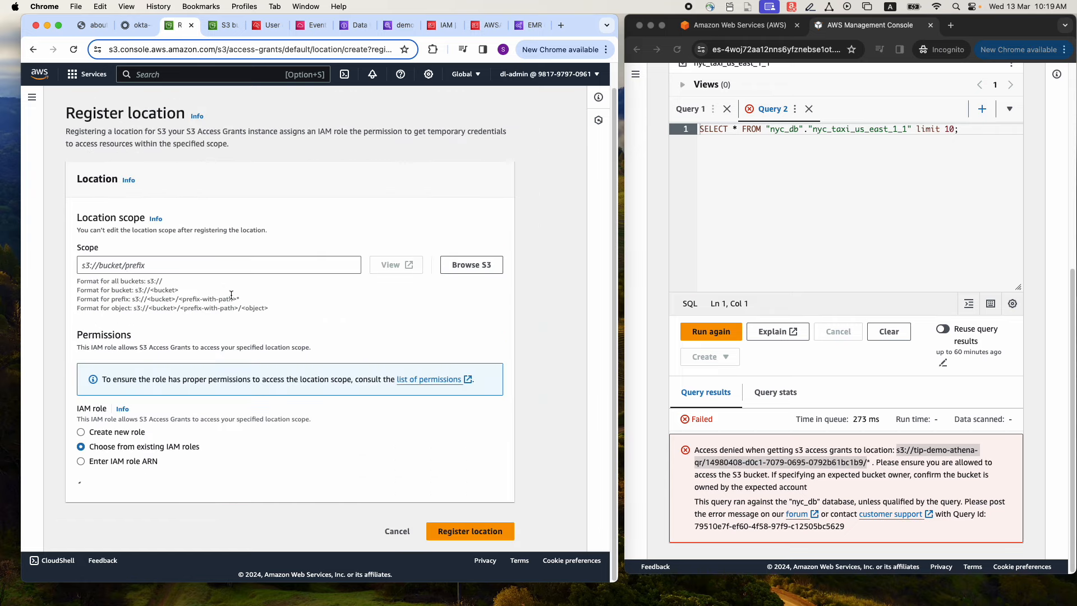
left_click(197, 265)
left_click(470, 265)
left_click(140, 201)
type("tip")
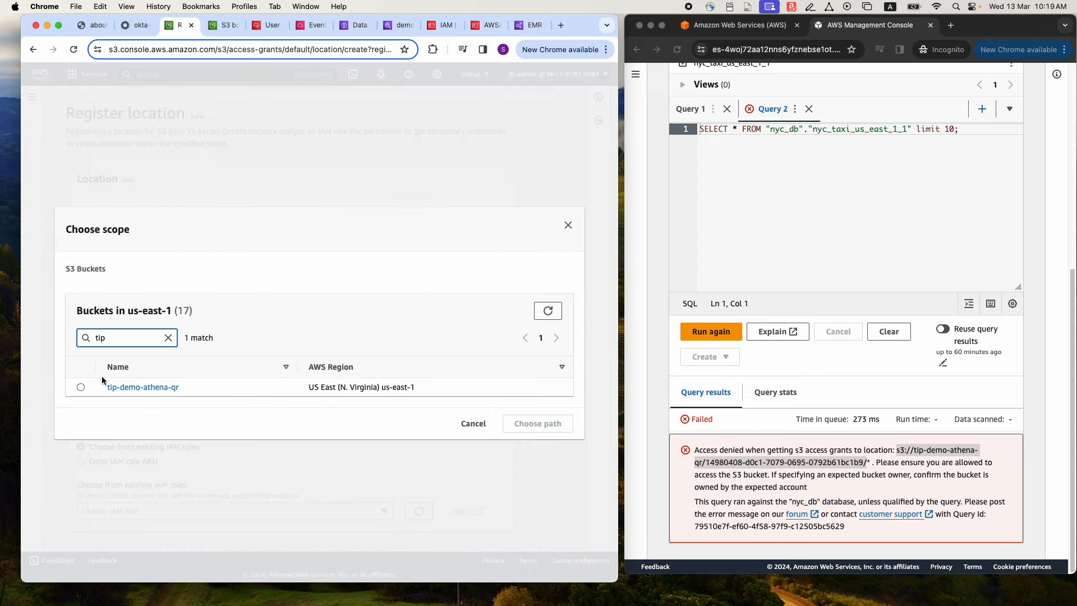
left_click(82, 387)
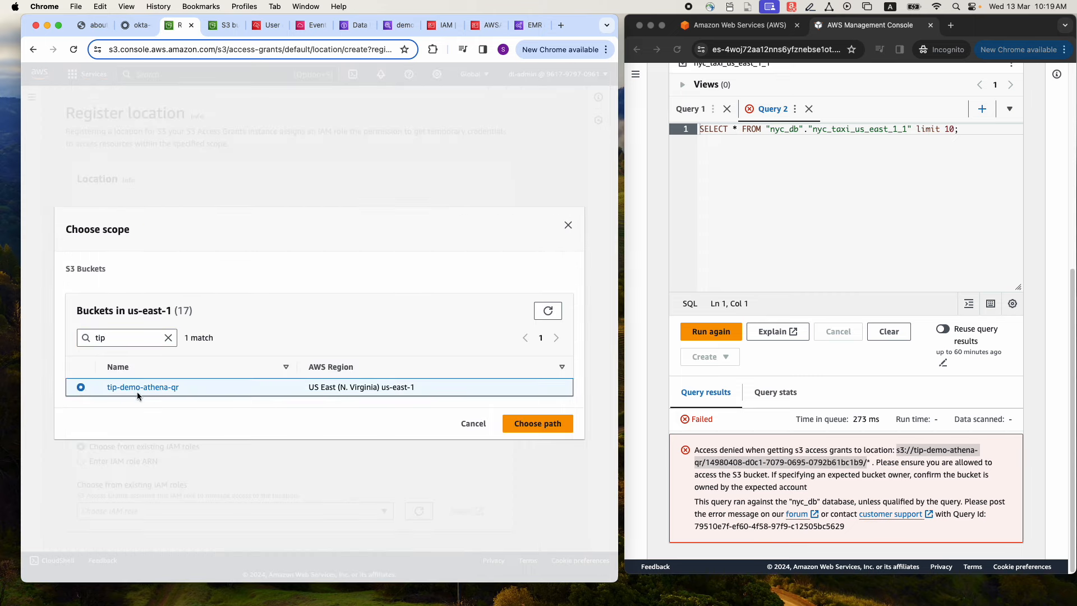
left_click(537, 423)
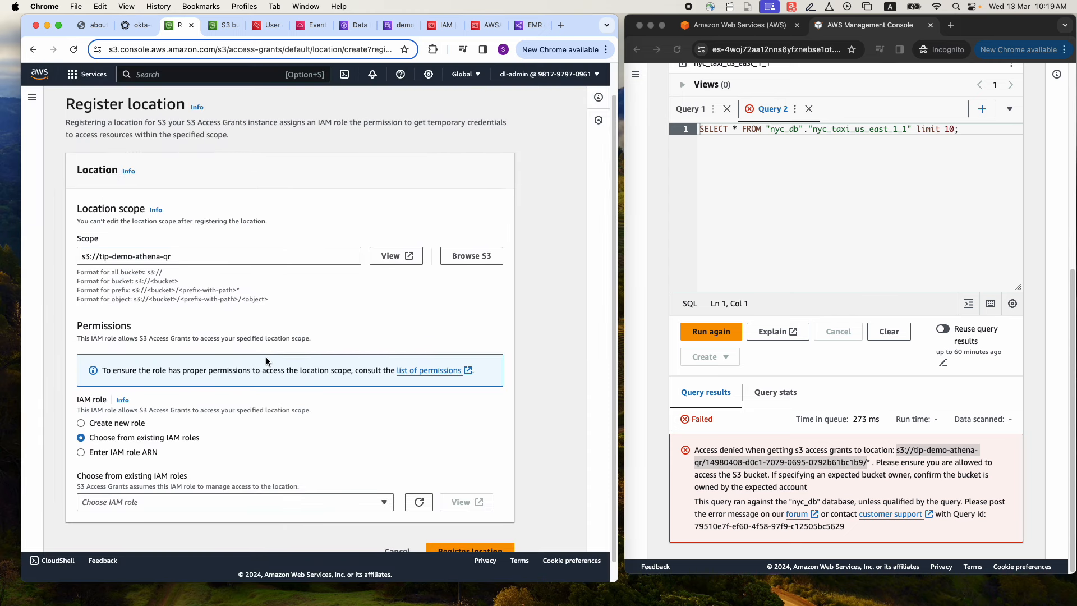
Assign the existing IAM role s3-acces-grant-location-role to the location and register it
scroll(266, 356, "down", 1)
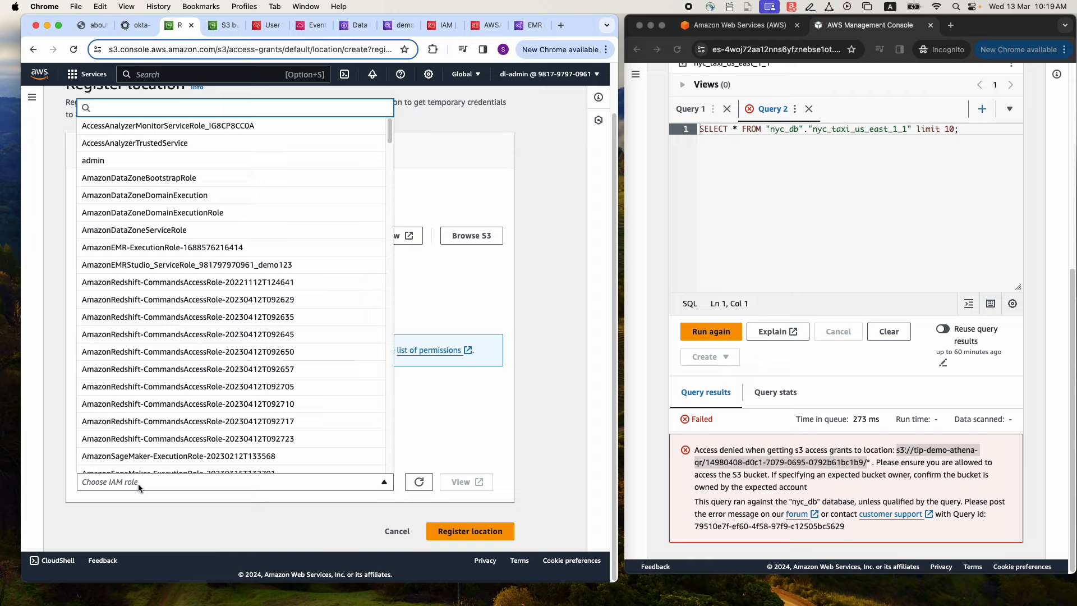
type("s3-a")
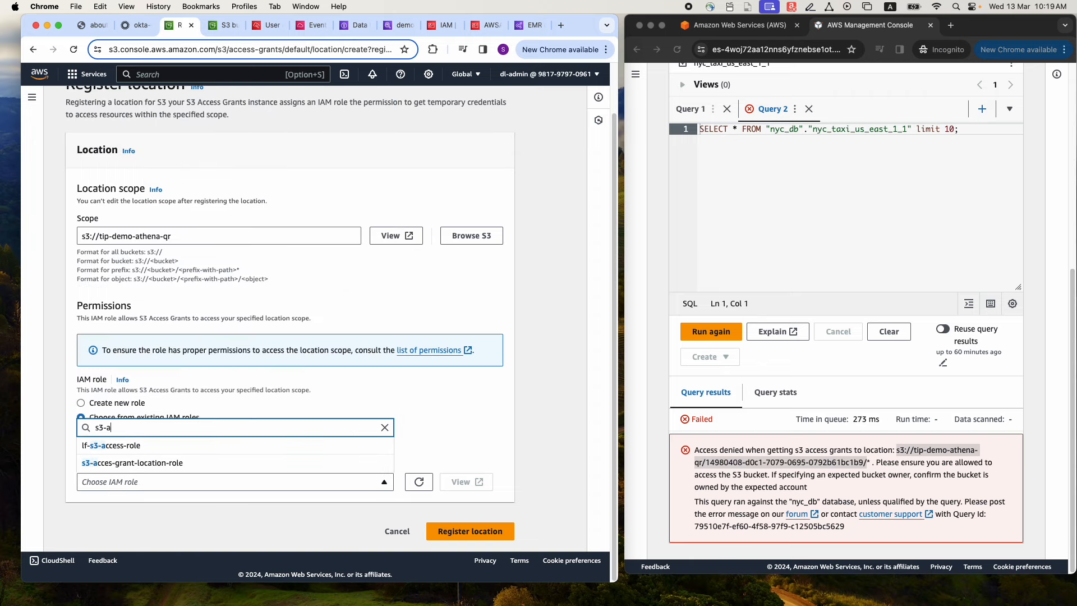
left_click(133, 463)
left_click(470, 531)
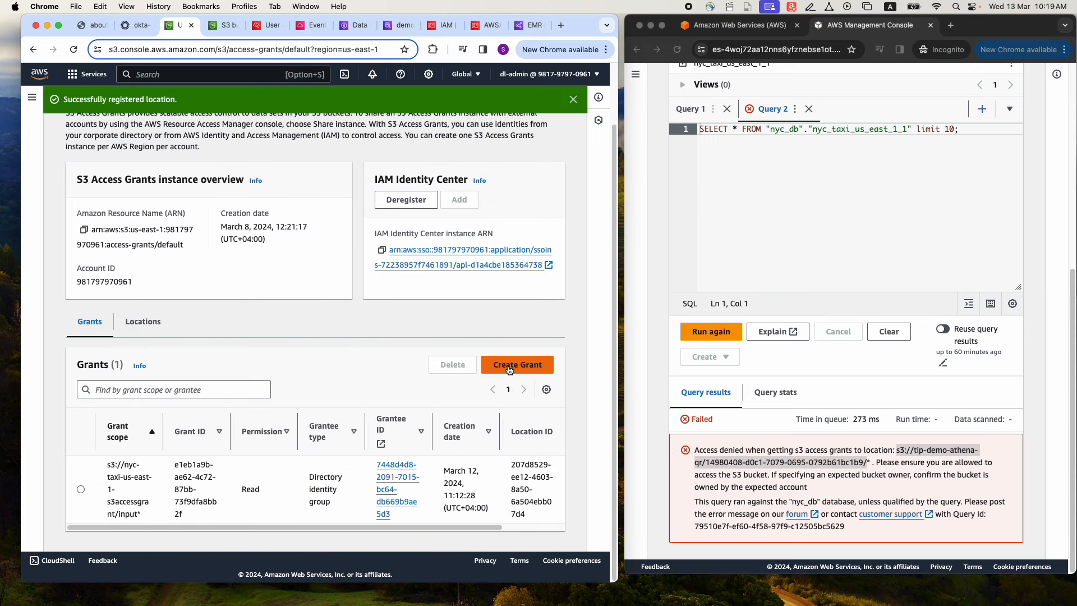
Start a new grant and choose the registered location s3://tip-demo-athena-qr as its scope
left_click(510, 368)
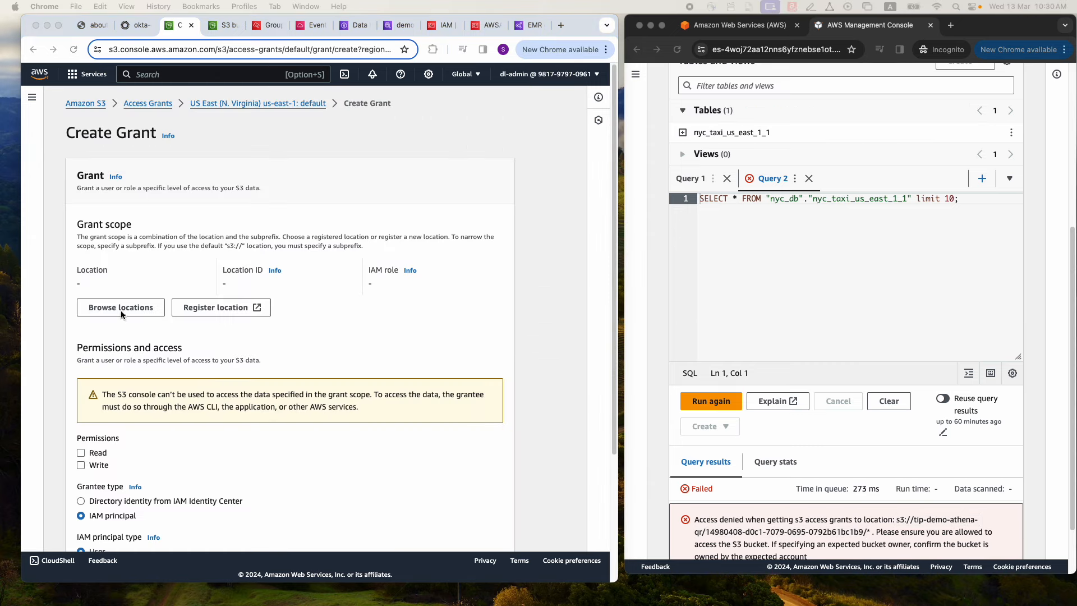
left_click(121, 308)
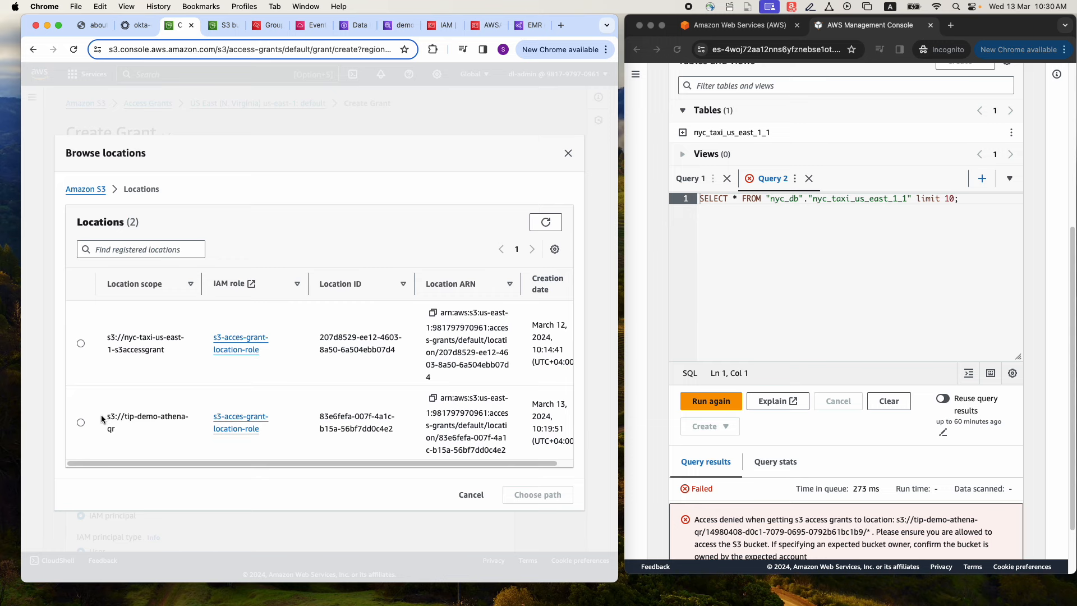
left_click(81, 423)
left_click(533, 493)
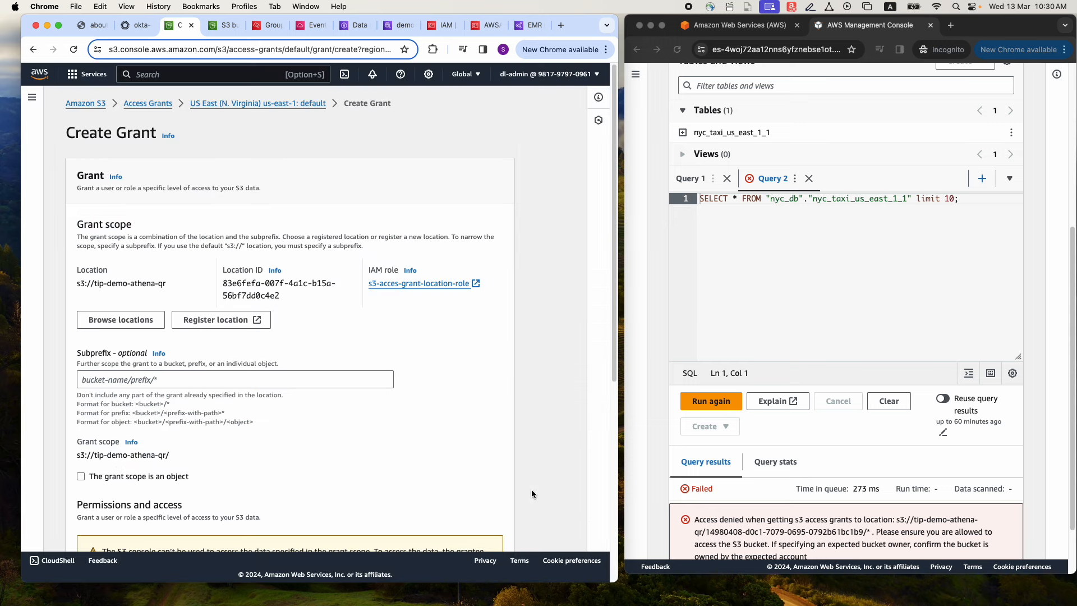
scroll(185, 374, "down", 1)
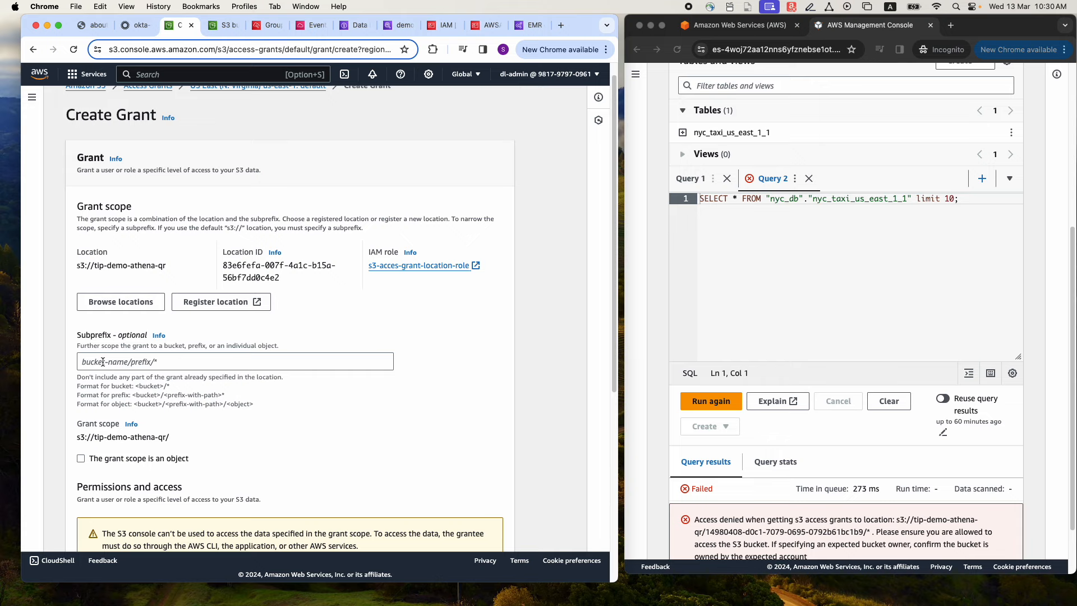
Compare the path prefix in the query's error message with user1's user ID in IAM Identity Center, and copy that ID
scroll(749, 435, "down", 3)
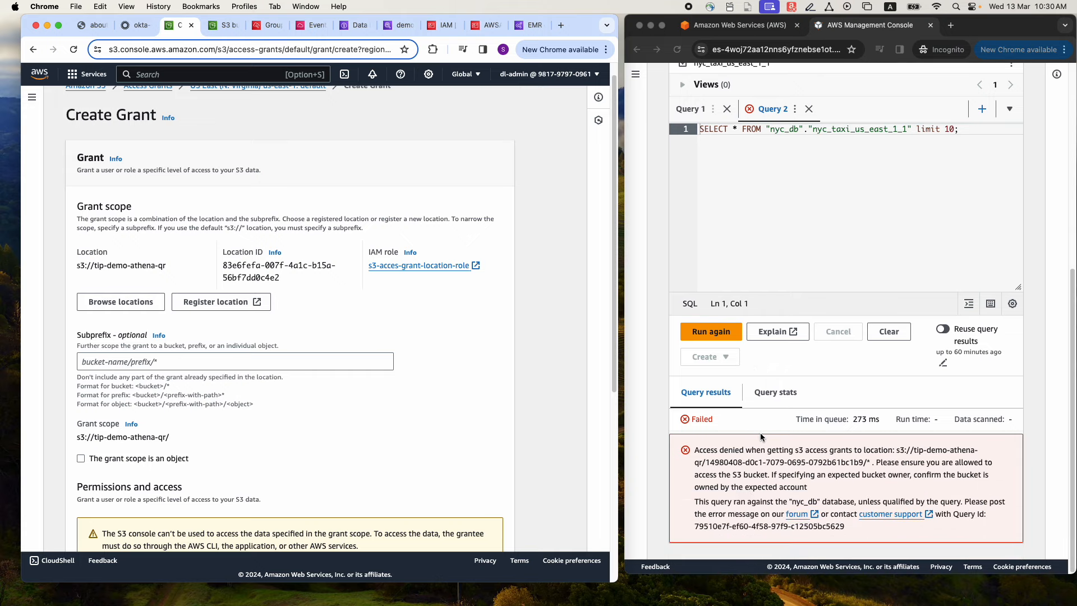
left_click(707, 464)
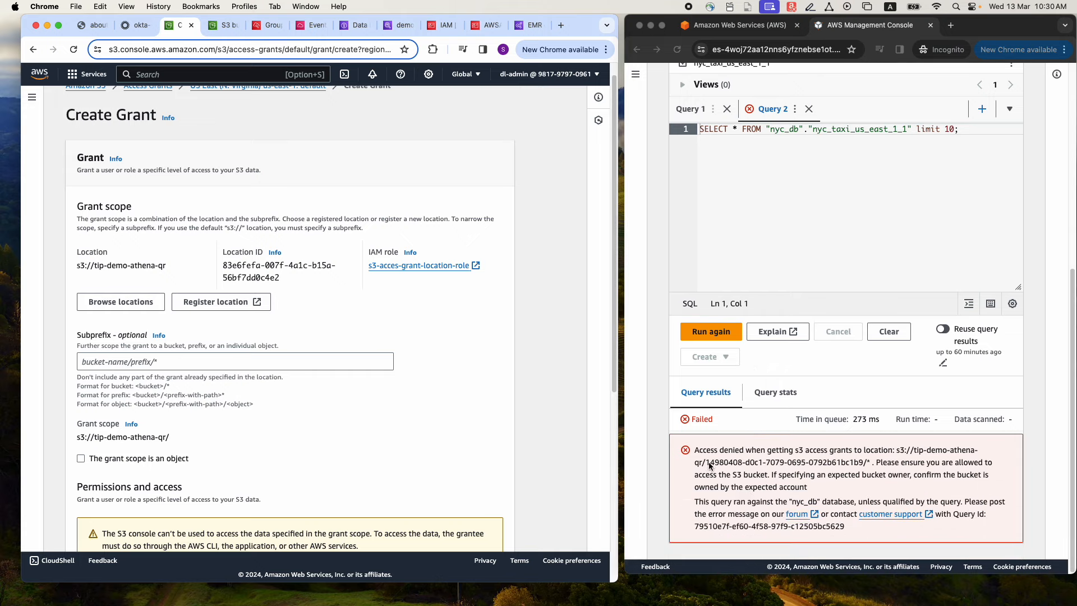
left_click_drag(707, 463, 862, 461)
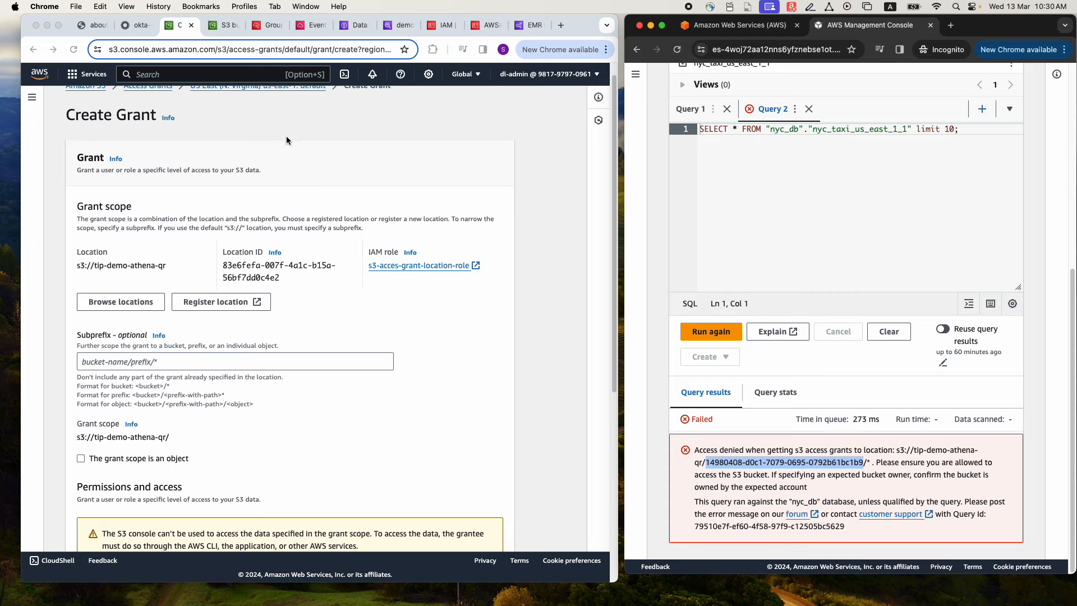
left_click(264, 25)
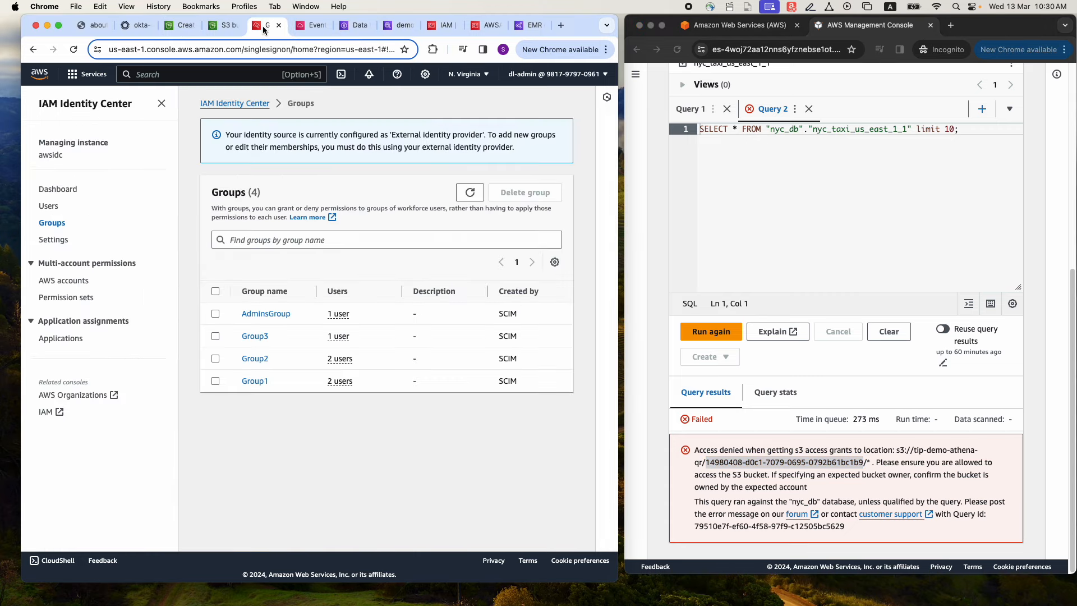
left_click(55, 210)
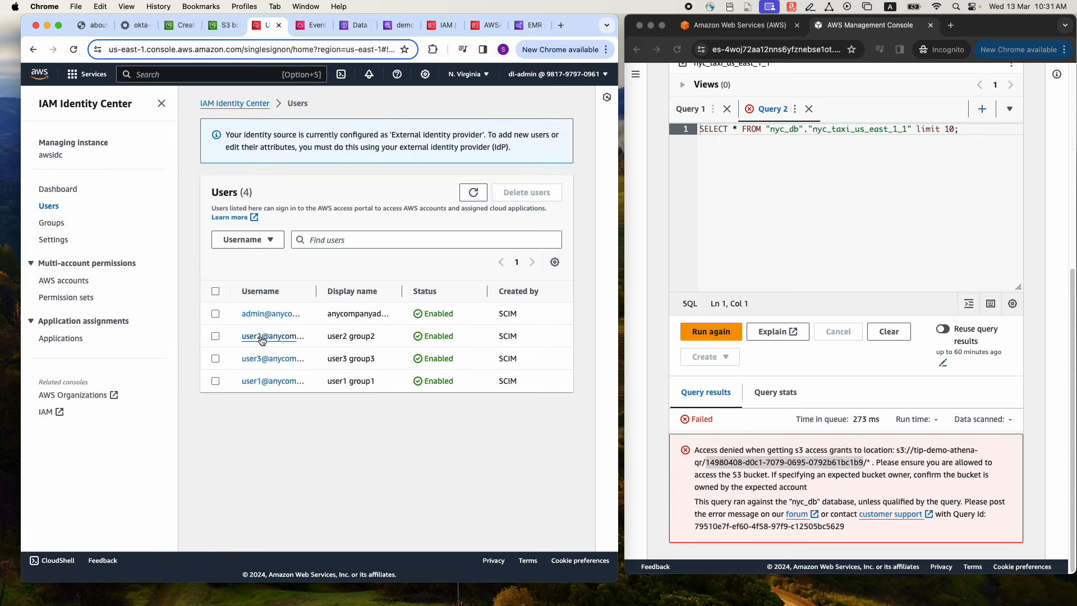
left_click(259, 382)
left_click(218, 175)
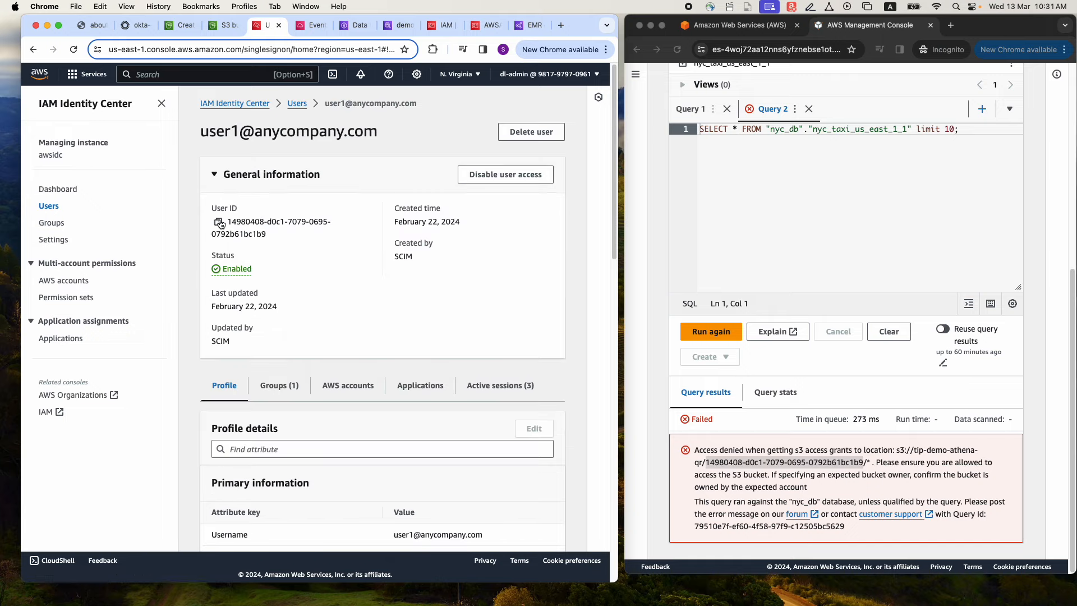
left_click(218, 223)
left_click(720, 463)
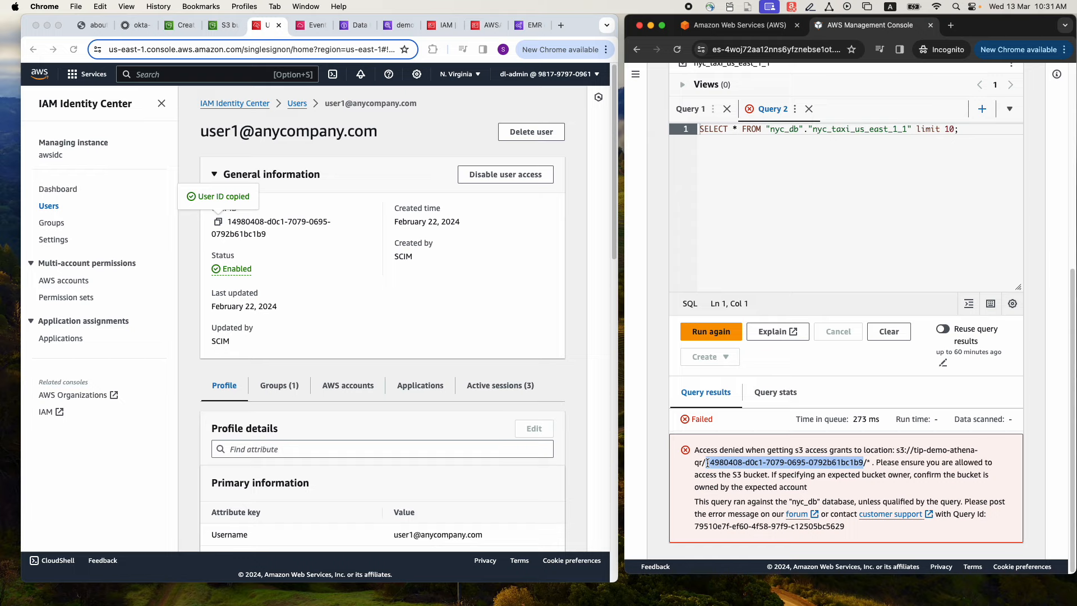
left_click(707, 463)
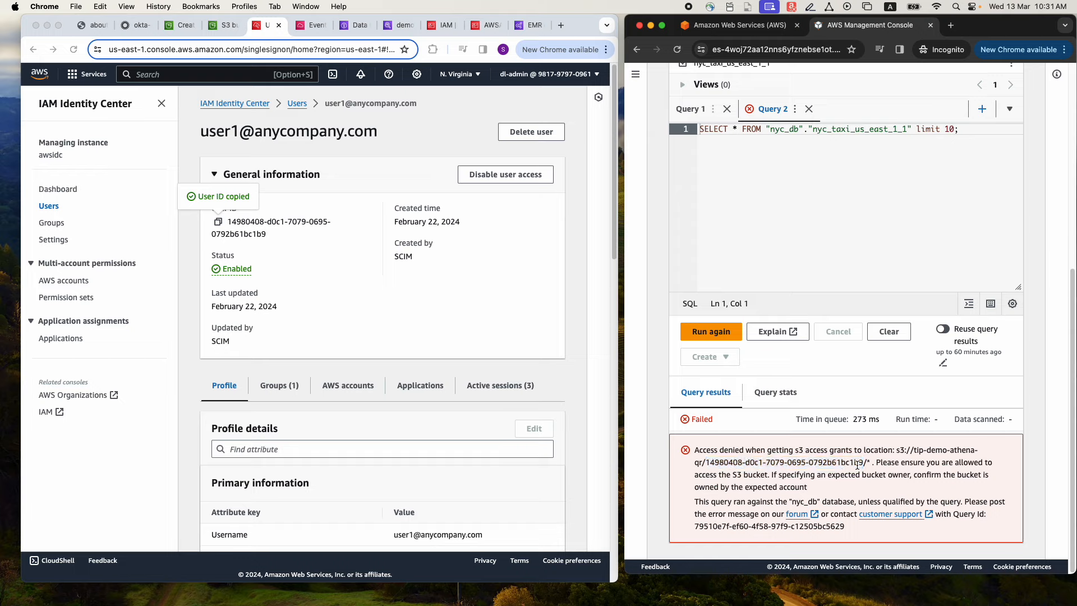
left_click(218, 223)
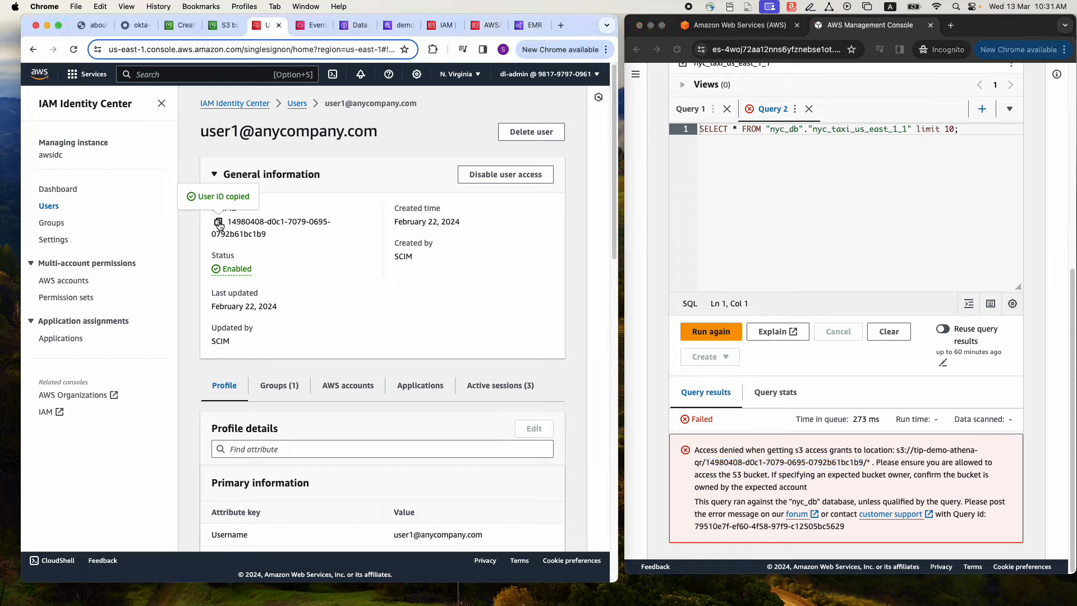
Set the grant's subprefix to the copied user ID followed by /*
left_click(172, 25)
left_click(113, 363)
key("super+v")
scroll(236, 359, "down", 1)
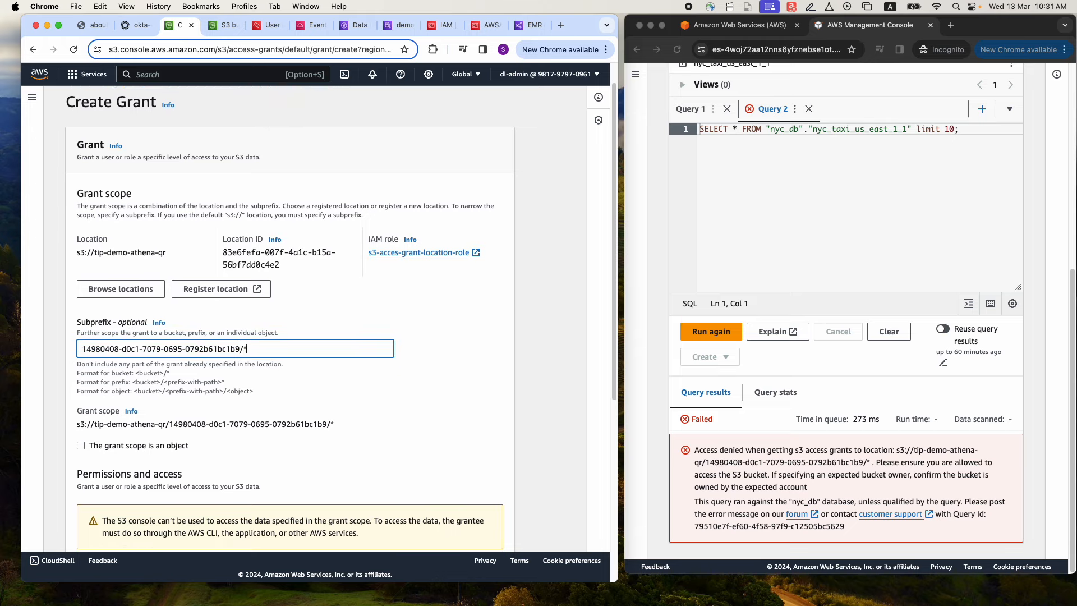
Give the grant Read and Write permissions, with a directory identity from IAM Identity Center as the grantee type
scroll(369, 345, "down", 5)
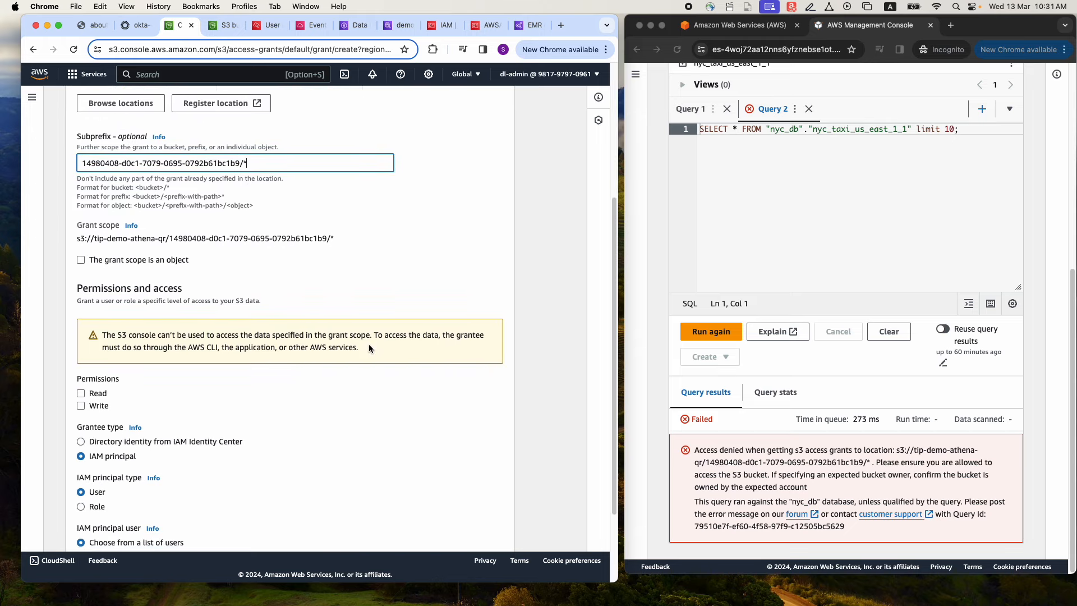
scroll(368, 344, "down", 1)
left_click(81, 292)
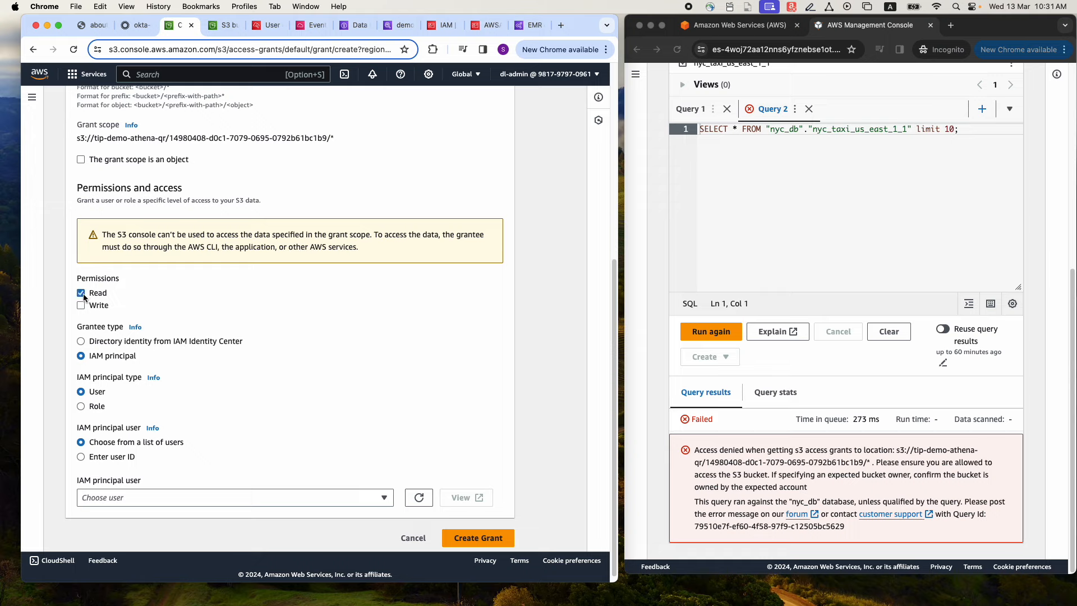
left_click(80, 306)
left_click(82, 342)
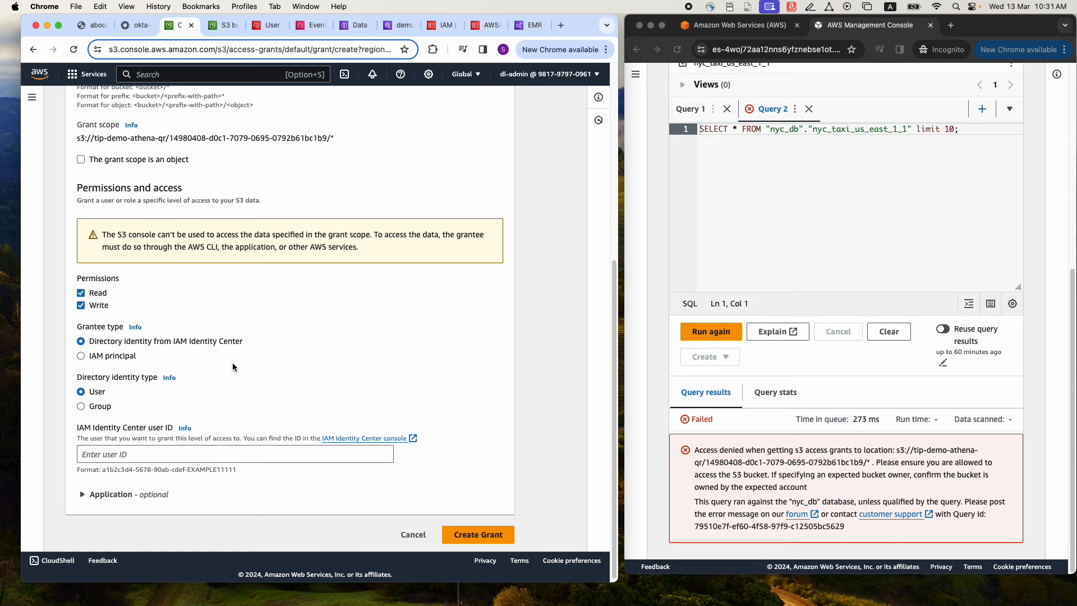
Enter user1's IAM Identity Center user ID as the grantee, check it against the query's error message, and create the grant
scroll(233, 367, "down", 1)
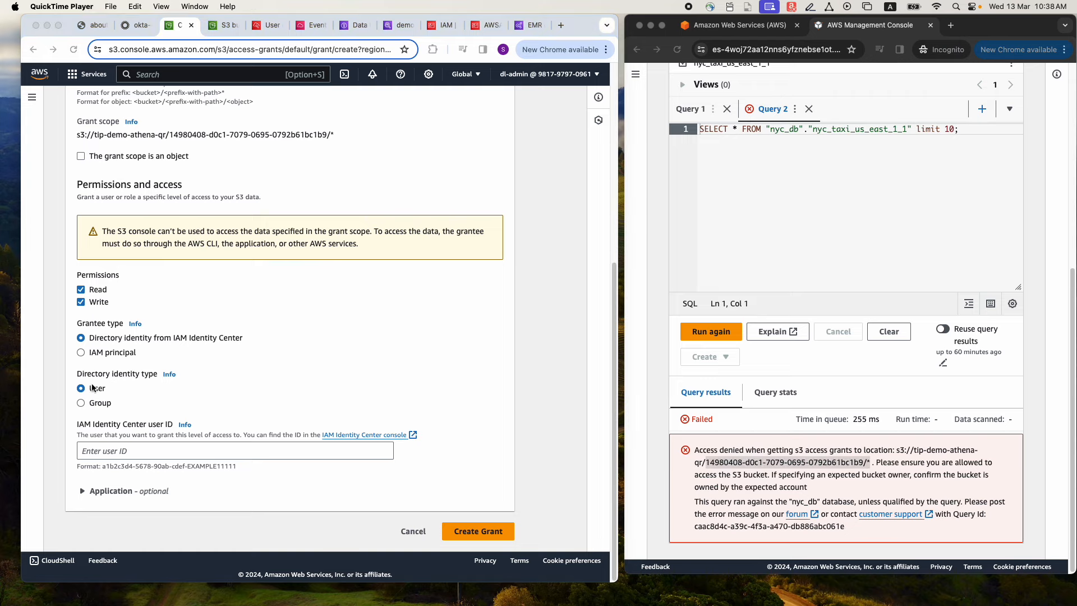
left_click(101, 452)
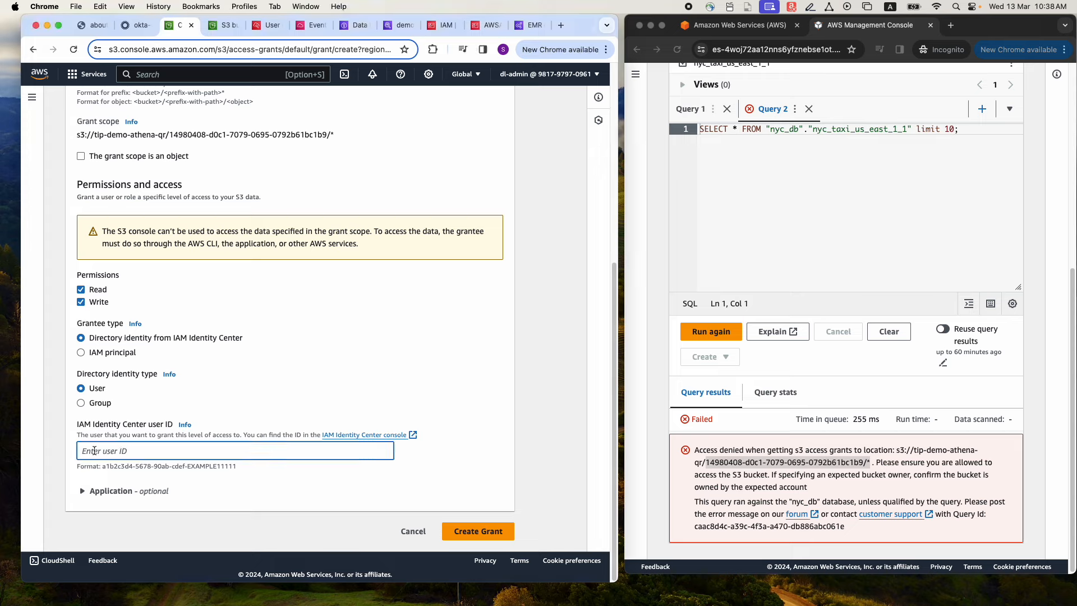
key("super+v")
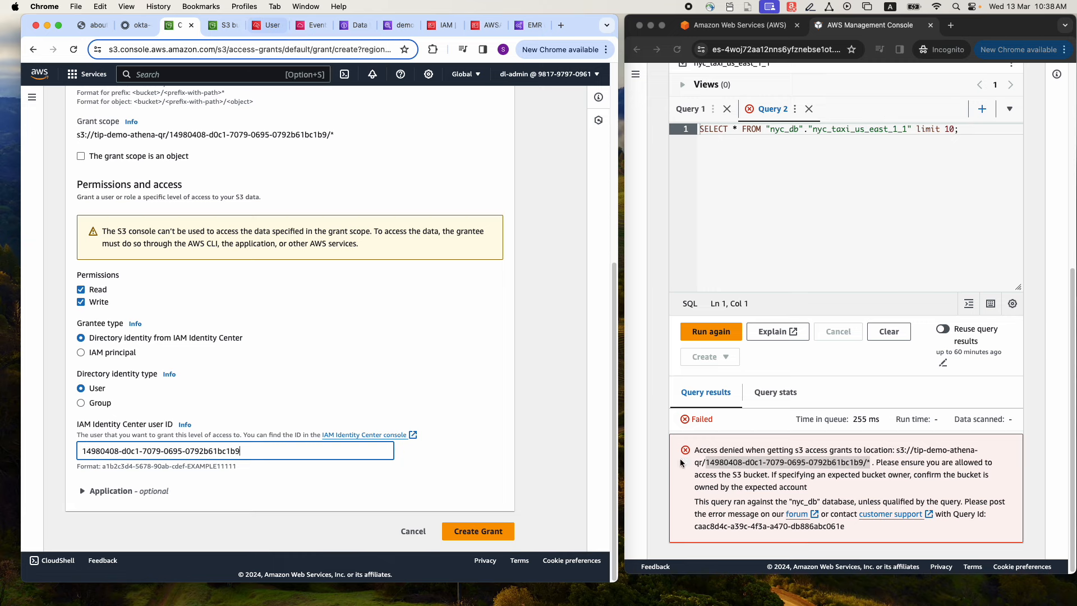
left_click(709, 465)
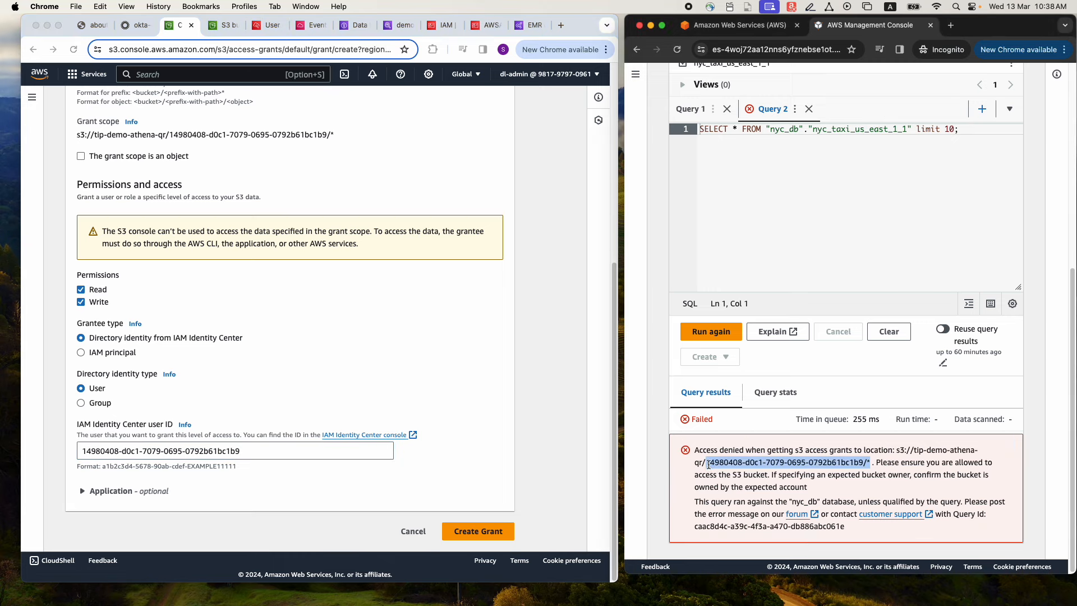
left_click(708, 465)
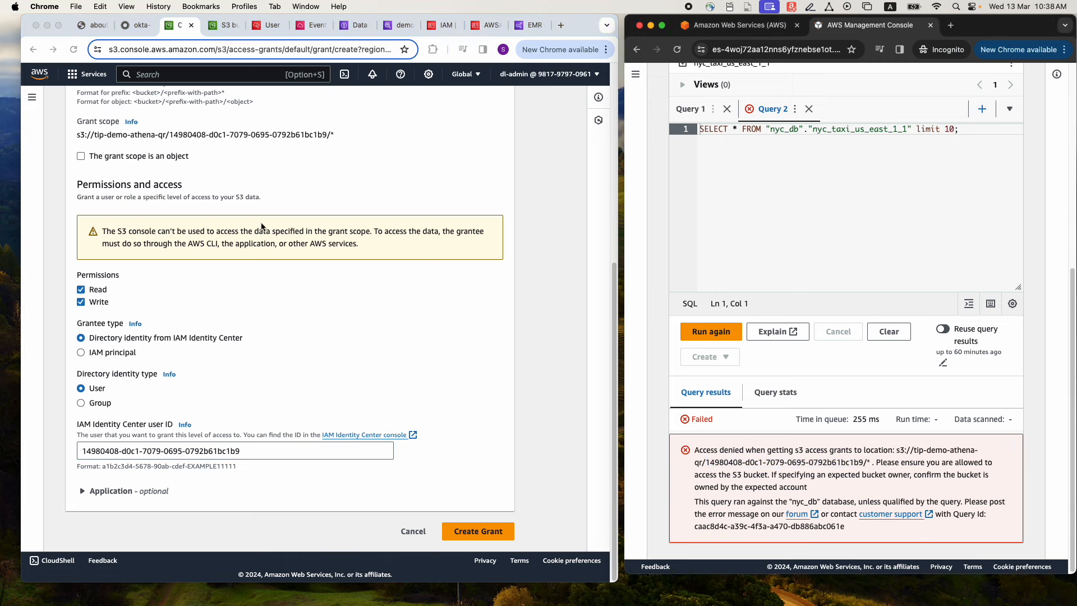
left_click(469, 533)
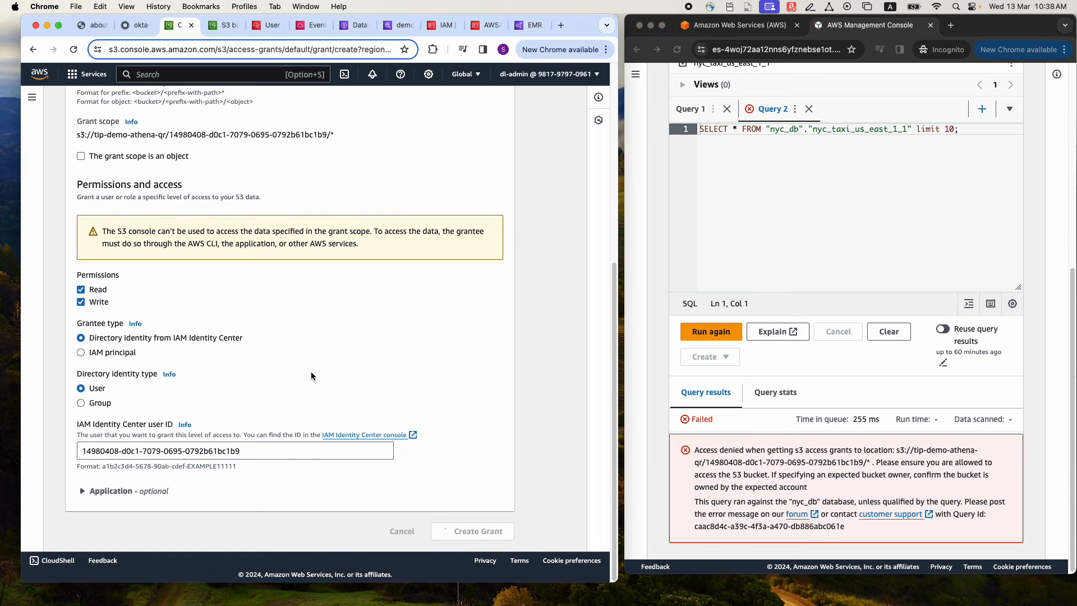
Widen the Grant scope column in the grants list and examine the user-specific prefix of the tip-demo-athena-qr grant
scroll(305, 375, "down", 5)
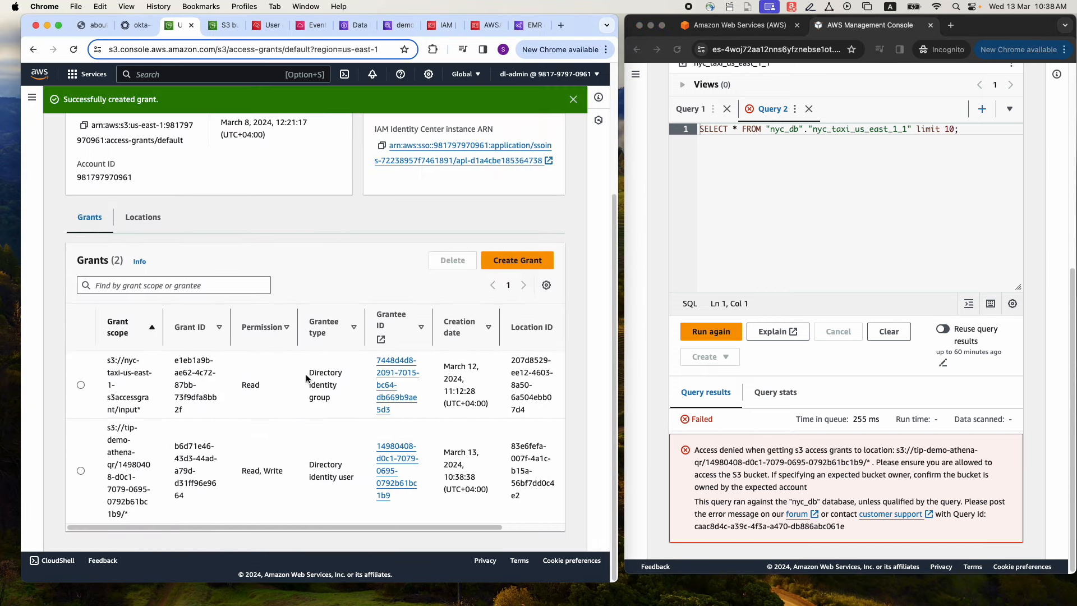
left_click_drag(163, 316, 256, 319)
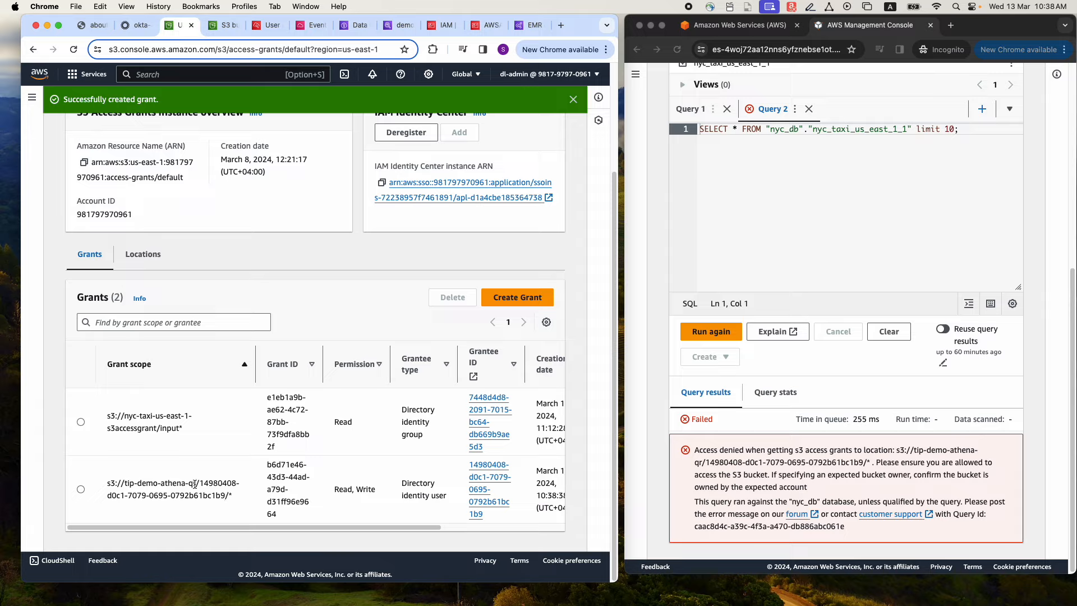
left_click_drag(201, 484, 224, 494)
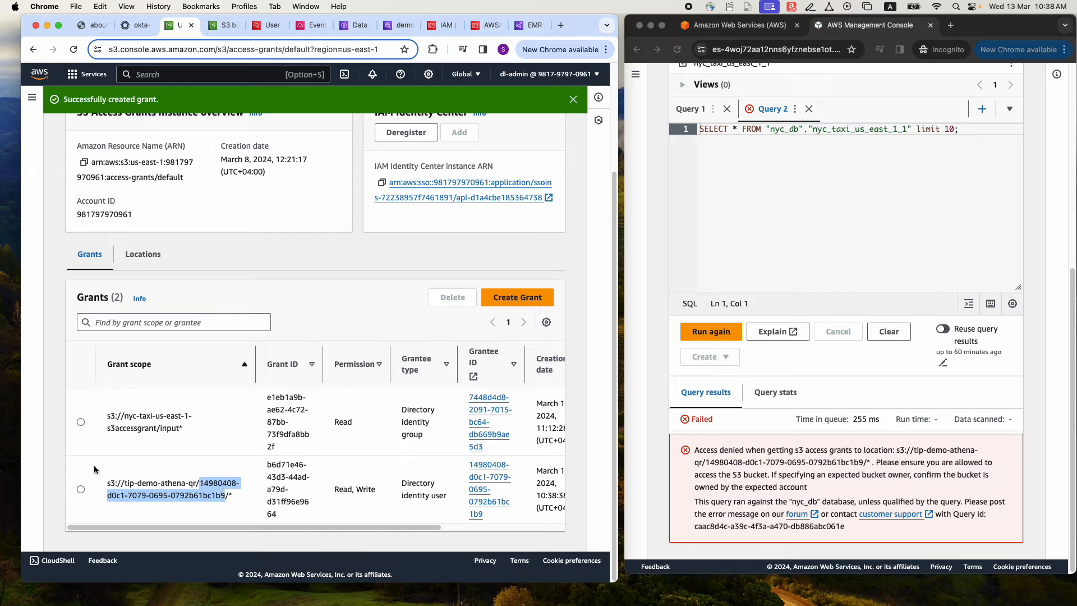
Rerun the SELECT query on nyc_taxi_us_east_1_1 in Athena and examine the returned rows across their columns
left_click(713, 332)
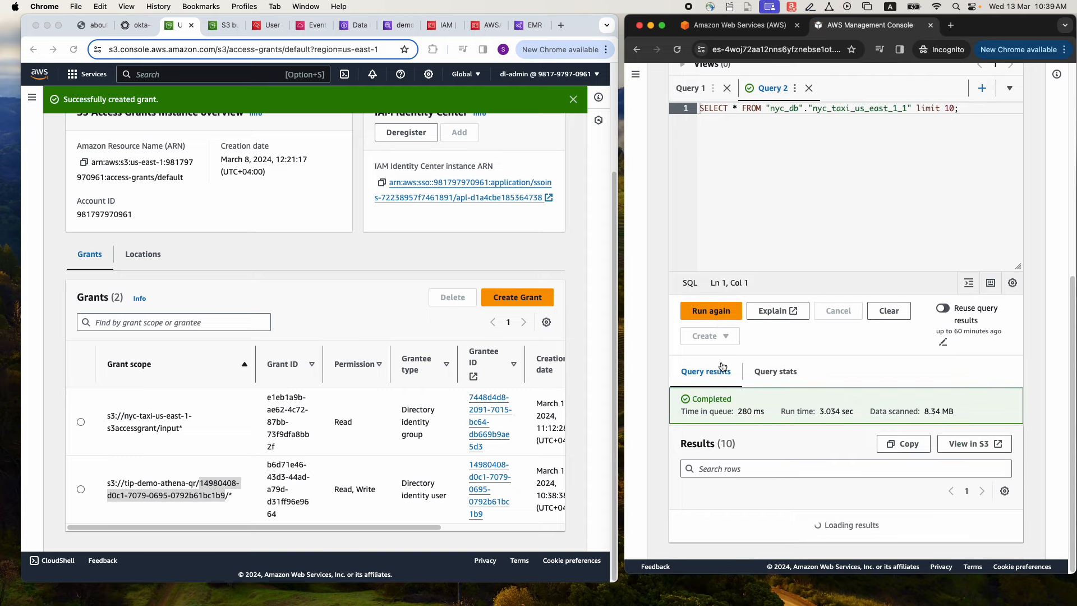
scroll(723, 367, "down", 3)
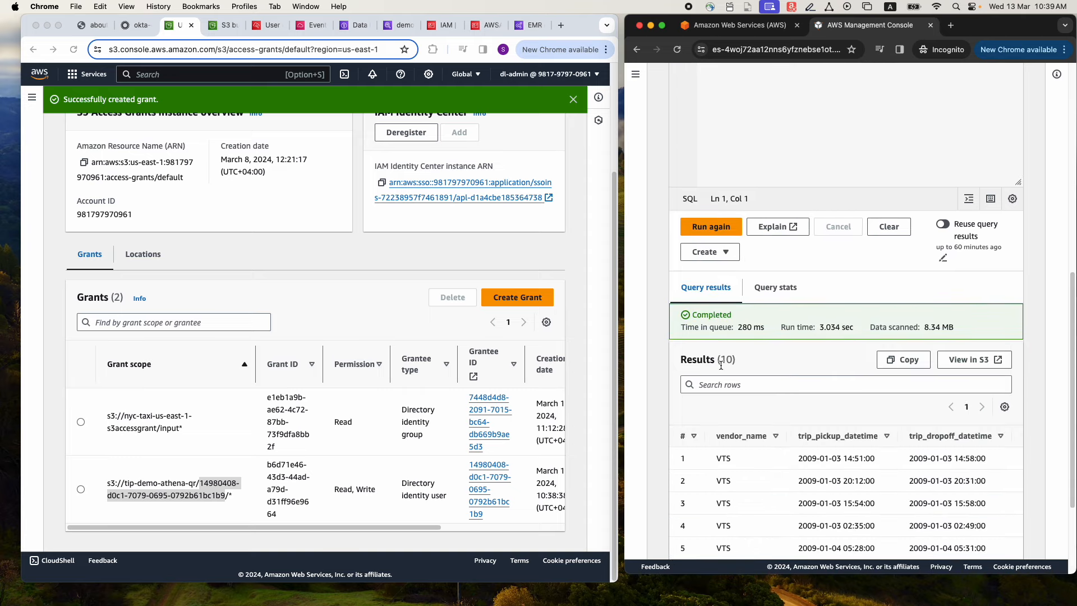
scroll(748, 377, "down", 5)
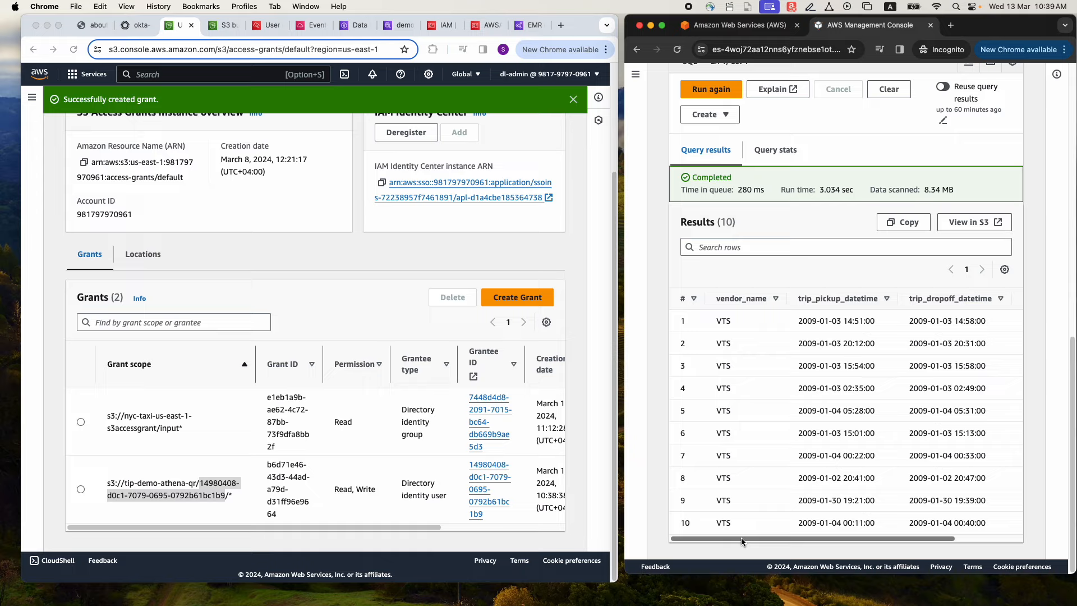
left_click_drag(741, 538, 835, 536)
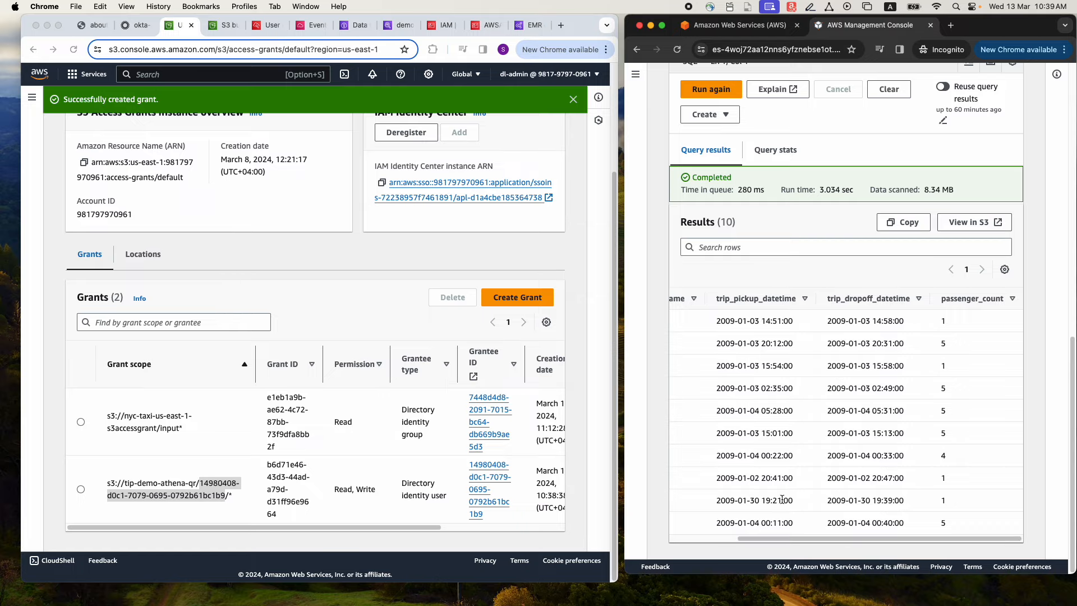
left_click_drag(775, 536, 708, 537)
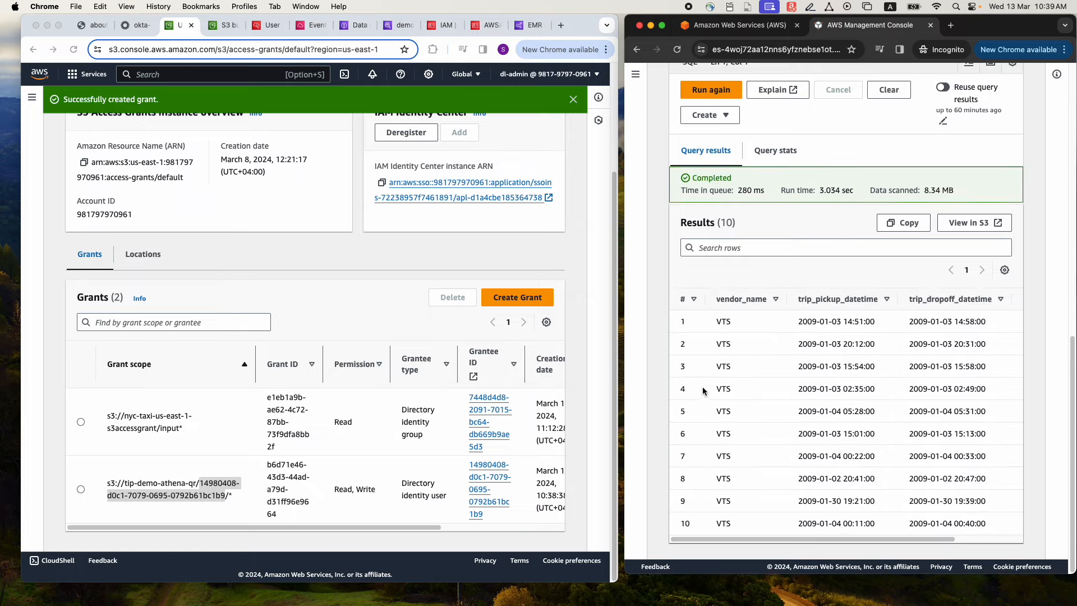
scroll(702, 391, "up", 10)
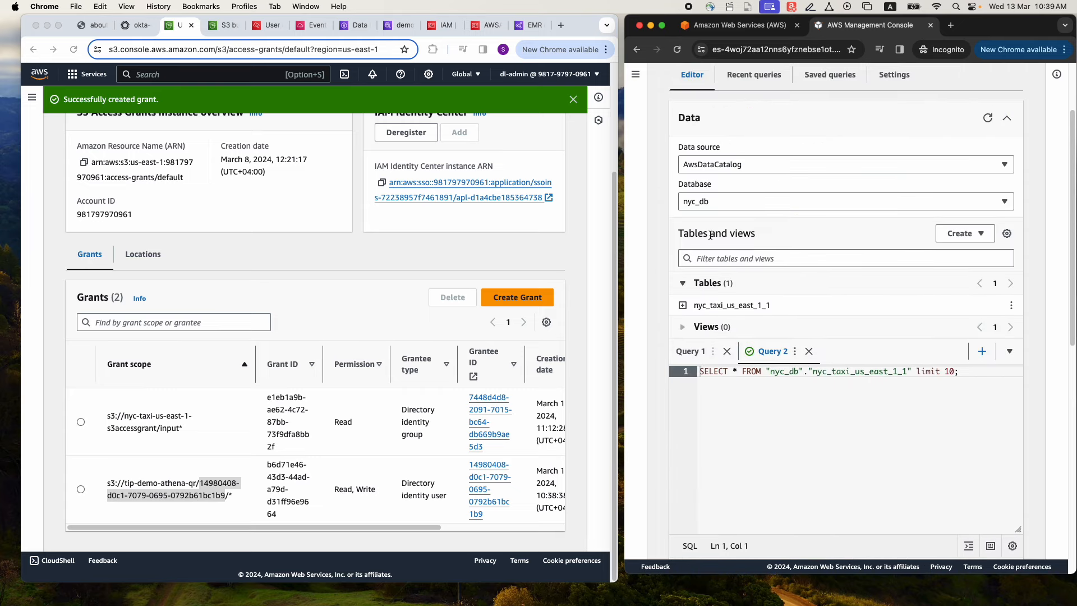
Return to the architecture diagram showing the Okta, EMR Studio and Lake Formation user flows
left_click(90, 26)
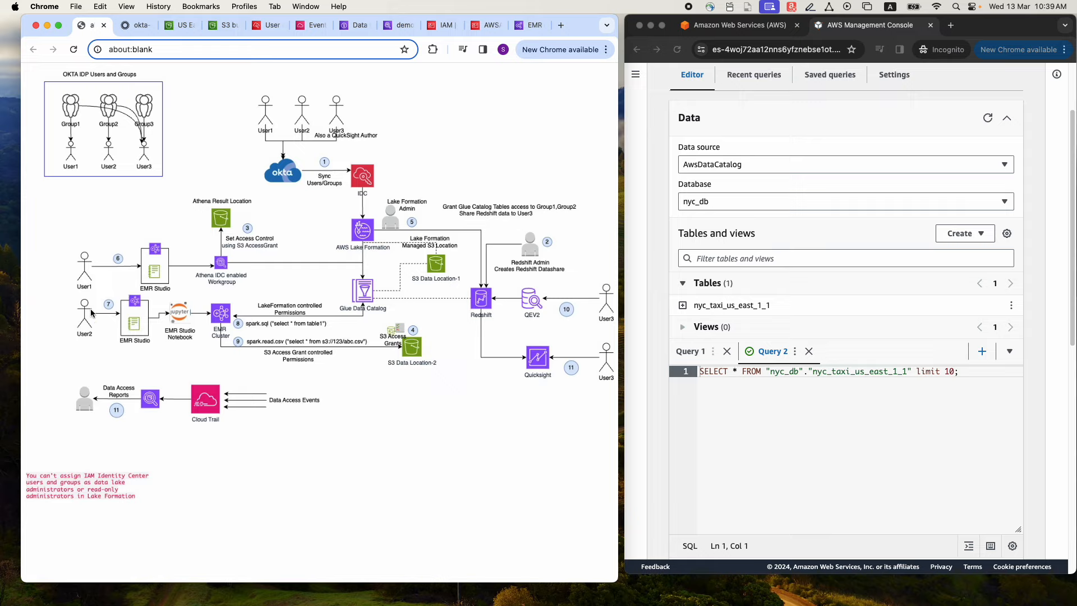
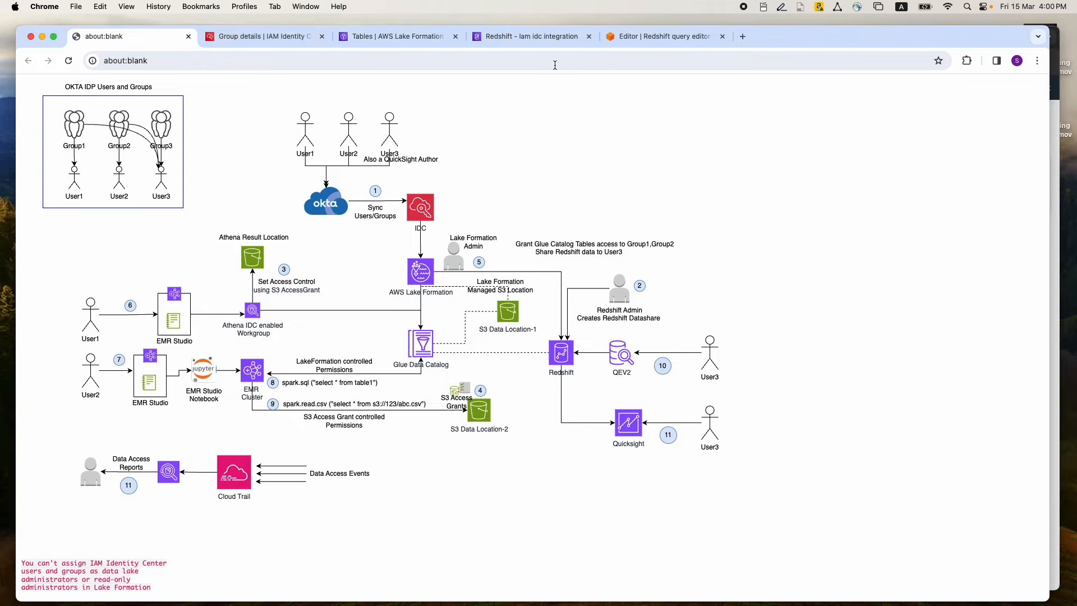
Open the Redshift IAM Identity Center managed application and examine its enabled trusted identity propagation and its assigned users and groups
left_click(535, 38)
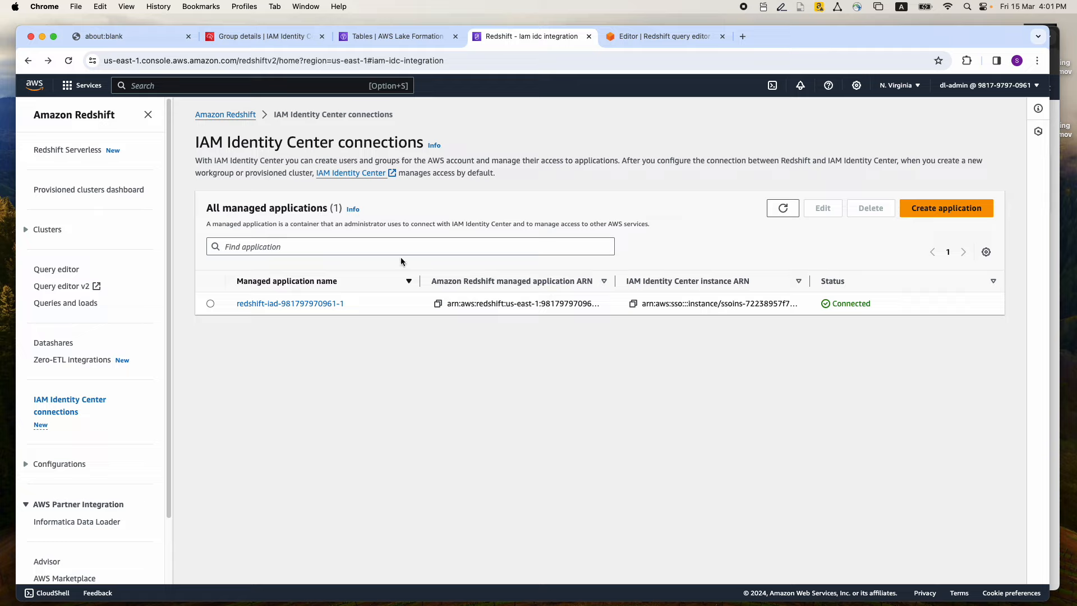
left_click(256, 303)
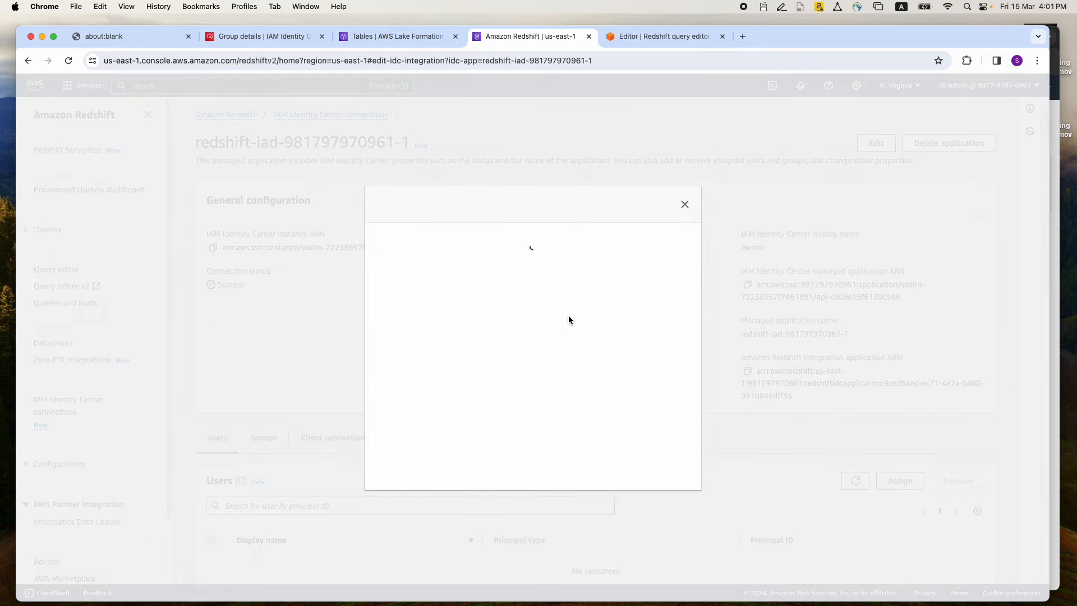
left_click(685, 204)
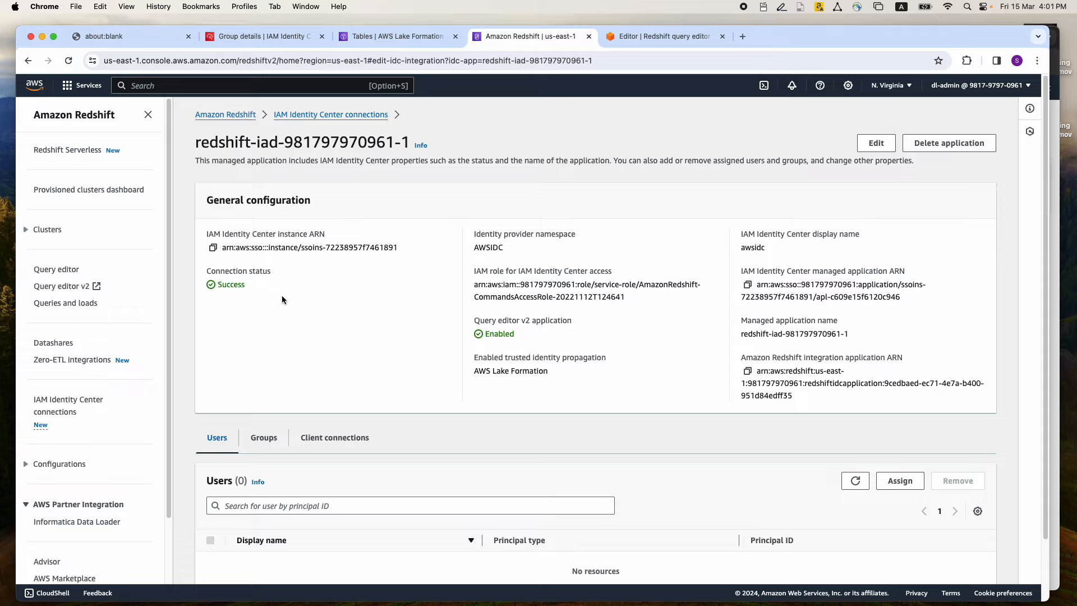
scroll(282, 300, "down", 1)
left_click_drag(474, 337, 602, 338)
left_click_drag(474, 353, 548, 355)
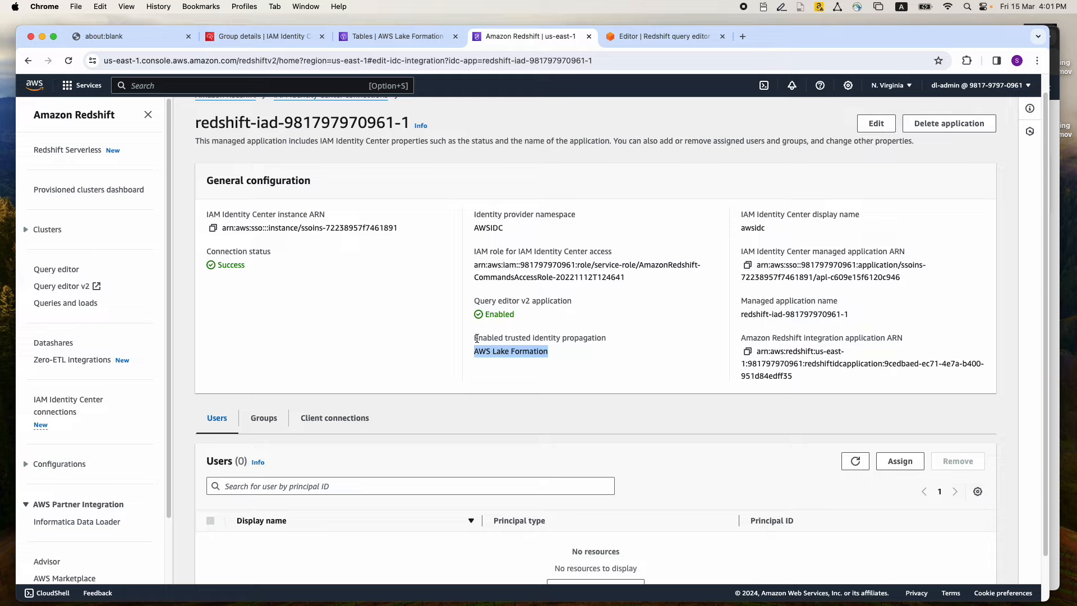
scroll(486, 325, "down", 1)
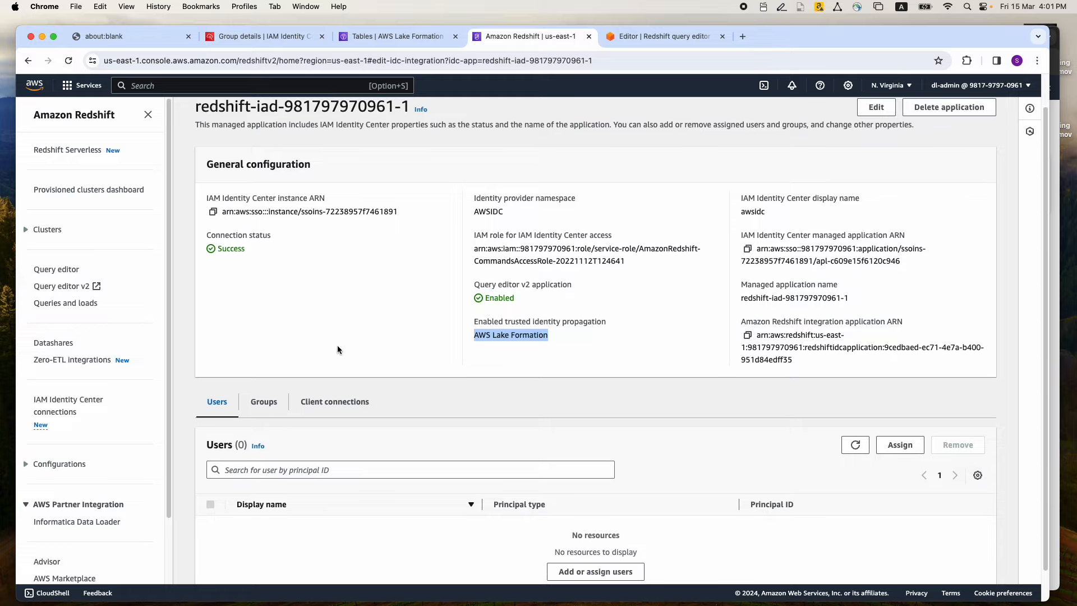
left_click(265, 402)
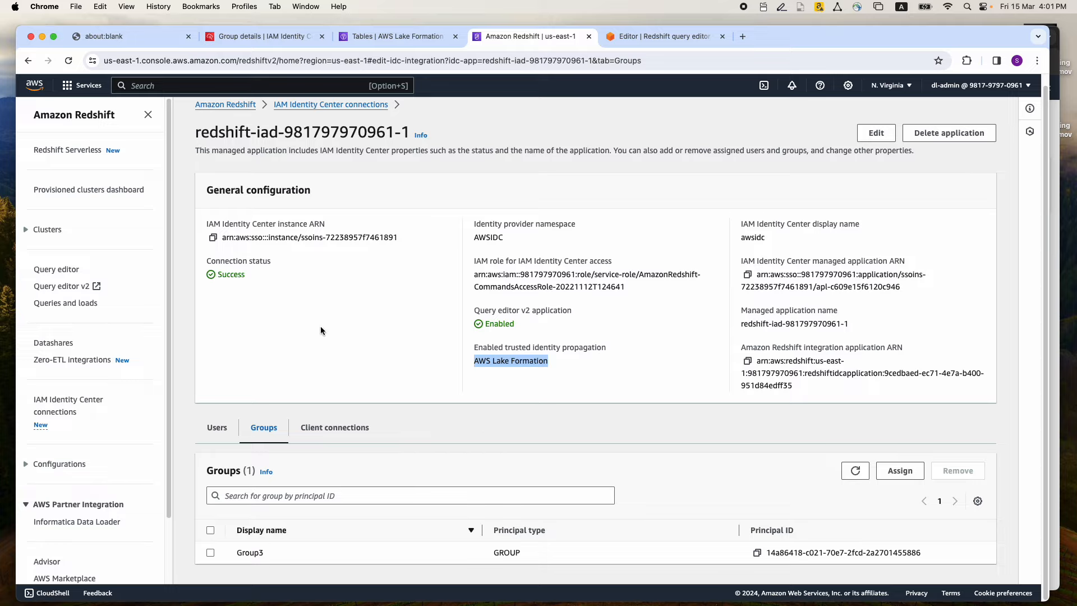
Open the Redshift Serverless namespace demo-idc-redshft-ns and check the IAM Identity Center connection in its security and encryption settings
left_click(92, 155)
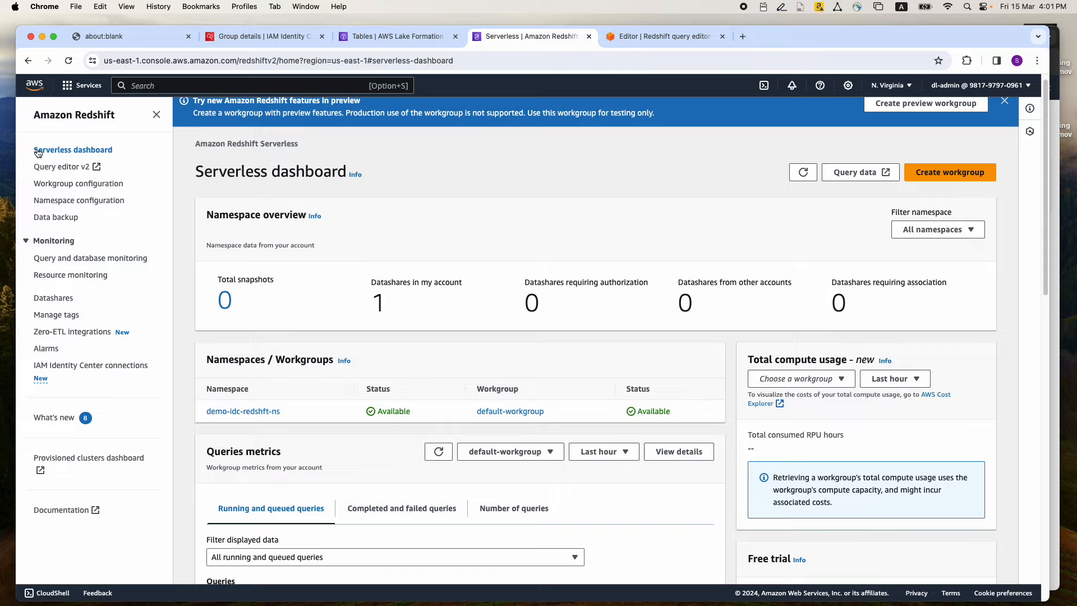
left_click(72, 202)
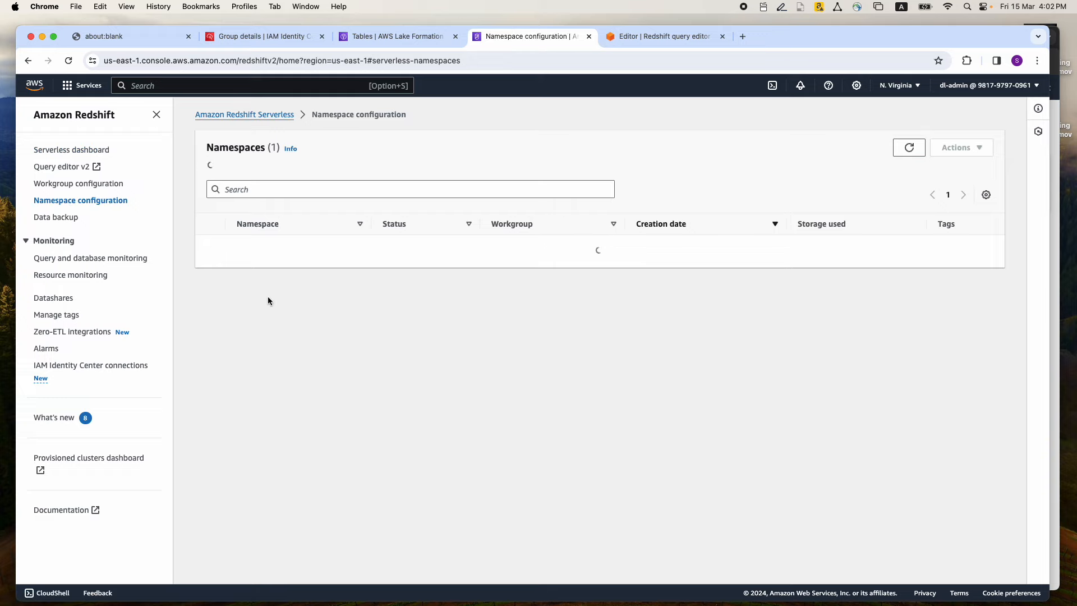
left_click(267, 229)
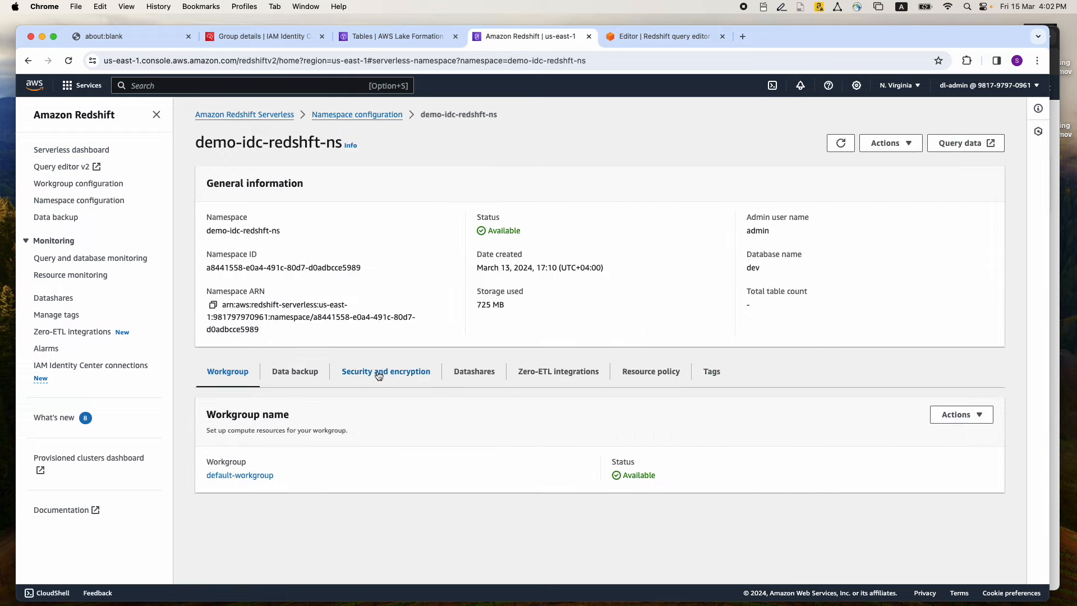
left_click(378, 373)
scroll(369, 332, "down", 1)
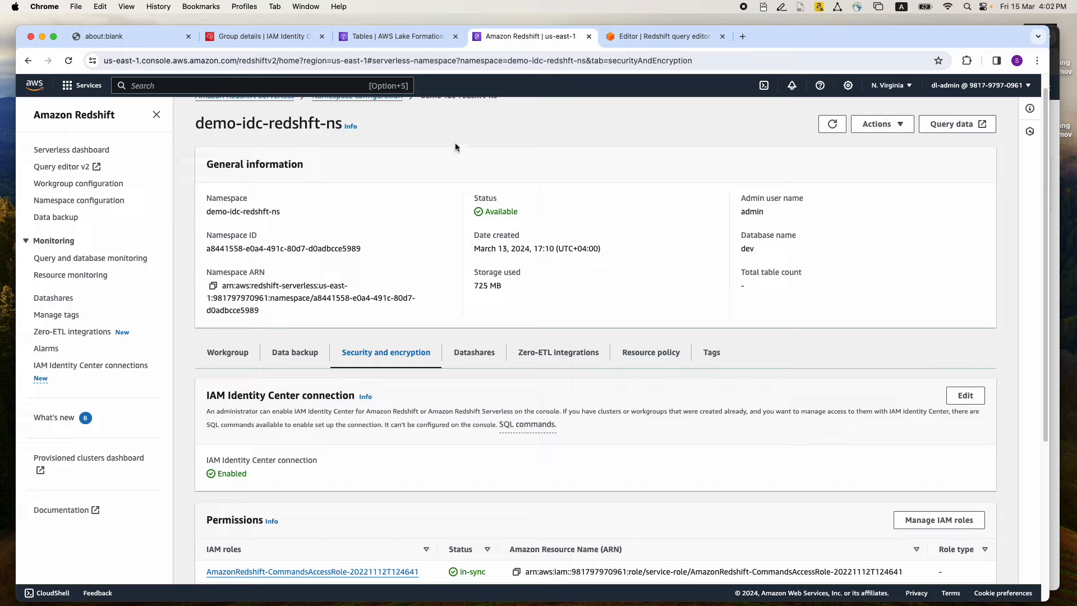
In Redshift query editor v2, run the statements that create the revenue table and insert the ABC Company and Tech Logistics rows
left_click(655, 38)
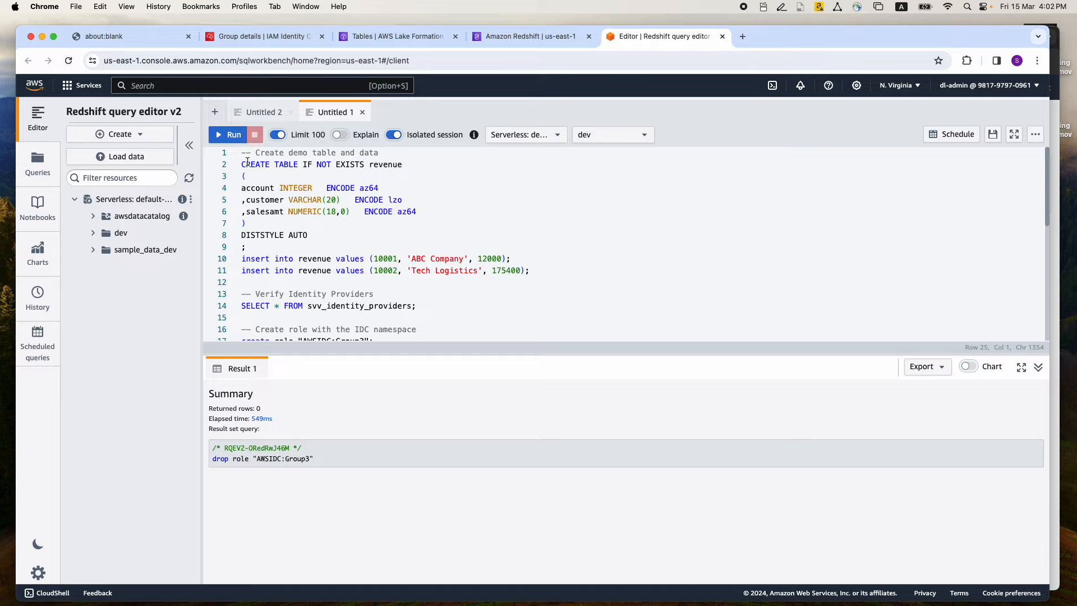
left_click_drag(242, 152, 261, 239)
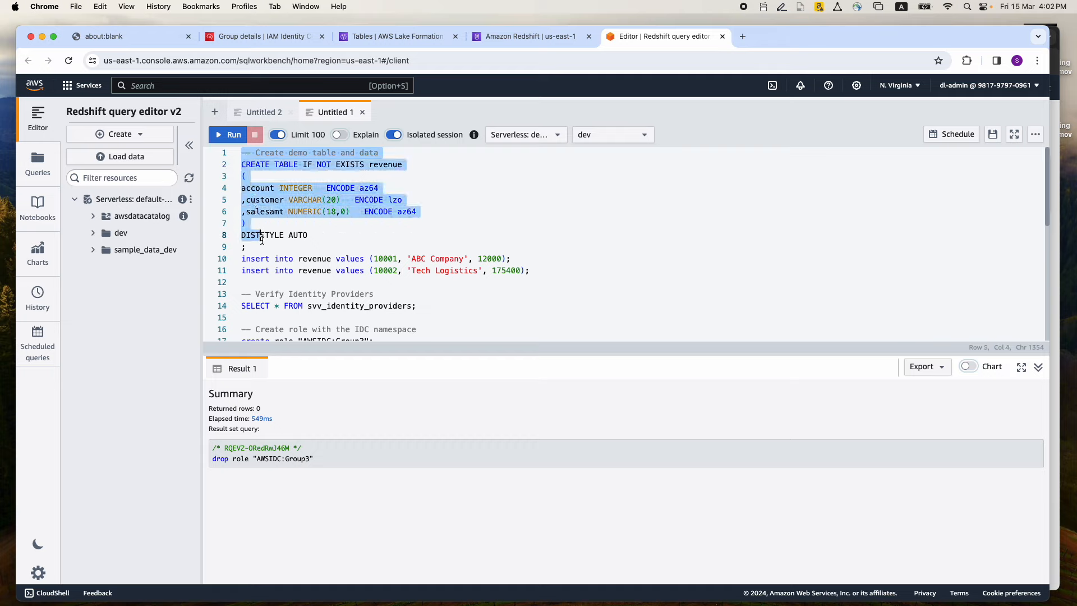
left_click(268, 199)
double_click(263, 213)
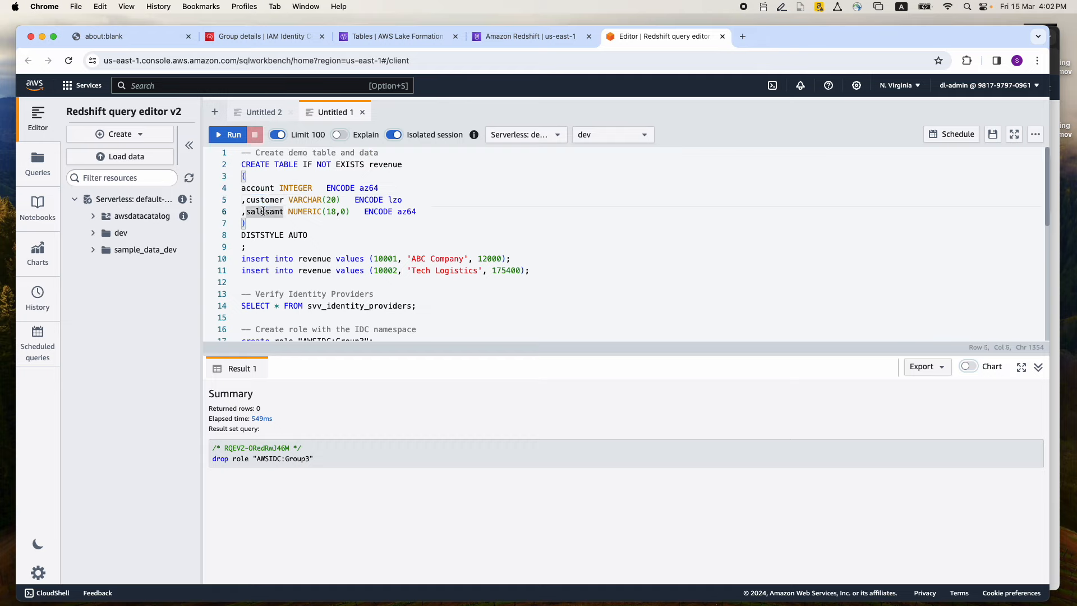
left_click_drag(532, 271, 236, 153)
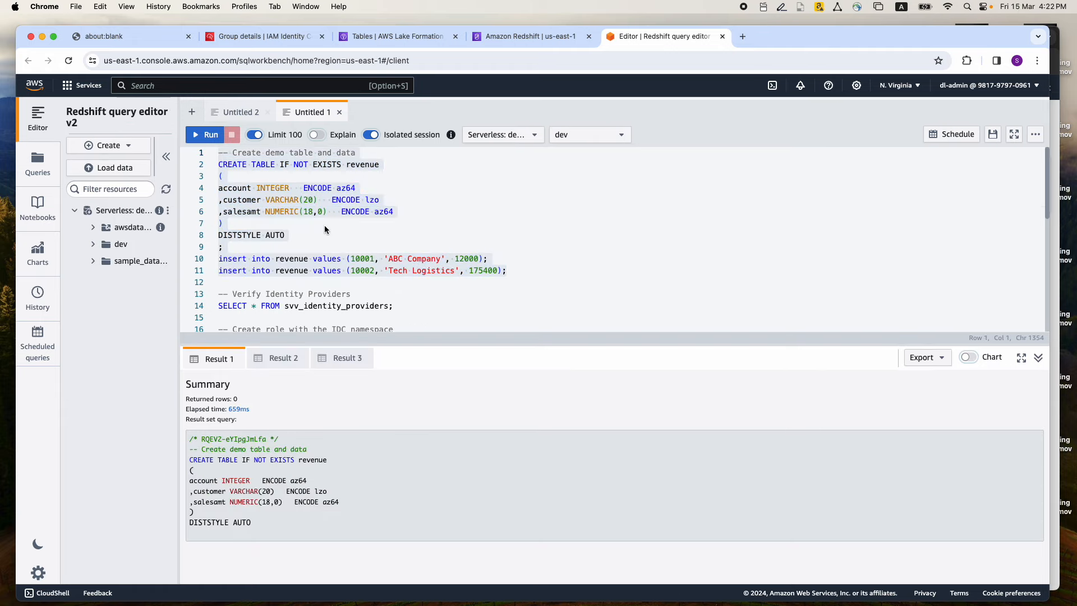
left_click(325, 225)
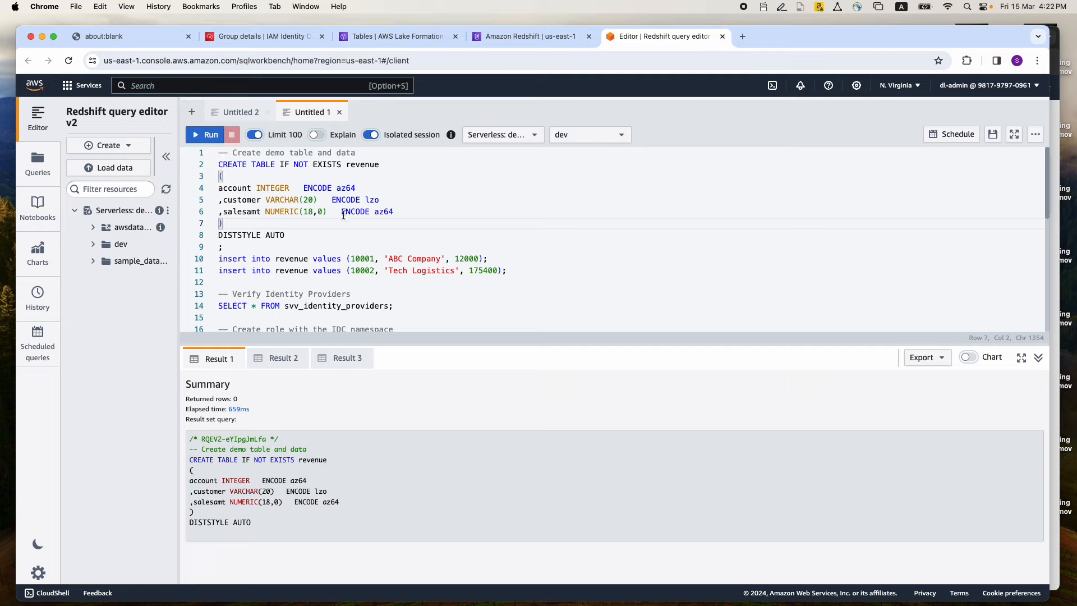
Run the SELECT query on svv_identity_providers and adjust the name, type and instanceid column widths to read the result
scroll(235, 245, "down", 3)
double_click(220, 250)
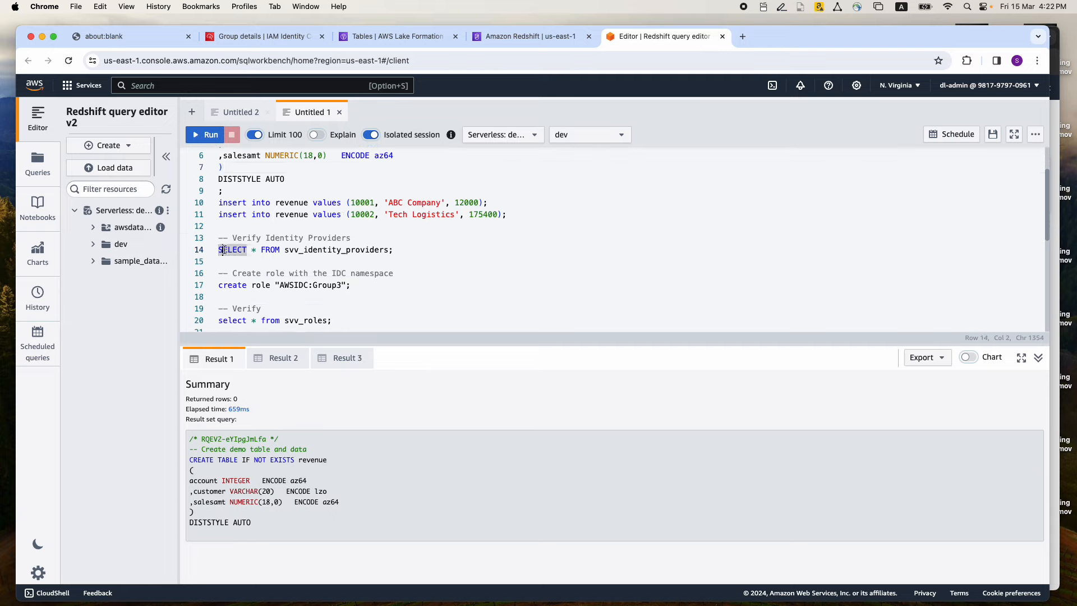
left_click(391, 250)
left_click_drag(391, 250, 218, 250)
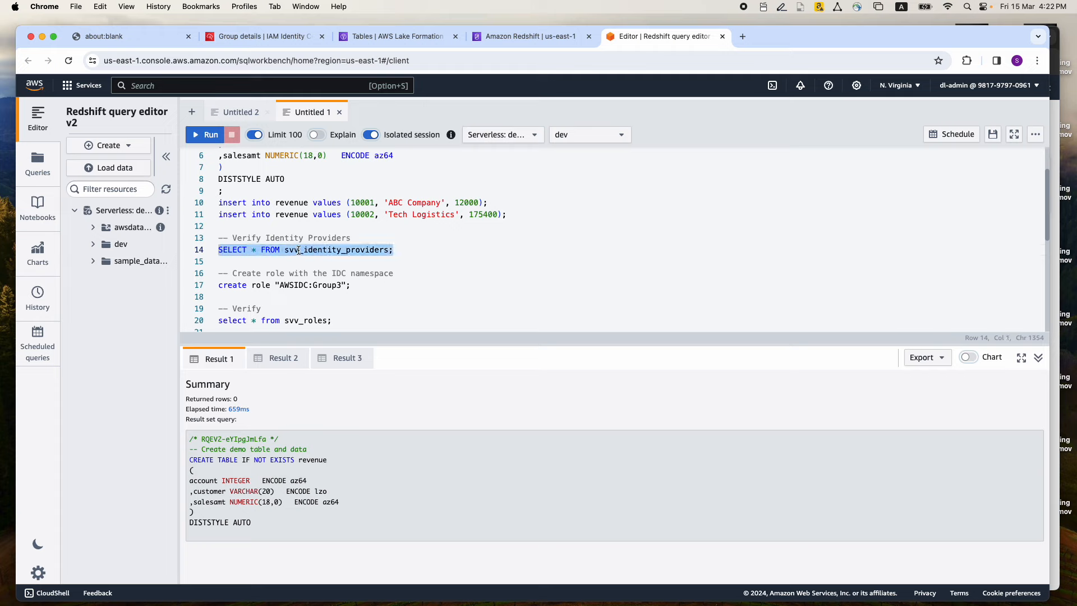
left_click(212, 135)
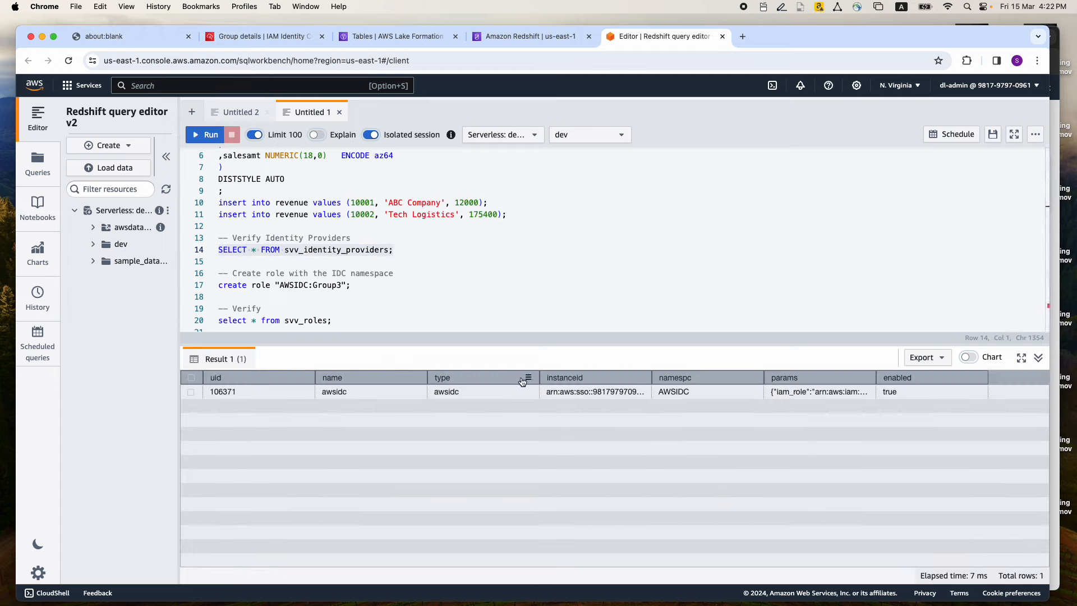
left_click_drag(537, 377, 493, 377)
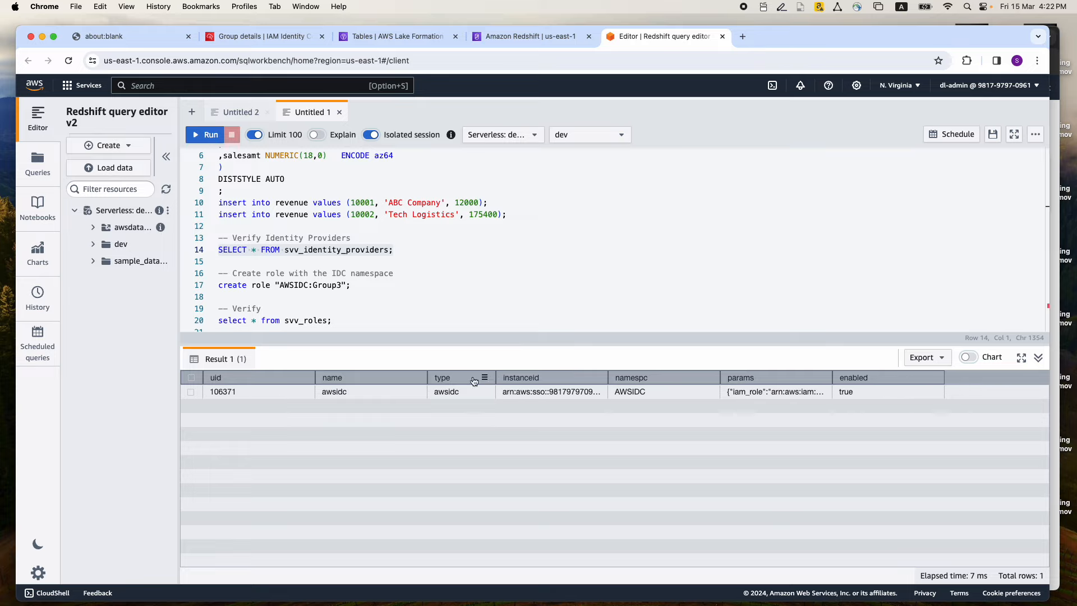
left_click_drag(428, 377, 399, 377)
left_click_drag(579, 377, 615, 375)
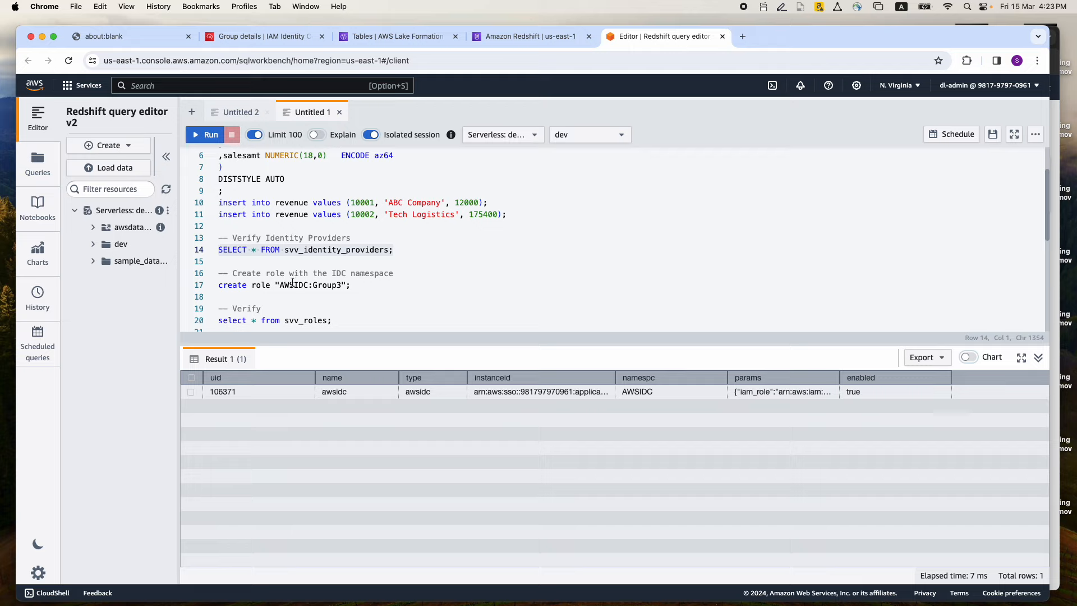
Review the namespace and group parts of the role name, and run the statement creating role "AWSIDC:Group3"
double_click(261, 286)
double_click(260, 286)
double_click(324, 286)
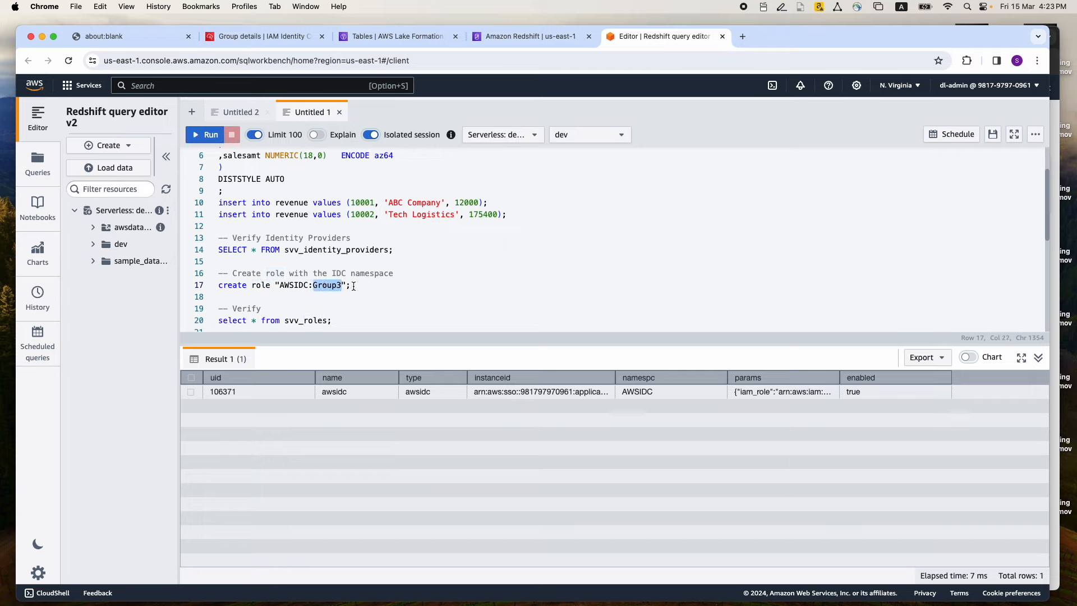
left_click(373, 284)
left_click(333, 286)
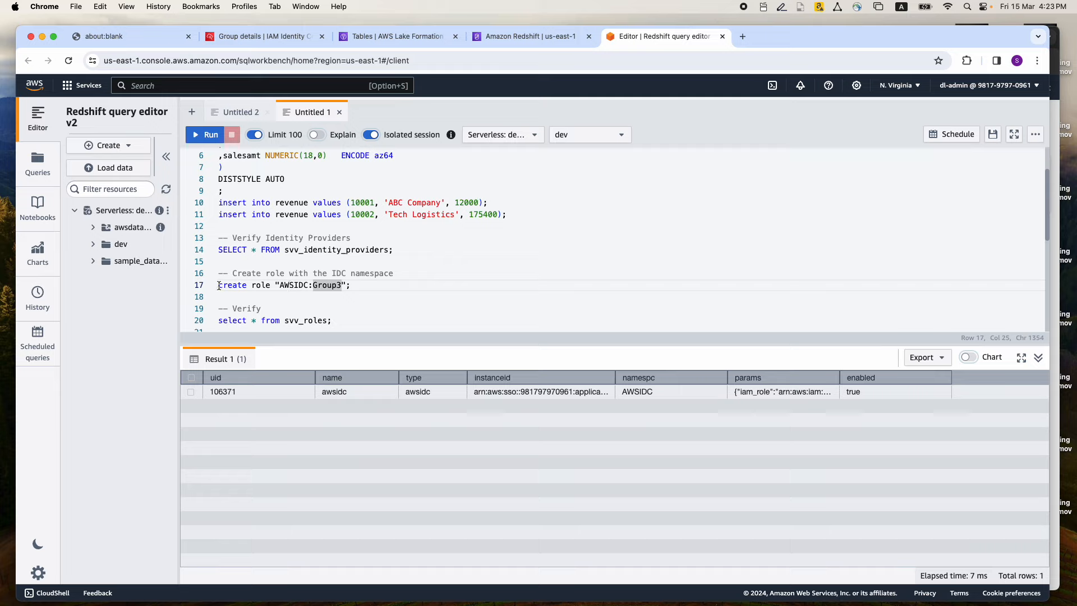
left_click_drag(274, 286, 351, 286)
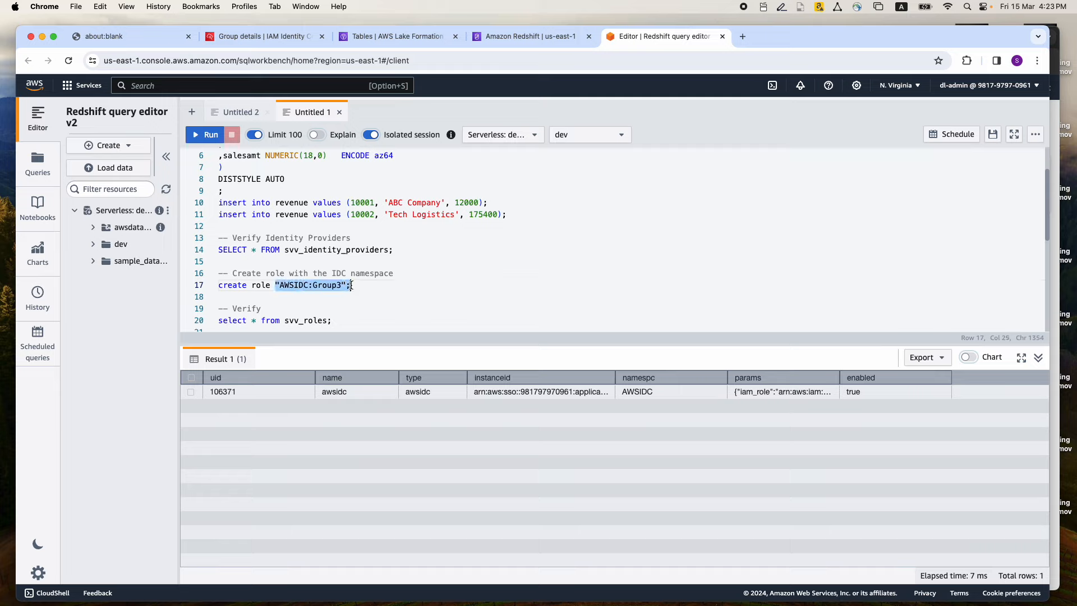
double_click(294, 286)
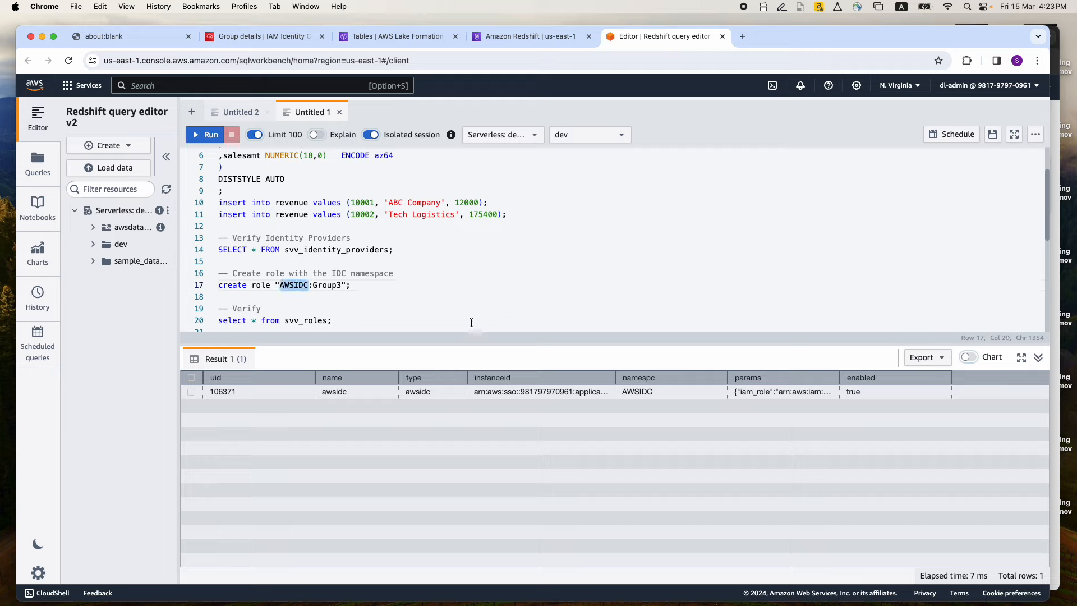
left_click(322, 285)
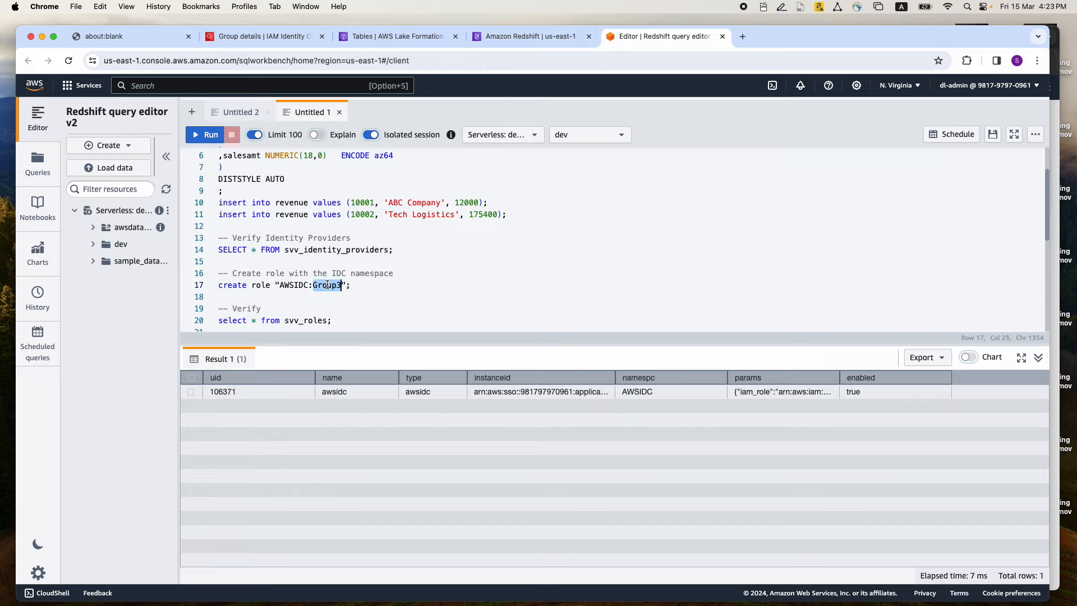
left_click_drag(351, 285, 212, 285)
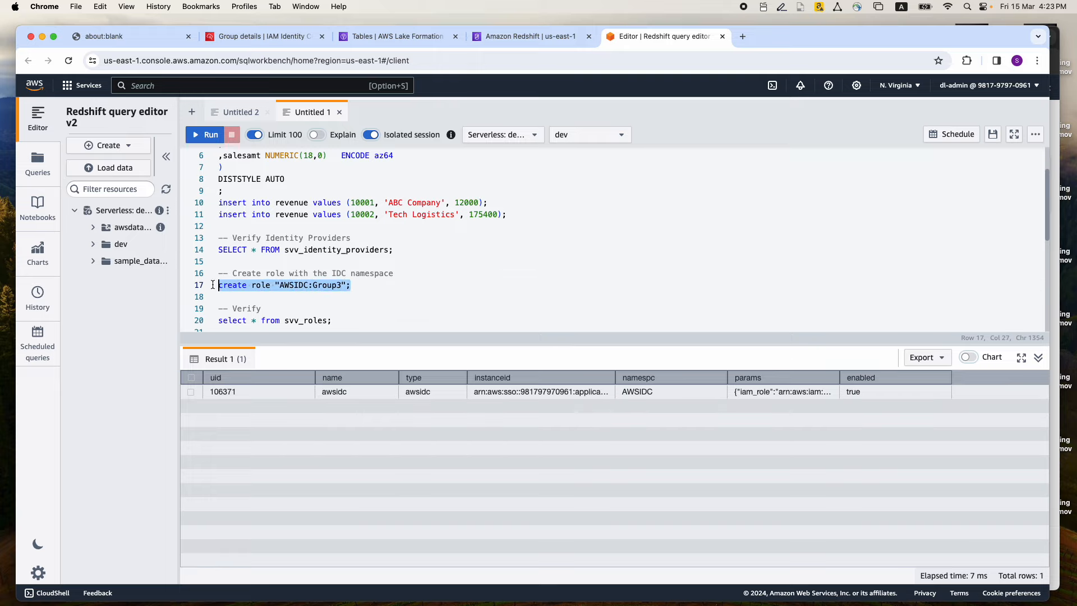
key("super+Return")
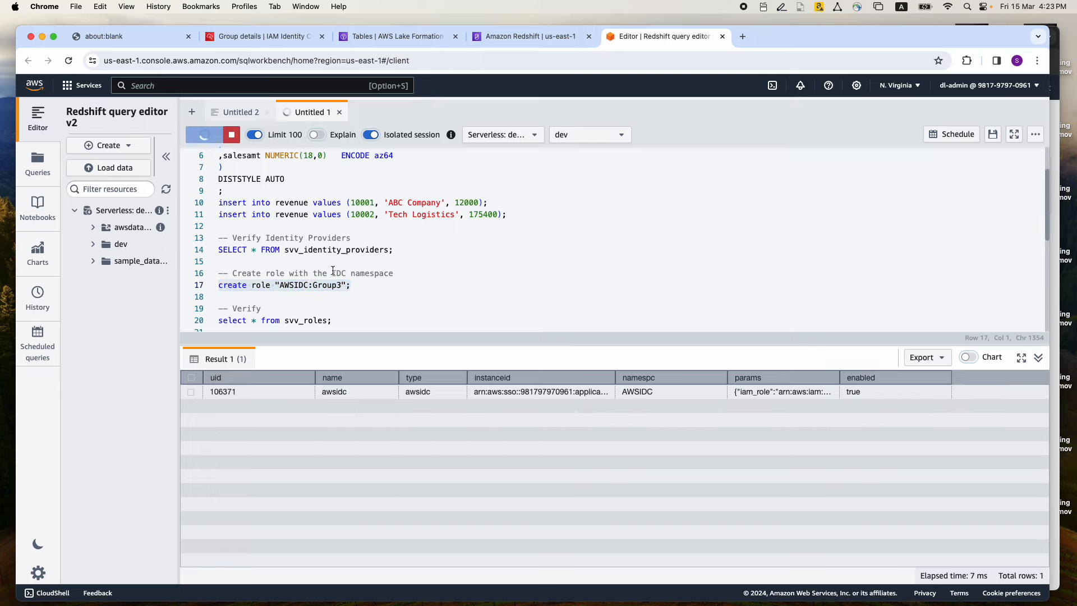
Query svv_roles and widen the external_id column to examine the full ID of the AWSIDC:Group3 role
scroll(333, 261, "down", 2)
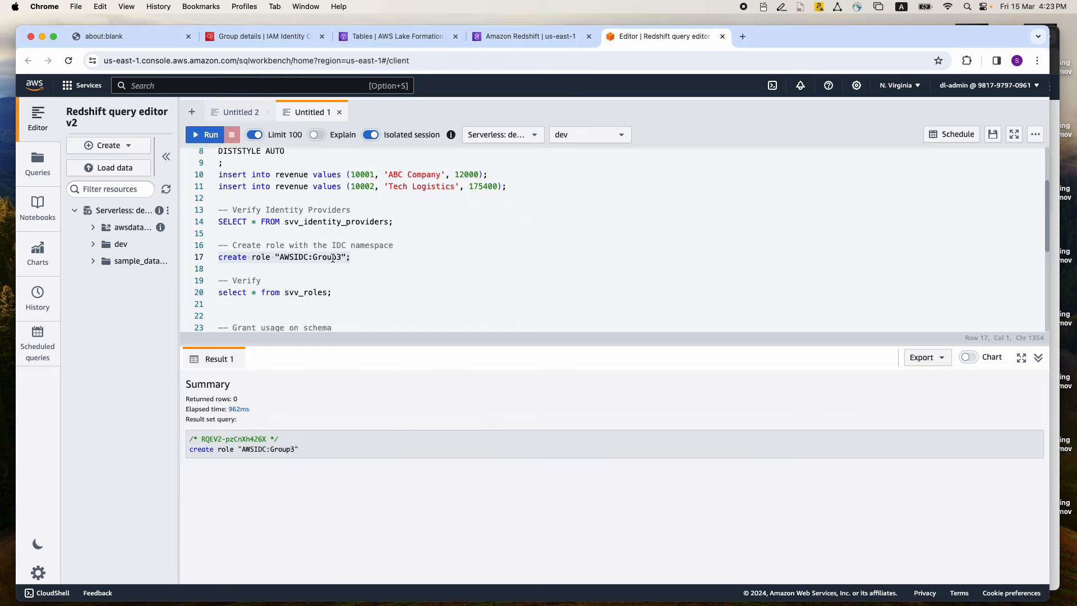
left_click_drag(340, 292, 213, 292)
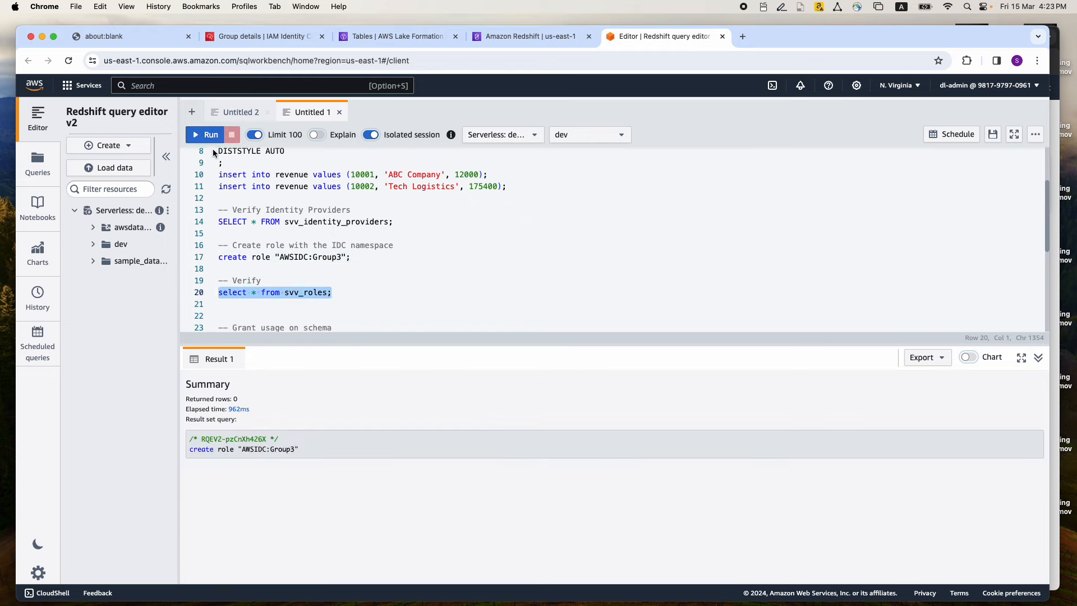
left_click(203, 136)
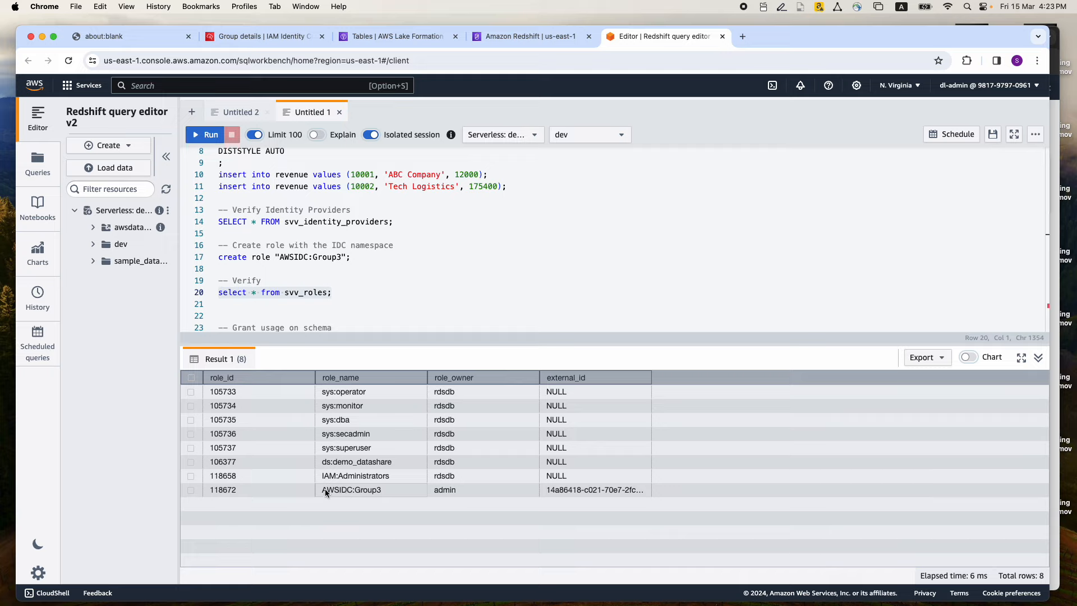
left_click_drag(652, 378, 773, 378)
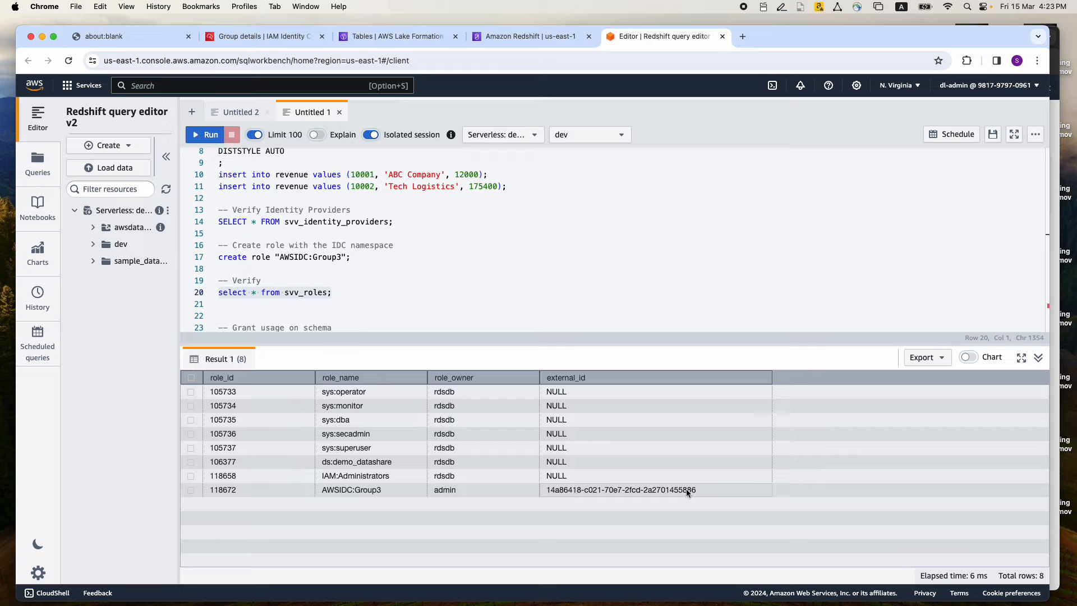
Grant role "AWSIDC:Group3" usage on the public schema and select on the revenue table
scroll(325, 278, "down", 4)
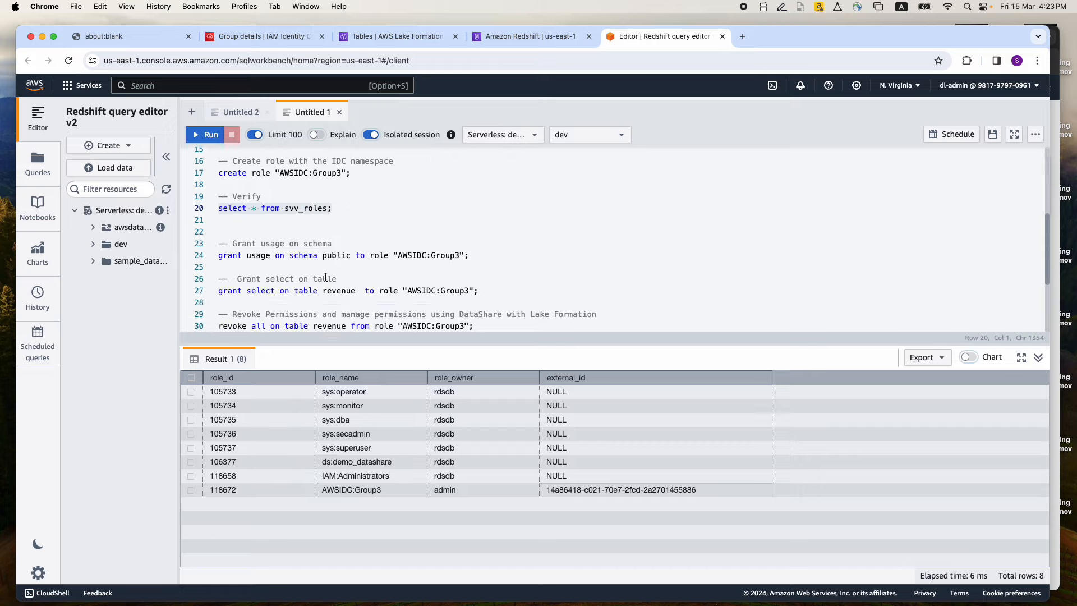
left_click_drag(469, 256, 201, 257)
left_click(207, 136)
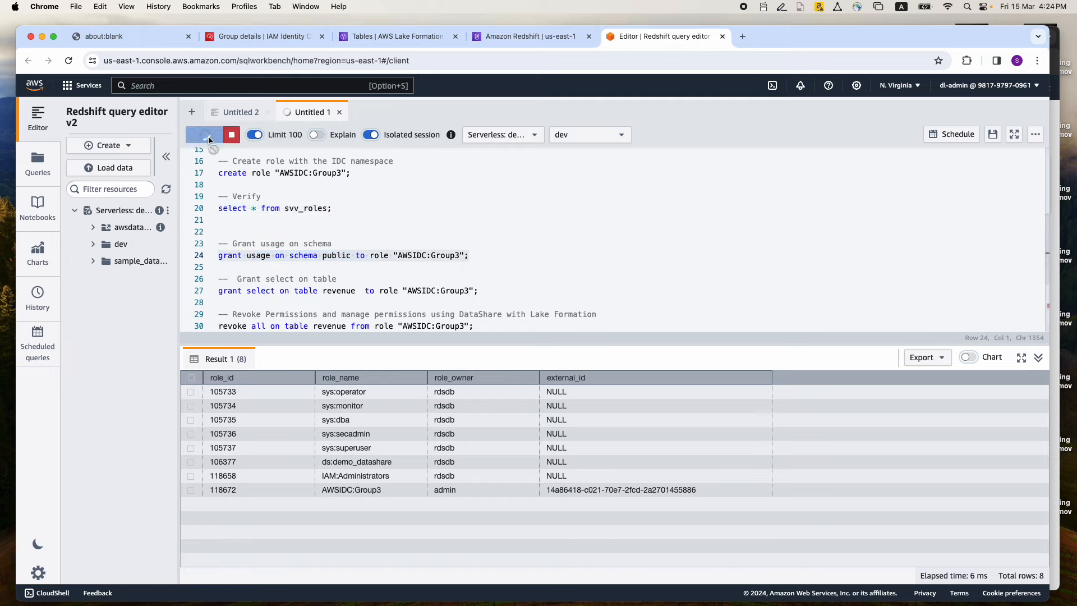
left_click_drag(484, 290, 178, 290)
left_click(202, 132)
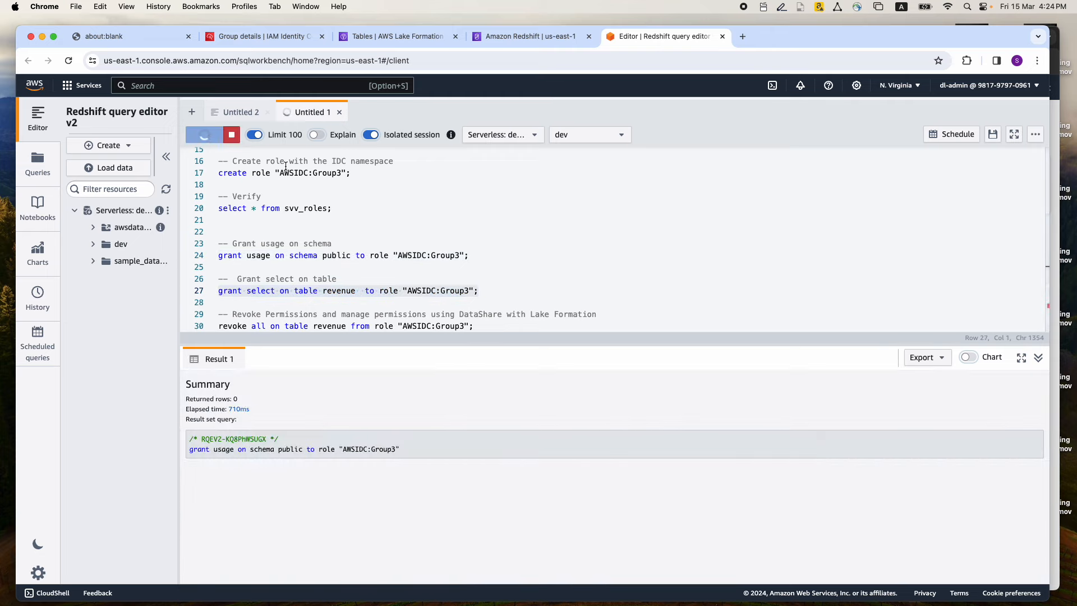
scroll(363, 224, "up", 1)
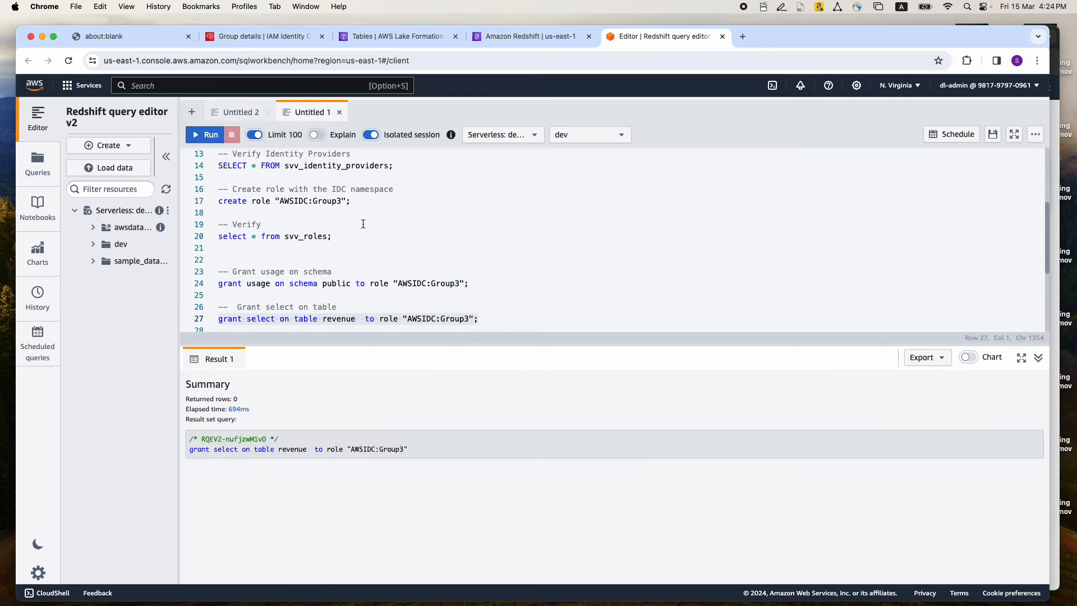
scroll(363, 224, "down", 1)
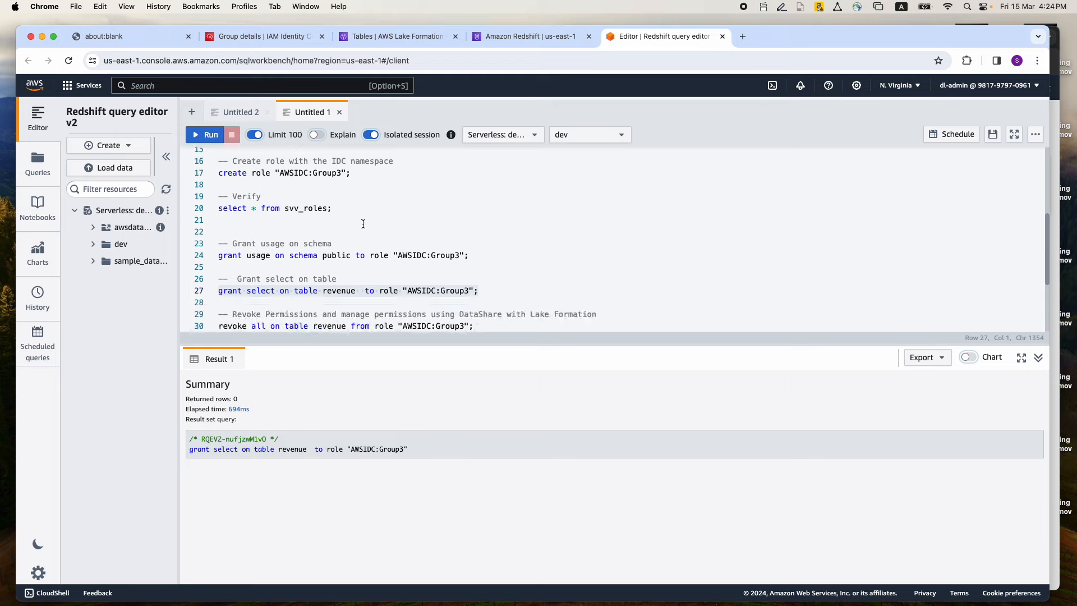
left_click(482, 293)
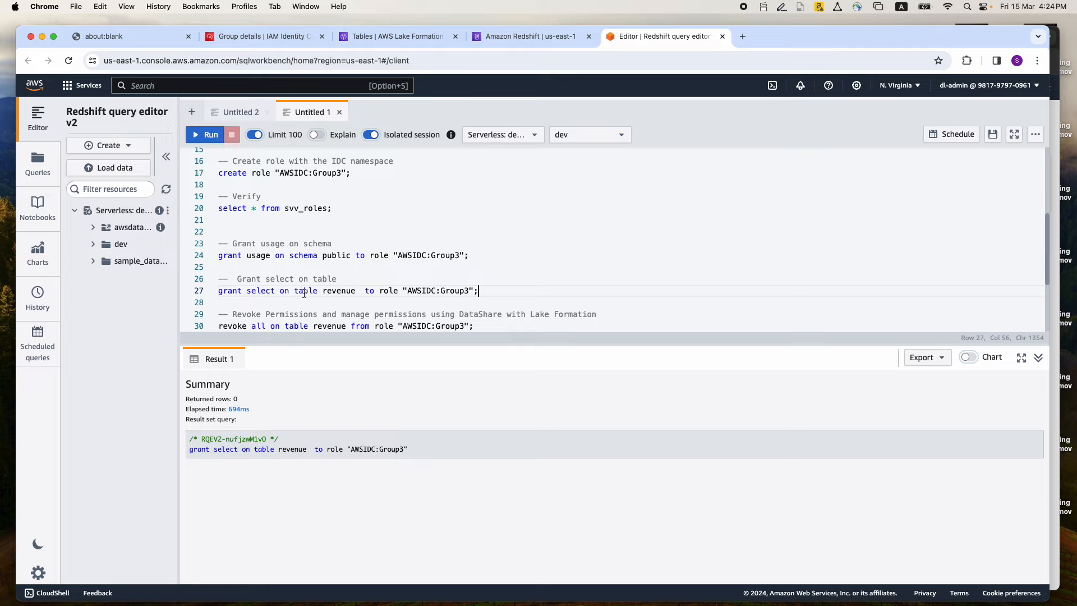
double_click(332, 291)
left_click(481, 288)
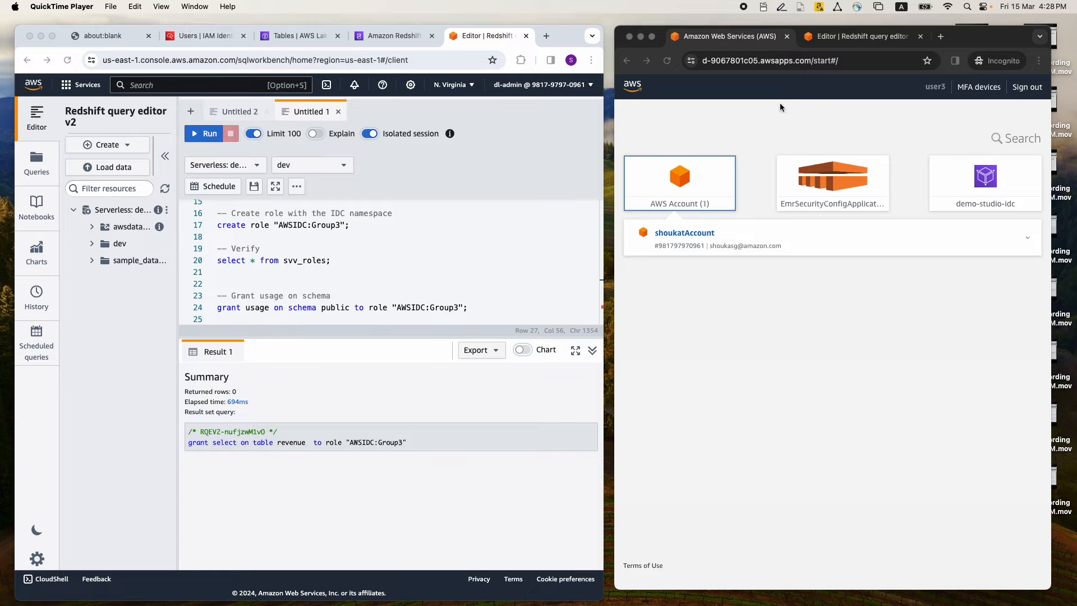
Open the permission sets in IAM Identity Center and widen the name column to read the full permission set name
left_click(694, 337)
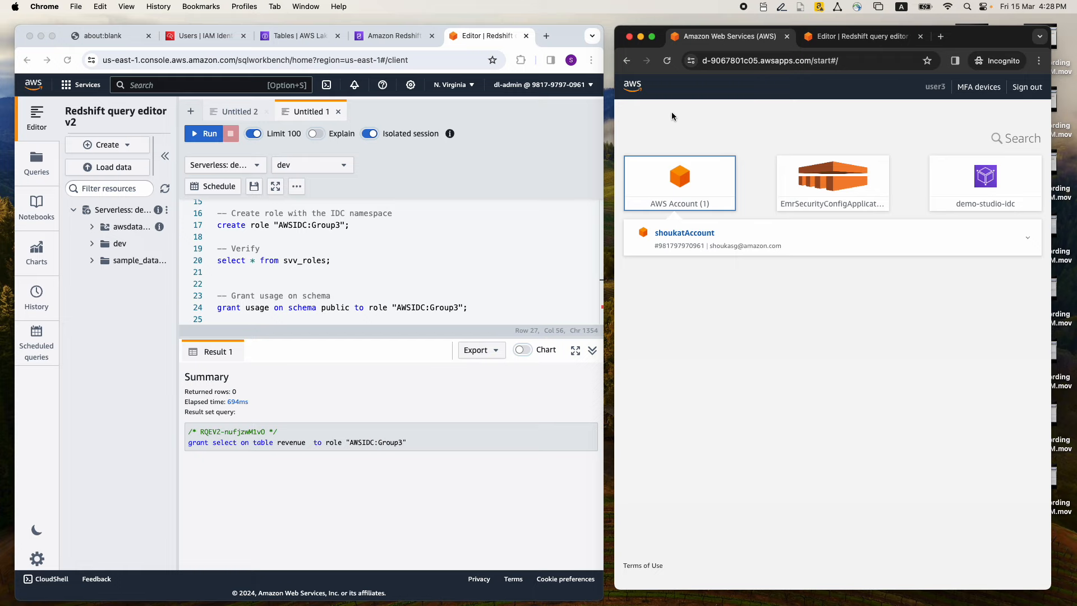
left_click(206, 39)
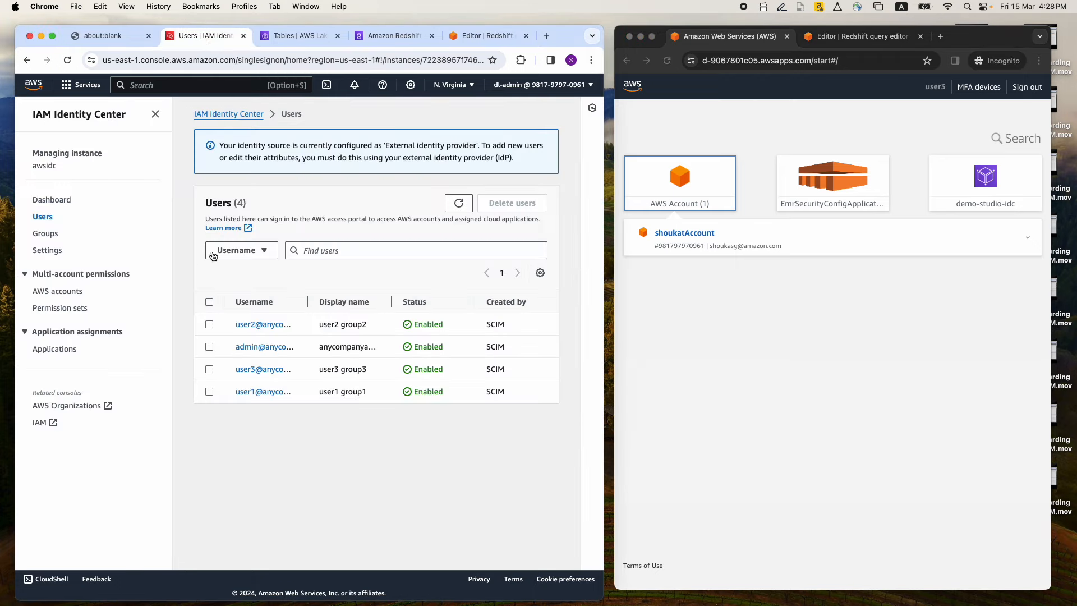
left_click(74, 309)
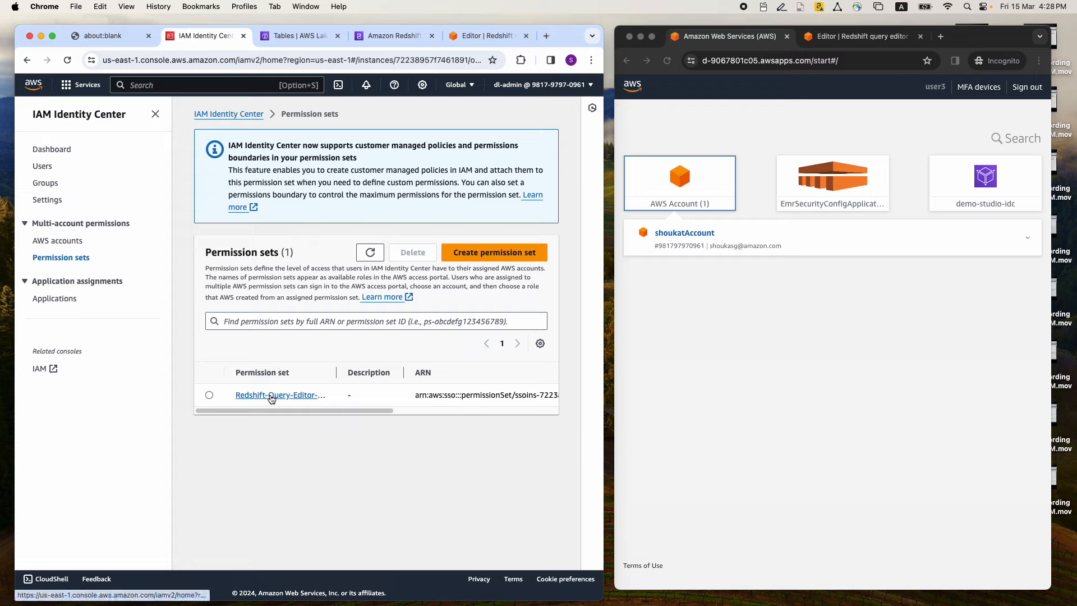
left_click_drag(336, 372, 370, 372)
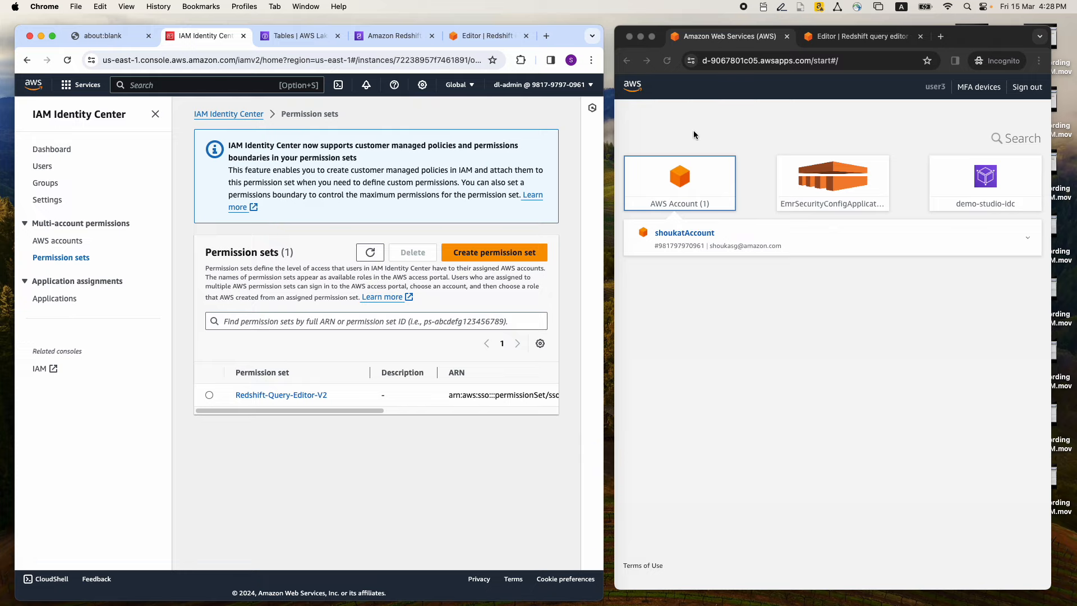
In user3's Redshift query editor, write the query "select * from public.revenue;"
left_click(819, 38)
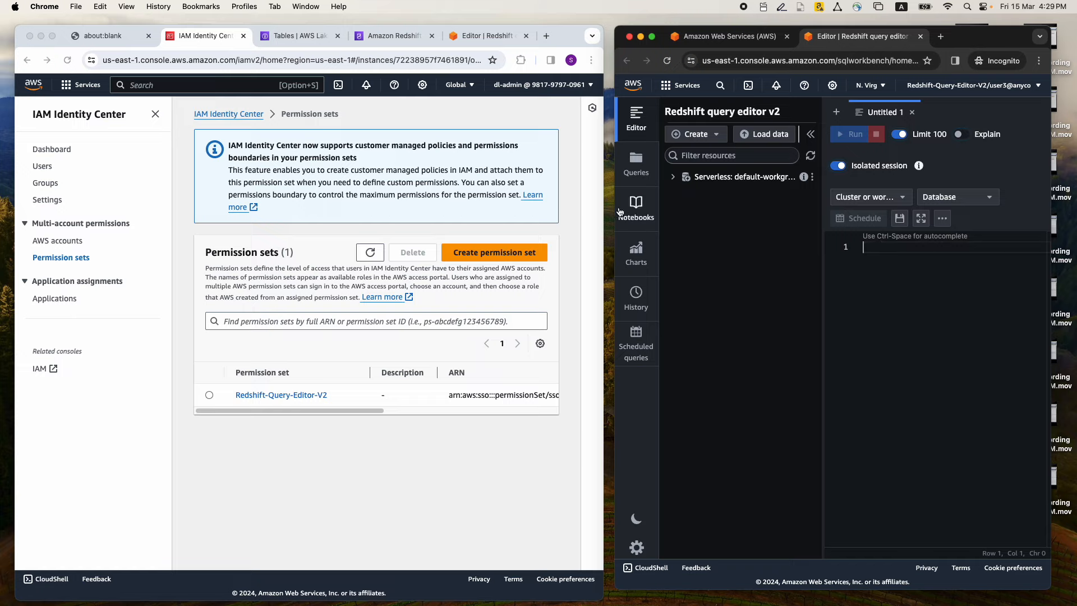
type("select * from")
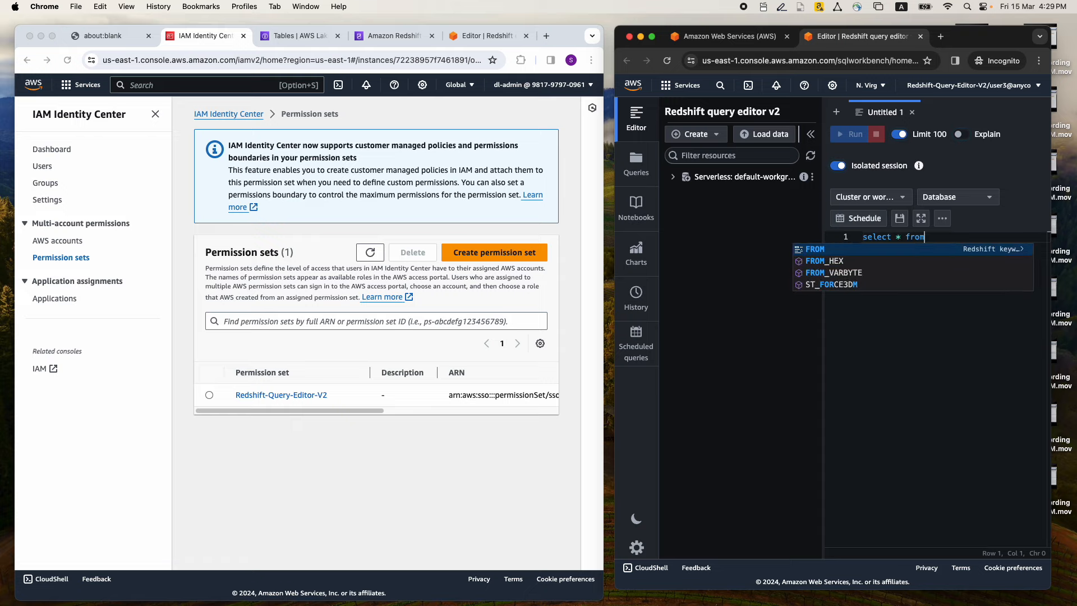
type(" pul")
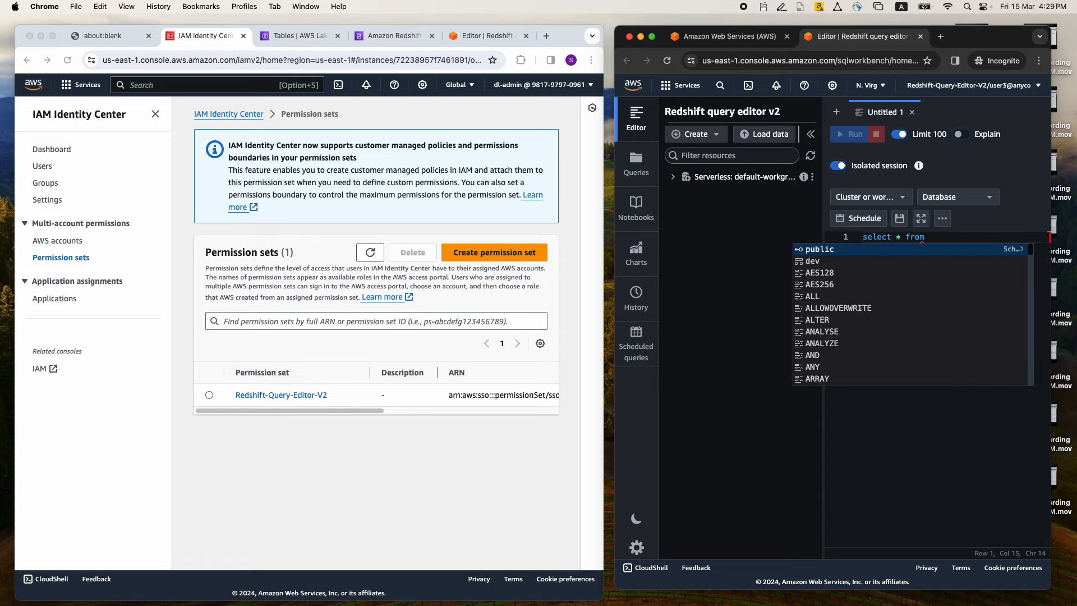
type("ic.revenue;")
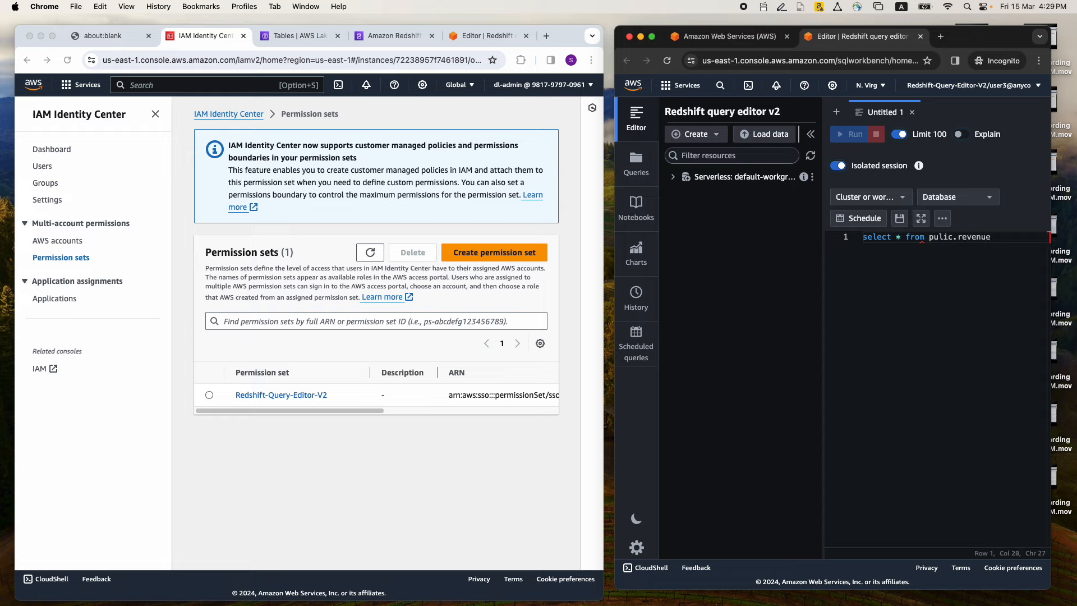
left_click(939, 236)
type("b")
left_click(1003, 237)
Connect user3 to the Serverless default workgroup, run the revenue query, and examine the result columns including salesamt
left_click_drag(615, 177, 611, 175)
left_click(668, 179)
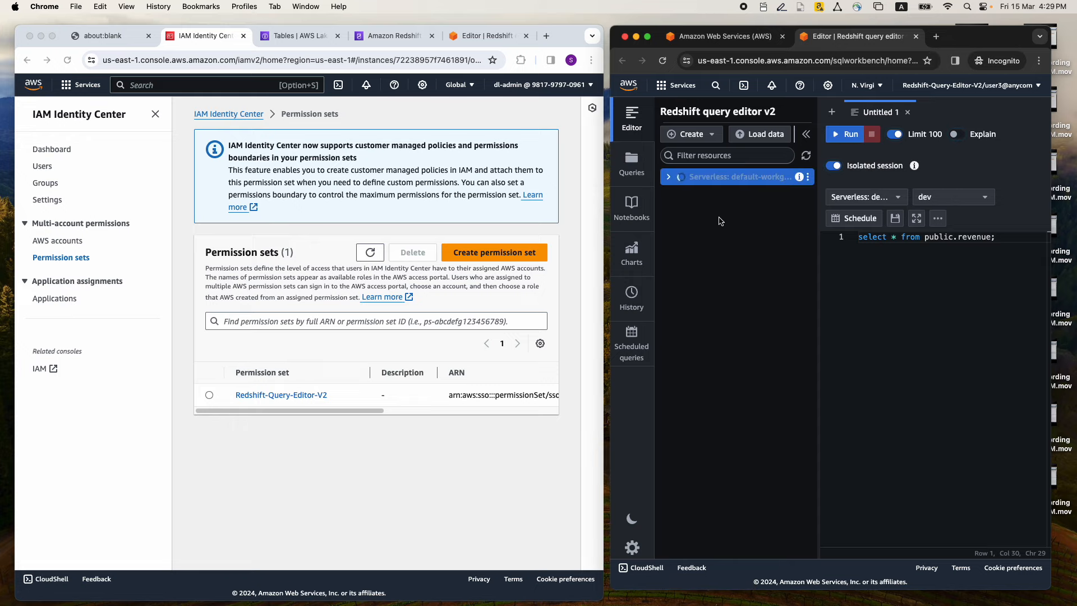
left_click(842, 136)
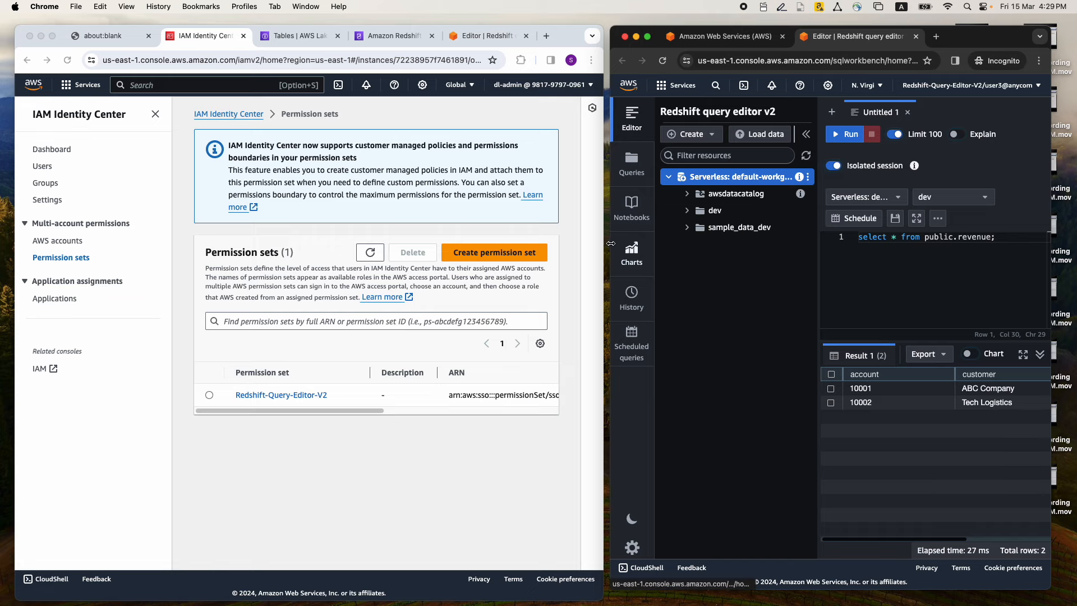
left_click_drag(610, 262, 506, 262)
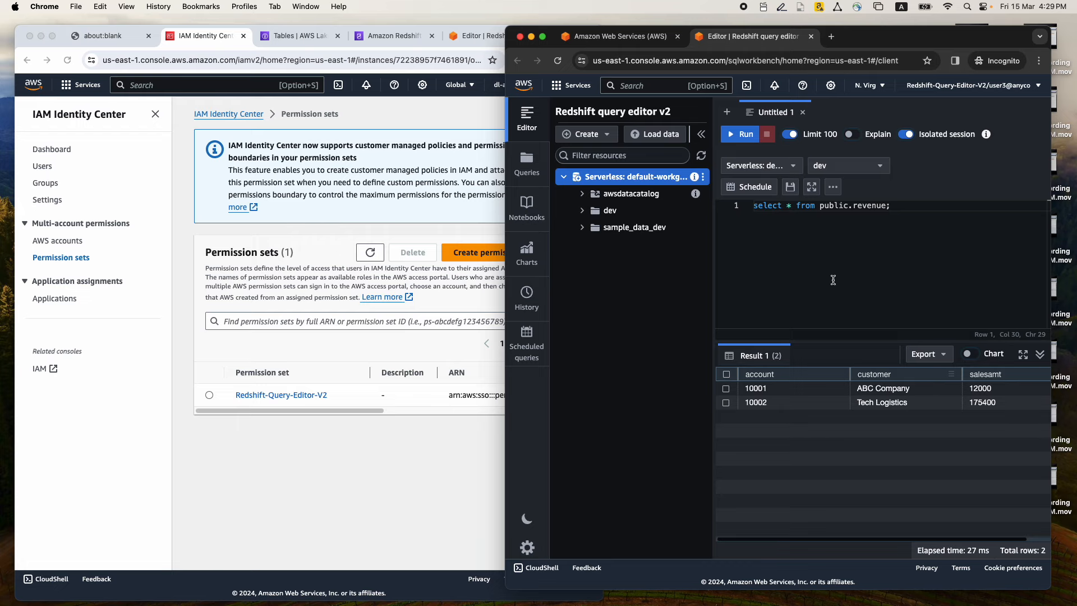
left_click_drag(508, 231, 606, 228)
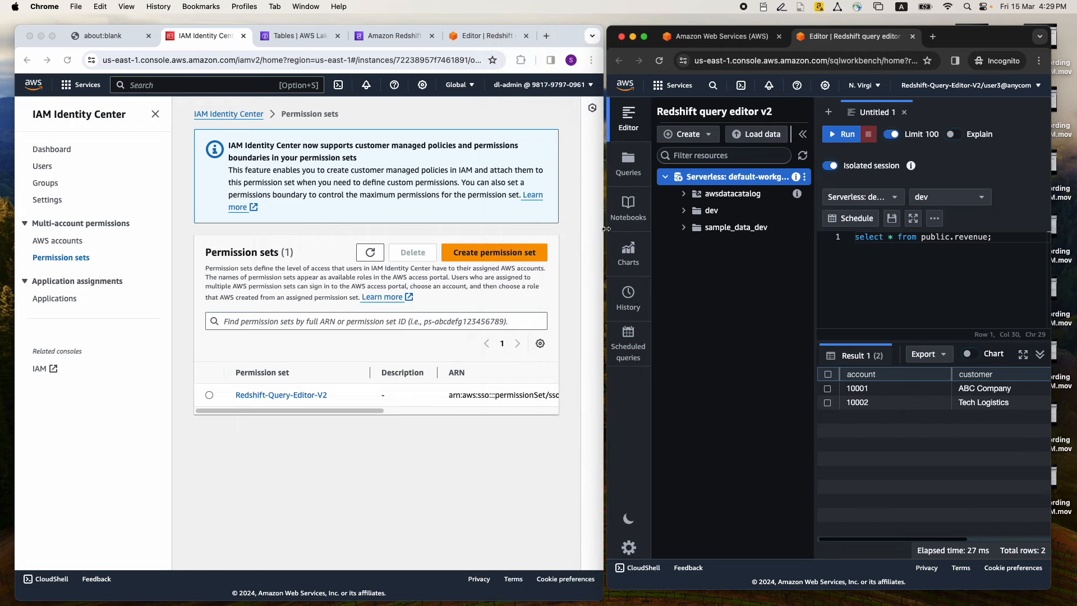
In the admin's query editor, revoke all permissions on table revenue from role "AWSIDC:Group3"
left_click(465, 38)
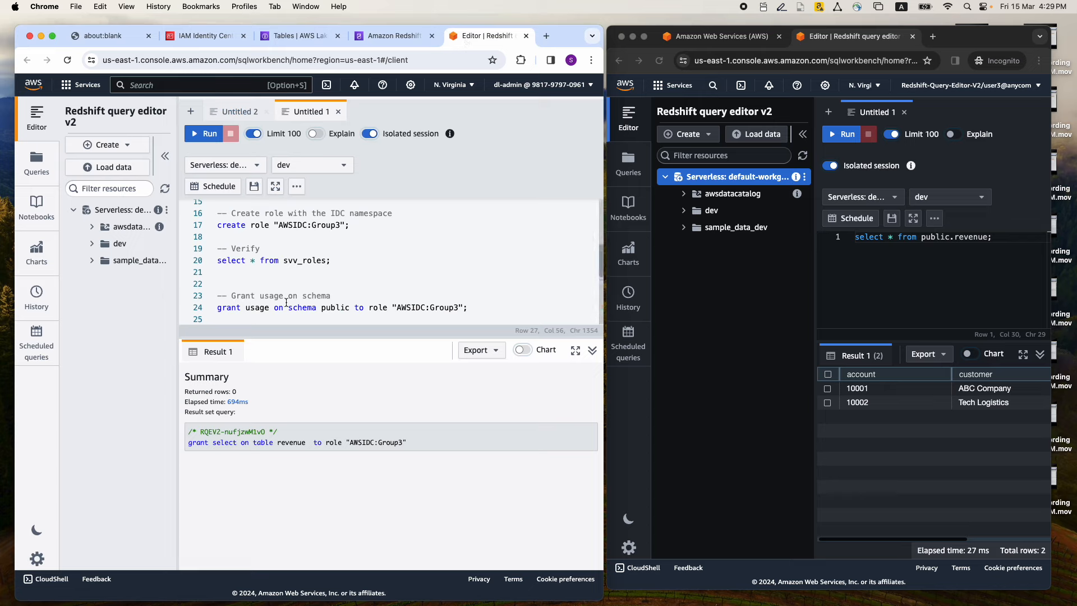
scroll(286, 303, "down", 3)
scroll(335, 292, "down", 1)
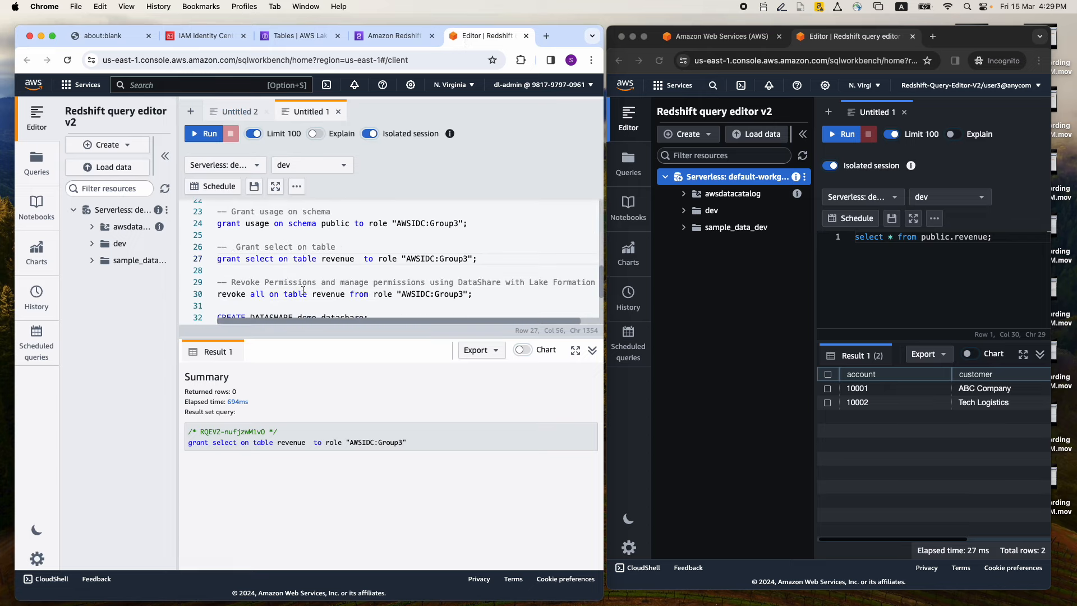
left_click_drag(218, 295, 477, 295)
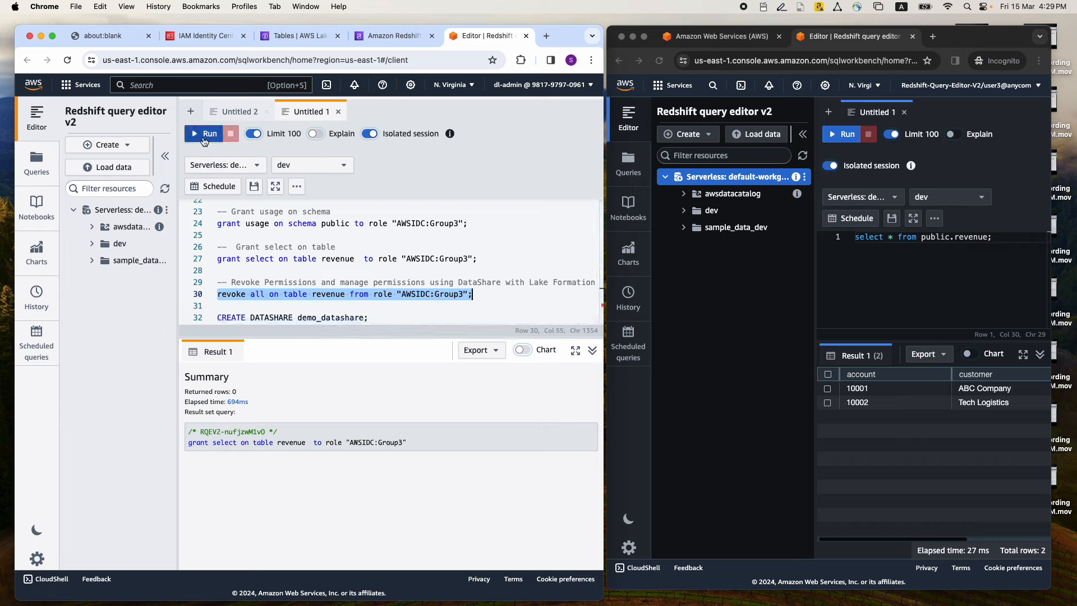
left_click(205, 142)
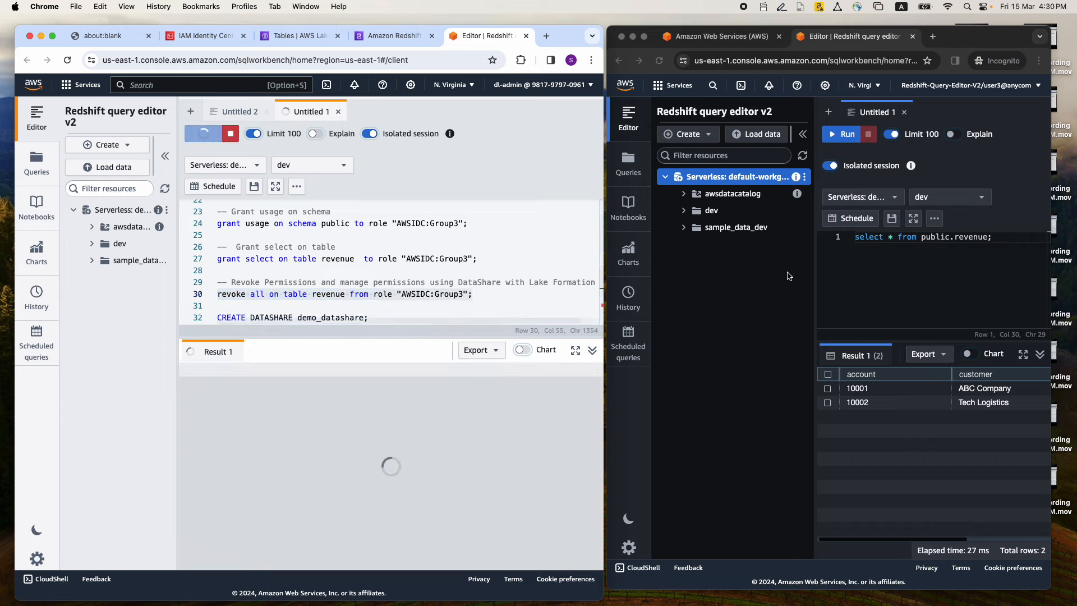
Rerun the select query on public.revenue as user3 to check access after the revoke
left_click(889, 269)
left_click_drag(998, 237, 847, 237)
left_click(841, 134)
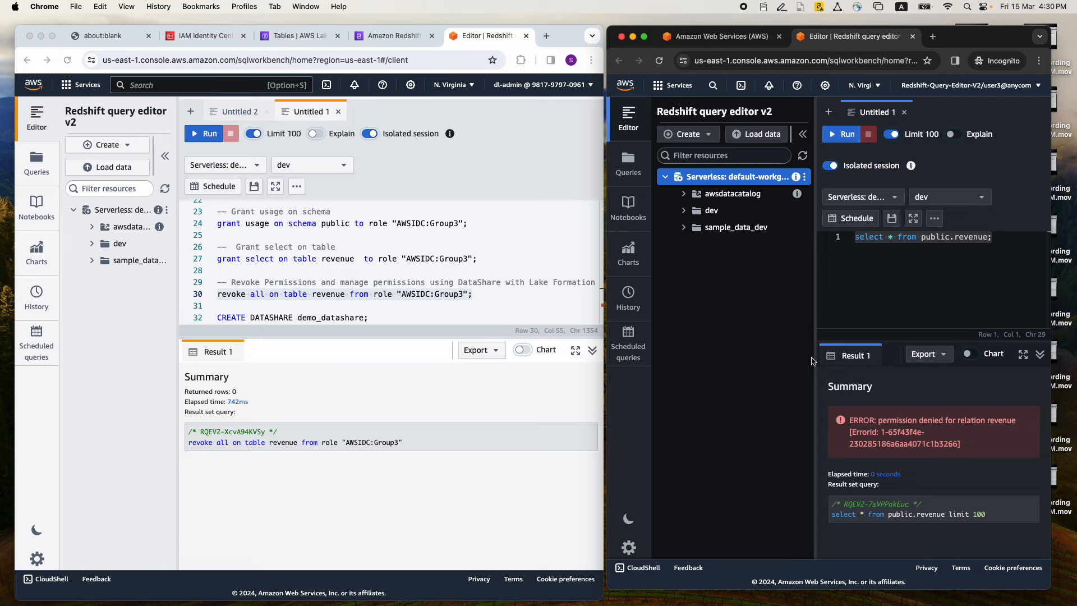
As admin, create datashare demo_datashare, add schema public and table revenue, and grant its usage to the account via data catalog
scroll(364, 261, "down", 3)
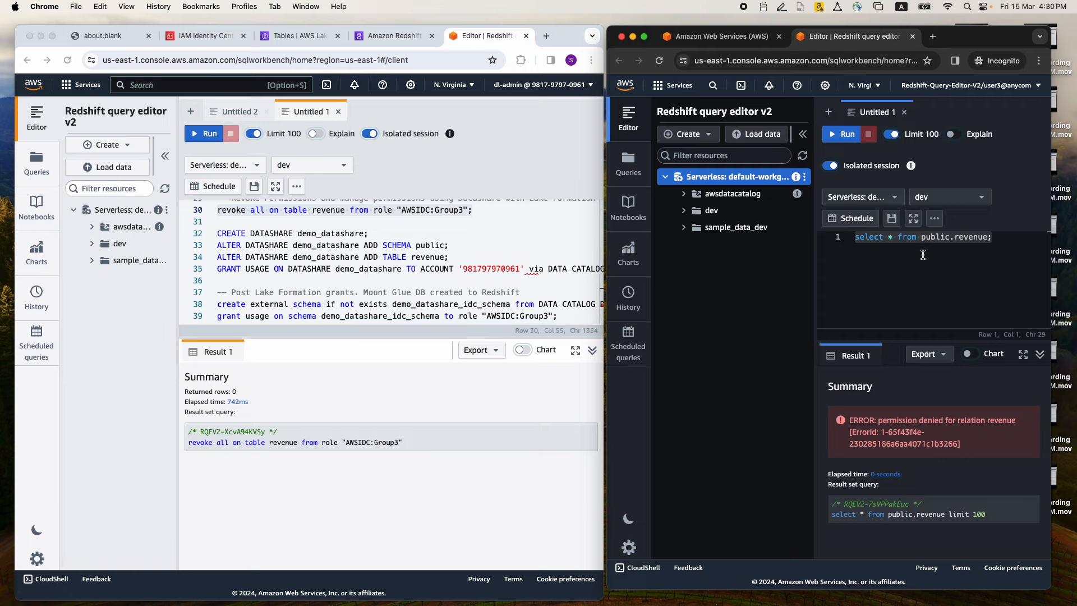
left_click(541, 239)
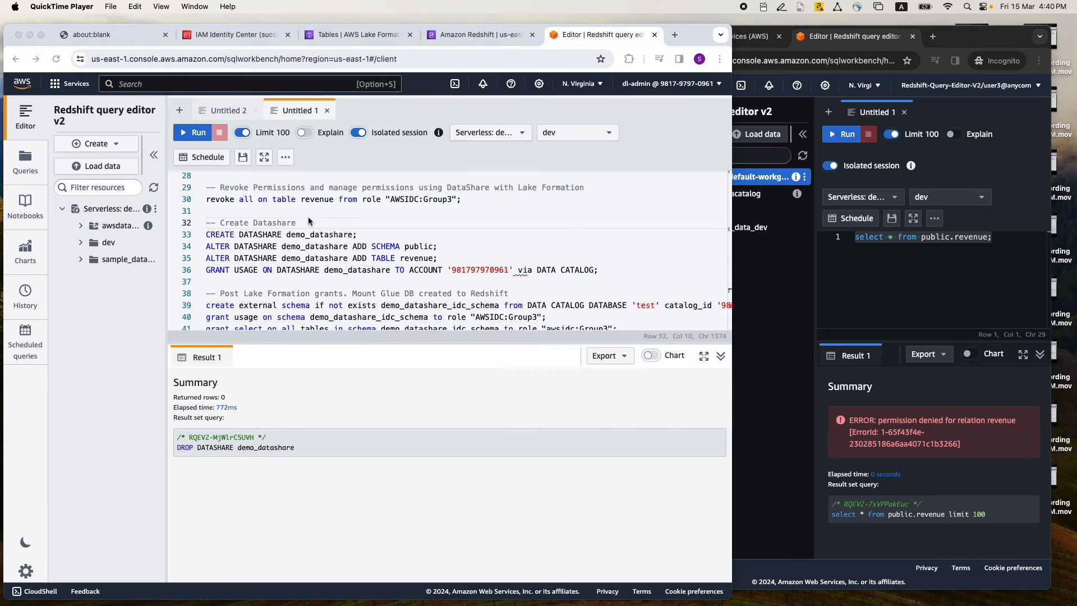
left_click(308, 221)
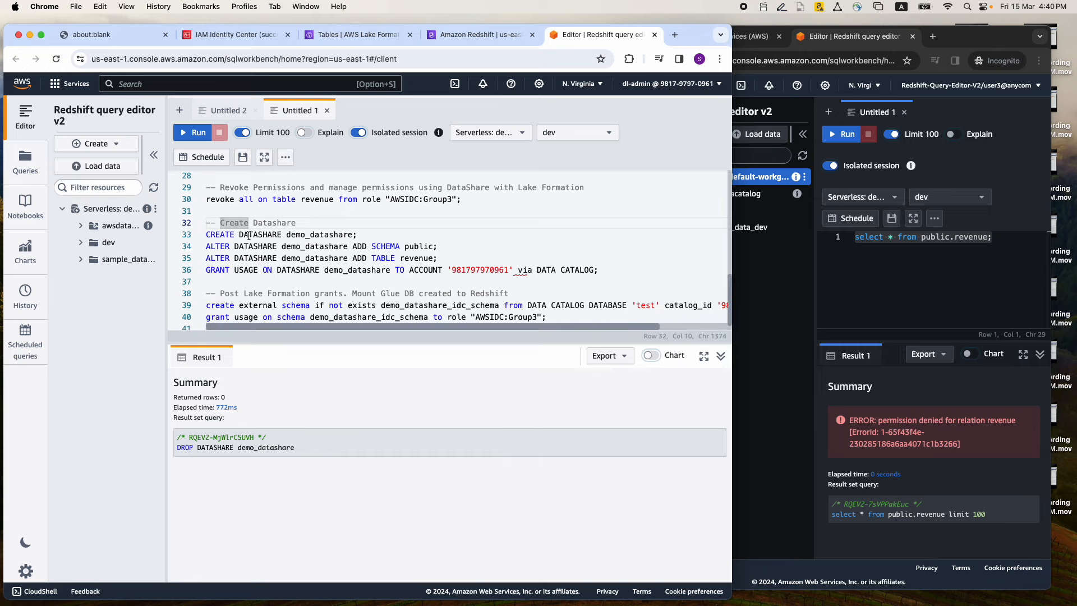
double_click(317, 235)
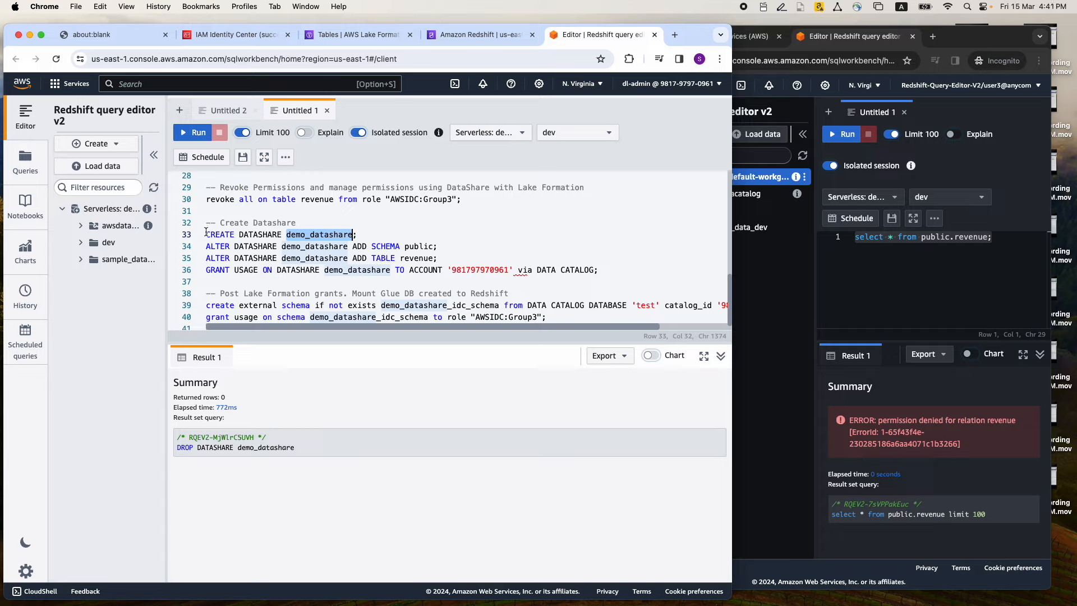
left_click_drag(599, 268, 203, 223)
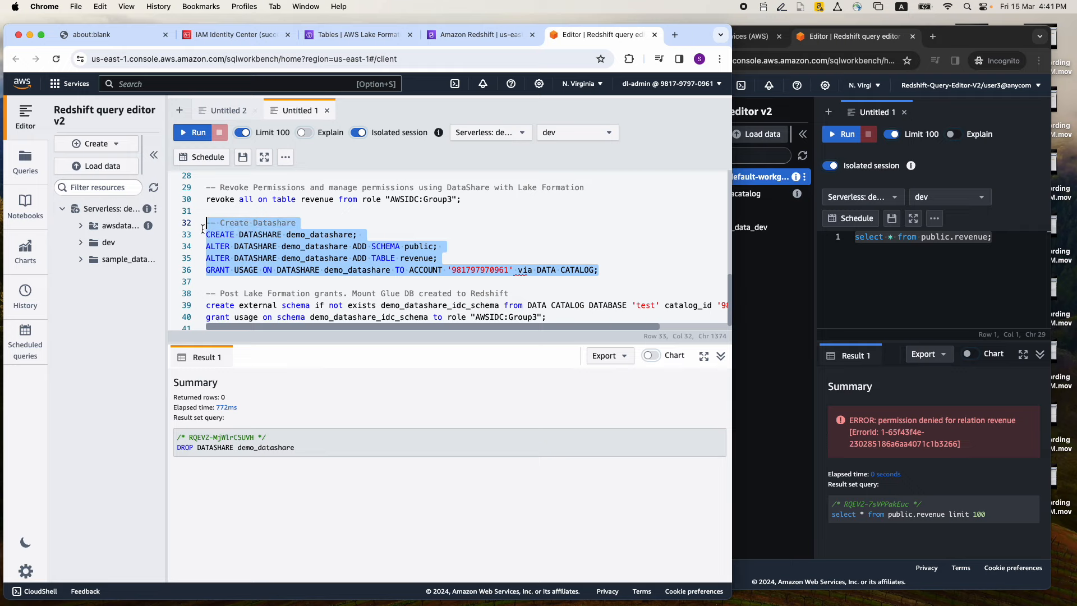
left_click(194, 133)
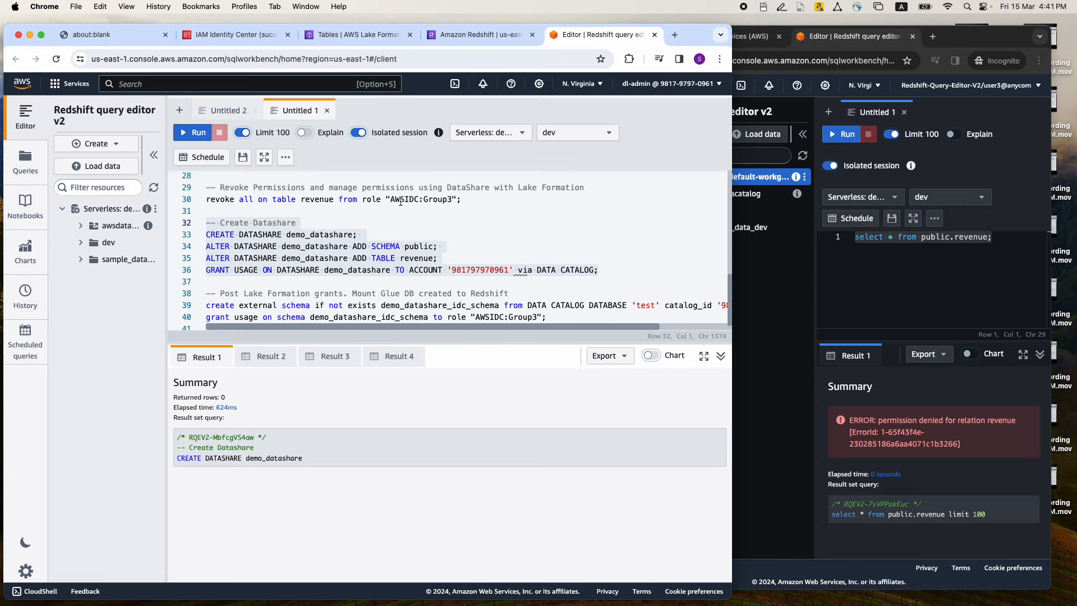
Open the details of demo_datashare from the datashares created in this account in the Amazon Redshift console
left_click(454, 34)
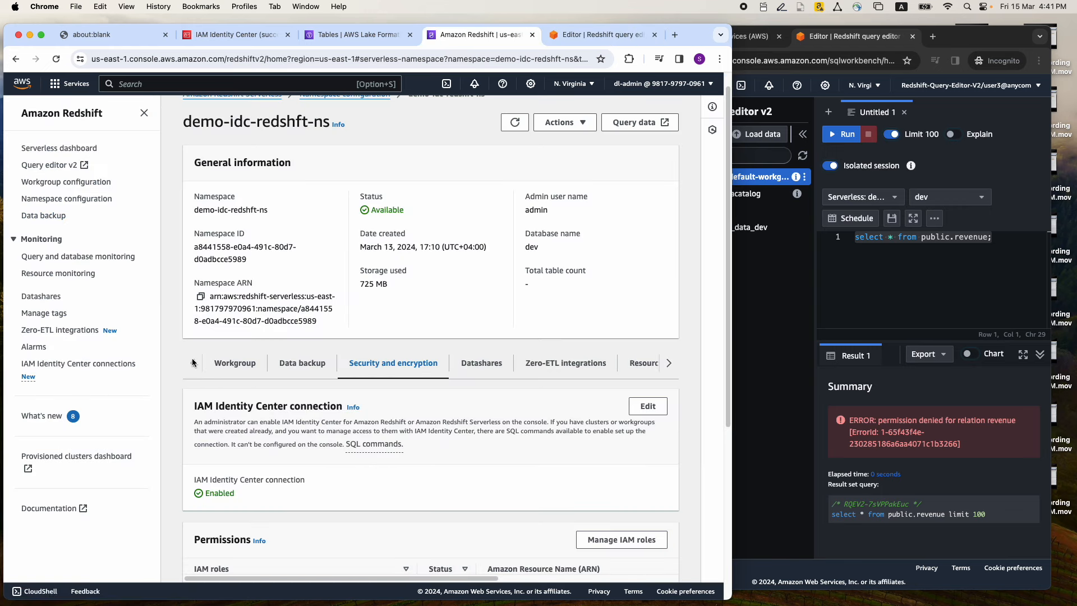
left_click(59, 149)
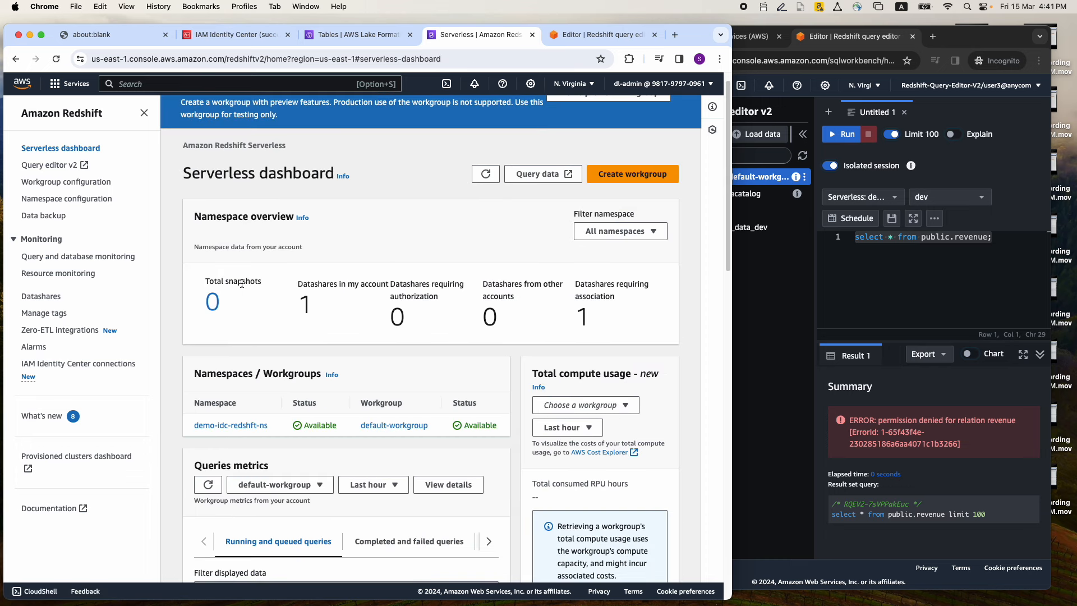
left_click(55, 297)
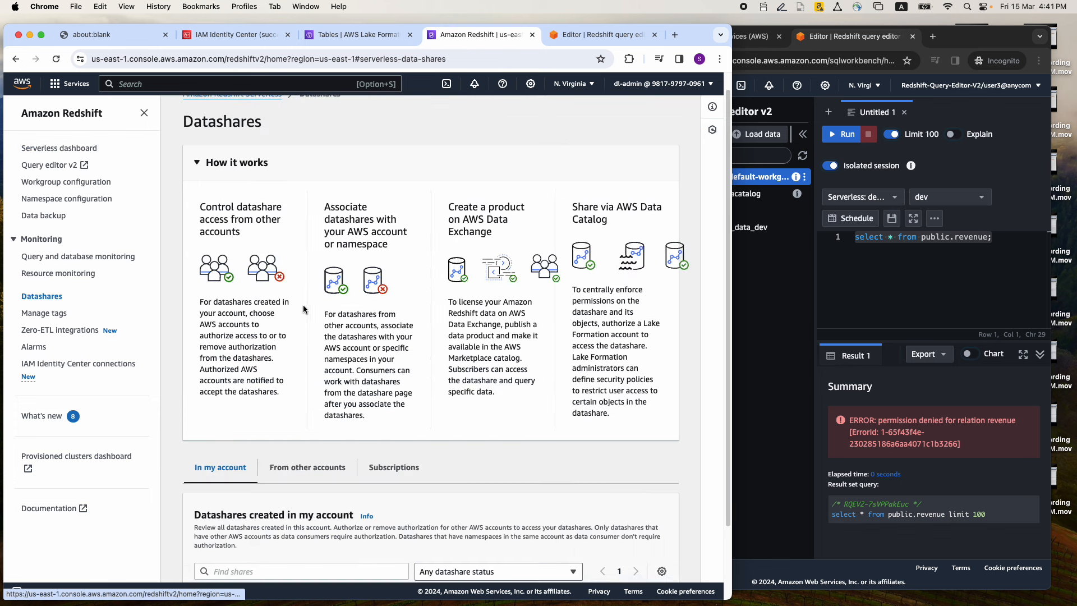
scroll(297, 286, "down", 3)
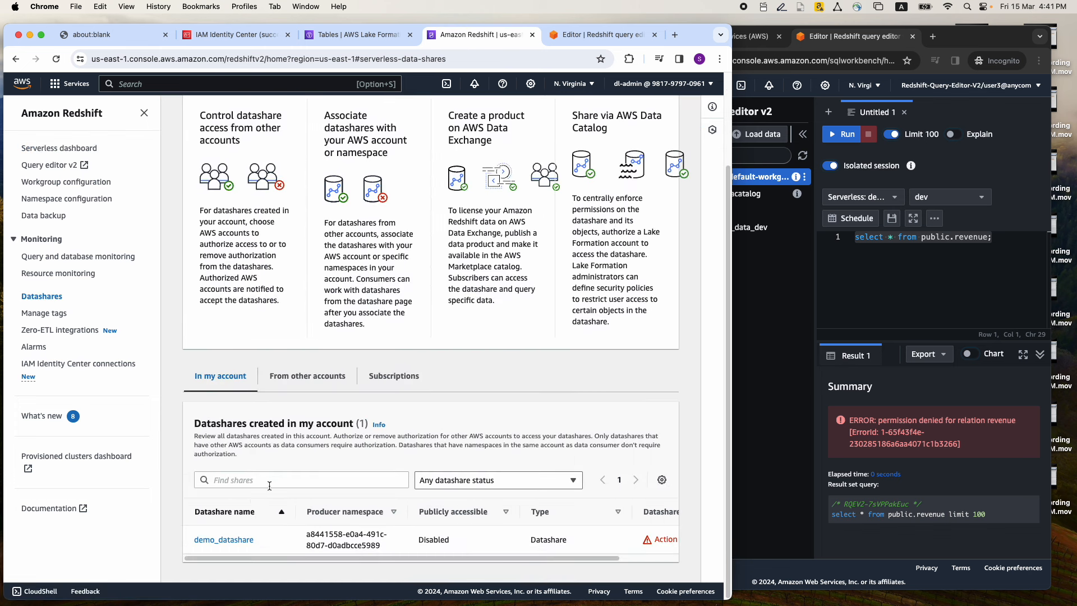
left_click(225, 542)
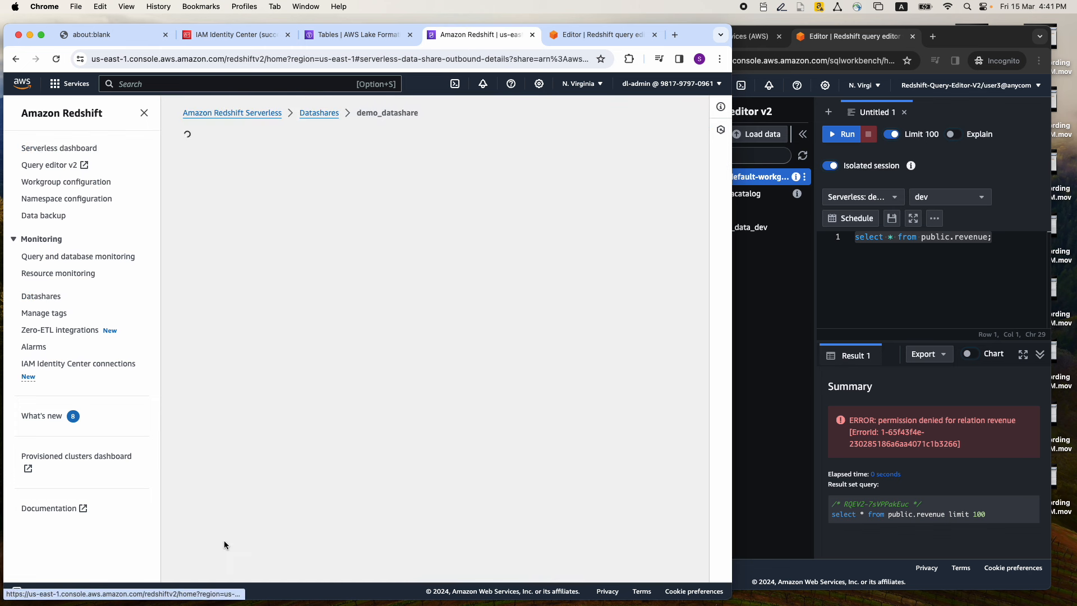
scroll(426, 334, "down", 5)
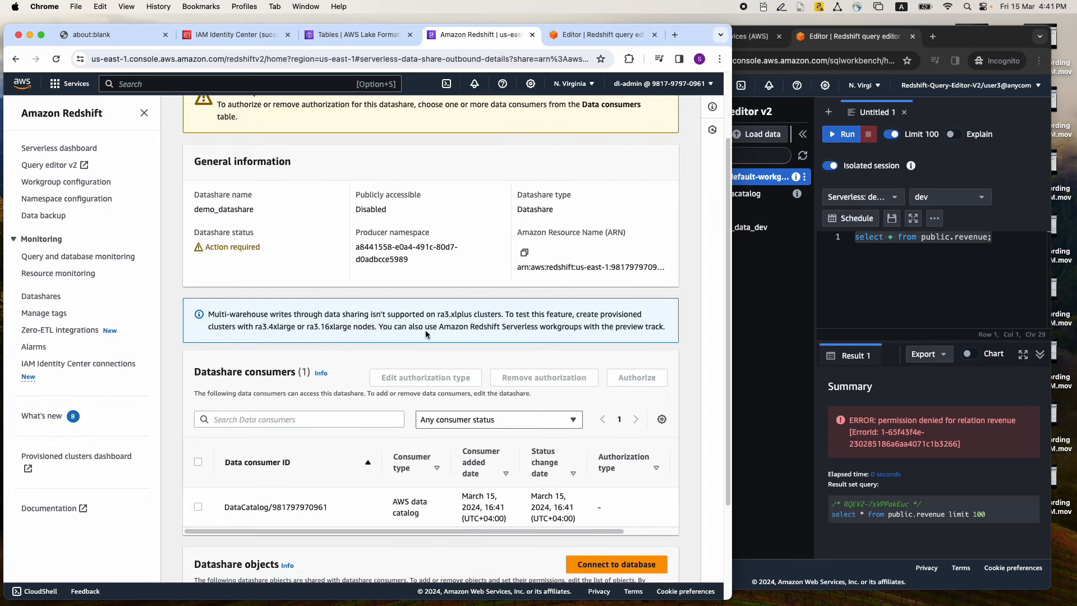
Authorize the DataCatalog consumer of demo_datashare with the Read-only authorization type
left_click(197, 409)
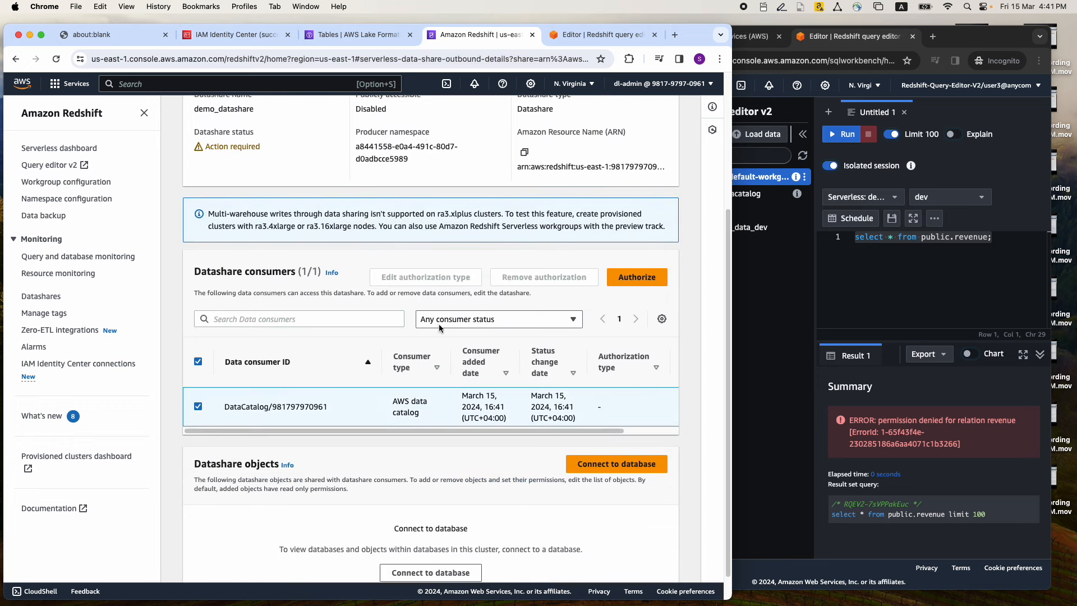
left_click(636, 277)
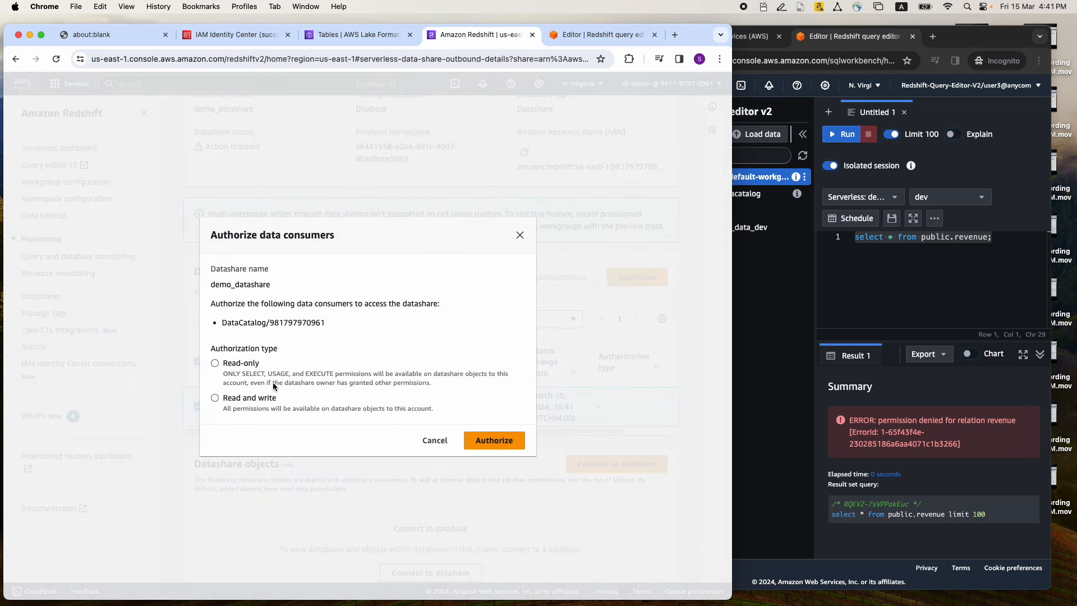
left_click(215, 364)
left_click(497, 441)
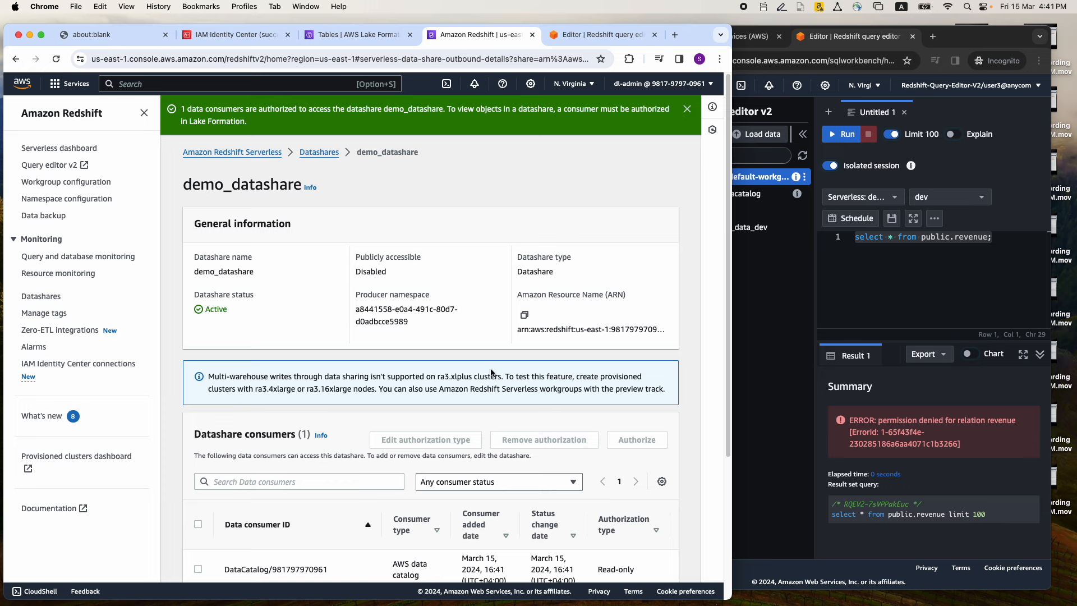
Accept the demo_datashare invitation on the Data sharing page of AWS Lake Formation
left_click(567, 39)
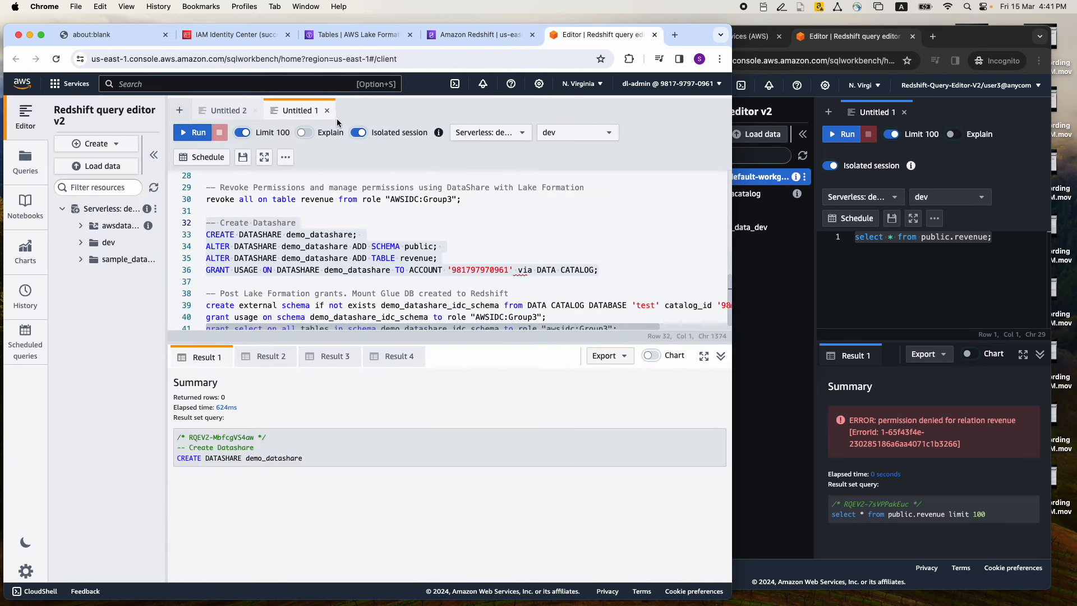
left_click(335, 38)
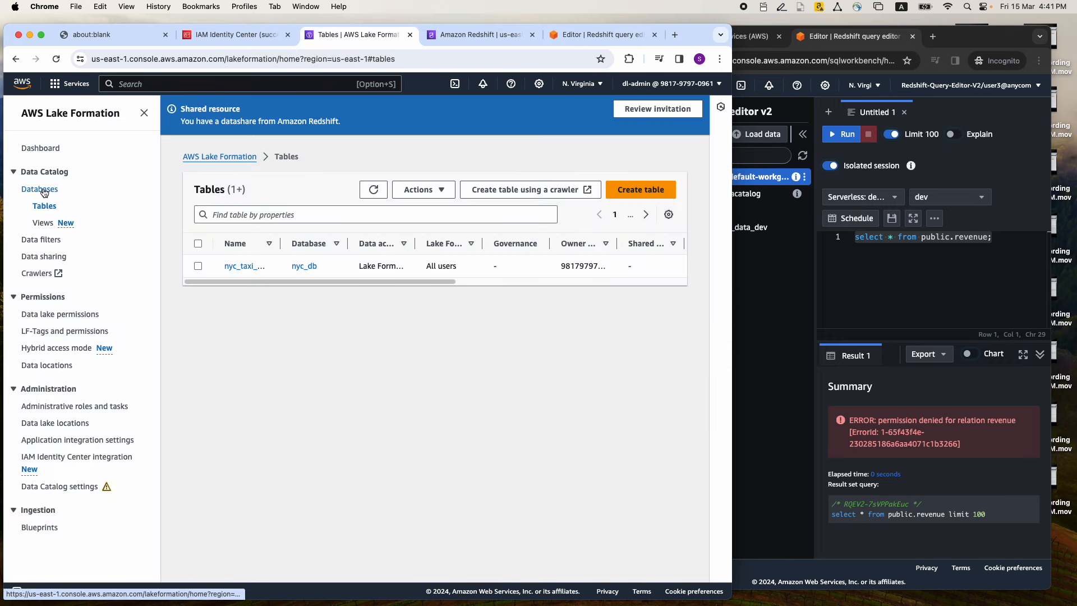
left_click(44, 257)
scroll(394, 247, "down", 2)
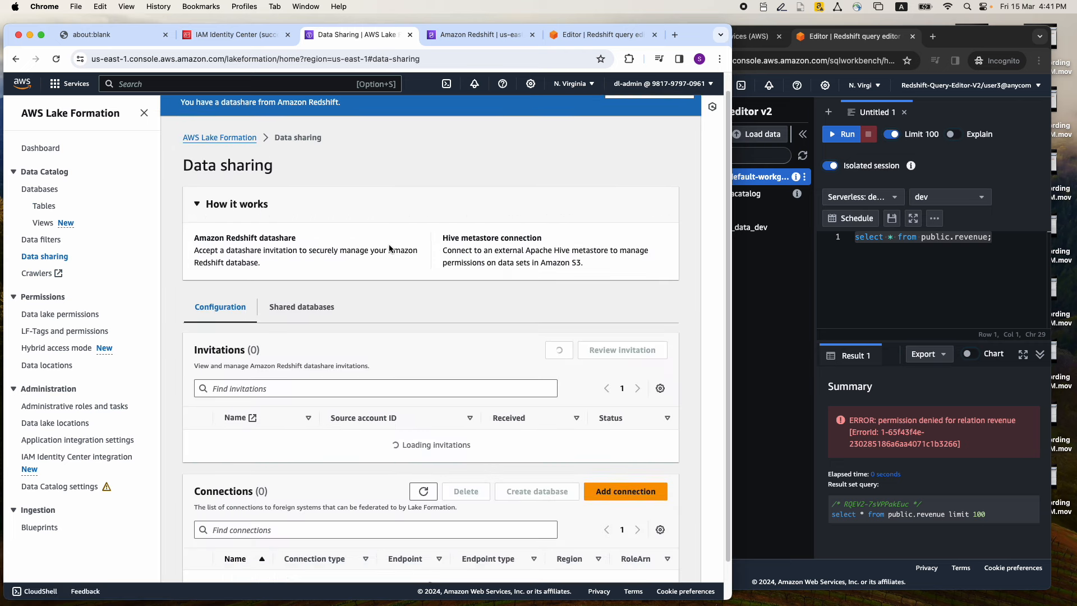
left_click(303, 230)
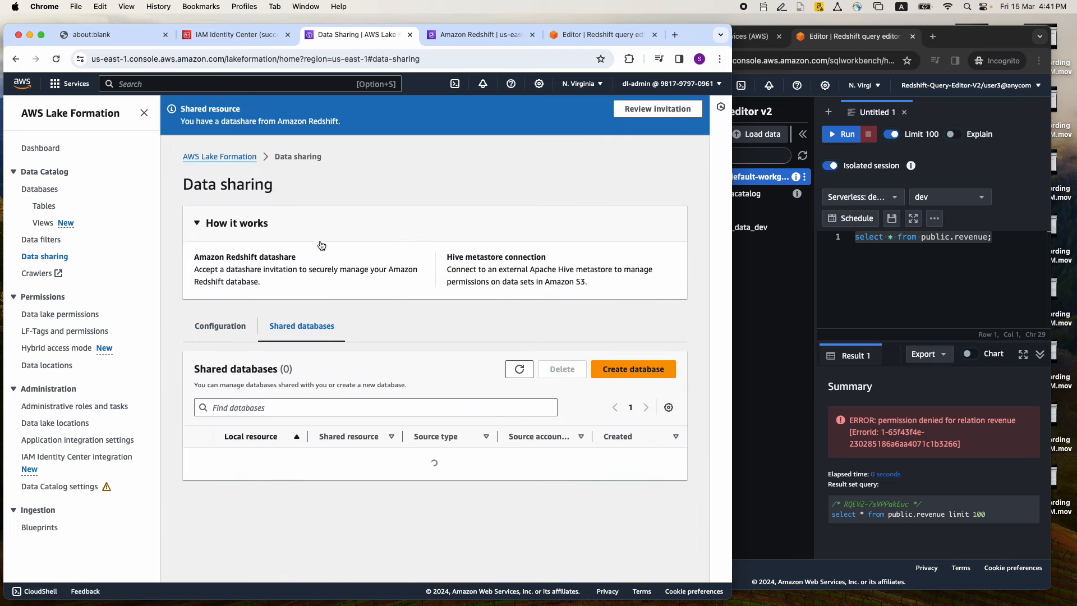
left_click(234, 328)
scroll(306, 320, "down", 3)
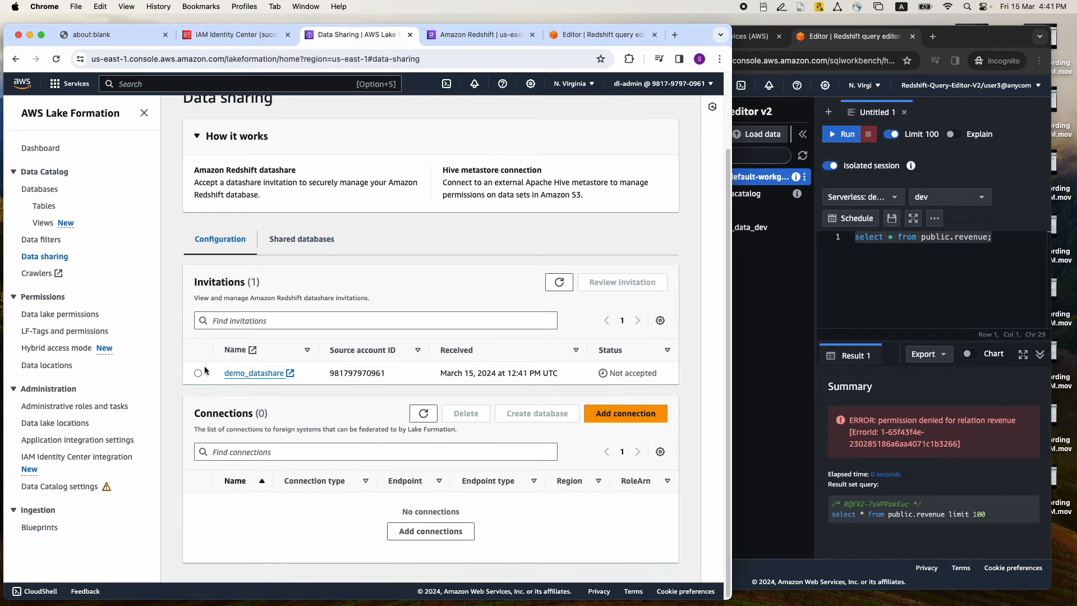
left_click(199, 372)
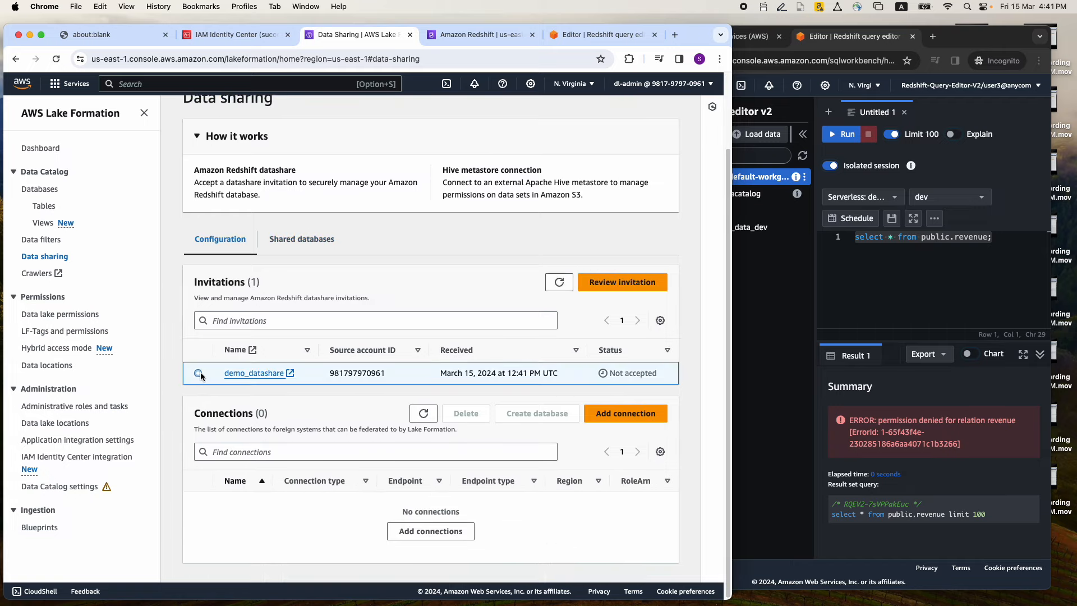
left_click(628, 283)
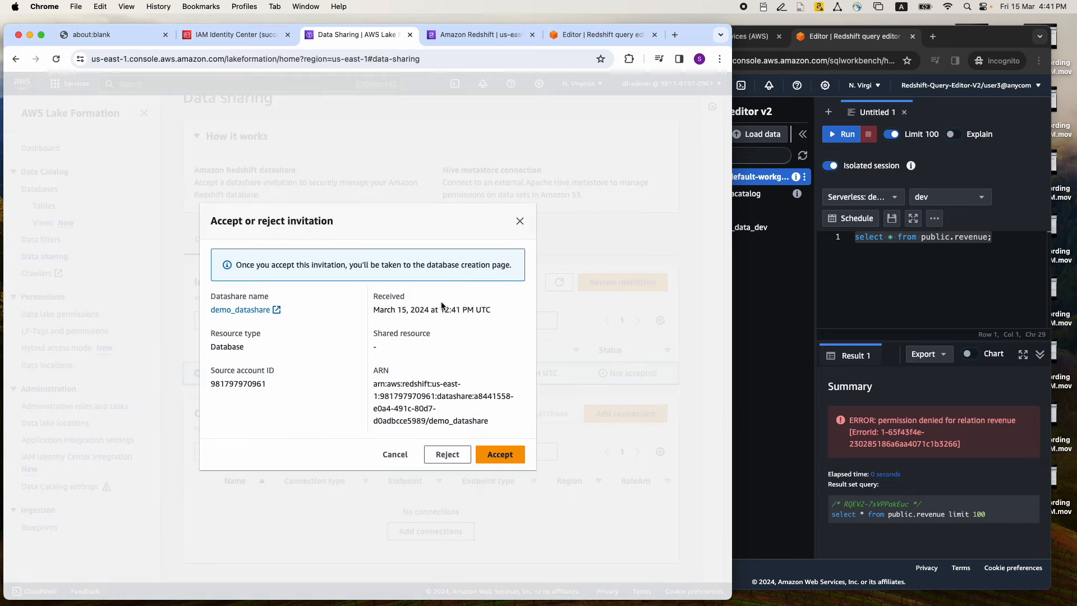
left_click(505, 456)
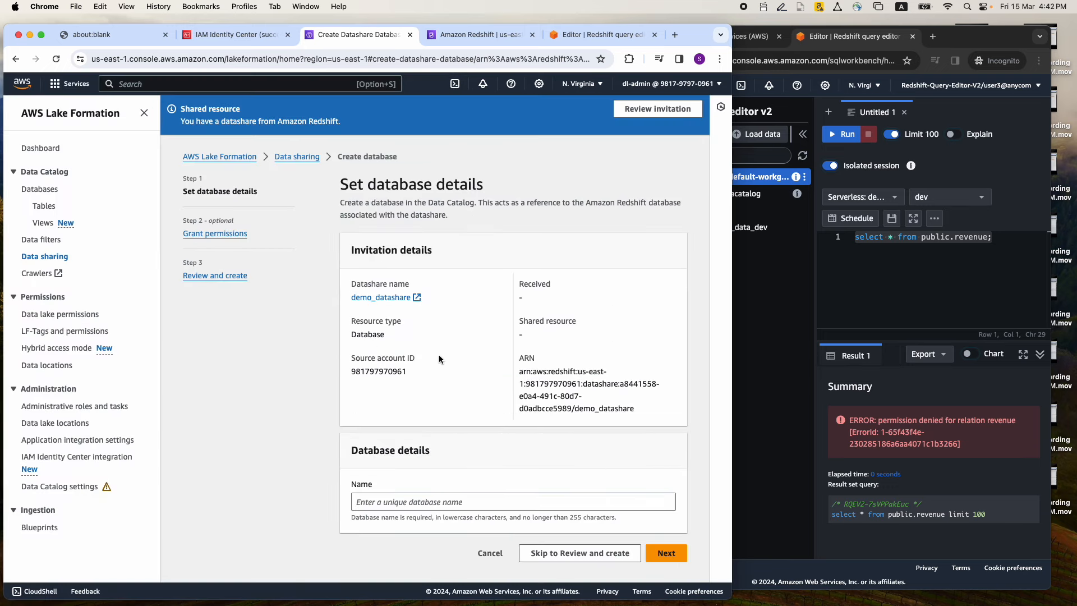
Create the database demo_redshift_idc for the datashare, without adding any permissions
left_click(407, 503)
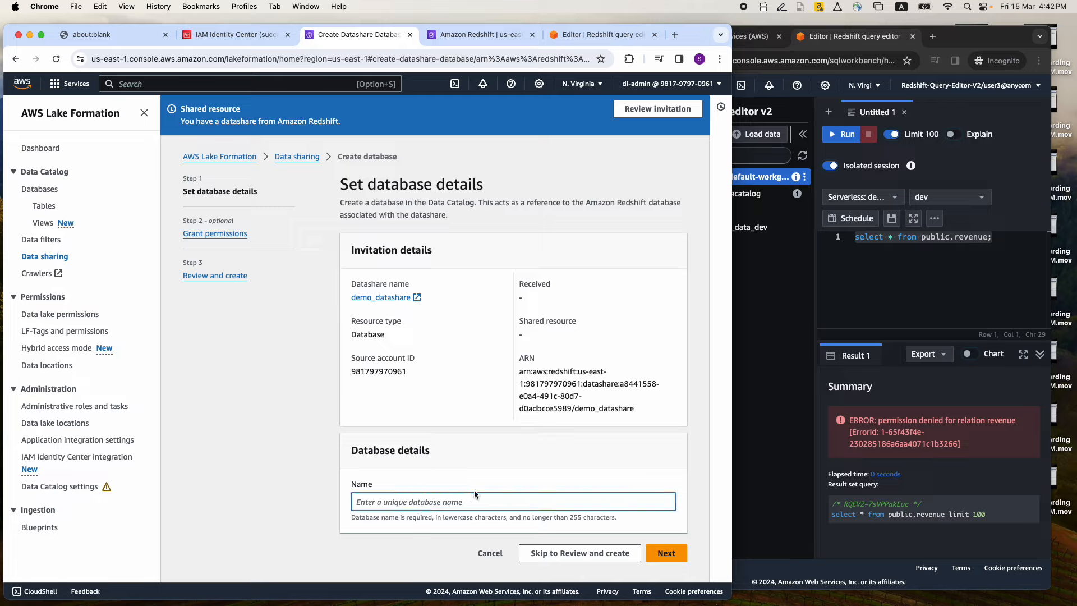
type("demo_redshift_idc")
left_click(670, 553)
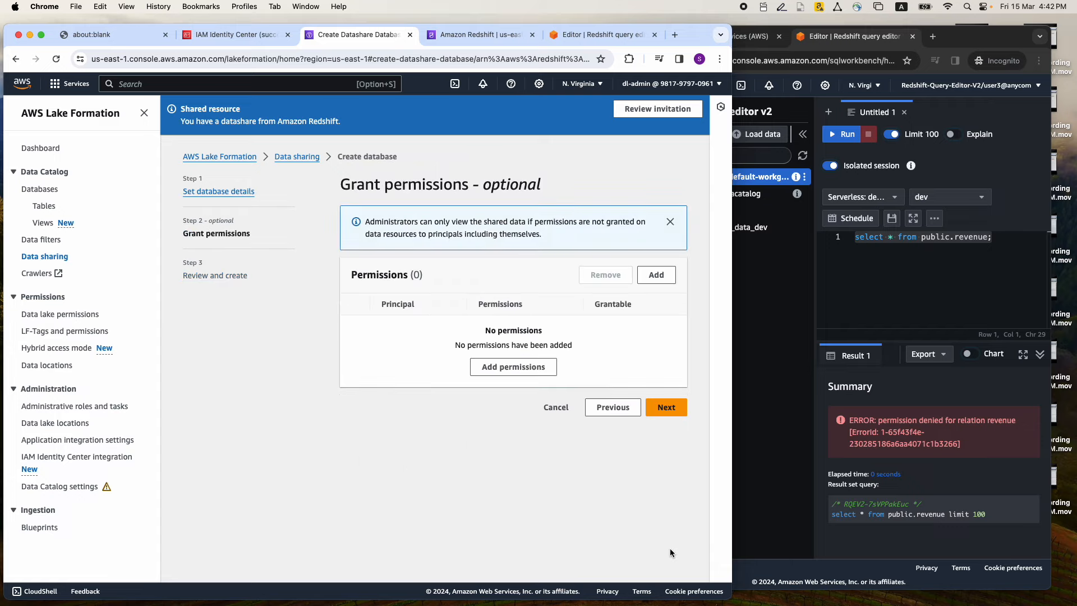
left_click(665, 404)
left_click(643, 489)
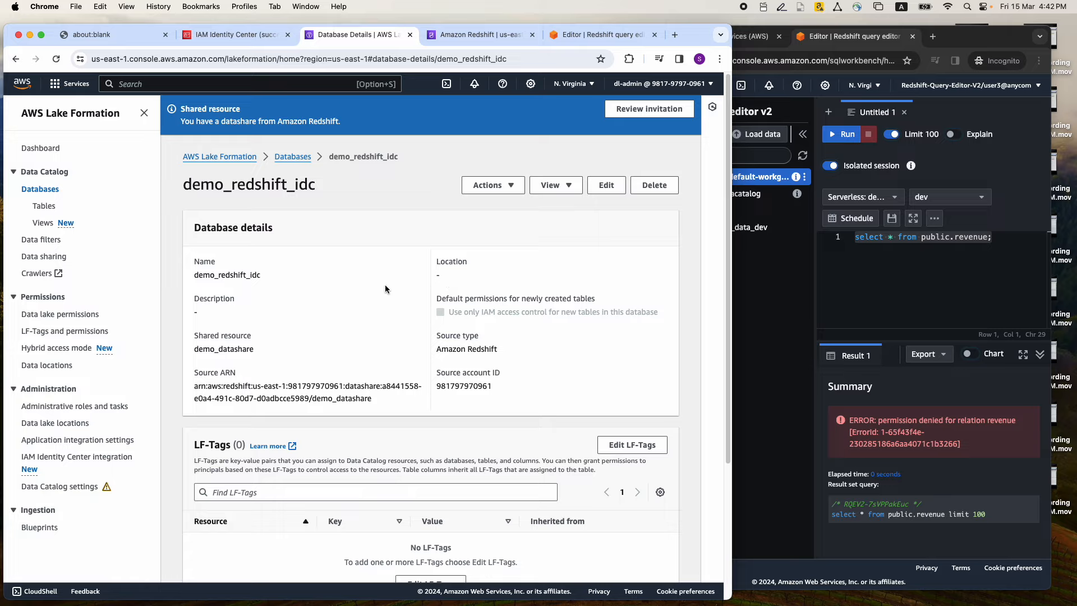
Start a data lake permissions grant from database demo_redshift_idc, with IAM Identity Center as the principal type
scroll(381, 282, "down", 1)
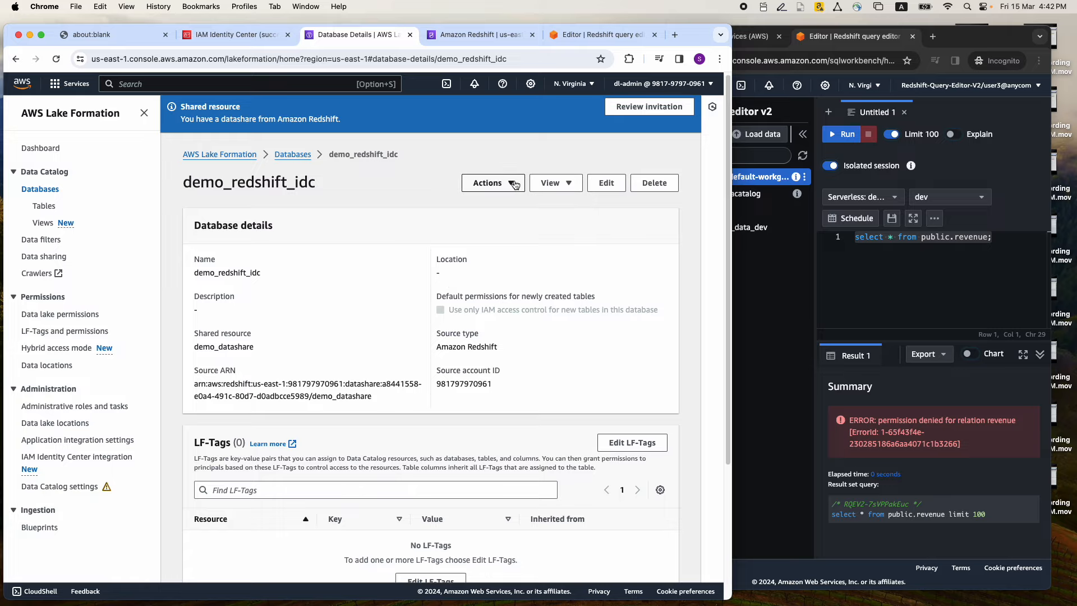
left_click(495, 183)
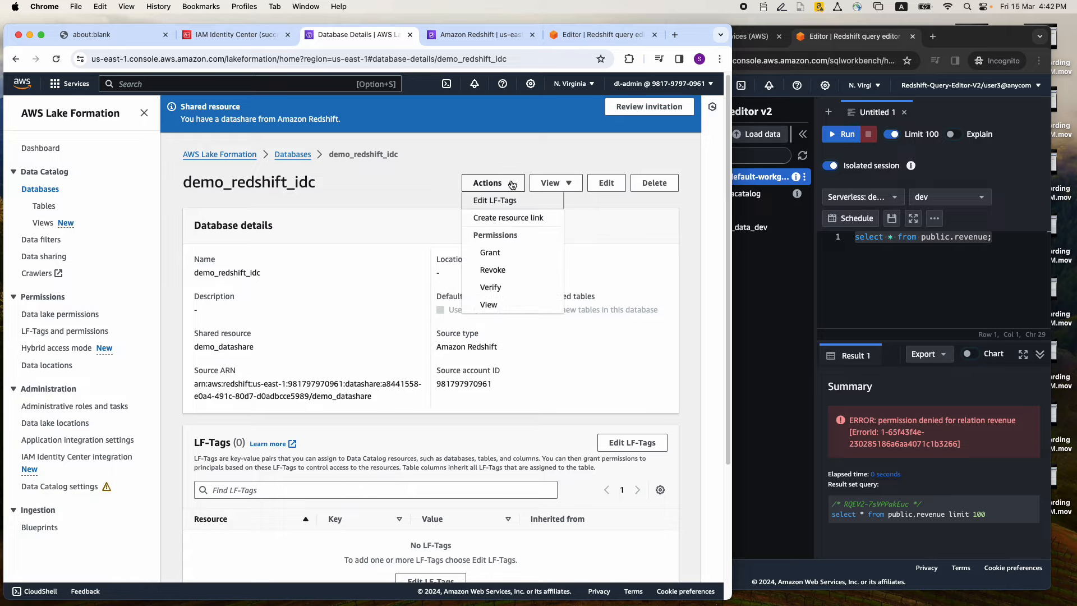
left_click(503, 252)
left_click(318, 273)
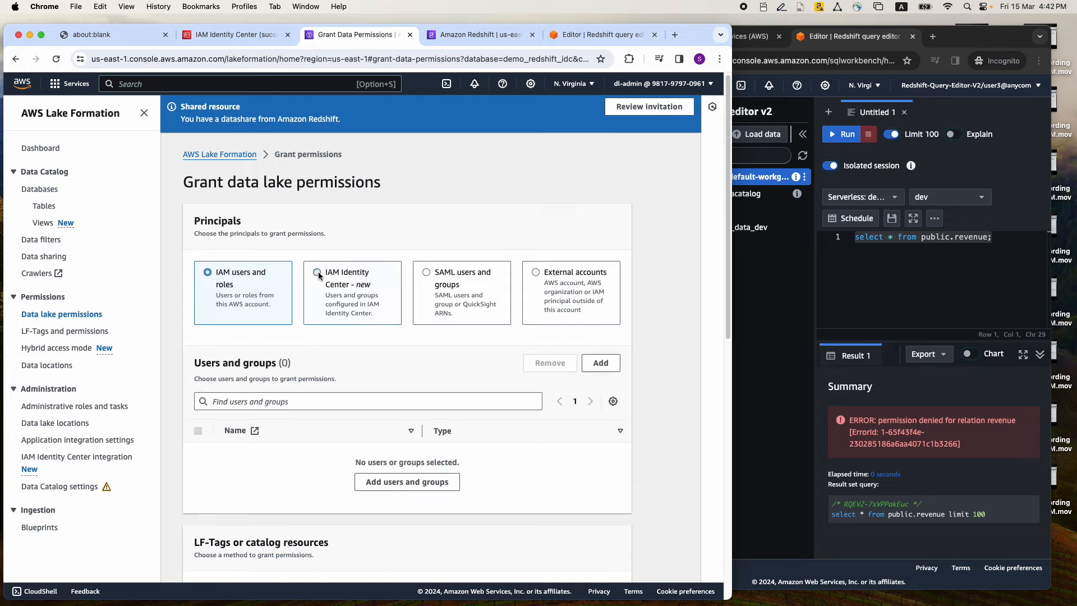
scroll(387, 255, "down", 3)
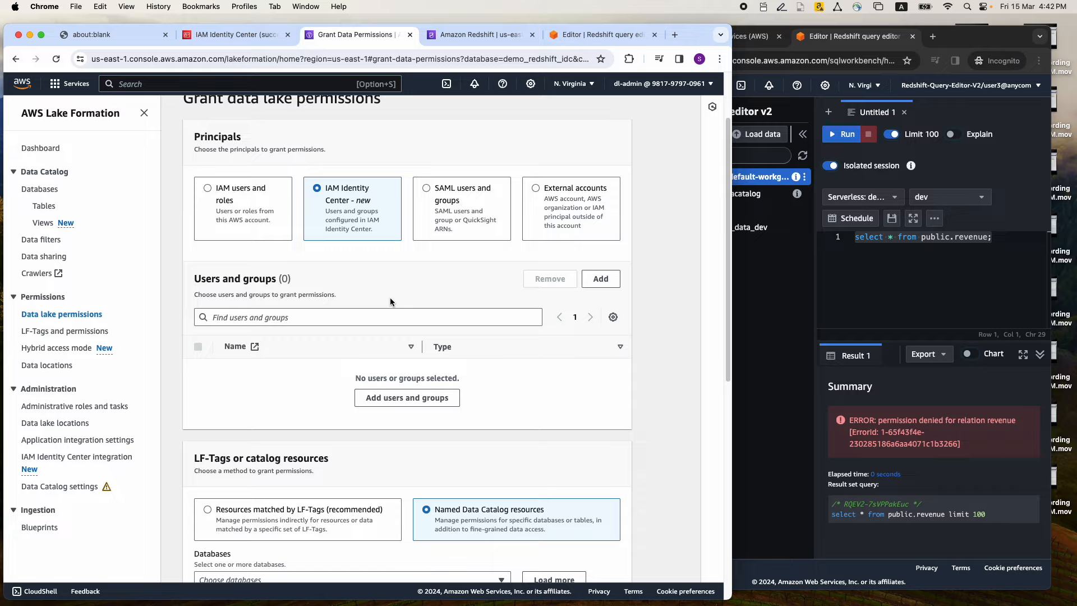
left_click(394, 400)
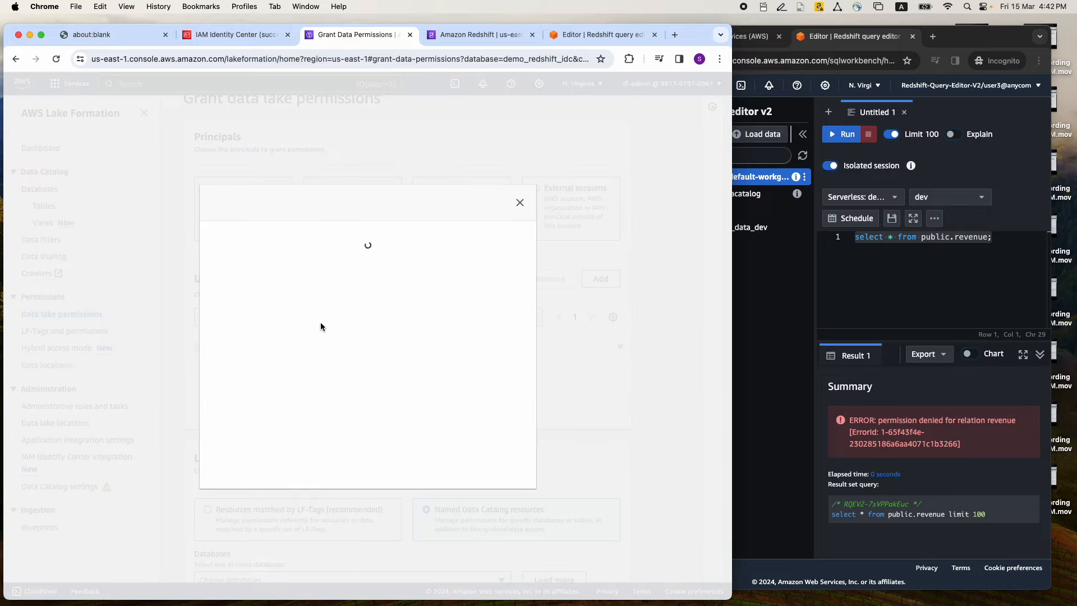
left_click(491, 489)
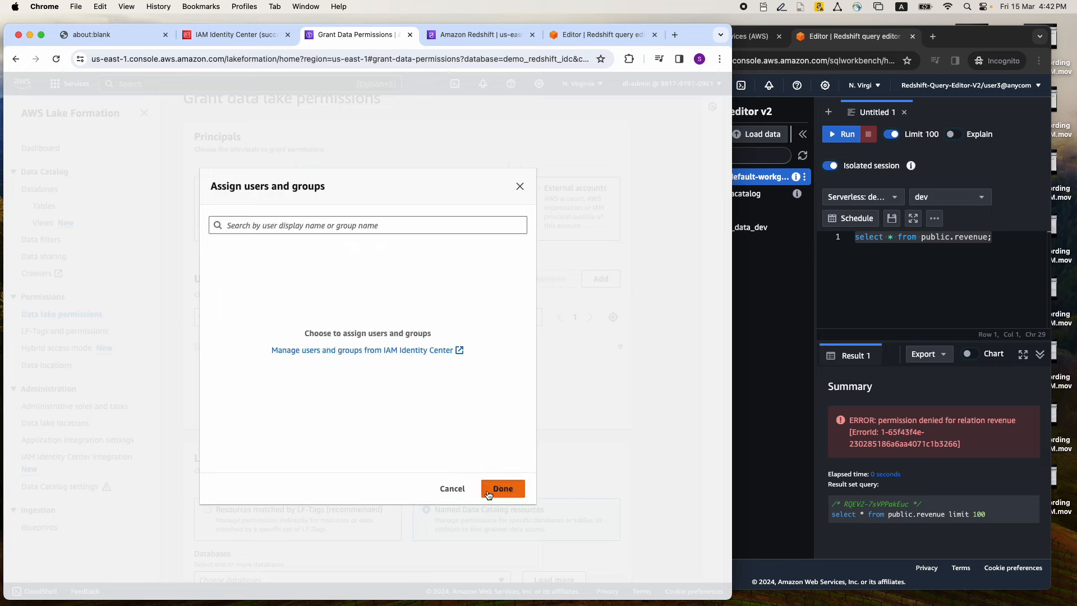
left_click(308, 225)
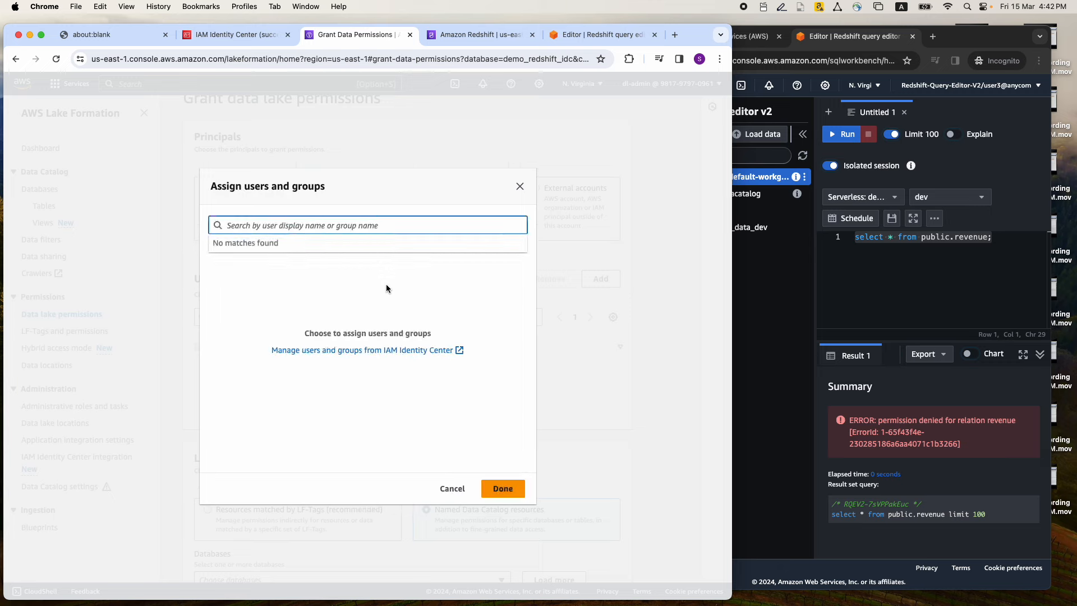
type("Group3")
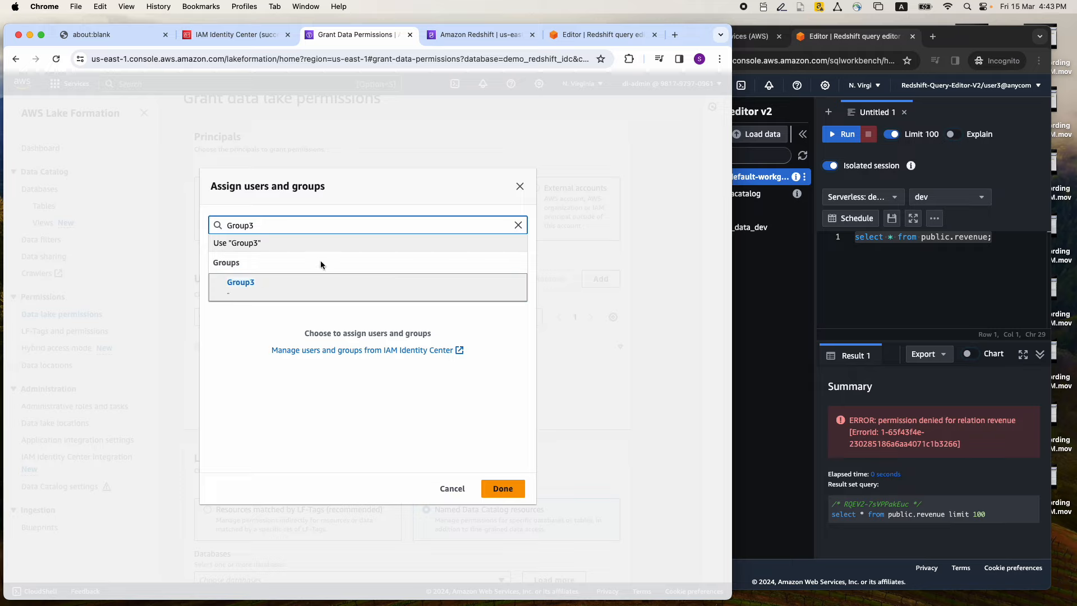
left_click(454, 489)
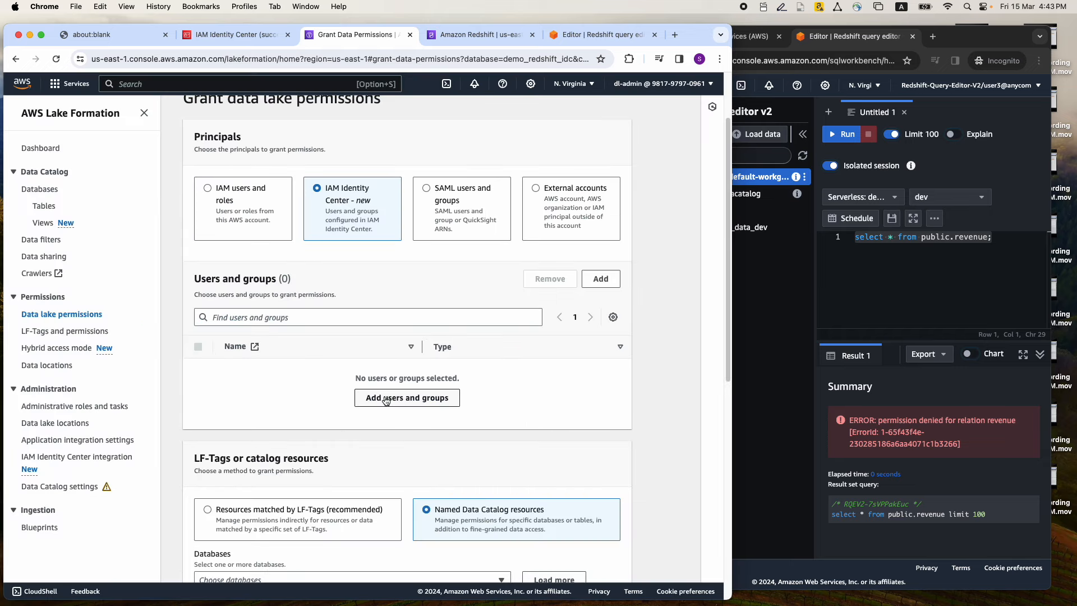
left_click(385, 399)
left_click(453, 488)
Find user3 among the Identity Center users and assign that user as the grant's principal
left_click(407, 399)
left_click(271, 225)
left_click_drag(271, 225, 224, 224)
type("User3")
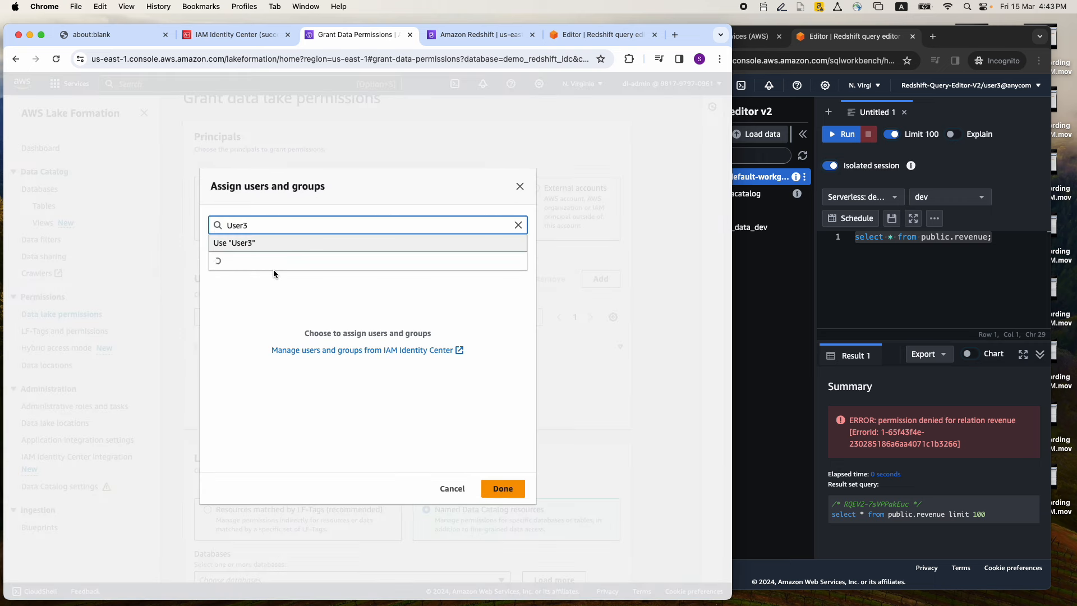
left_click(243, 280)
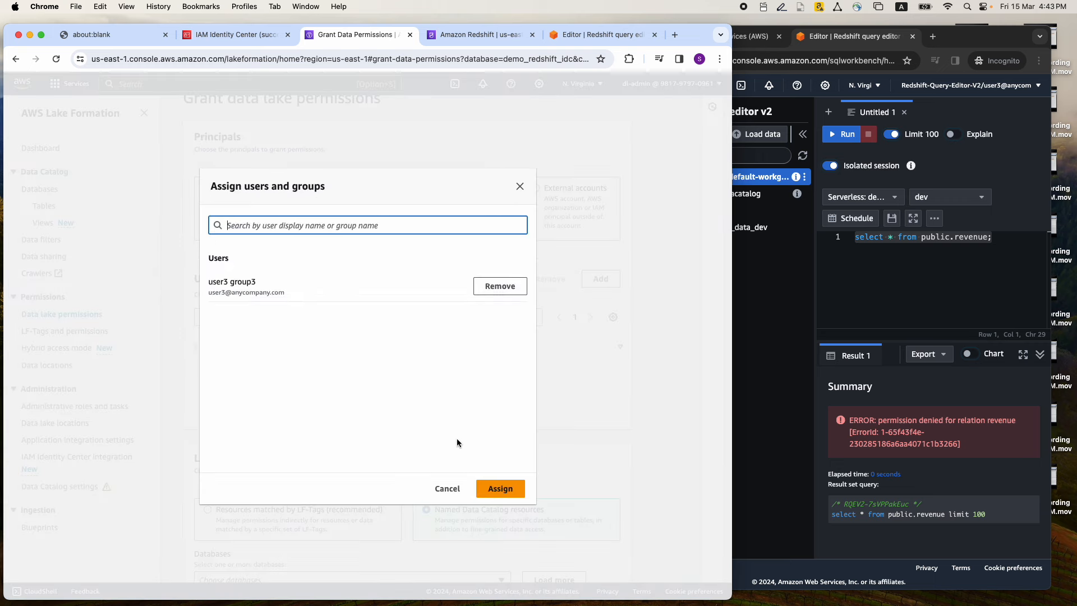
left_click(490, 487)
Choose database demo_redshift_idc and its table public.revenue as the resources, and allow the Select table permission
scroll(378, 330, "down", 5)
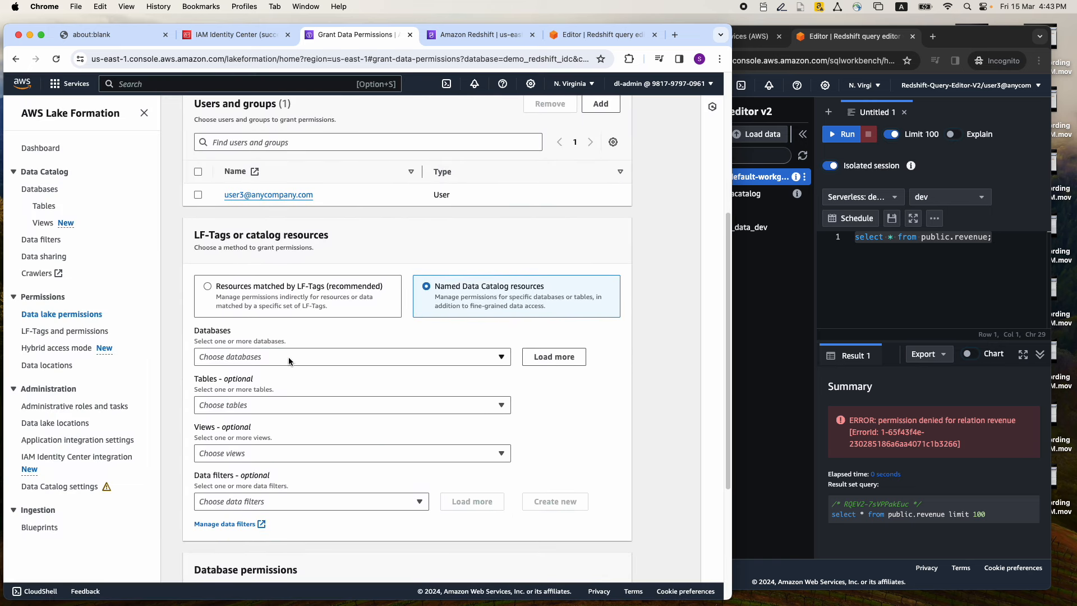
left_click(289, 360)
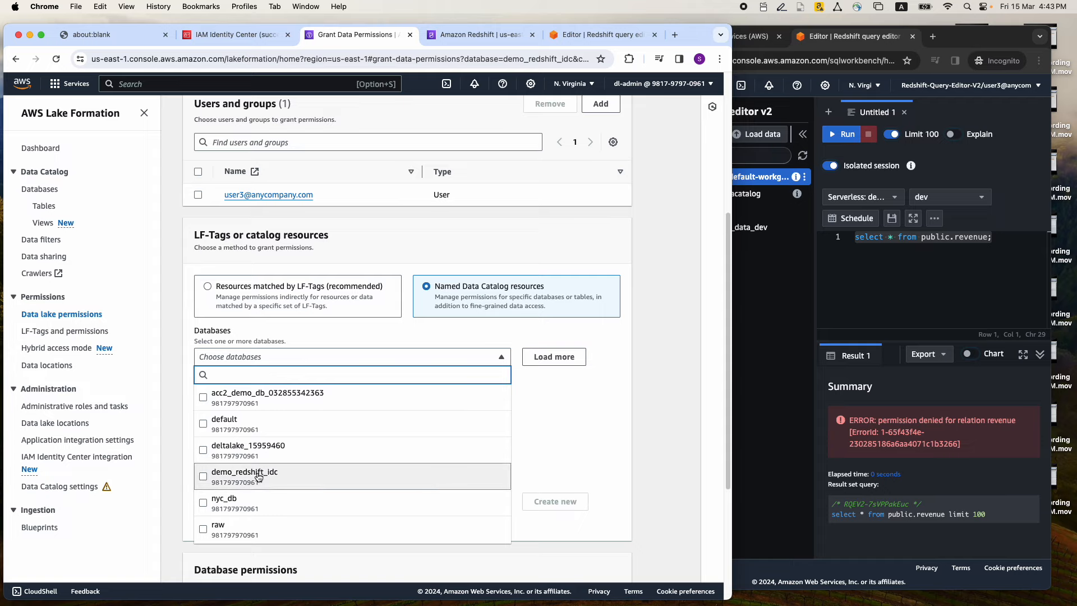
left_click(258, 476)
scroll(287, 407, "down", 3)
left_click(305, 356)
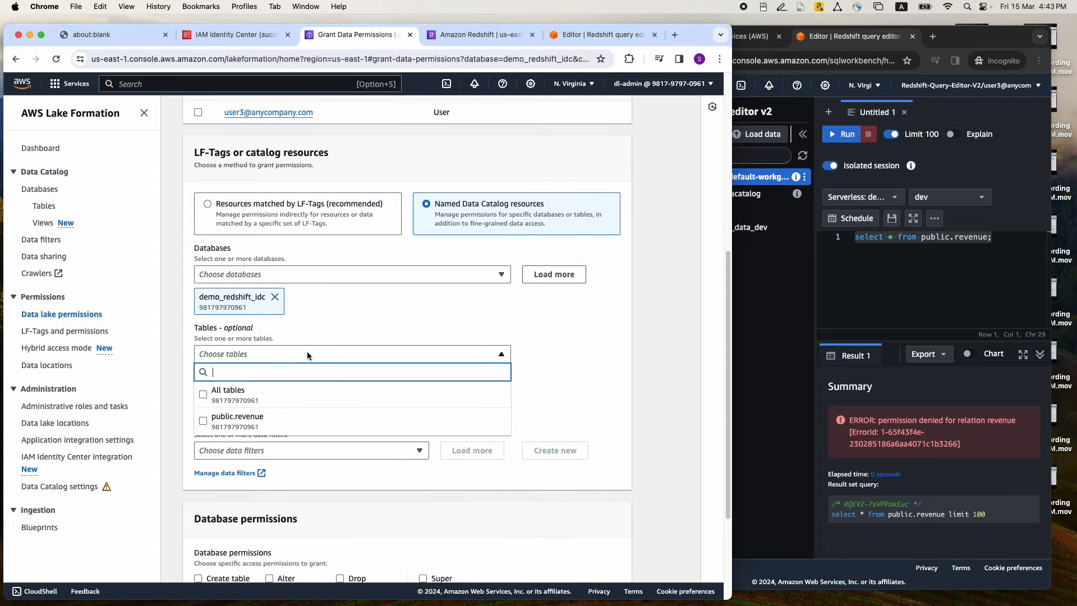
left_click(238, 422)
scroll(336, 392, "down", 3)
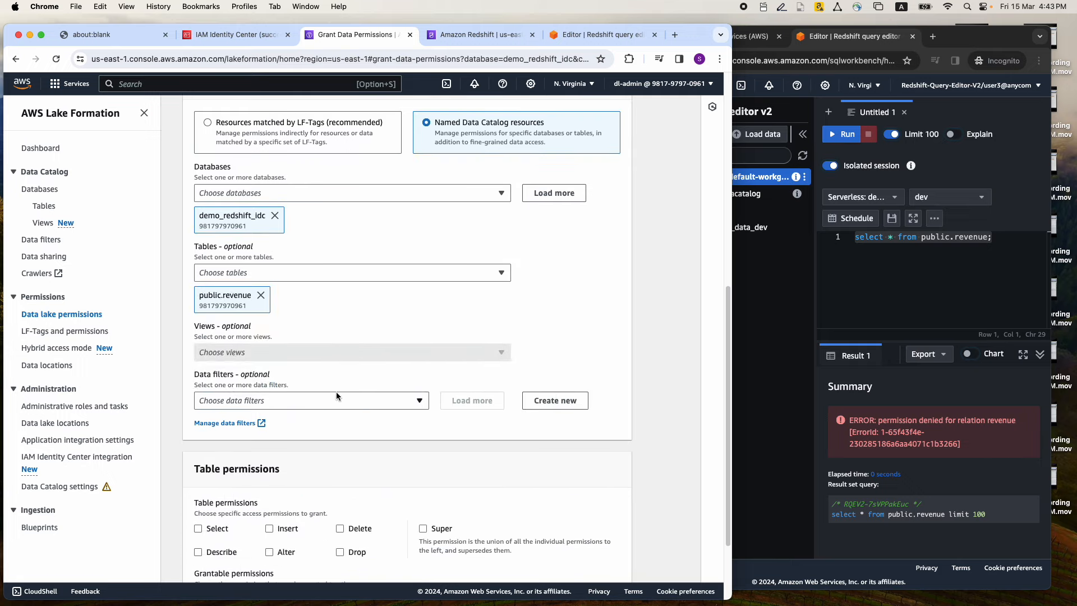
scroll(337, 393, "down", 3)
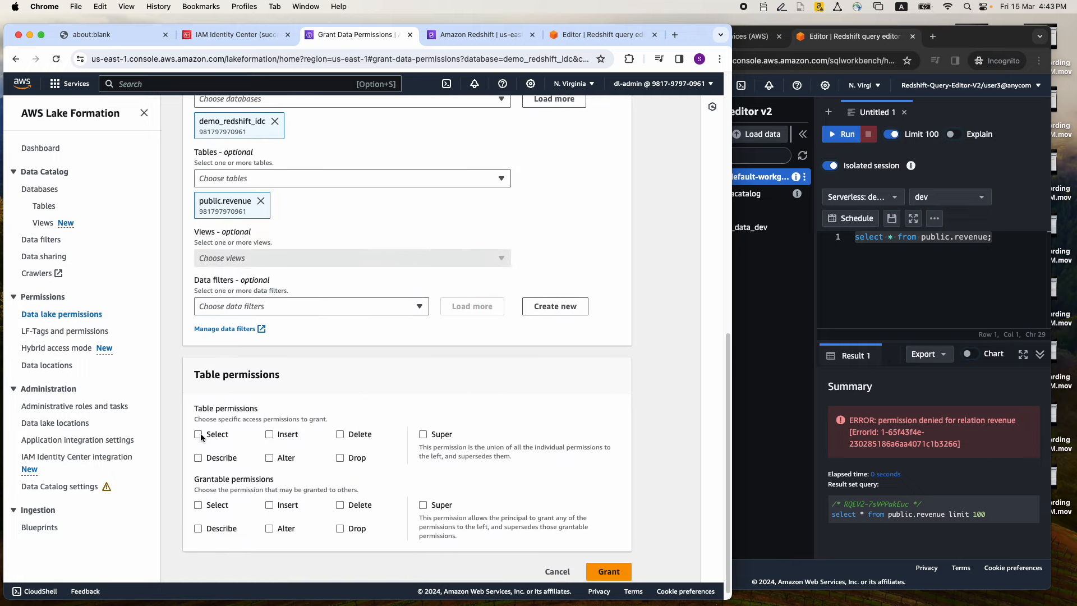
left_click(199, 435)
Limit the data permissions to column-based access including the account and salesamt columns, and grant them
scroll(258, 415, "down", 4)
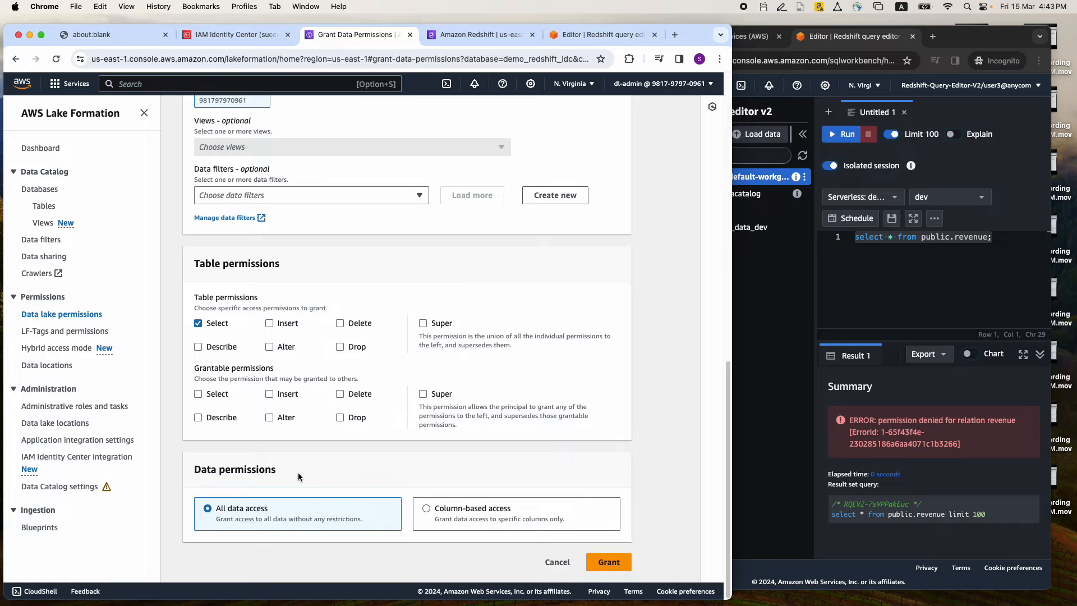
left_click(426, 510)
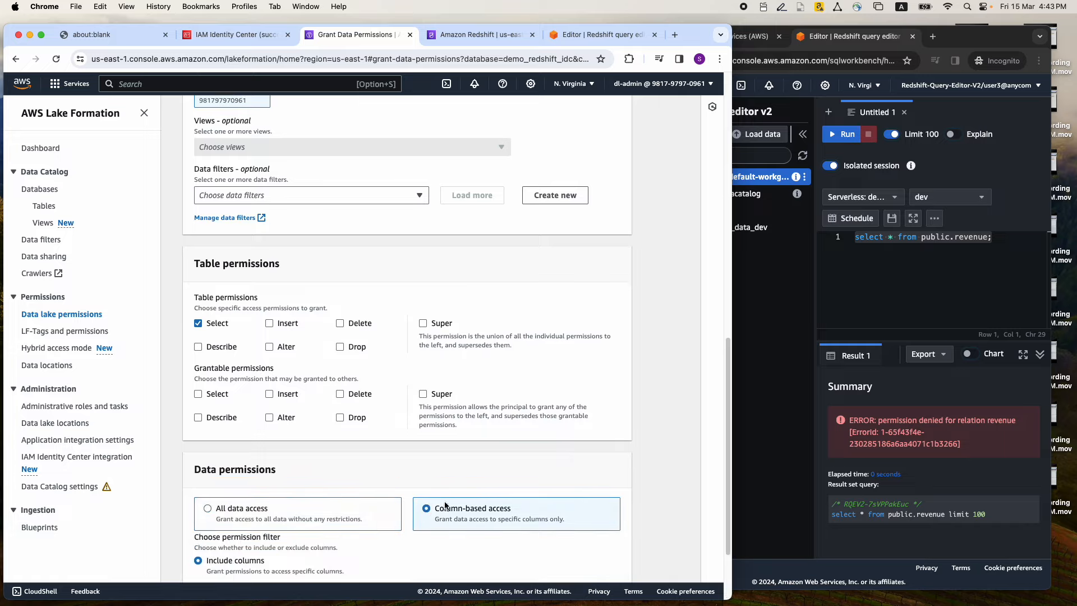
scroll(423, 456, "down", 3)
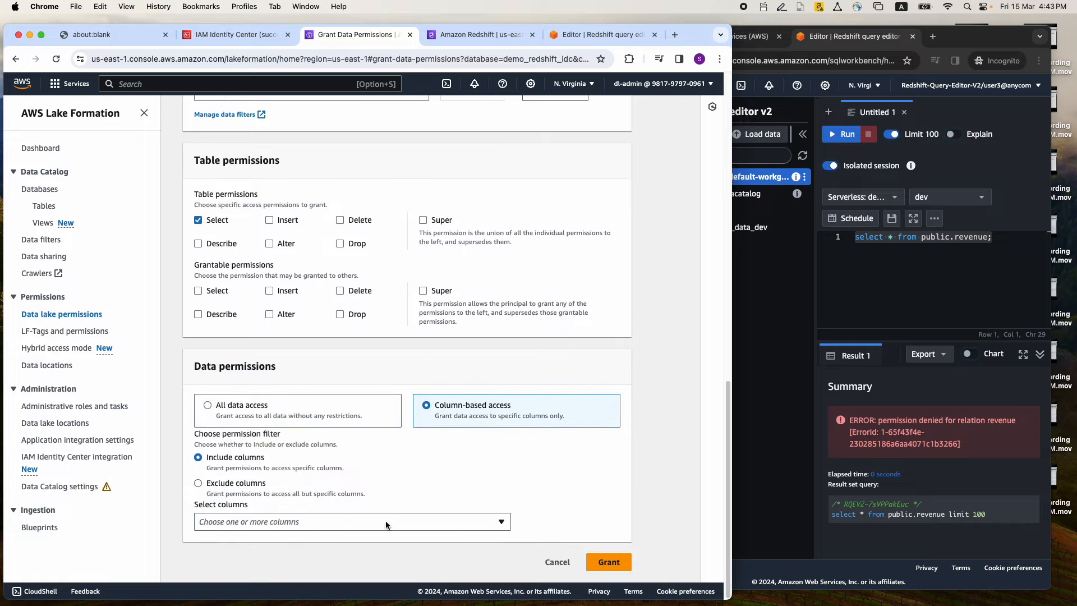
left_click(385, 520)
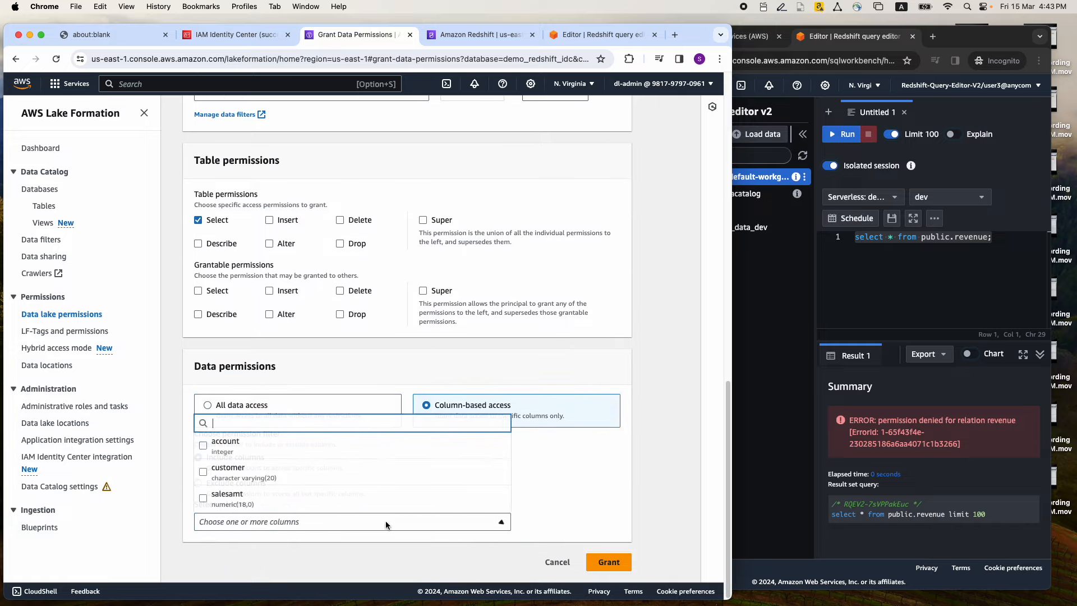
left_click(217, 454)
left_click(205, 498)
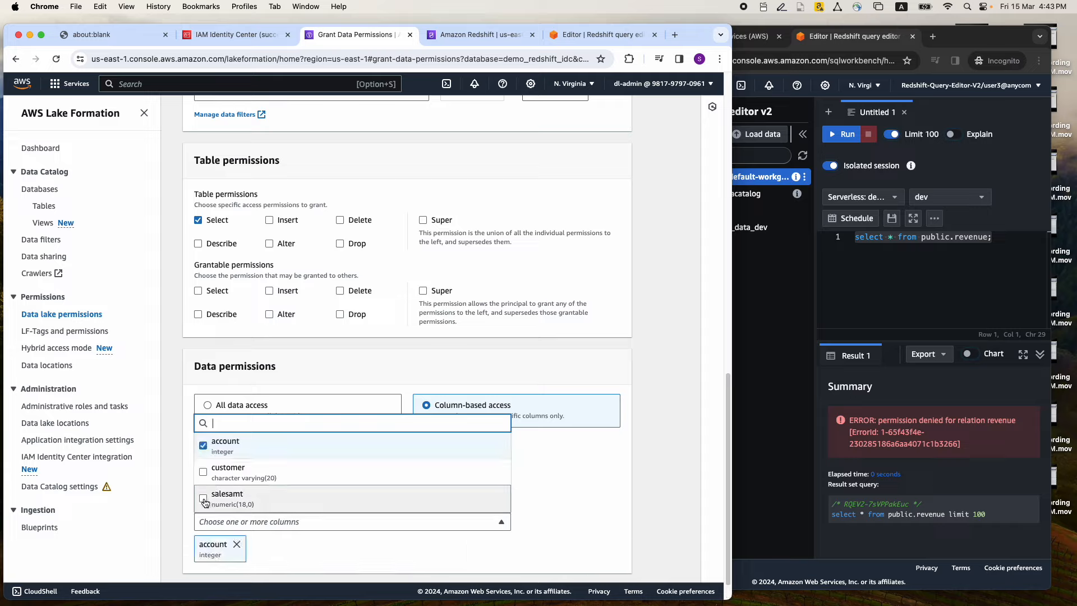
left_click(540, 476)
scroll(520, 397, "down", 1)
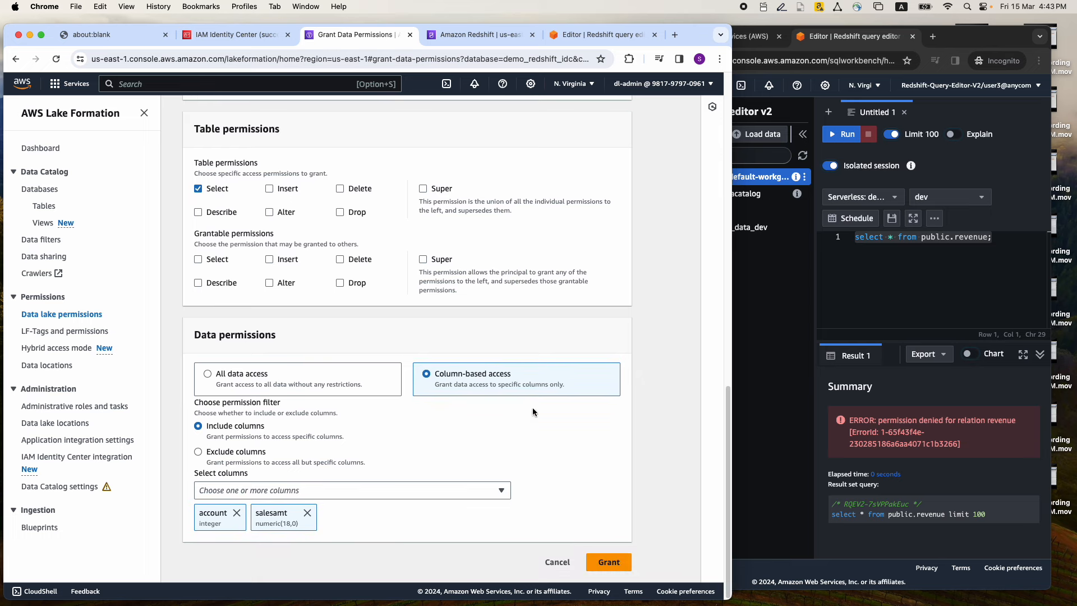
left_click(607, 563)
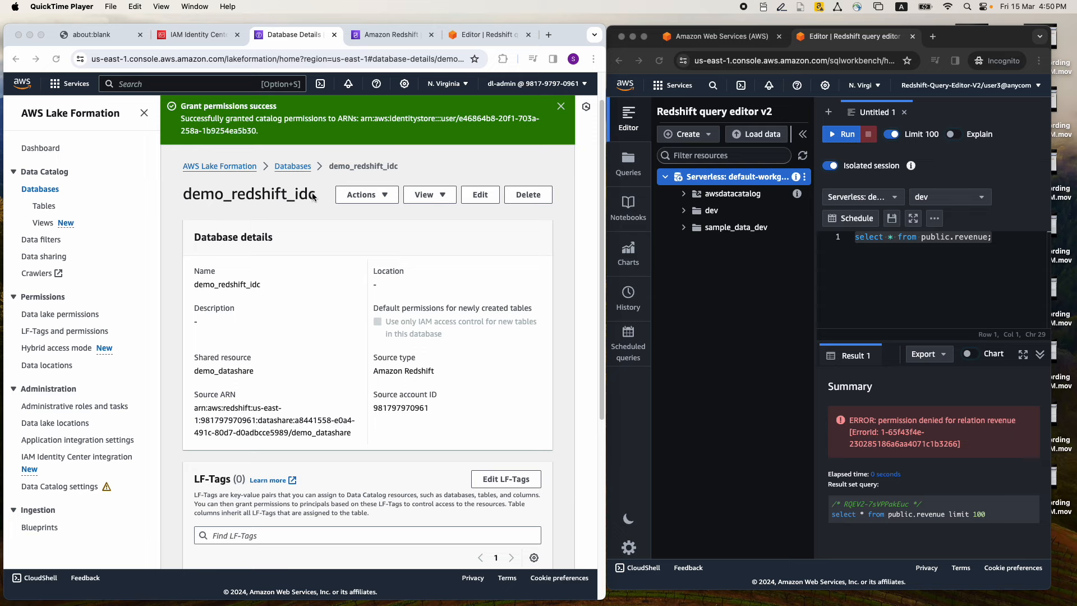
Run the statements creating external schema demo_datashare_idc_schema from Data Catalog database demo_redshift_idc and granting AWSIDC:Group3 schema usage and select on all tables
left_click(460, 39)
scroll(319, 242, "down", 1)
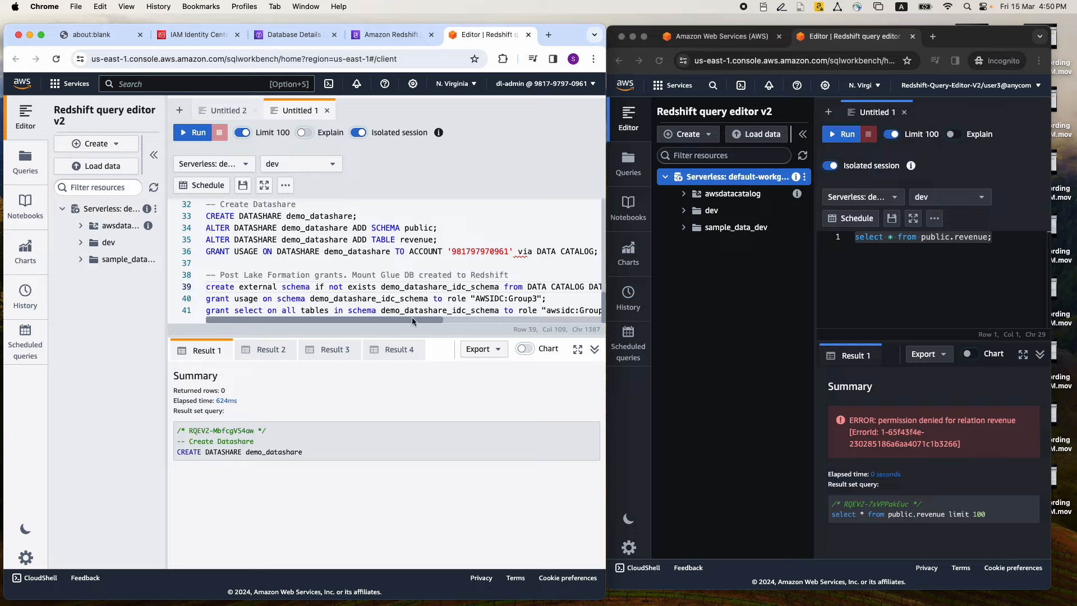
left_click(591, 283)
left_click_drag(606, 273, 969, 278)
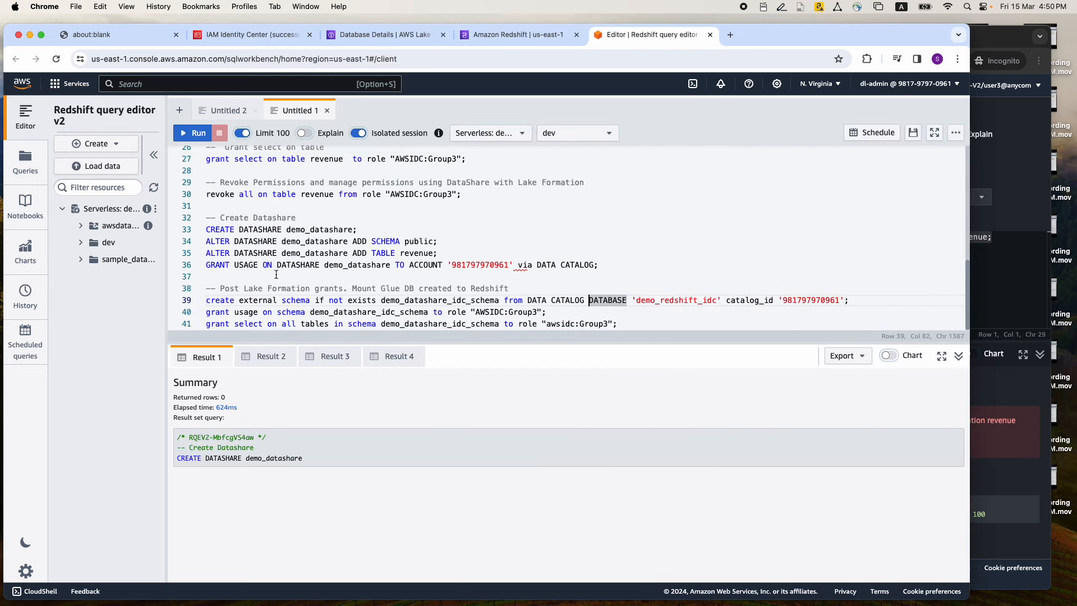
double_click(399, 301)
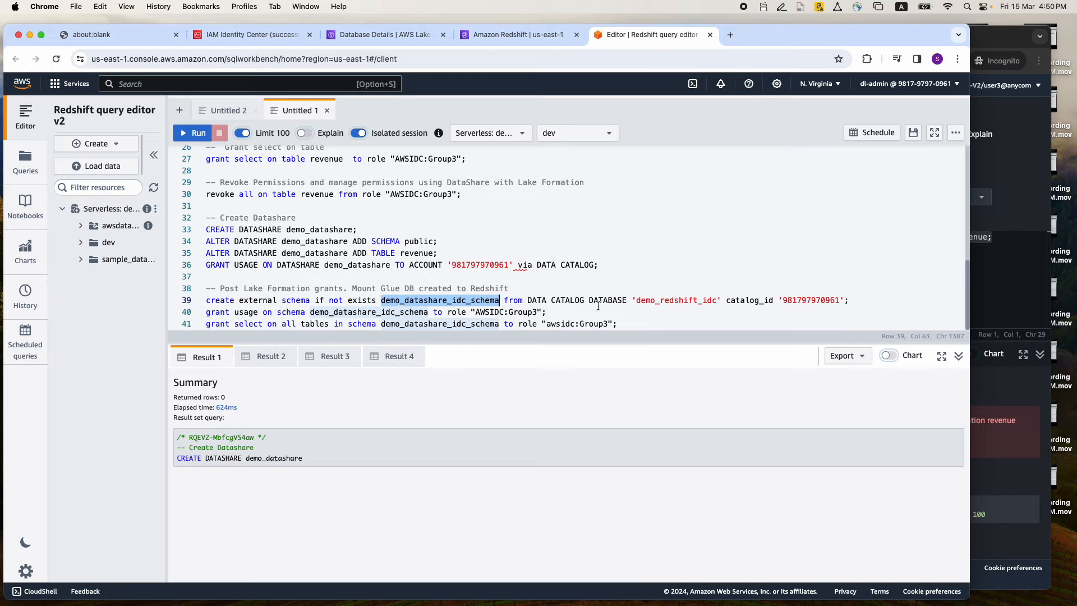
double_click(646, 301)
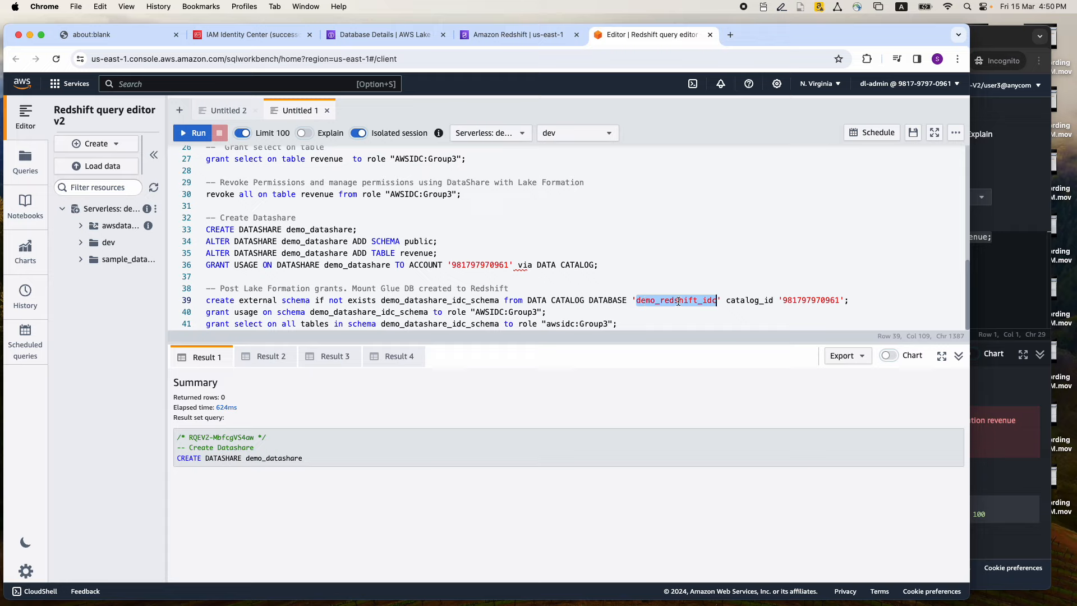
double_click(400, 300)
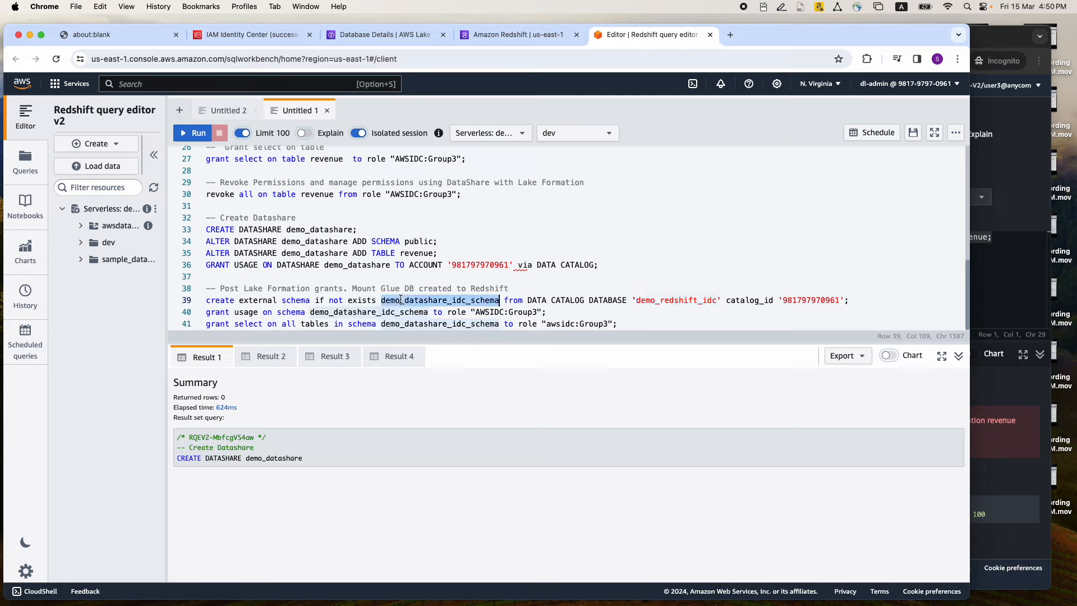
left_click(276, 312)
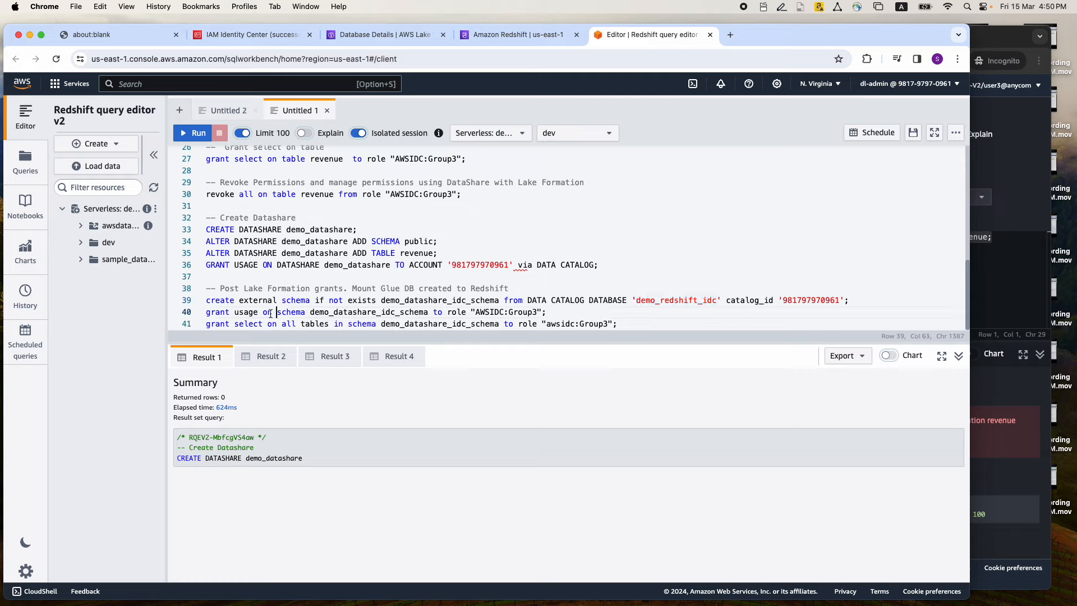
double_click(363, 312)
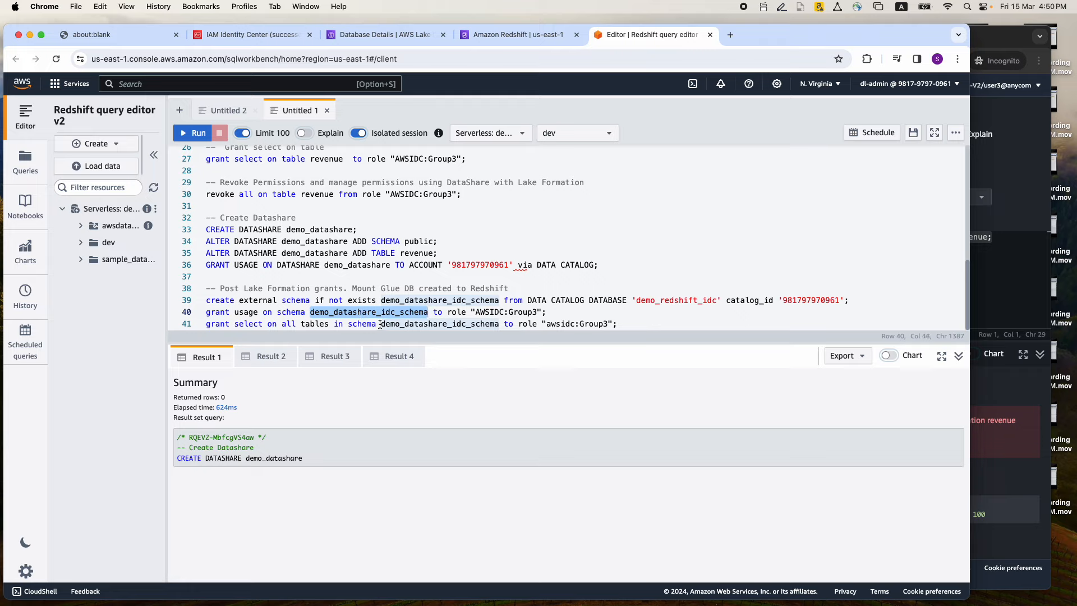
left_click_drag(476, 311, 537, 312)
left_click_drag(619, 323, 206, 300)
left_click(192, 135)
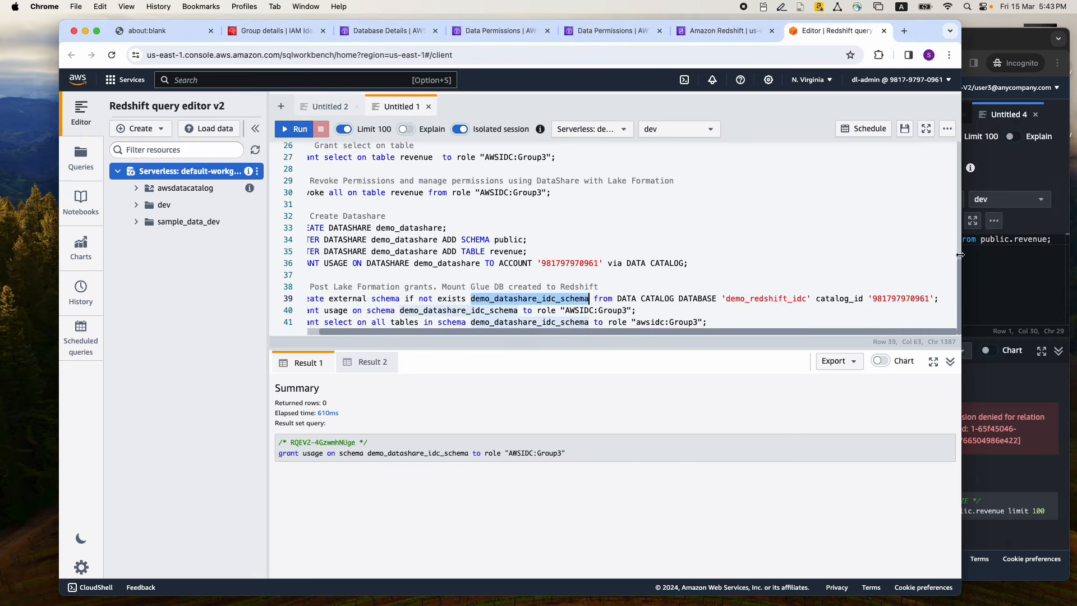
Rerun the query select * from public.revenue in user3's Redshift query editor to test direct table access
left_click_drag(962, 254, 567, 251)
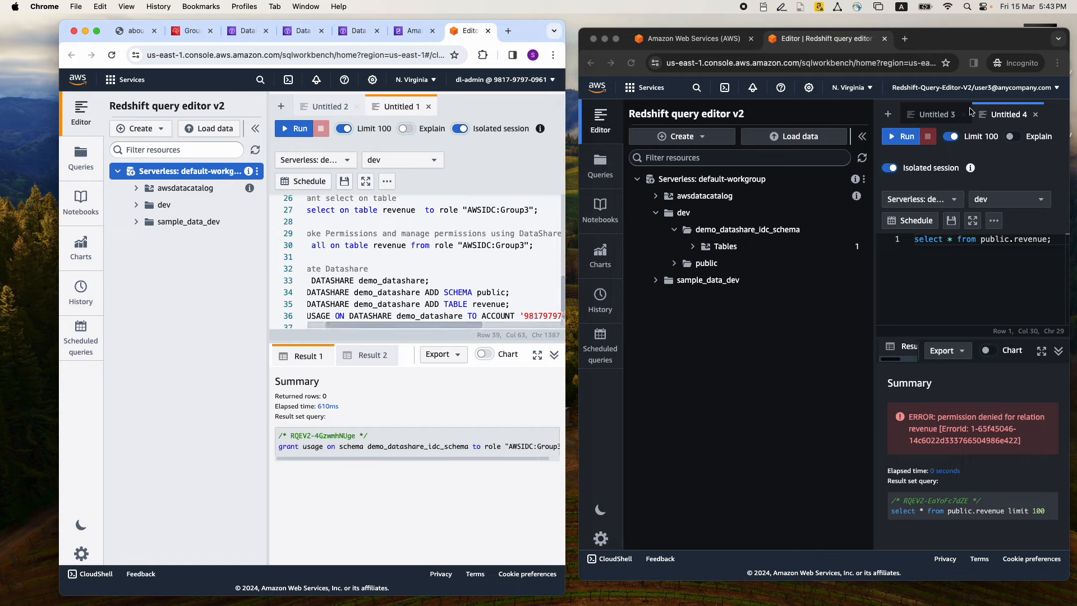
scroll(397, 292, "down", 2)
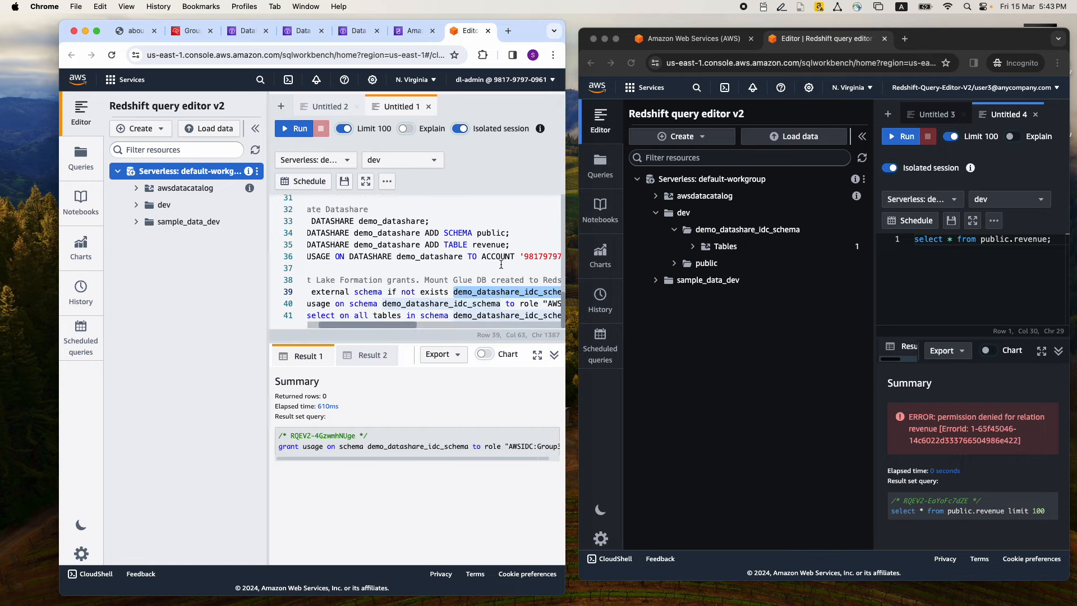
mouse_move(396, 324)
left_mouse_down()
mouse_move(419, 324)
mouse_move(385, 324)
mouse_move(408, 325)
left_mouse_up()
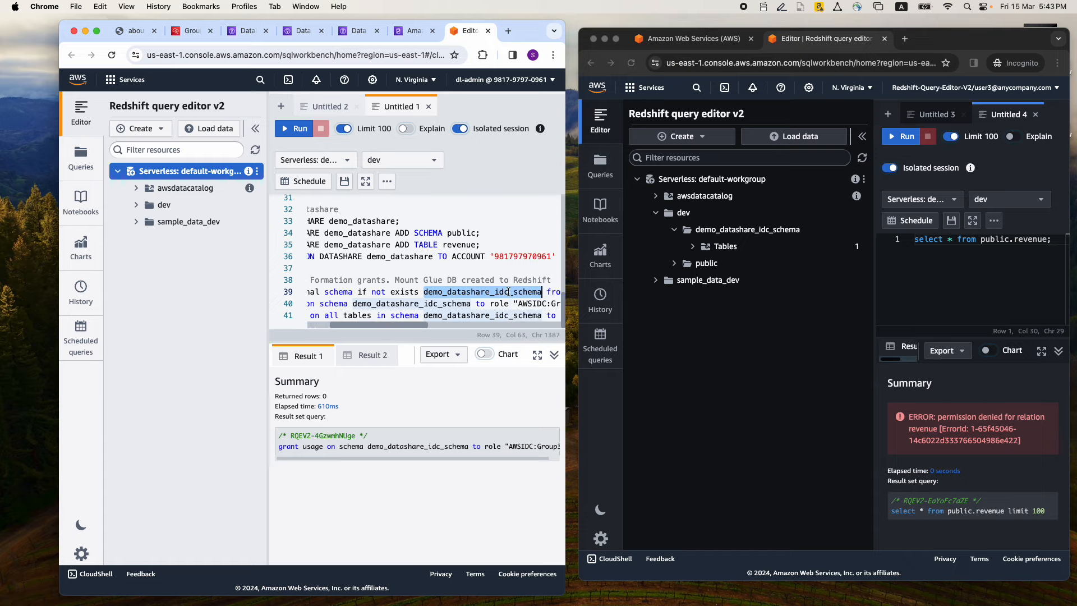
left_click_drag(914, 240, 1051, 240)
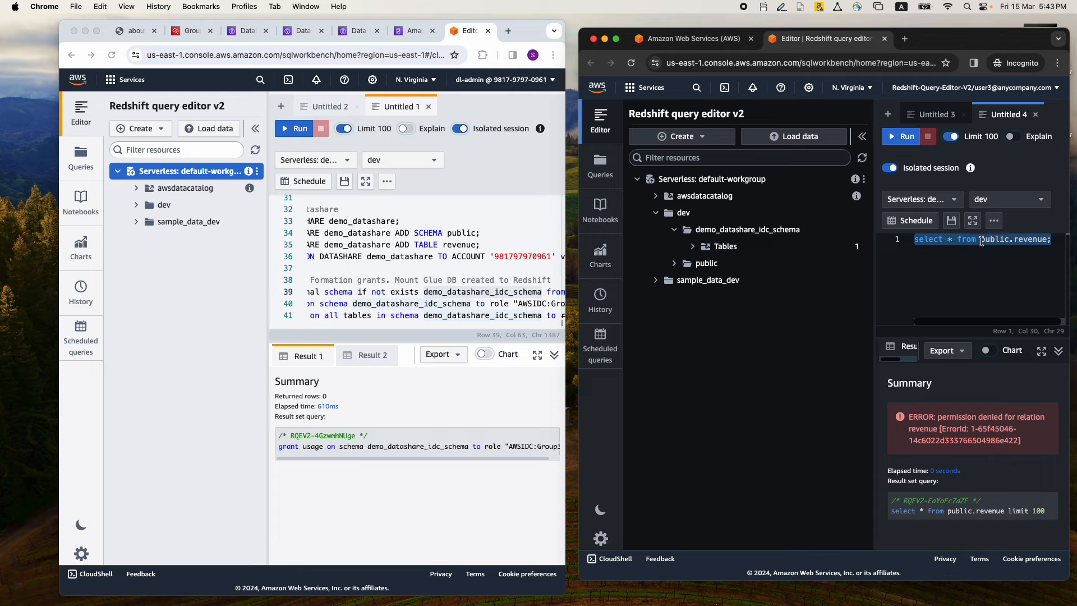
left_click(904, 138)
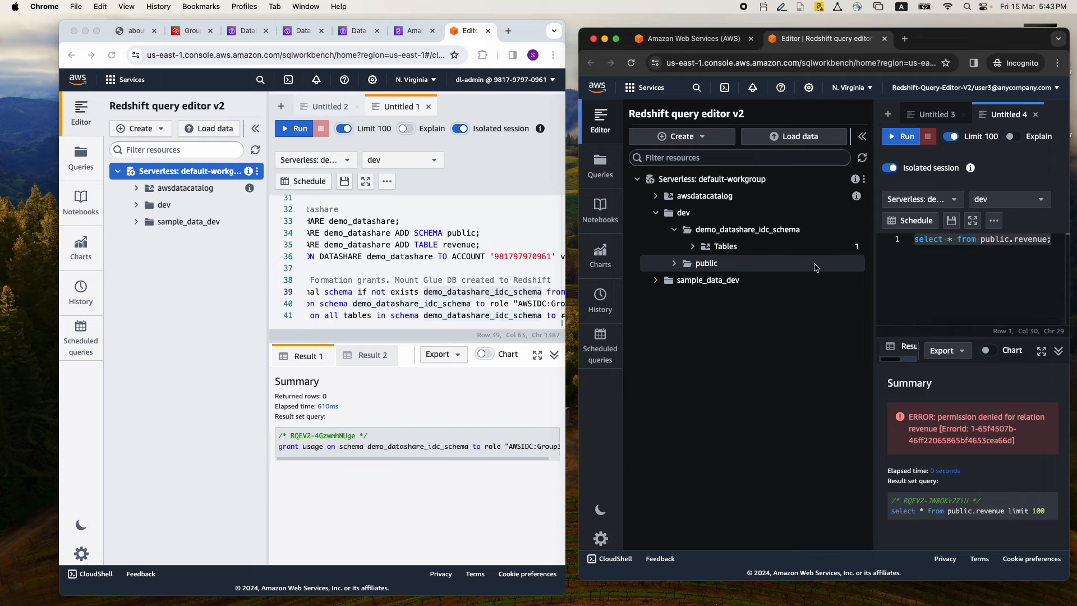
Generate a select query for table public.revenue under demo_datashare_idc_schema in user3's session and run it
left_click(694, 247)
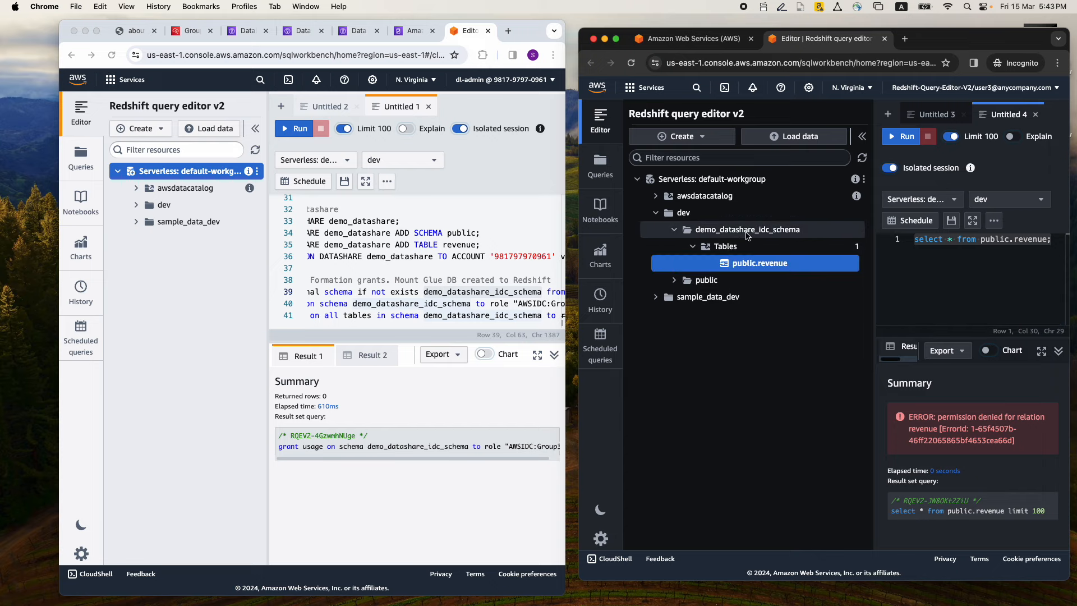
right_click(807, 266)
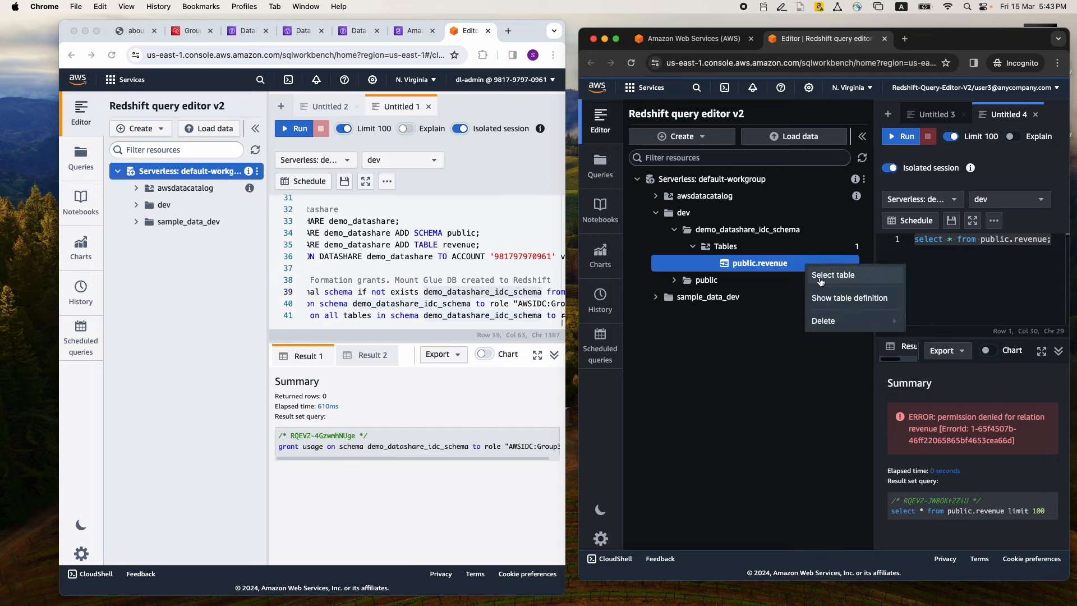
left_click(820, 276)
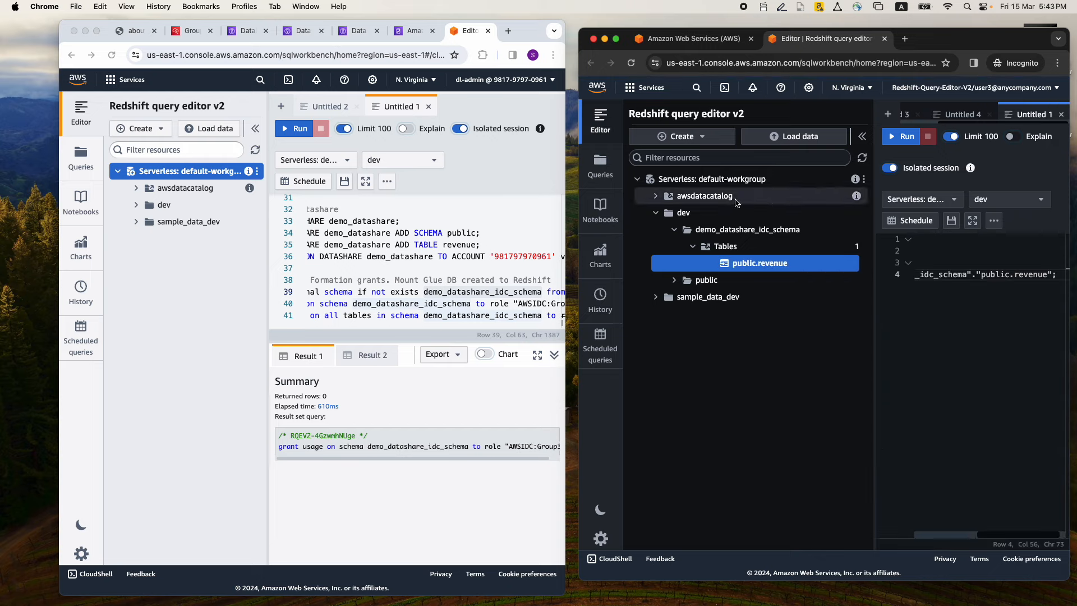
left_click_drag(579, 206, 441, 206)
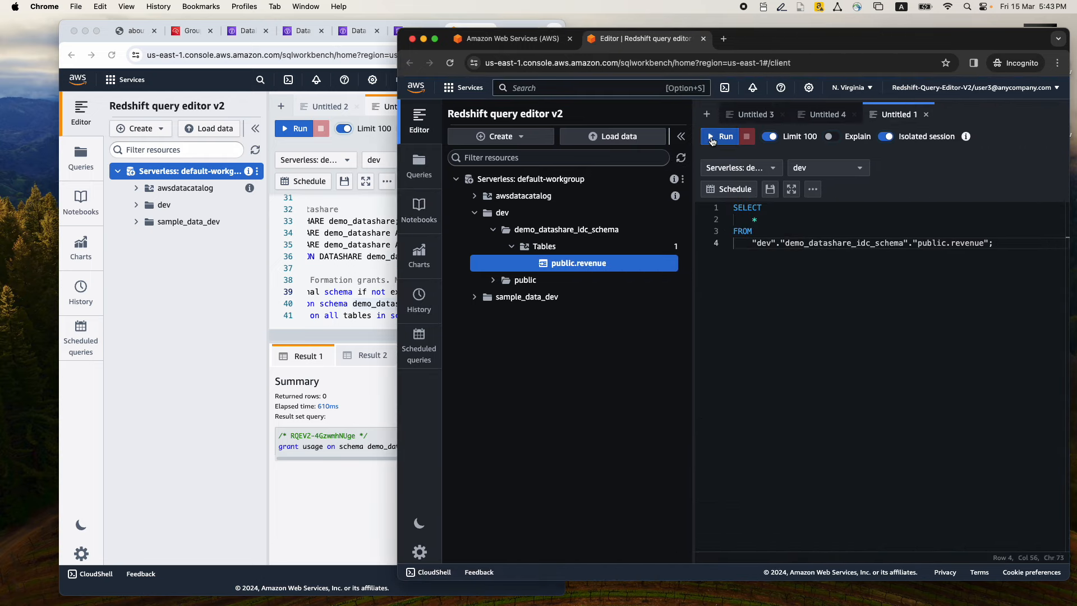
left_click(711, 138)
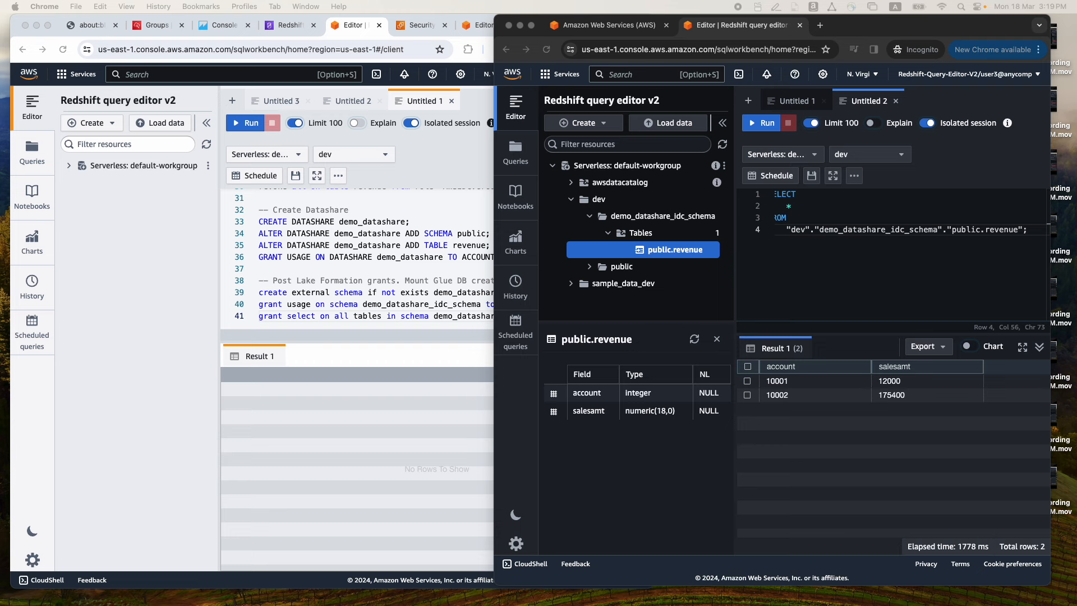
Review the architecture diagram and the account name of the QuickSight account in its account settings
left_click(91, 25)
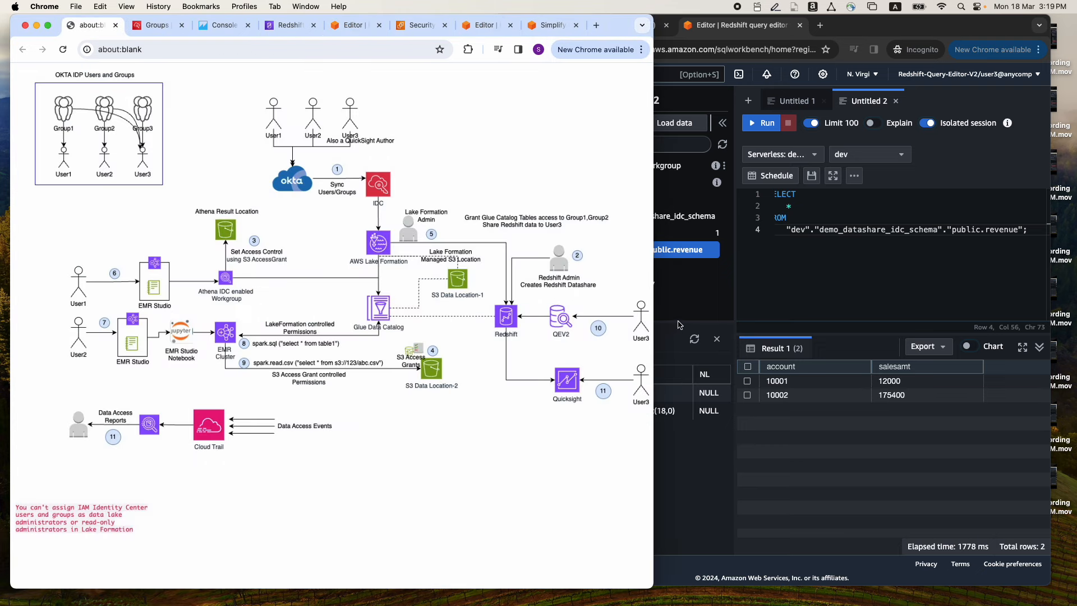
left_click_drag(655, 300, 678, 301)
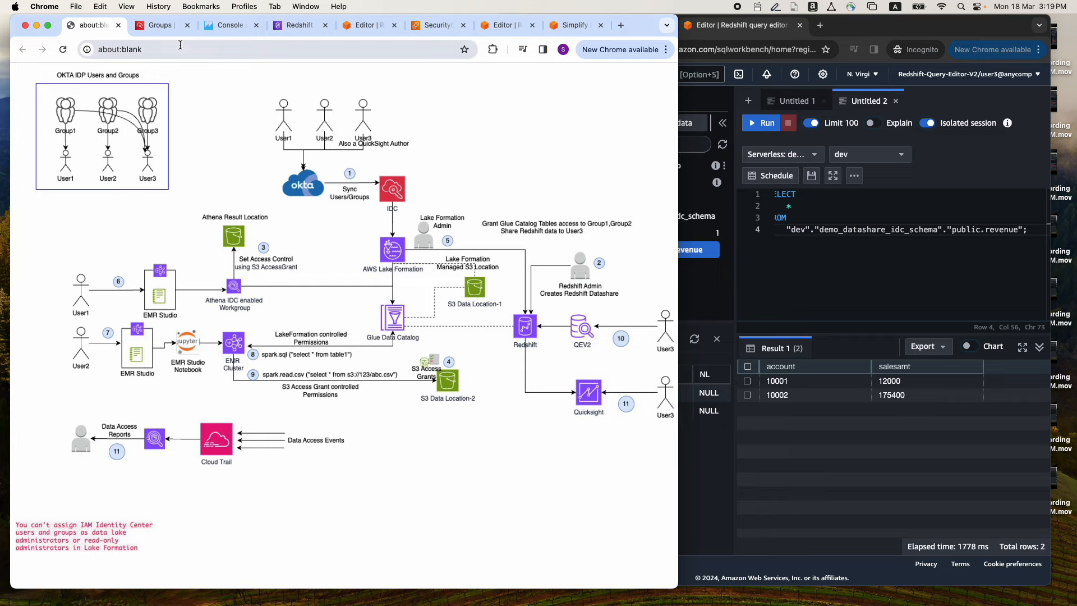
left_click(214, 26)
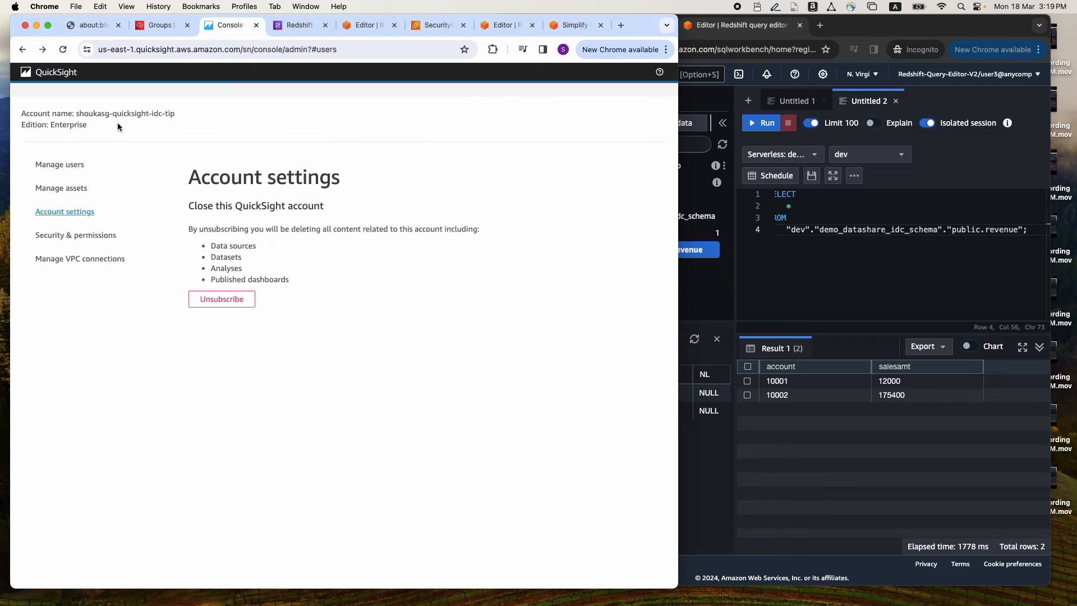
left_click_drag(79, 114, 174, 114)
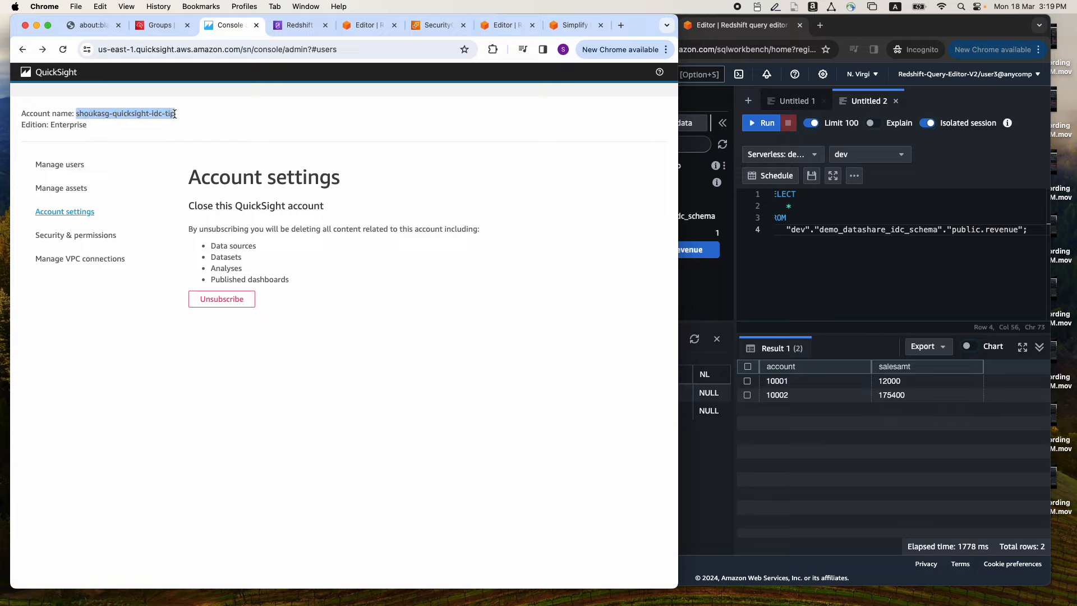
left_click(169, 116)
double_click(157, 114)
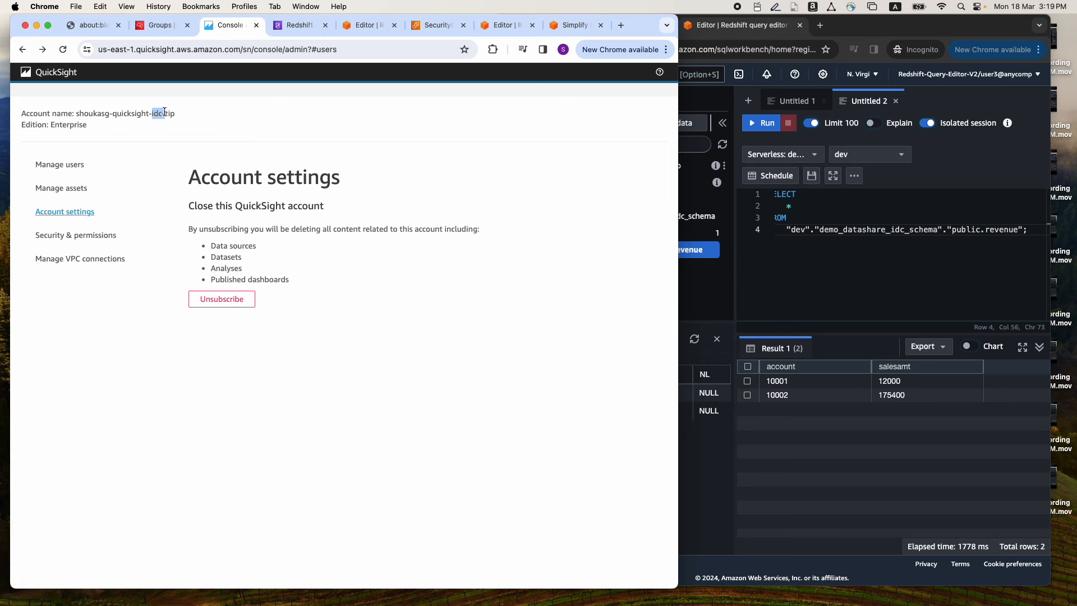
Read the AWS blog post on QuickSight with IAM Identity Center down to the step choosing the identity option
left_click(563, 26)
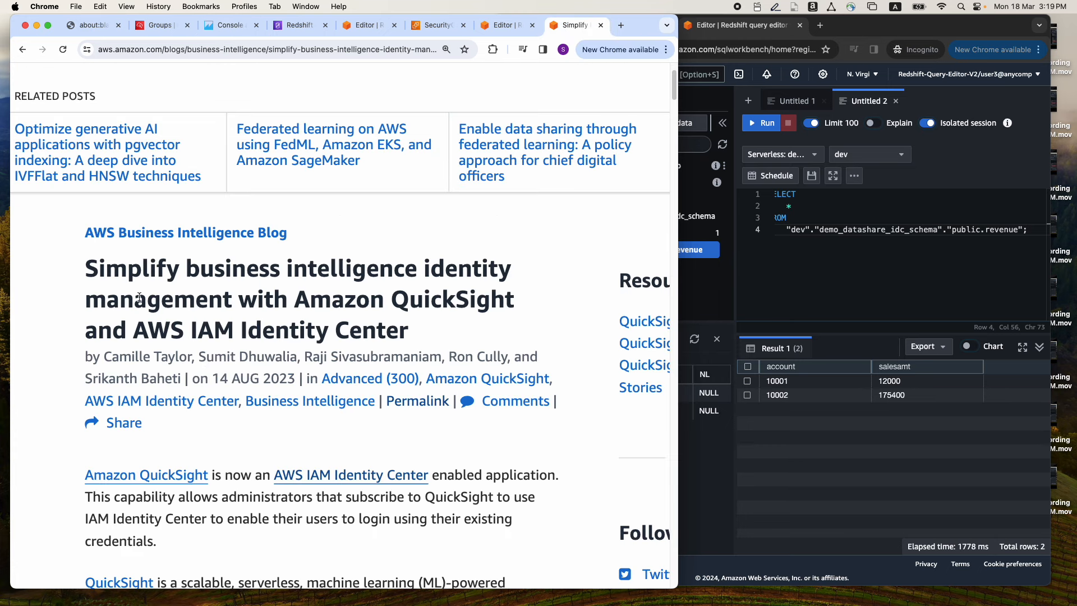
scroll(139, 297, "down", 20)
scroll(179, 333, "down", 15)
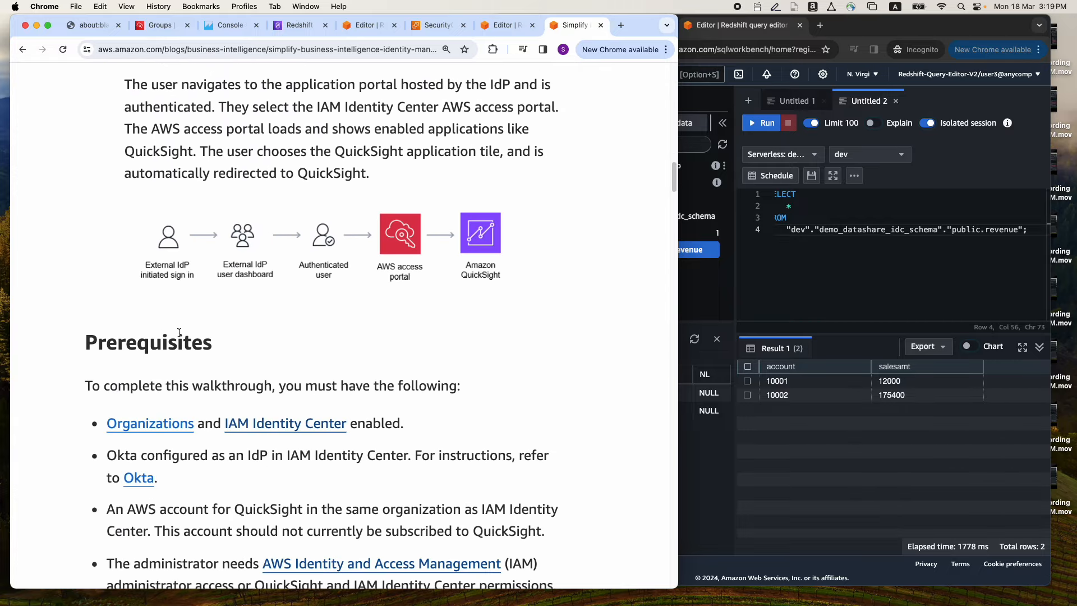
scroll(180, 333, "down", 20)
scroll(196, 335, "down", 10)
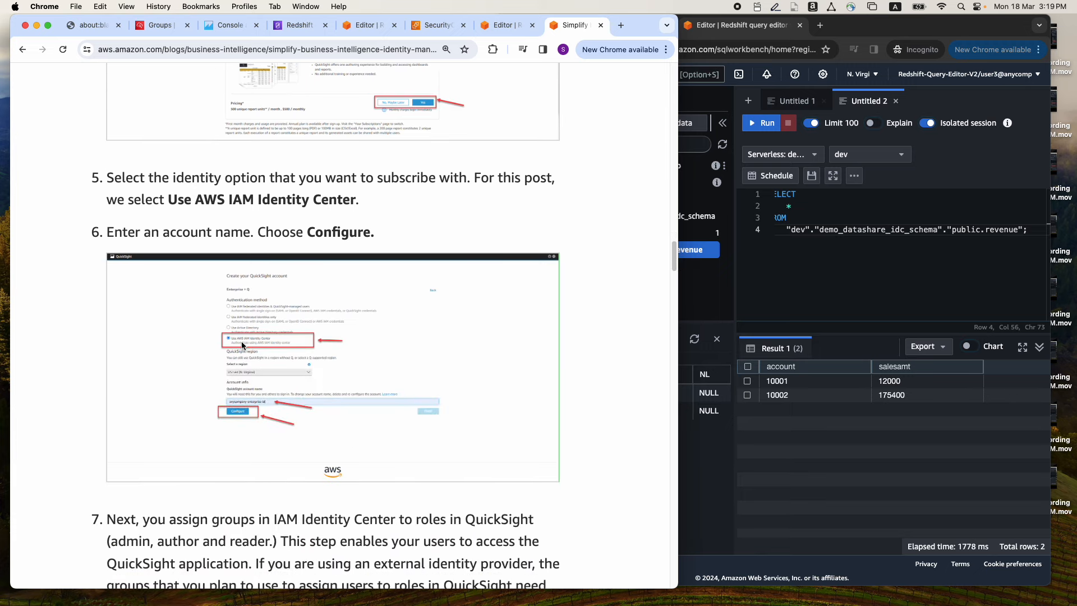
Search the QuickSight role groups for "Group" and add Group3 as an author group
left_click(219, 26)
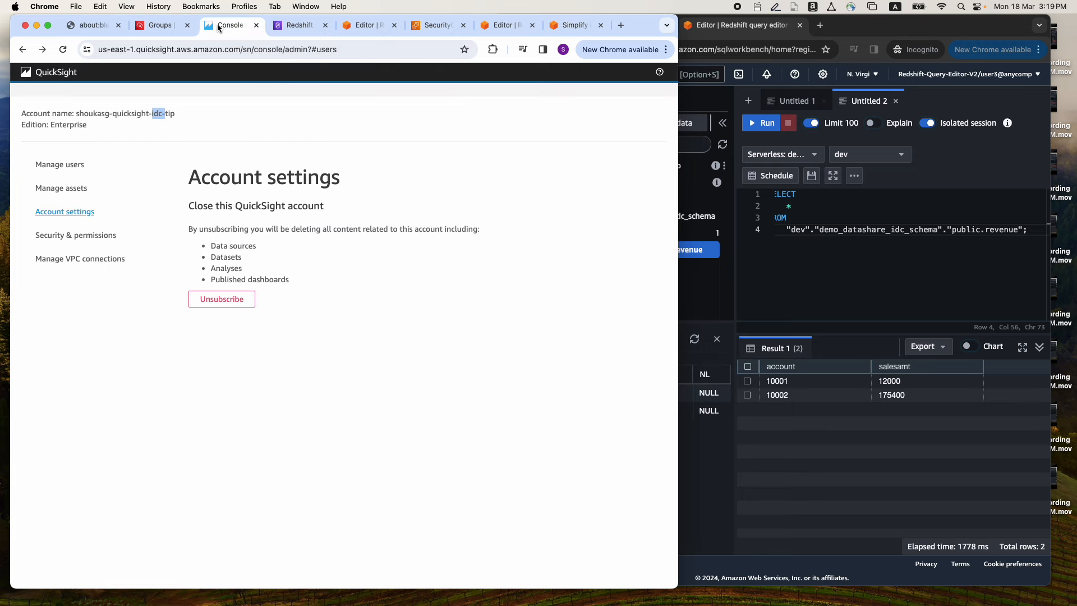
left_click(64, 167)
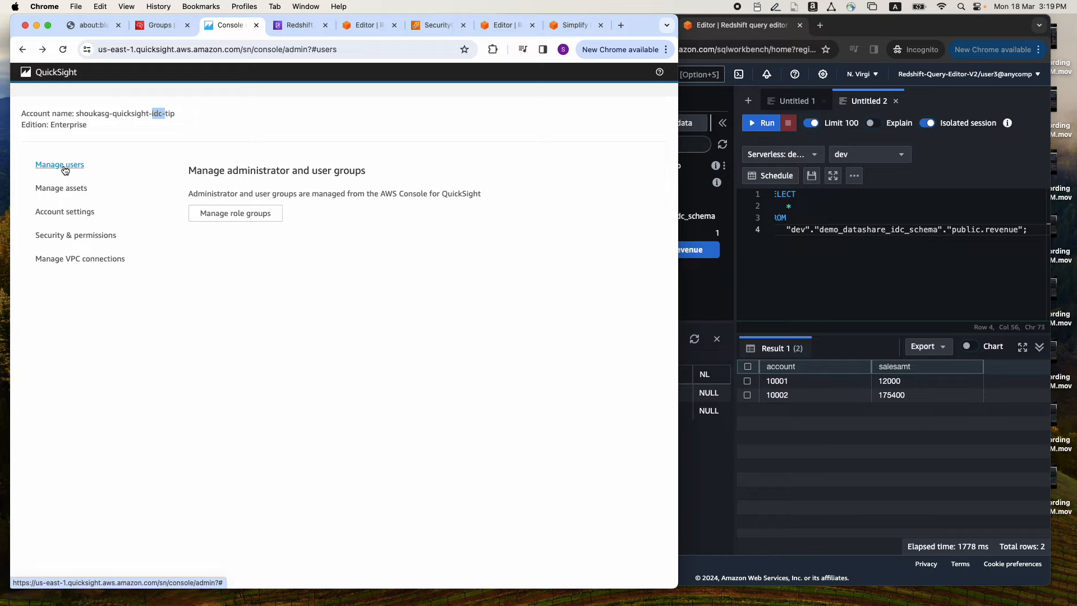
left_click(230, 217)
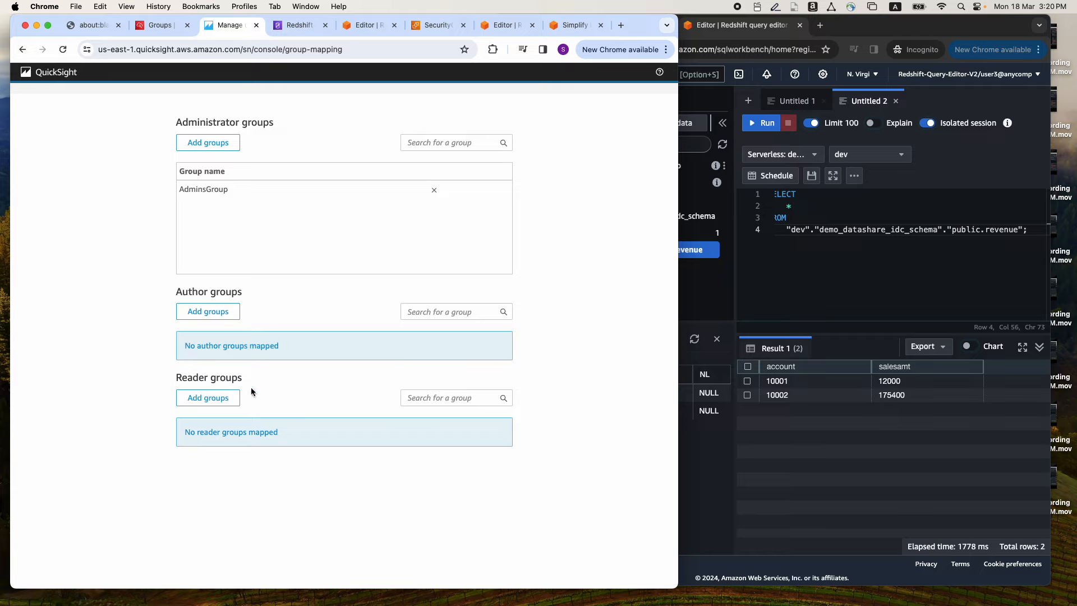
left_click(204, 315)
left_click(256, 145)
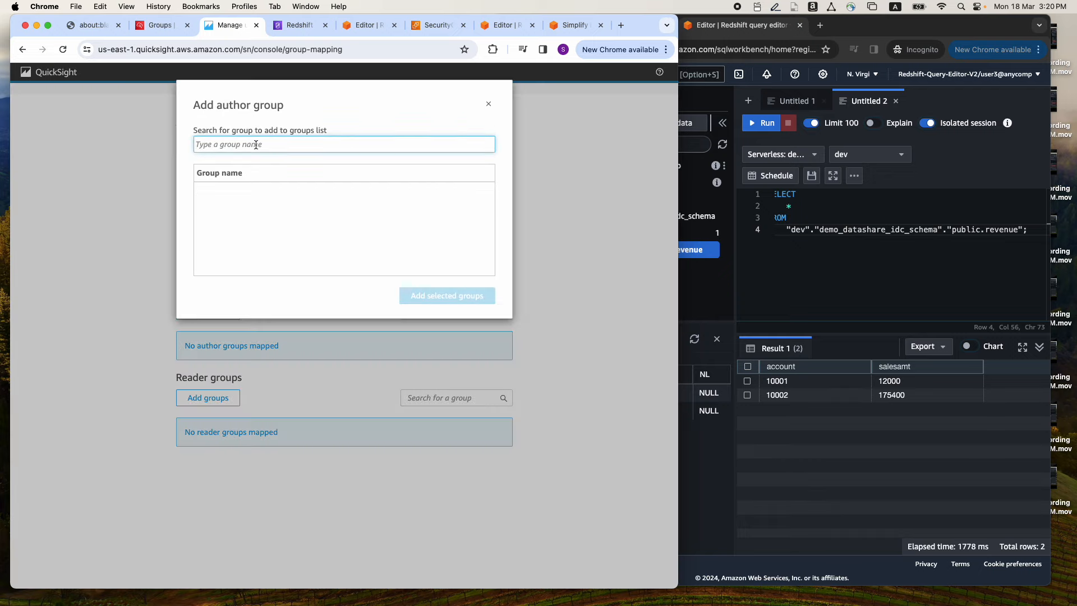
type("G")
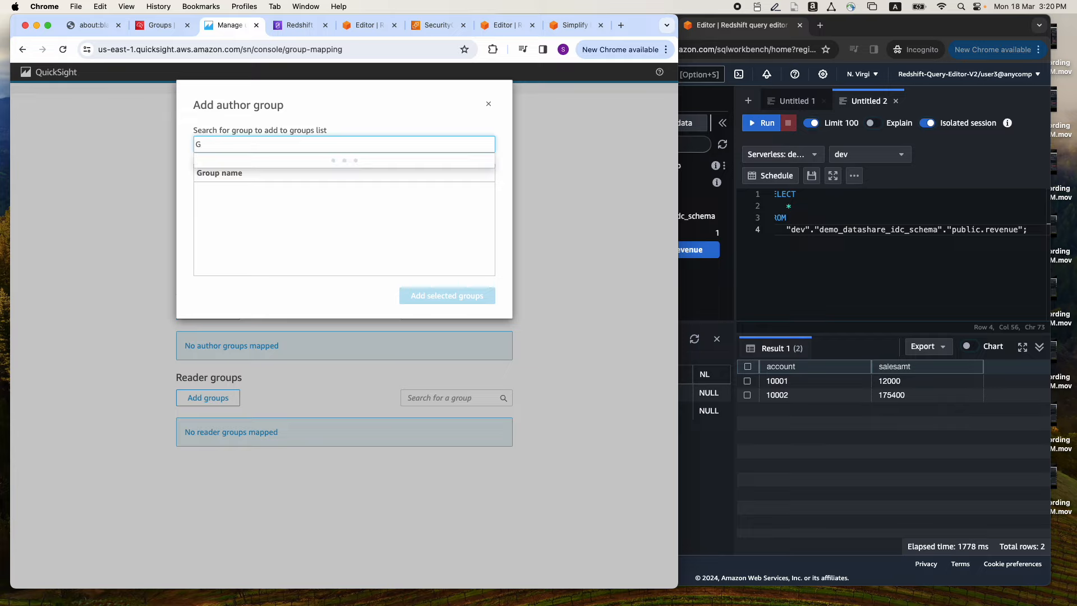
type("roup")
left_click(250, 191)
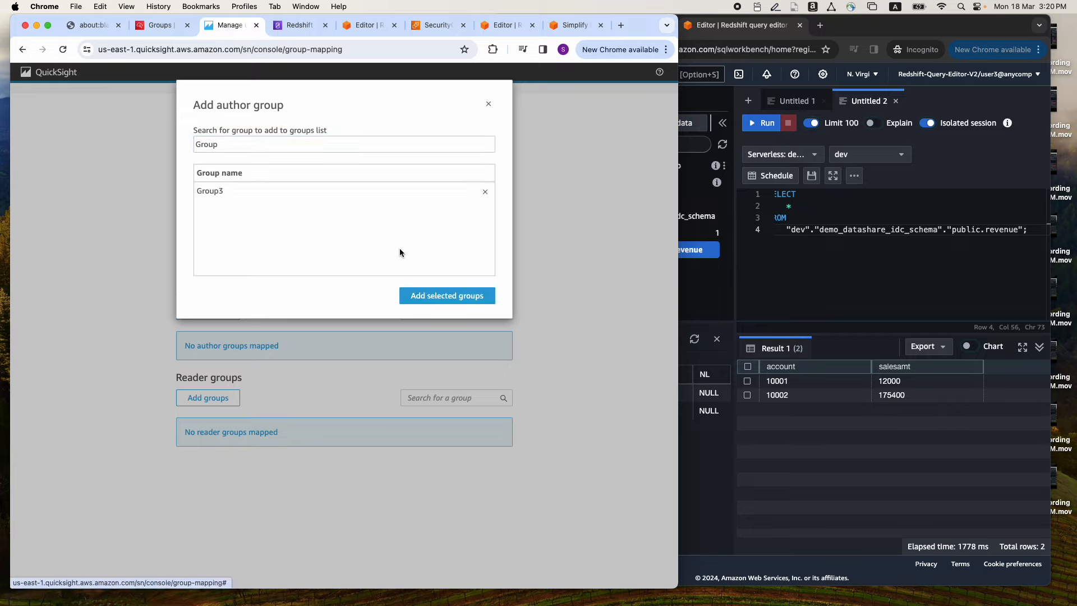
left_click(440, 295)
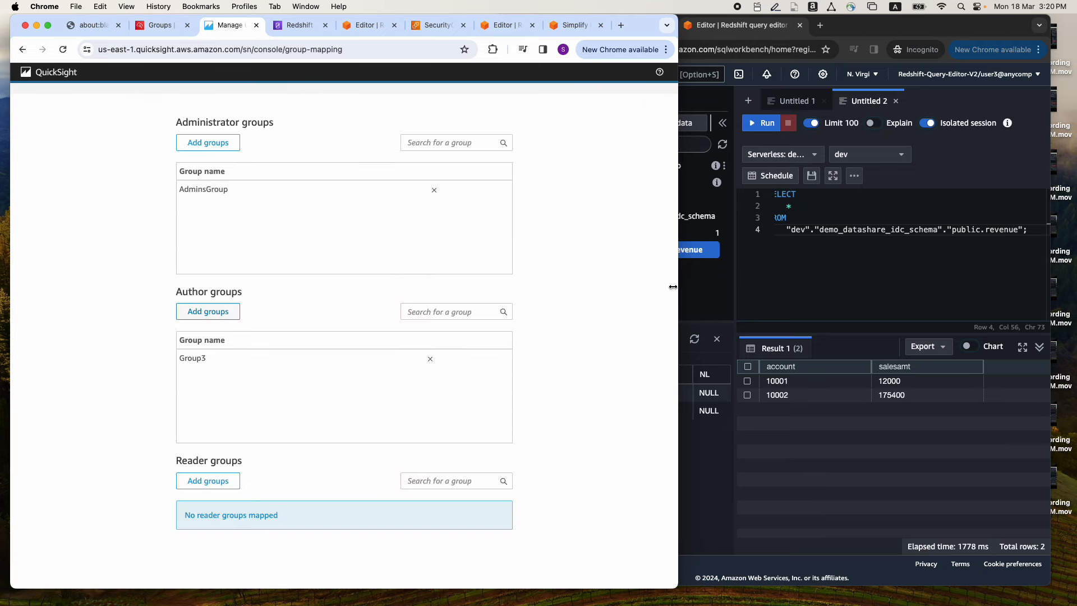
Refresh user3's AWS access portal and open the QuickSight application from it, arranged beside the role groups window
left_click_drag(673, 287, 488, 291)
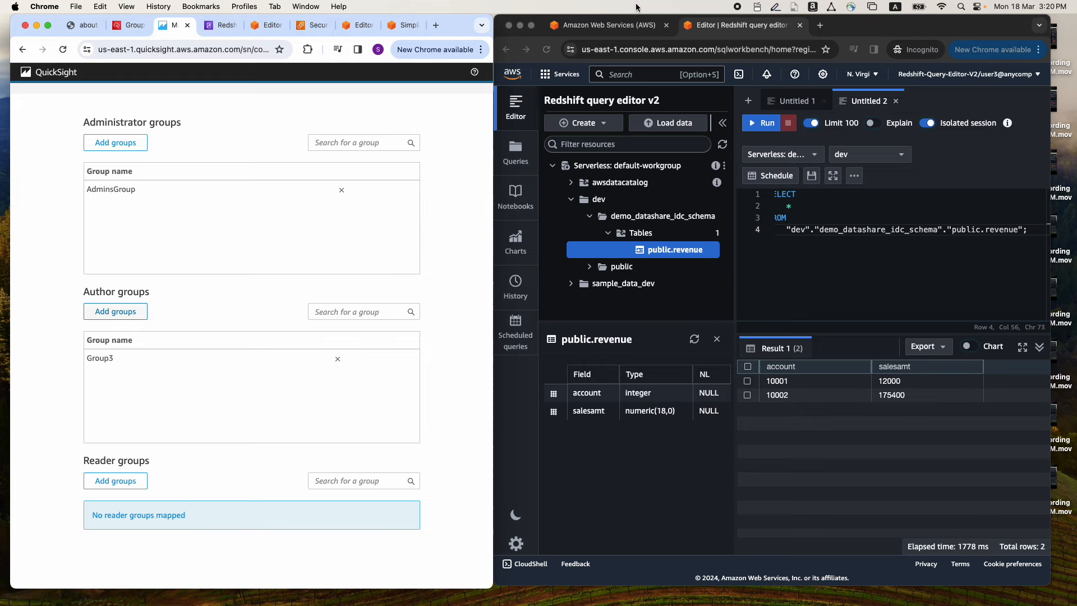
left_click(612, 26)
left_click_drag(494, 266, 508, 266)
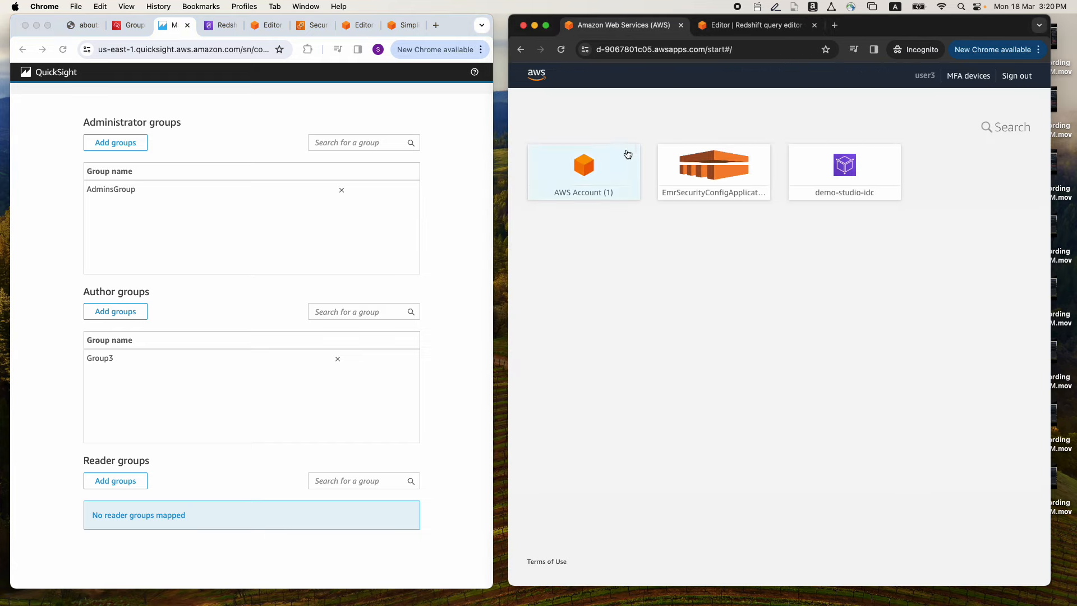
left_click(561, 51)
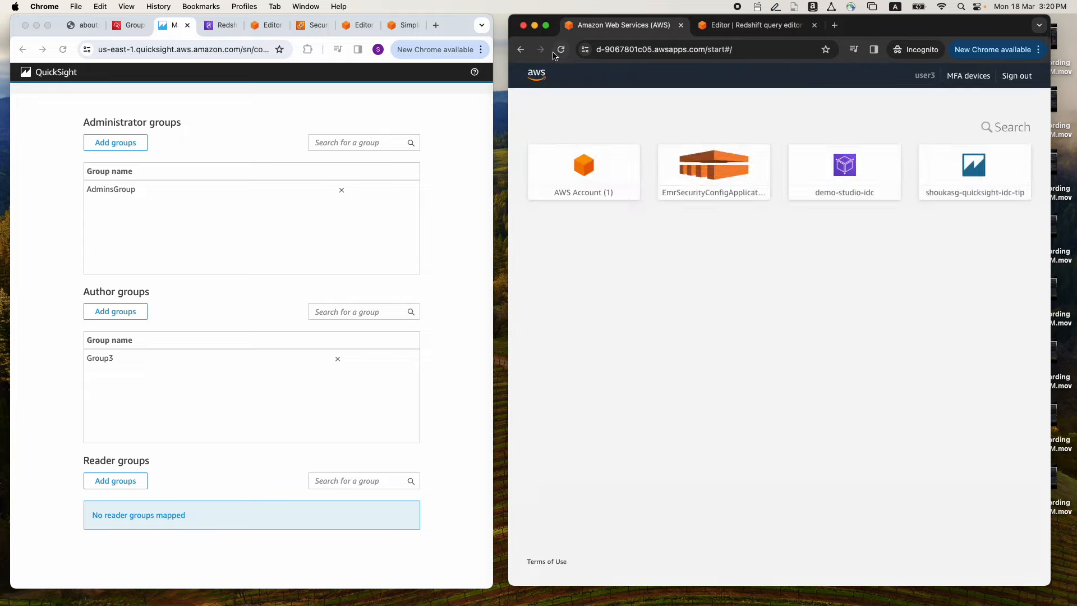
left_click(981, 170)
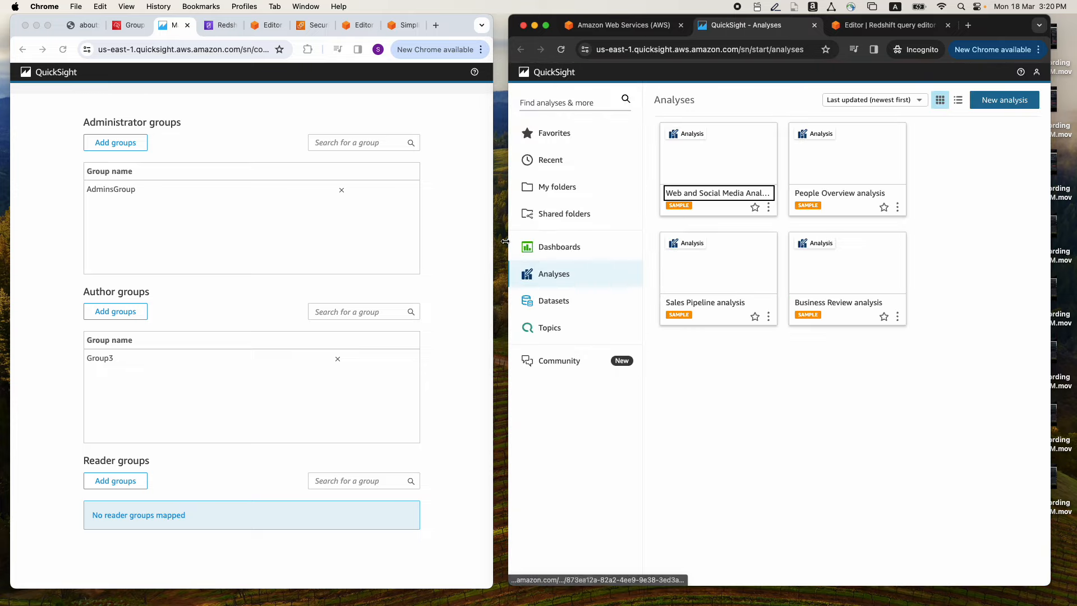
left_click_drag(505, 242, 498, 241)
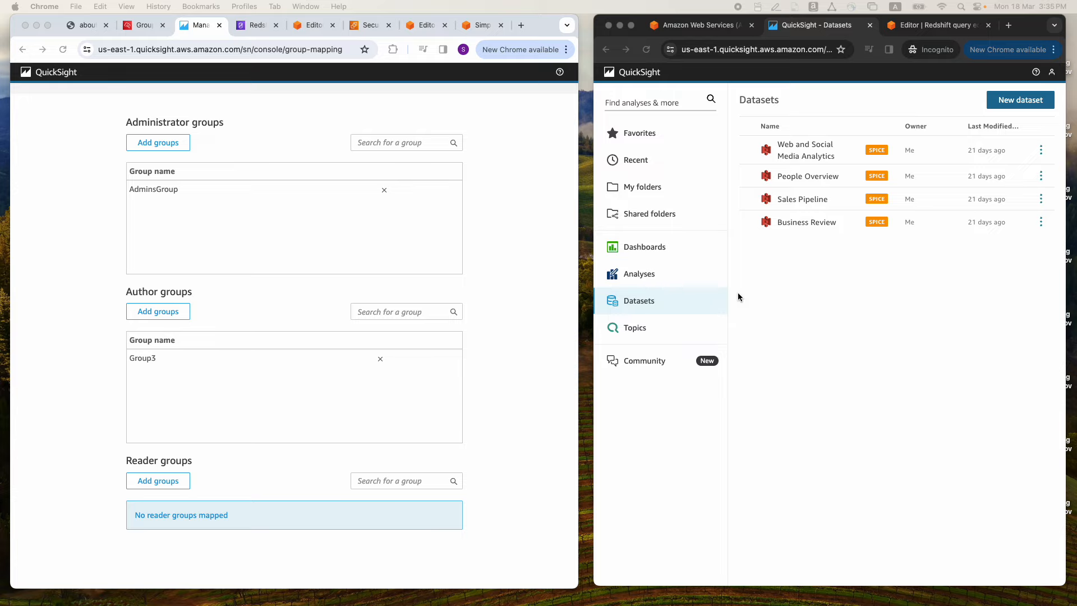
Copy the application ARN of the awsidc Redshift application from the AWS managed applications in IAM Identity Center
key("super+Tab")
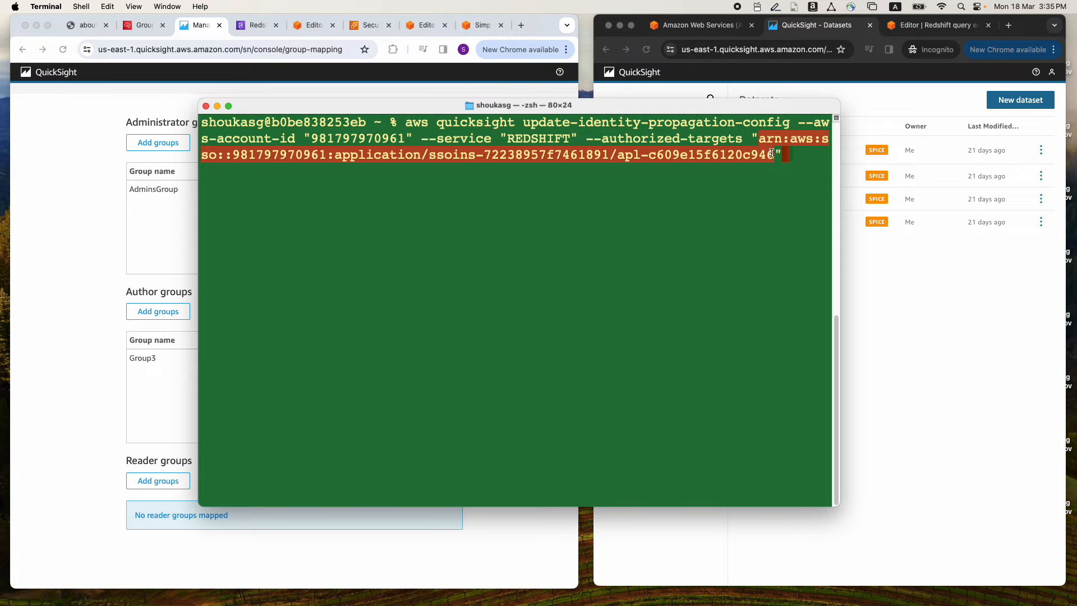
left_click(138, 26)
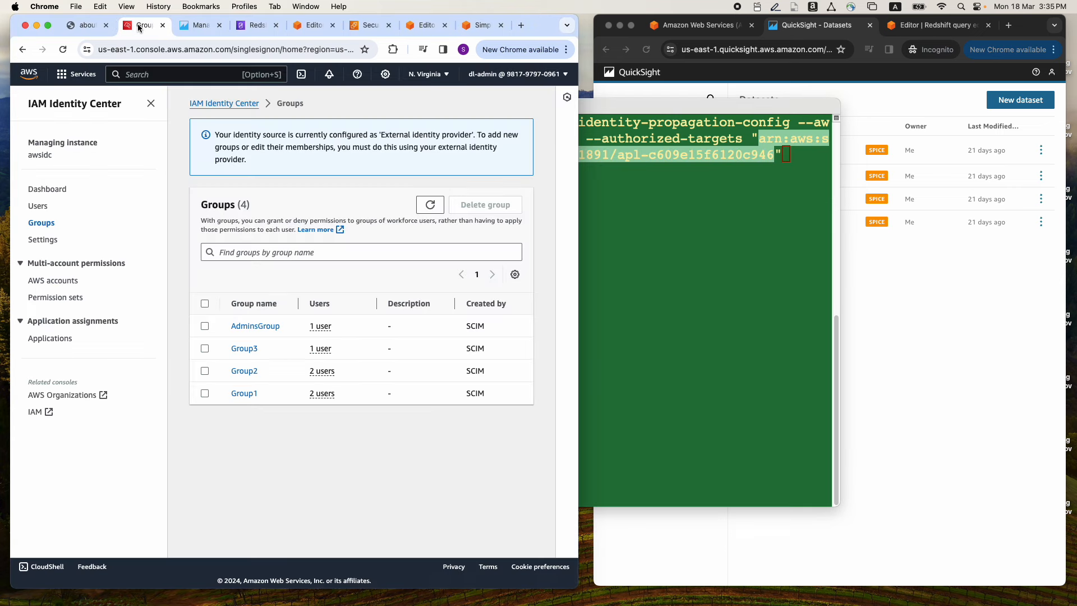
left_click(58, 338)
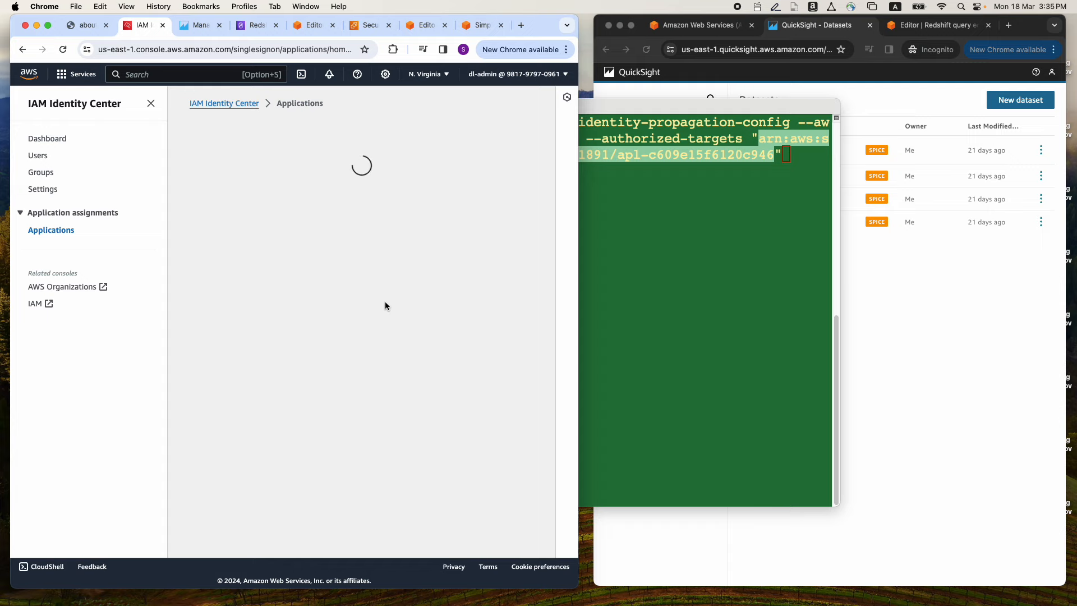
scroll(391, 312, "down", 4)
mouse_move(287, 533)
left_mouse_down()
mouse_move(378, 533)
mouse_move(271, 532)
left_mouse_up()
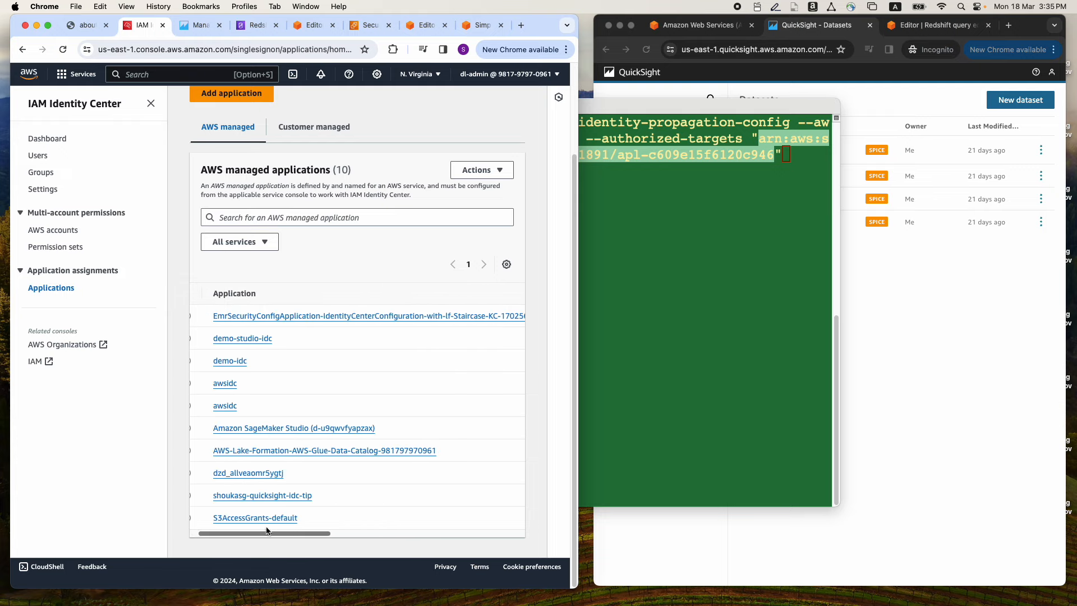
left_click(228, 413)
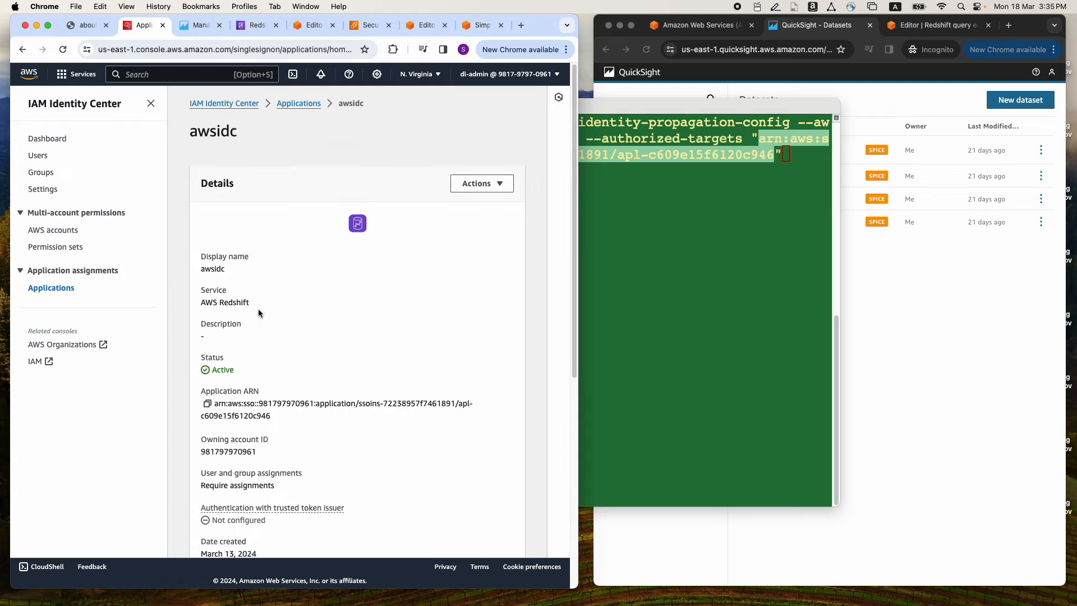
left_click(207, 403)
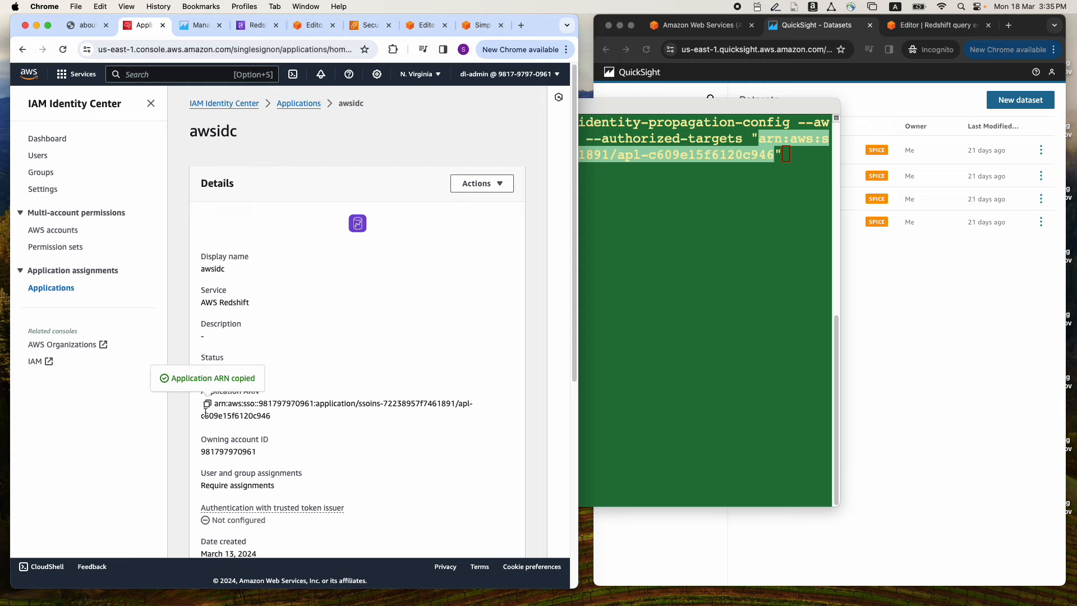
Run aws quicksight update-identity-propagation-config in Terminal for service REDSHIFT, with the awsidc application ARN as authorized target
left_click(623, 190)
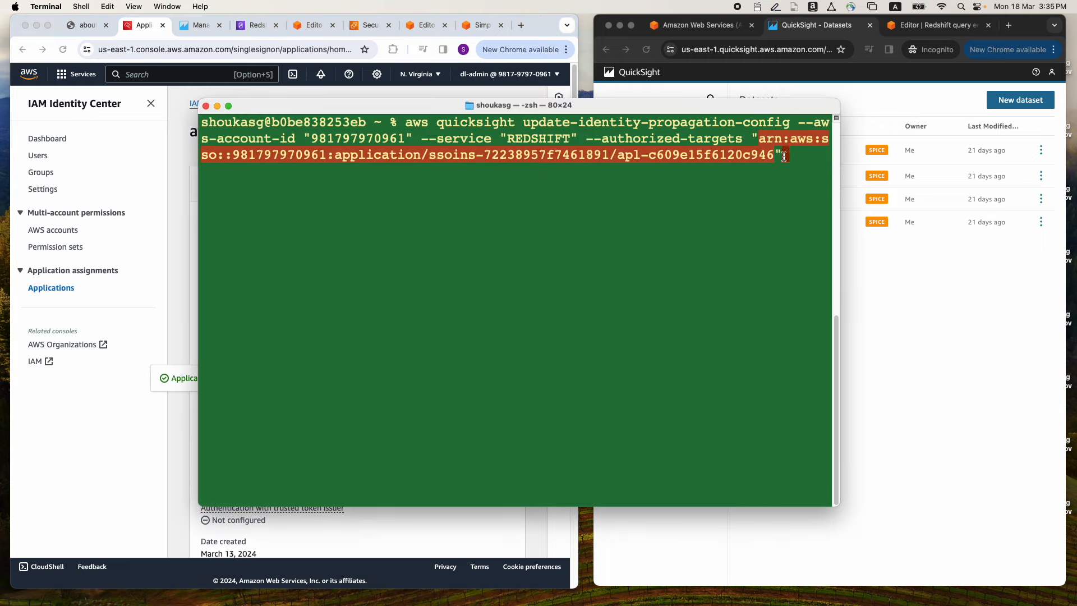
key("Return")
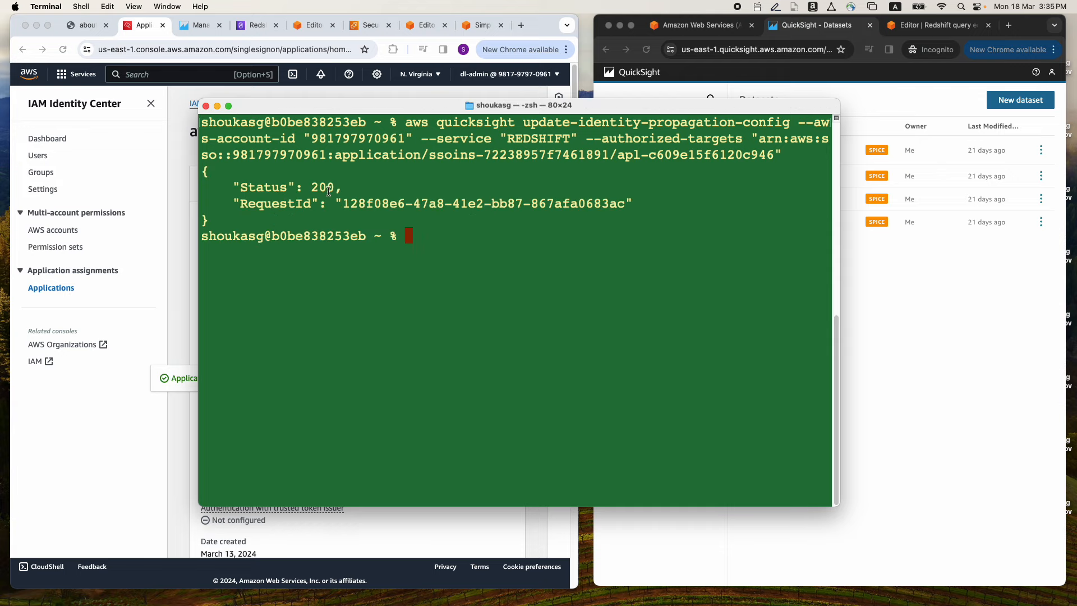
left_click(217, 106)
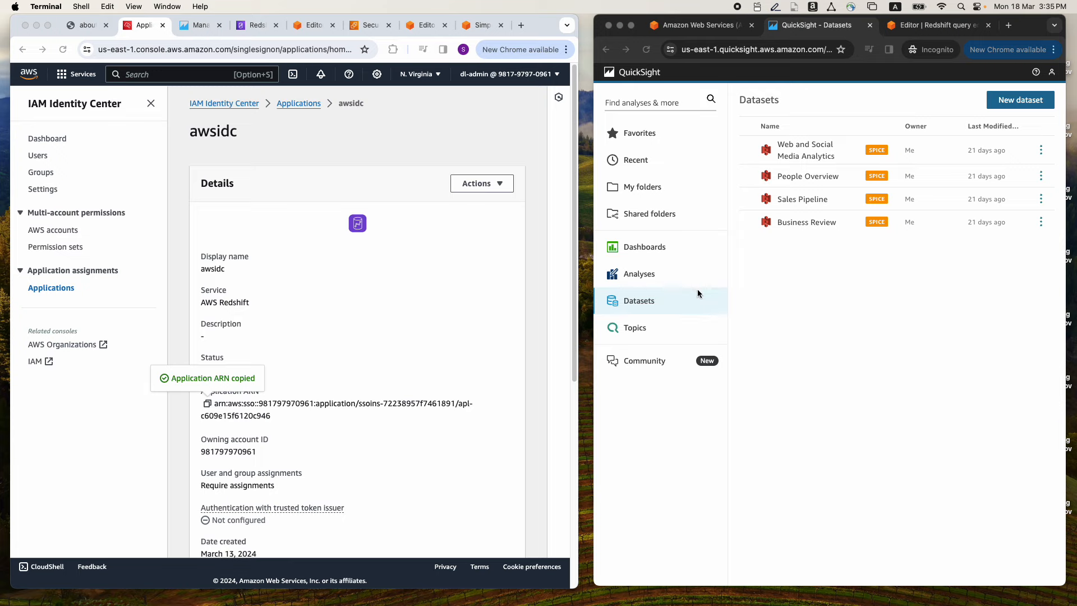
Start a new dataset from a manually connected Redshift source named demo-idc-redshift, using the VPC connection red-vpc-1
left_click(1016, 105)
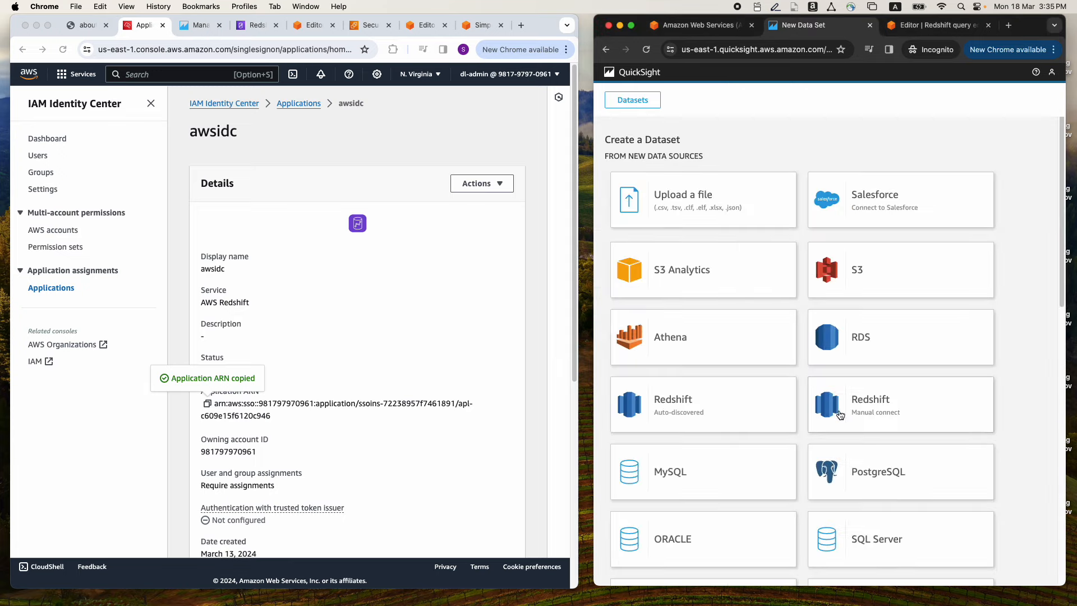
left_click(839, 415)
left_click(710, 191)
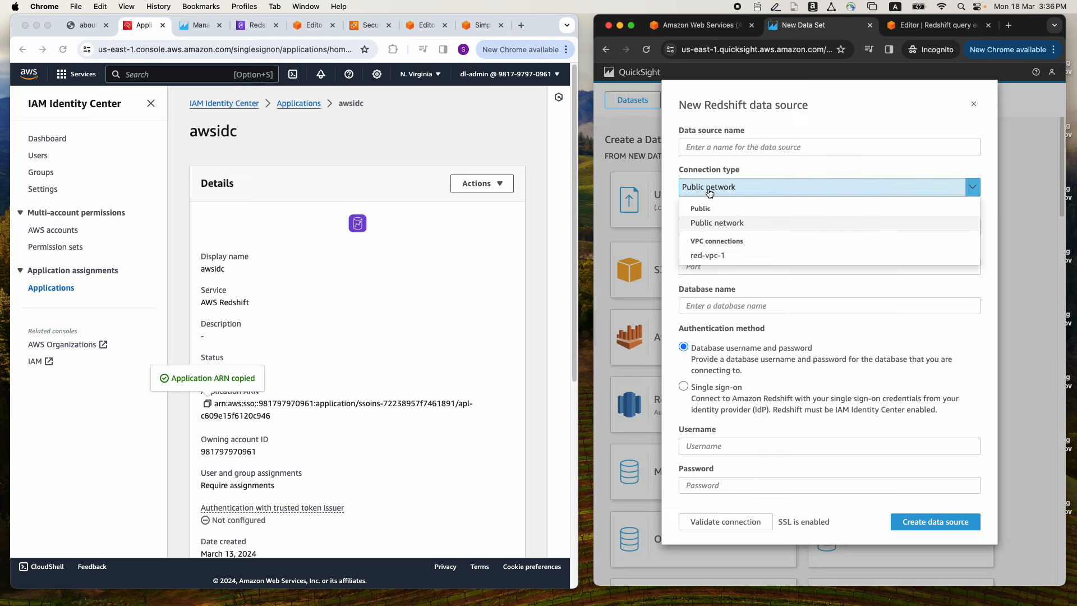
left_click(705, 255)
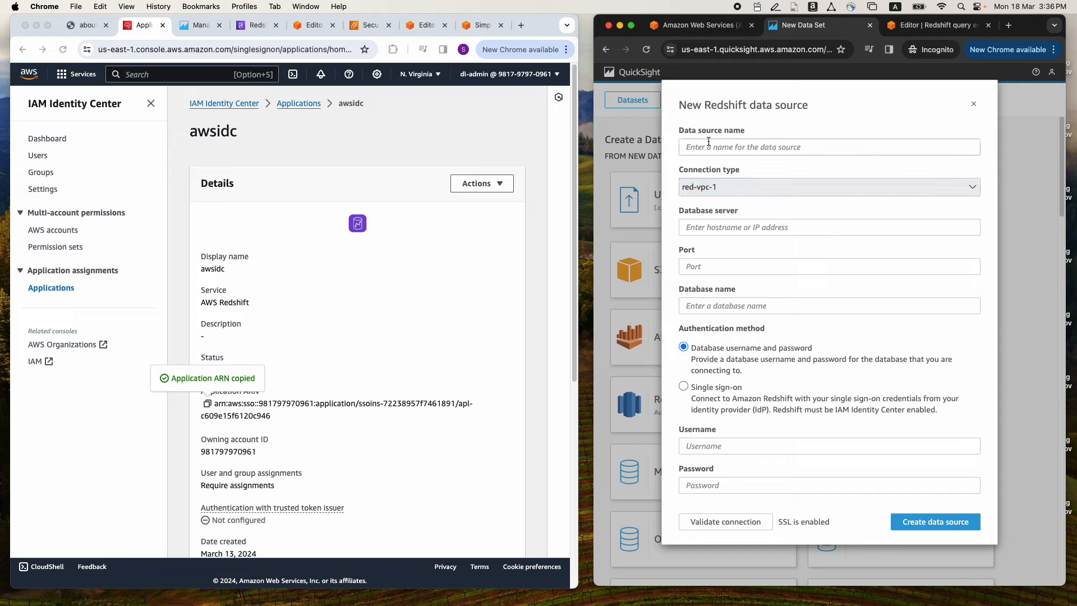
left_click(708, 141)
type("demo-idc-redshift")
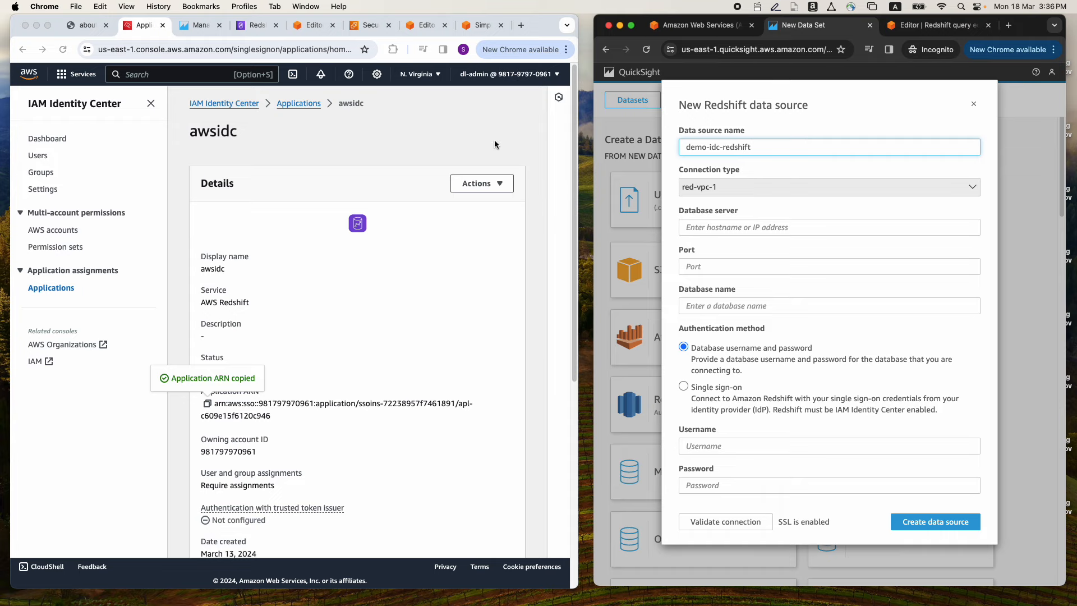
Fill in the database server with the host name from the default-workgroup endpoint, plus port 5439 and database dev
left_click(253, 26)
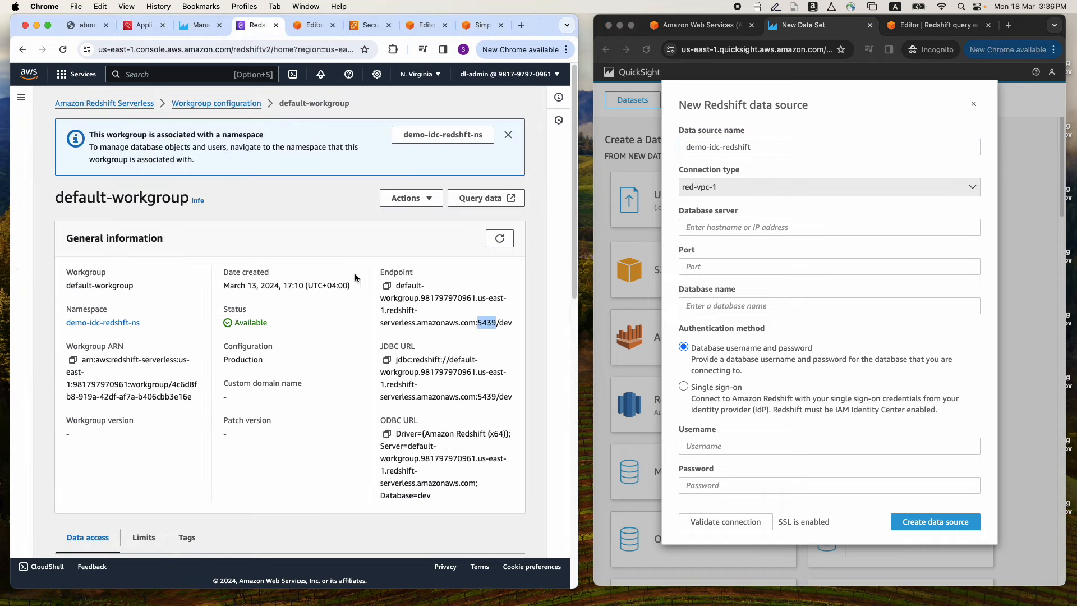
left_click(405, 301)
left_click_drag(396, 286, 475, 325)
key("super+c")
left_click(689, 226)
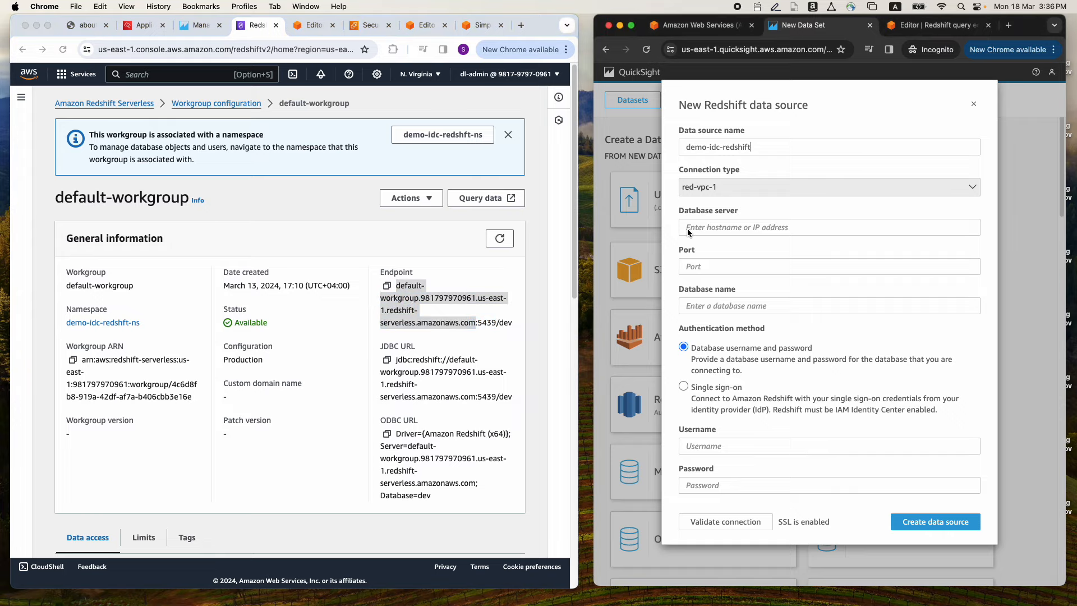
key("super+v")
left_click(690, 267)
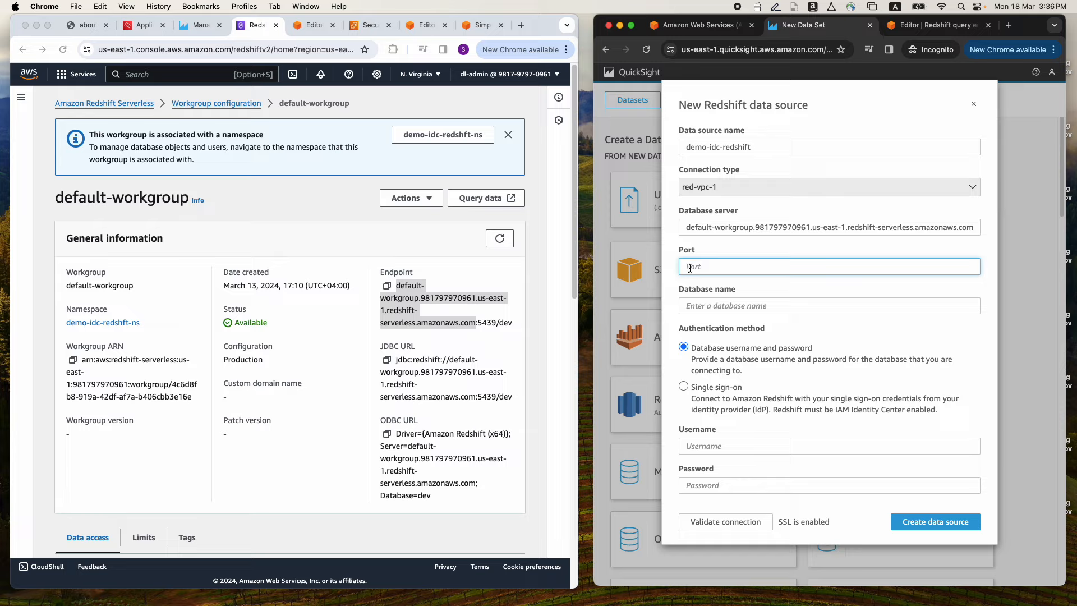
type("39")
left_click(702, 307)
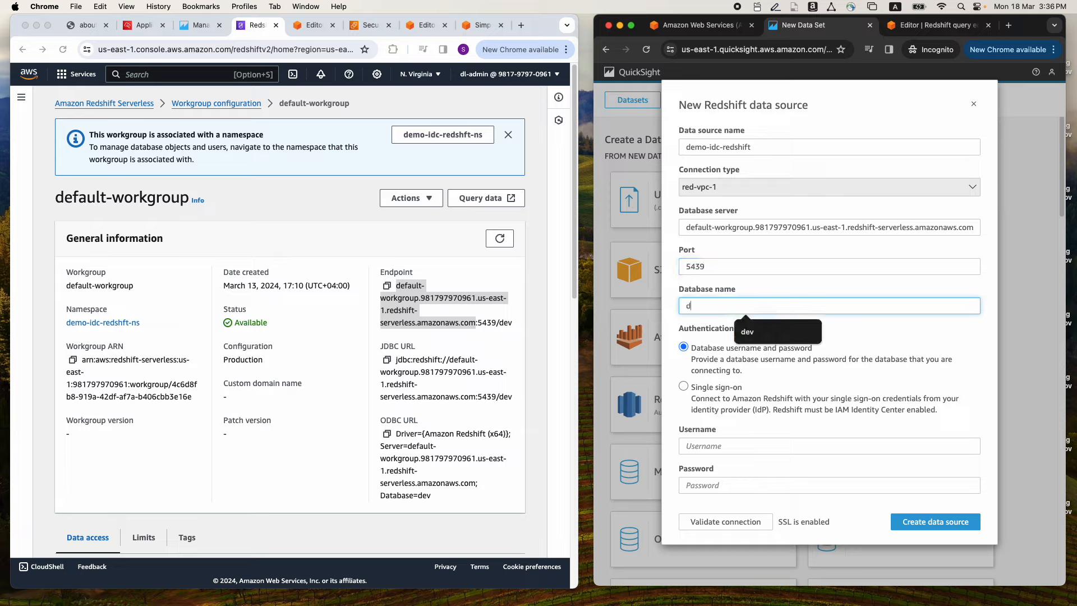
left_click(747, 332)
Choose single sign-on as the authentication method, validate the connection and create the data source
left_click(683, 386)
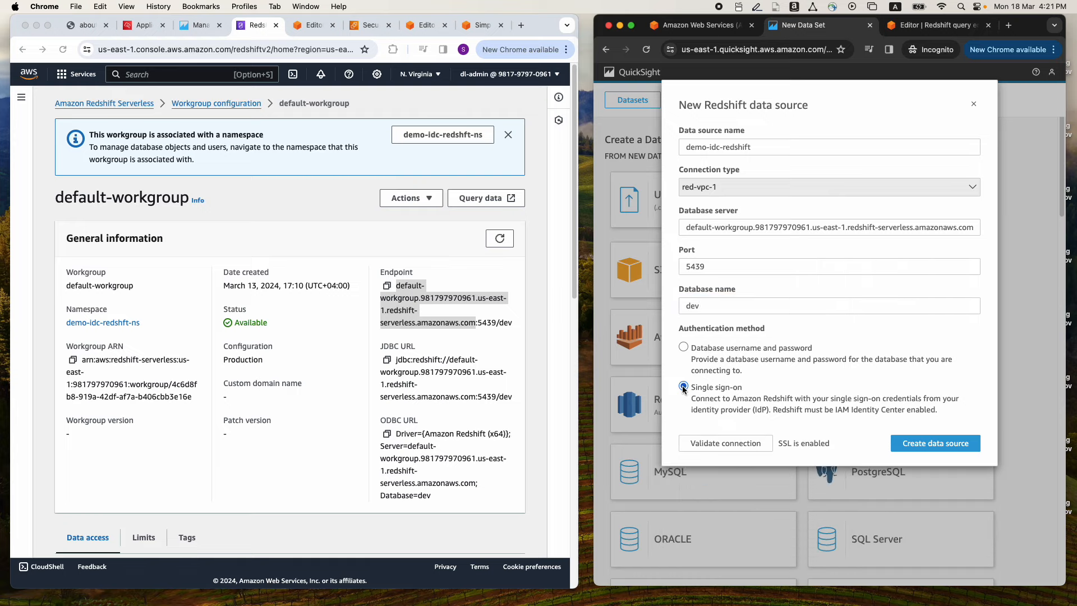
left_click(719, 443)
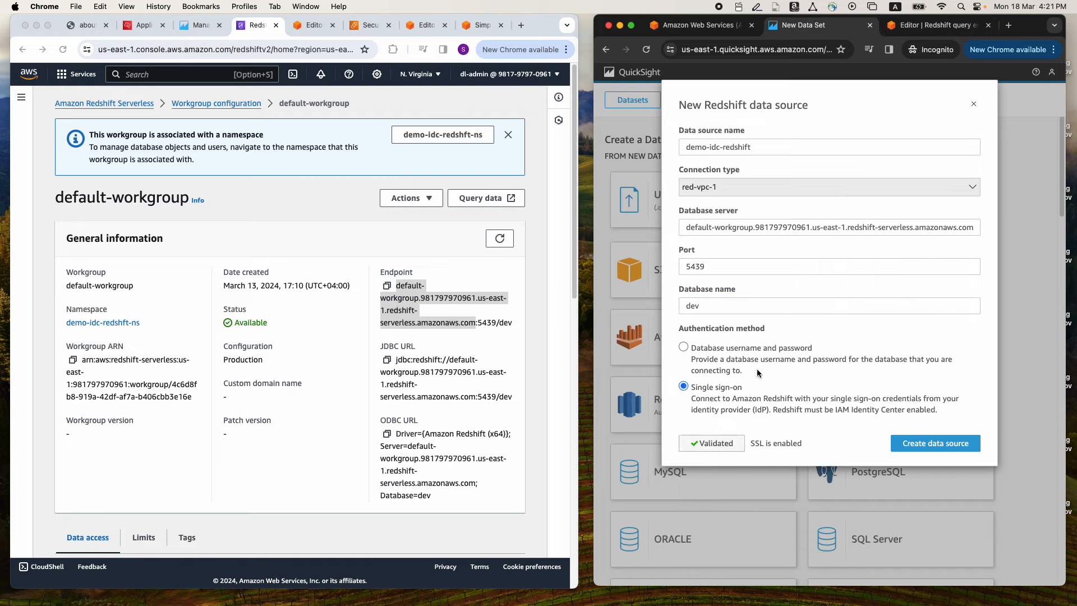
left_click(917, 444)
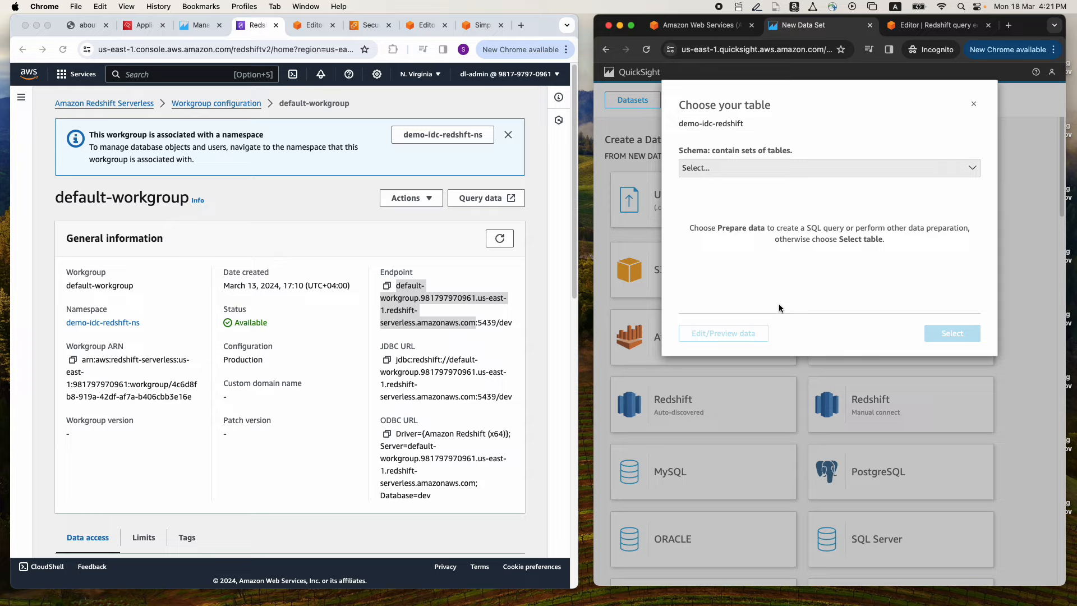
Select the public.revenue table in schema demo_datashare_idc_schema for the dataset and preview its rows in data preparation
left_click(763, 169)
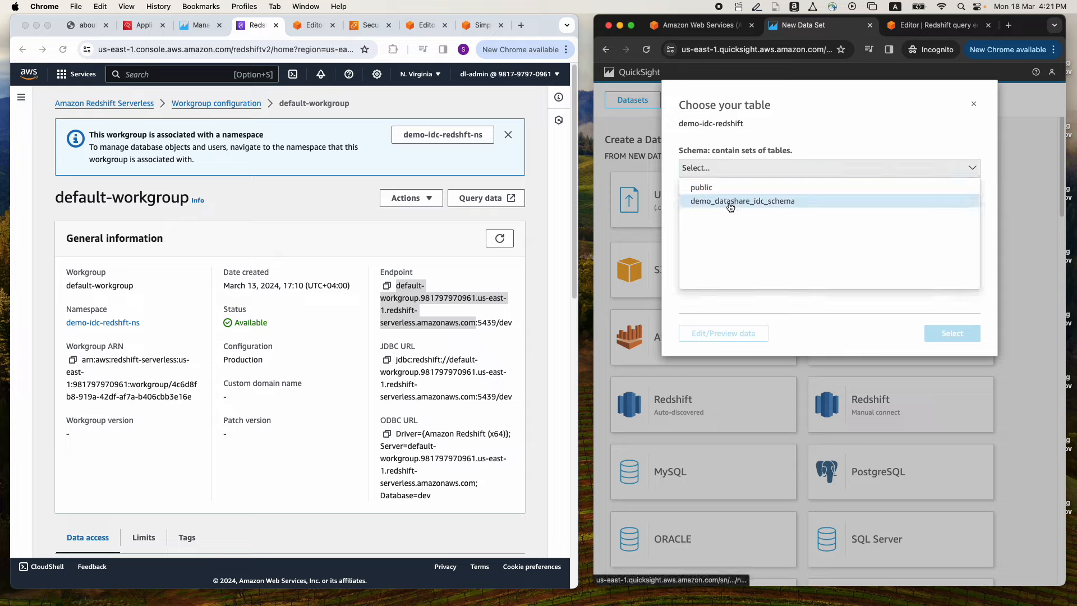
left_click(752, 204)
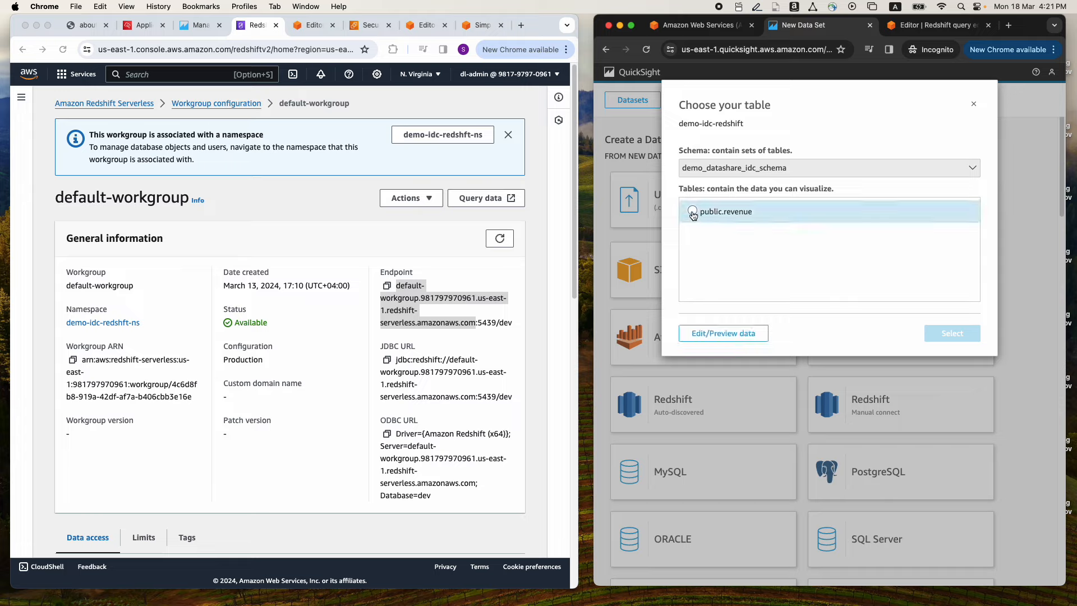
left_click(693, 212)
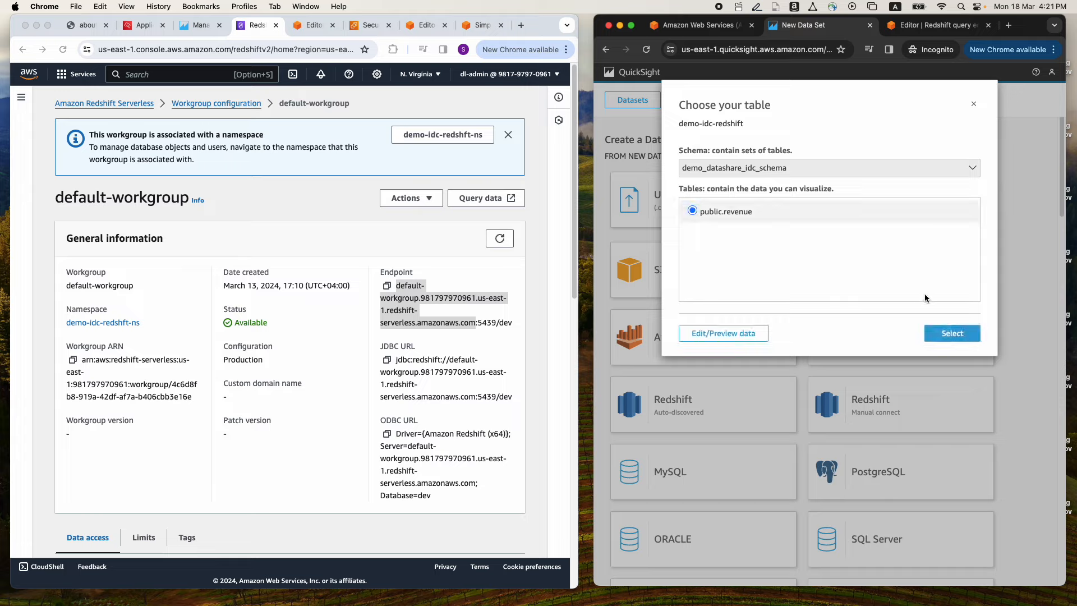
left_click(946, 335)
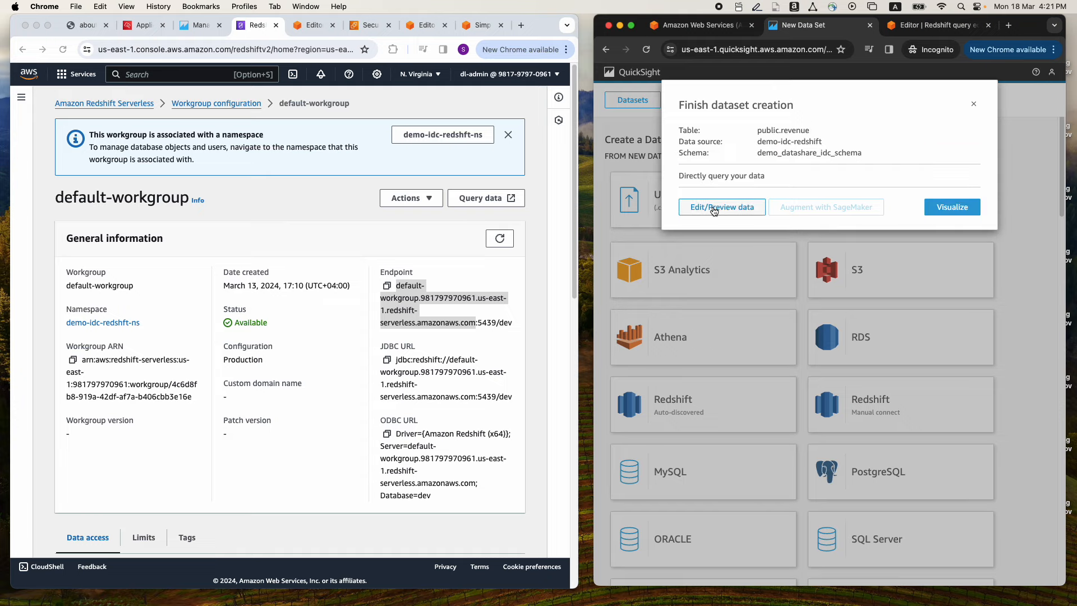
left_click(709, 209)
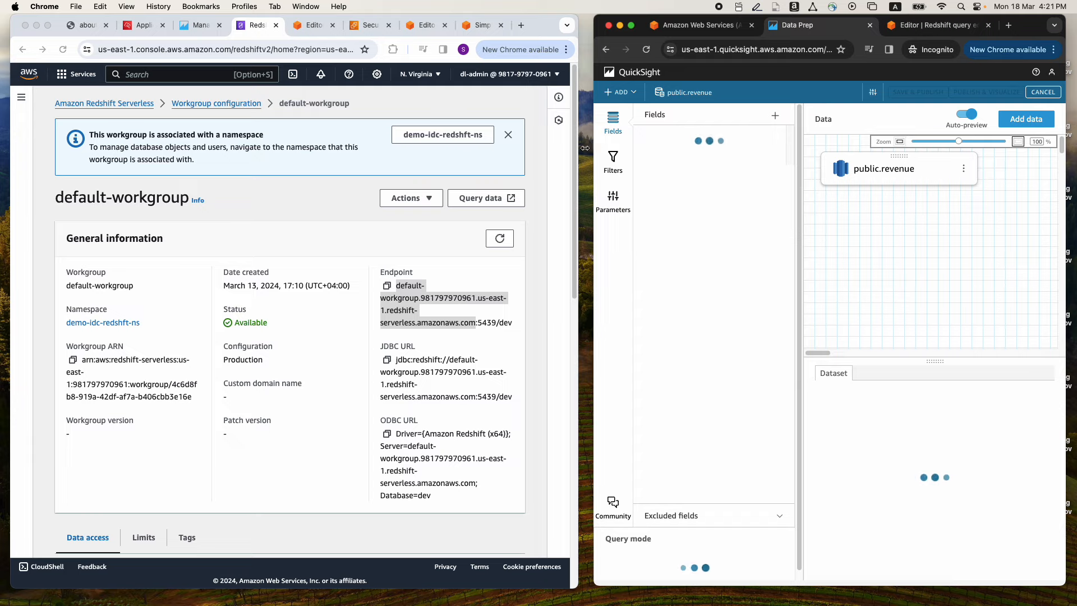
left_click_drag(593, 148, 554, 149)
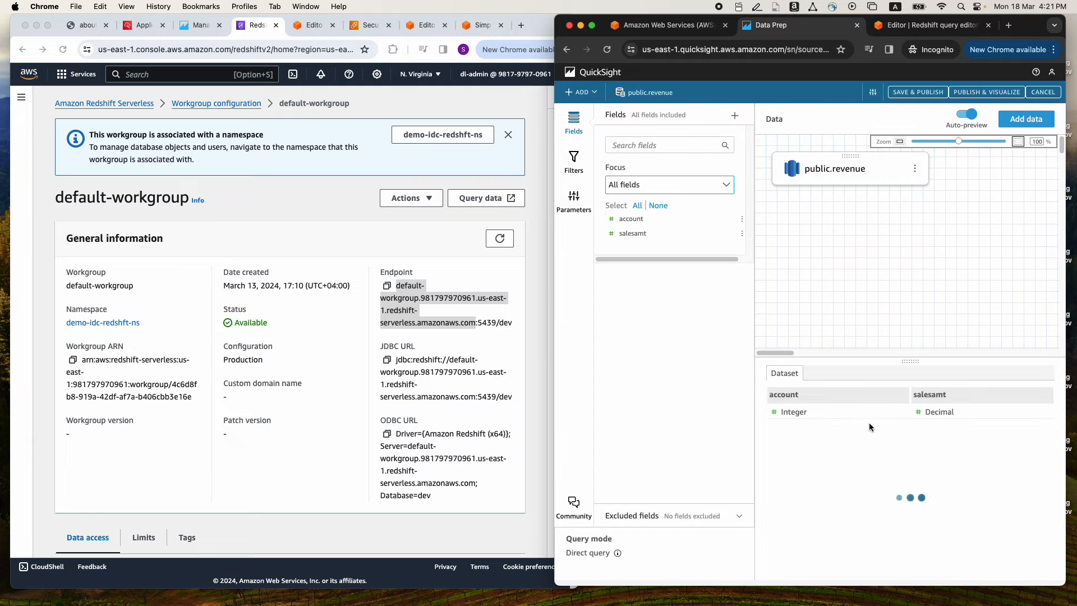
left_click_drag(910, 359, 908, 267)
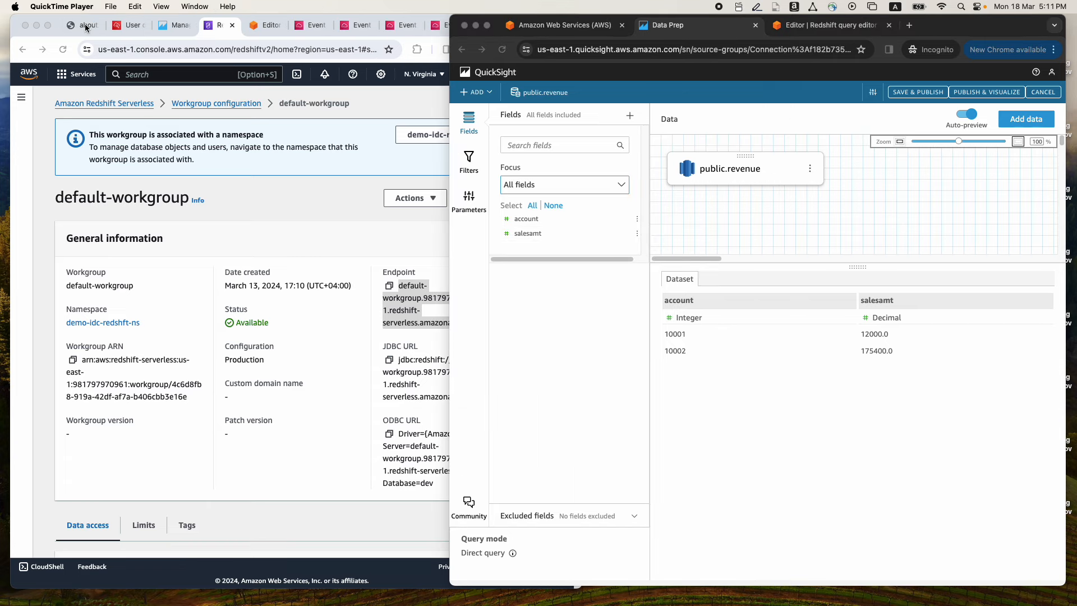
Open the CloudTrail BatchGetTable event in a widened browser window and examine its source IP address, event name and event source
left_click(86, 26)
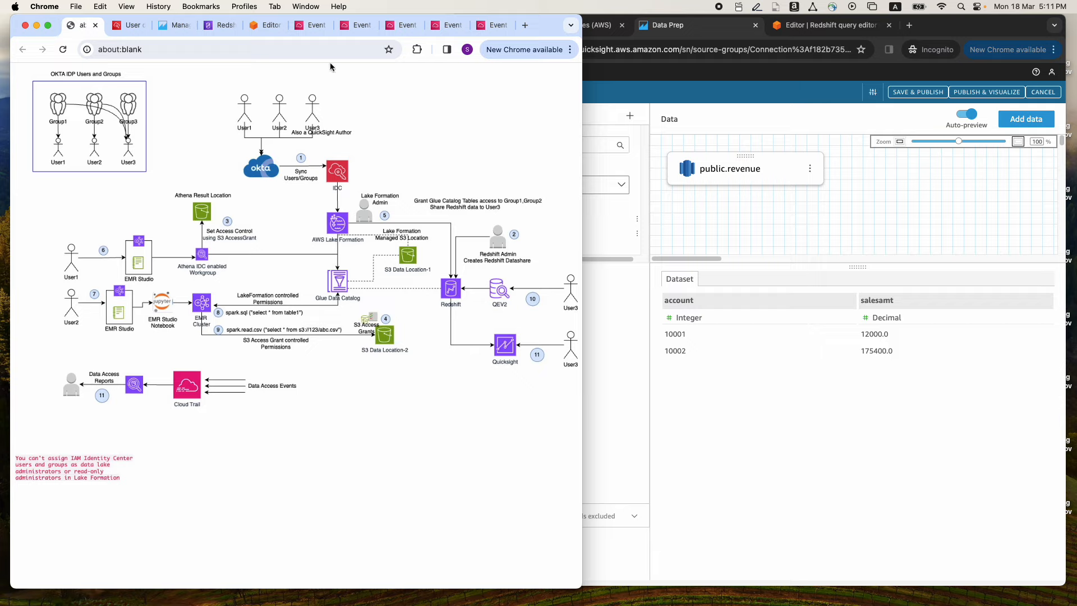
left_click(353, 26)
left_click_drag(582, 255, 1070, 274)
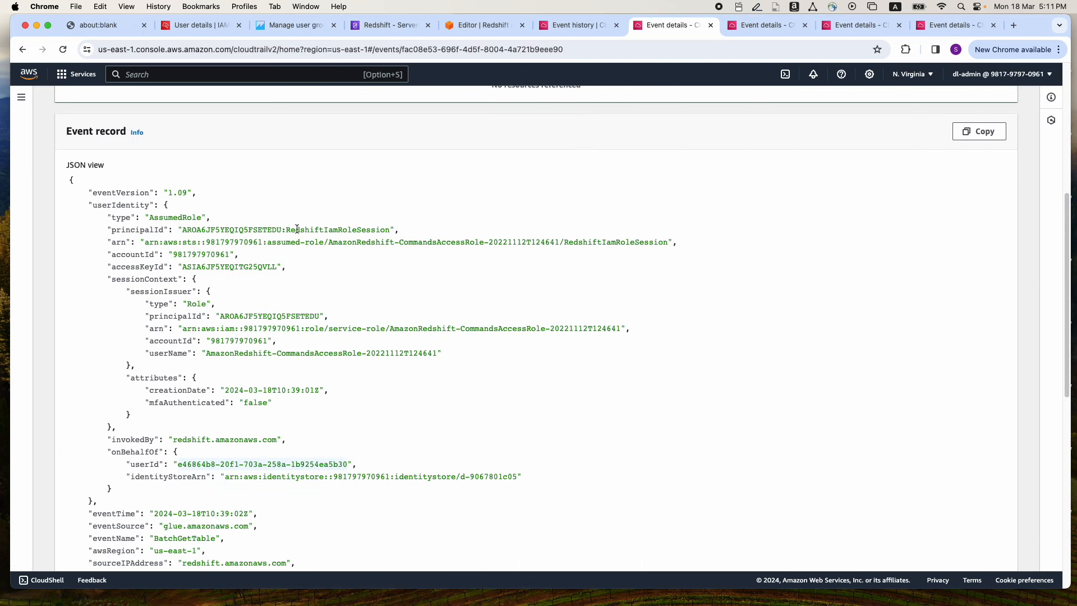
scroll(297, 229, "up", 6)
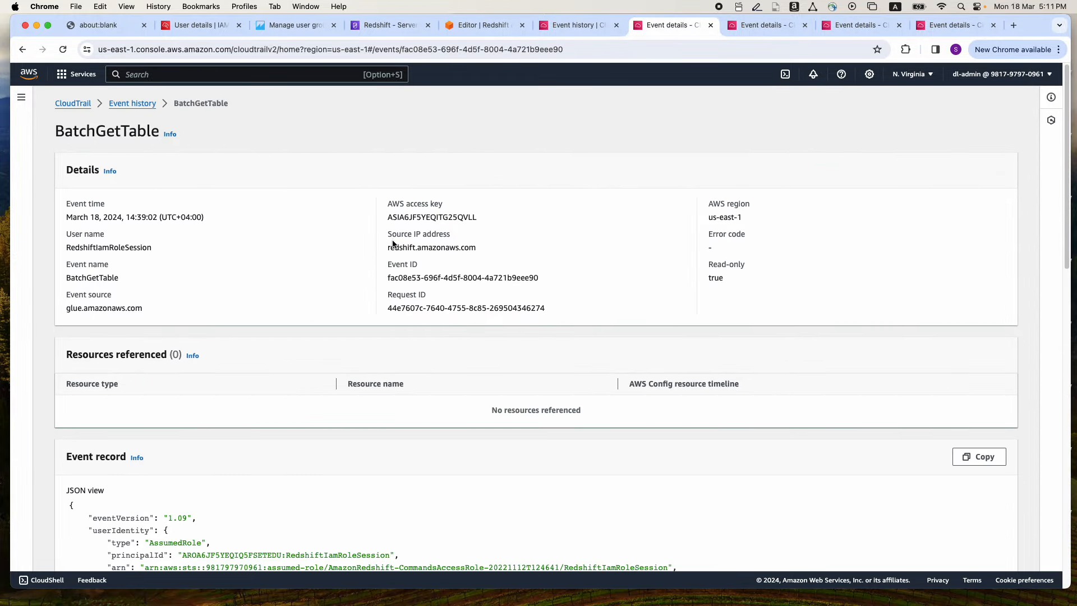
left_click_drag(388, 247, 469, 247)
left_click_drag(66, 277, 117, 277)
left_click_drag(66, 310, 141, 310)
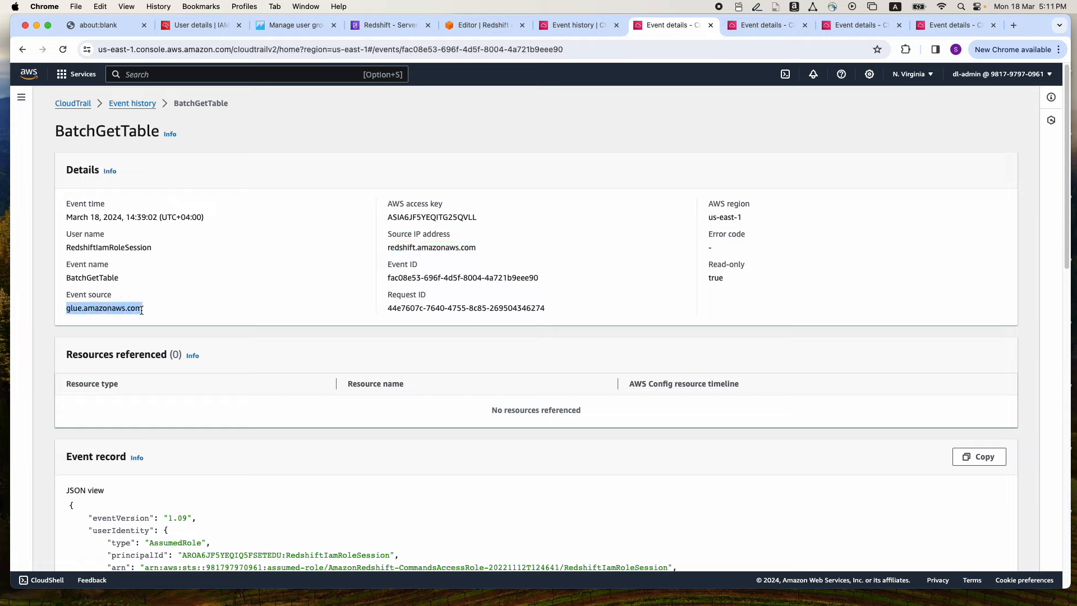
Examine the BatchGetTable event record for the user ID under onBehalfOf
scroll(375, 251, "down", 5)
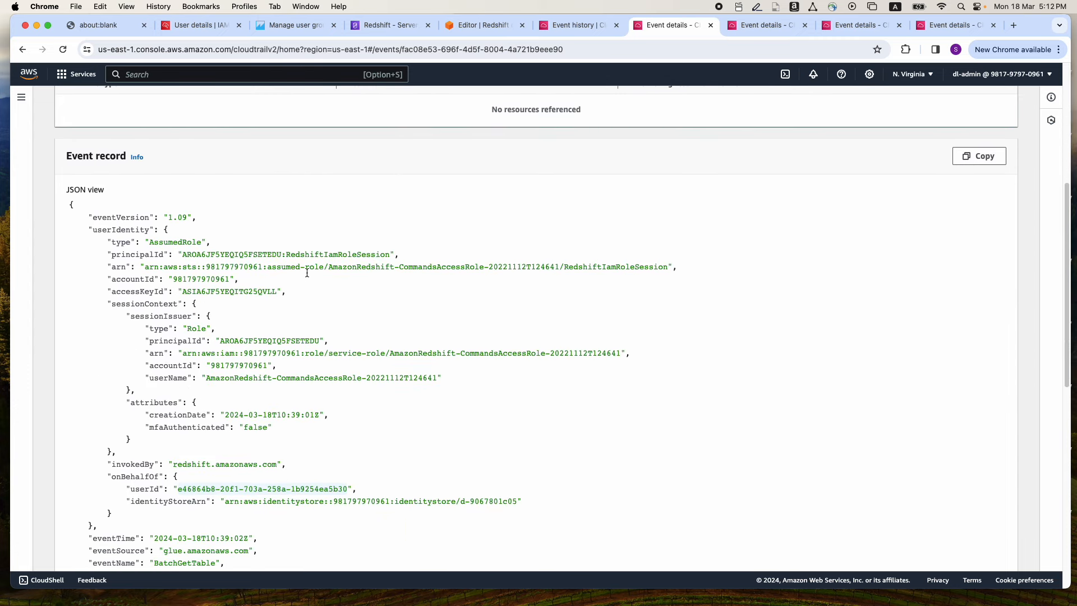
scroll(307, 271, "down", 1)
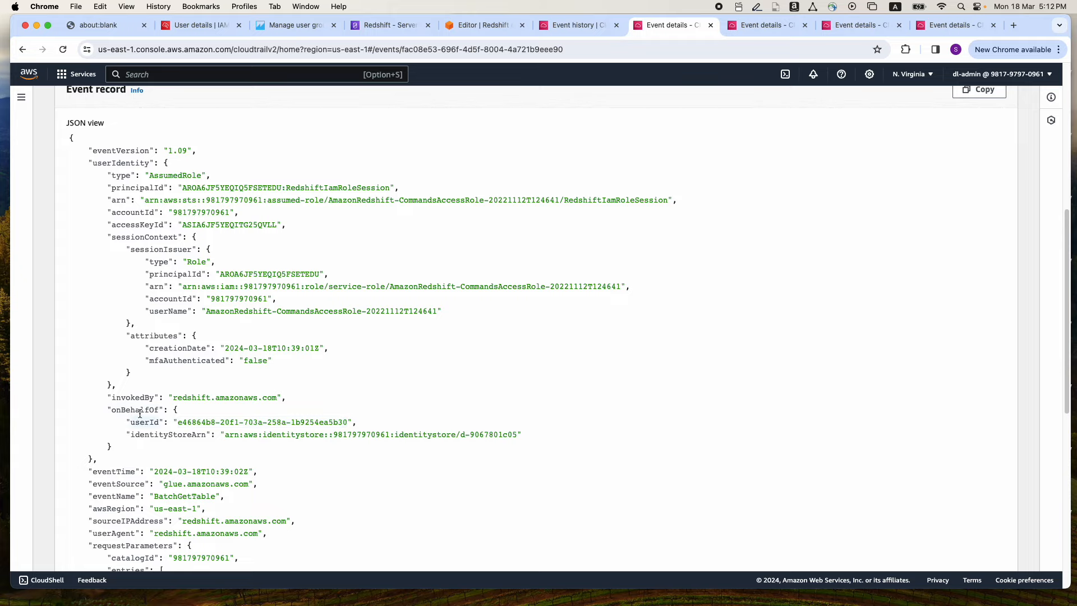
left_click_drag(180, 424, 348, 422)
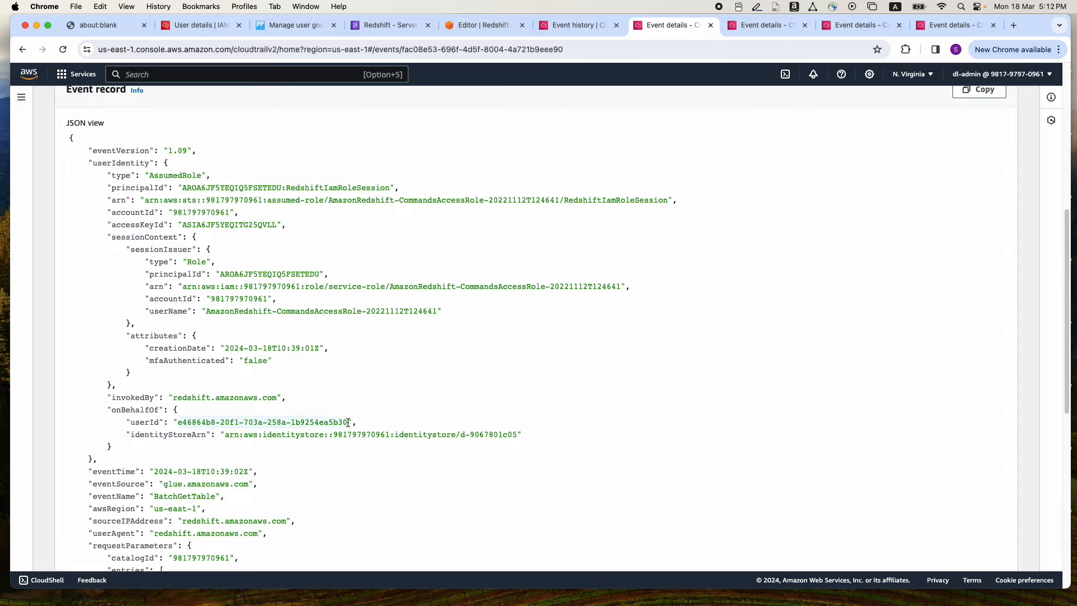
left_click(178, 422)
left_click_drag(179, 422, 346, 422)
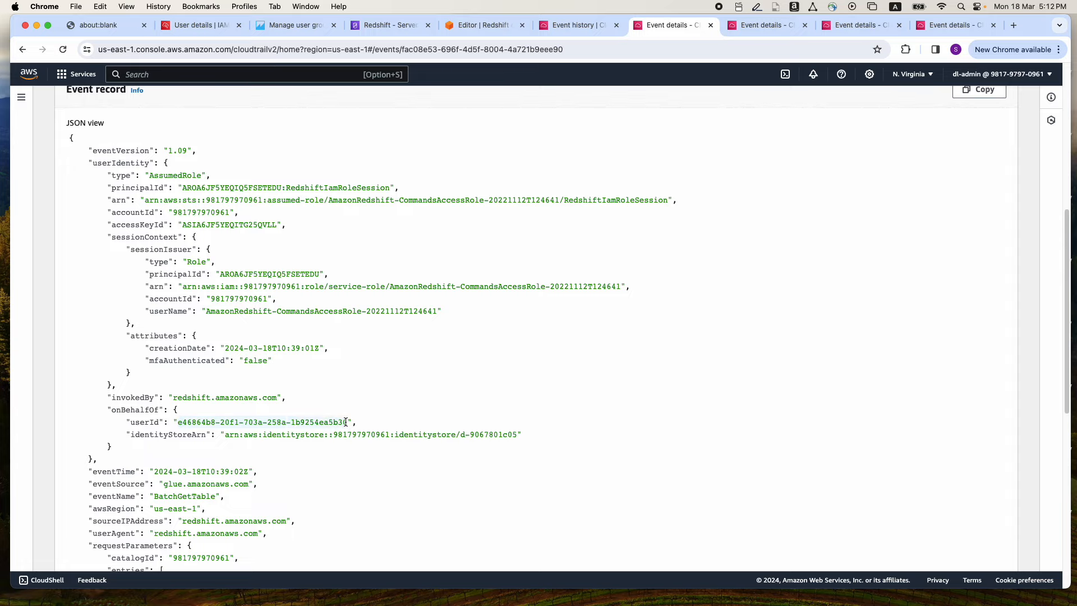
Compare the BatchGetTable event's onBehalfOf user ID with user3's user ID in IAM Identity Center
left_click(195, 29)
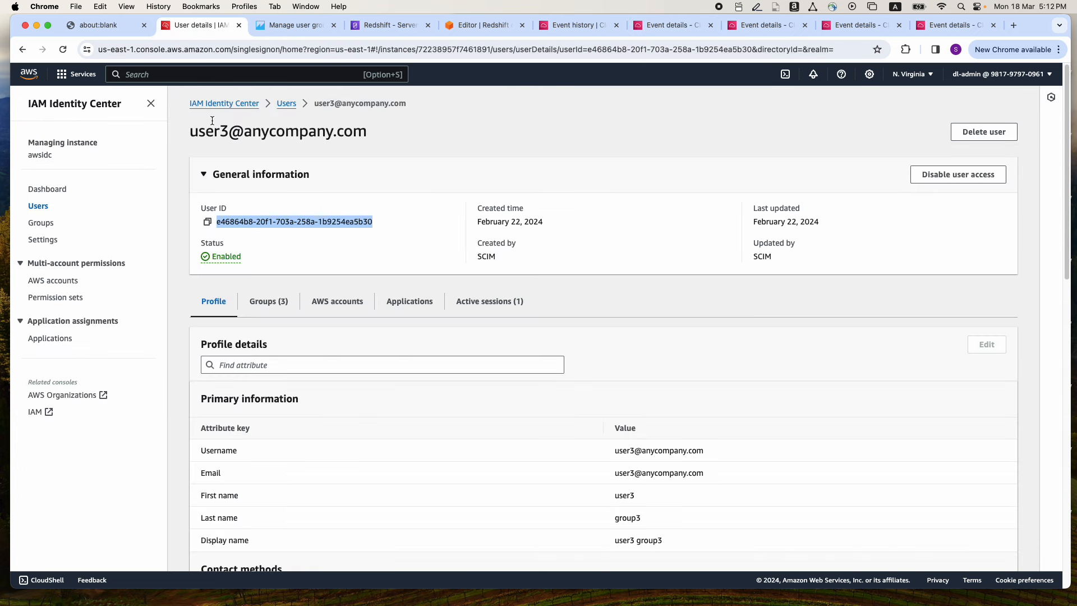
left_click(218, 222)
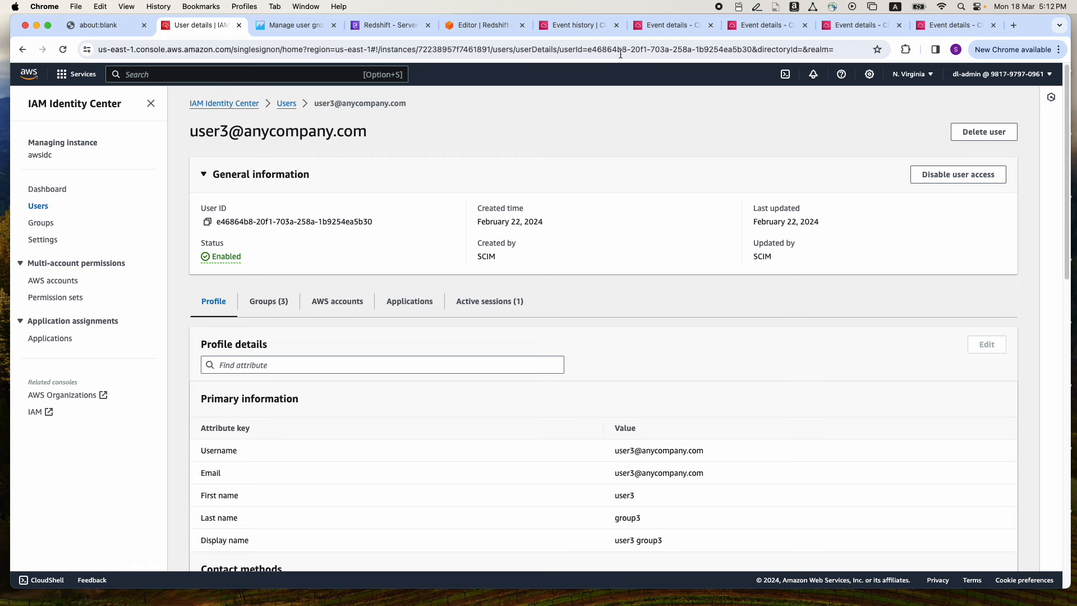
left_click(645, 26)
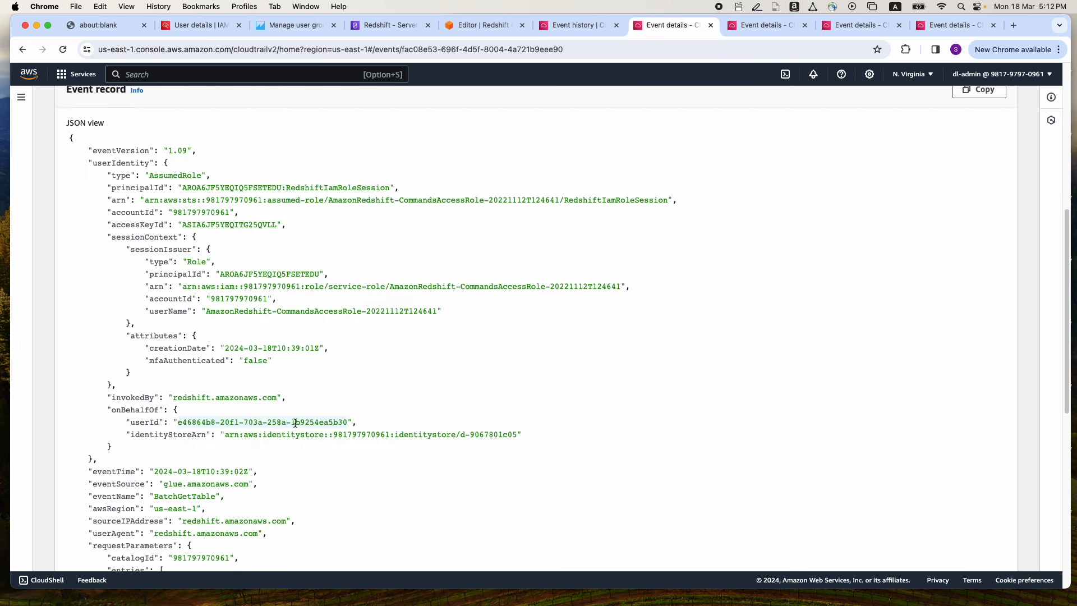
scroll(561, 263, "up", 7)
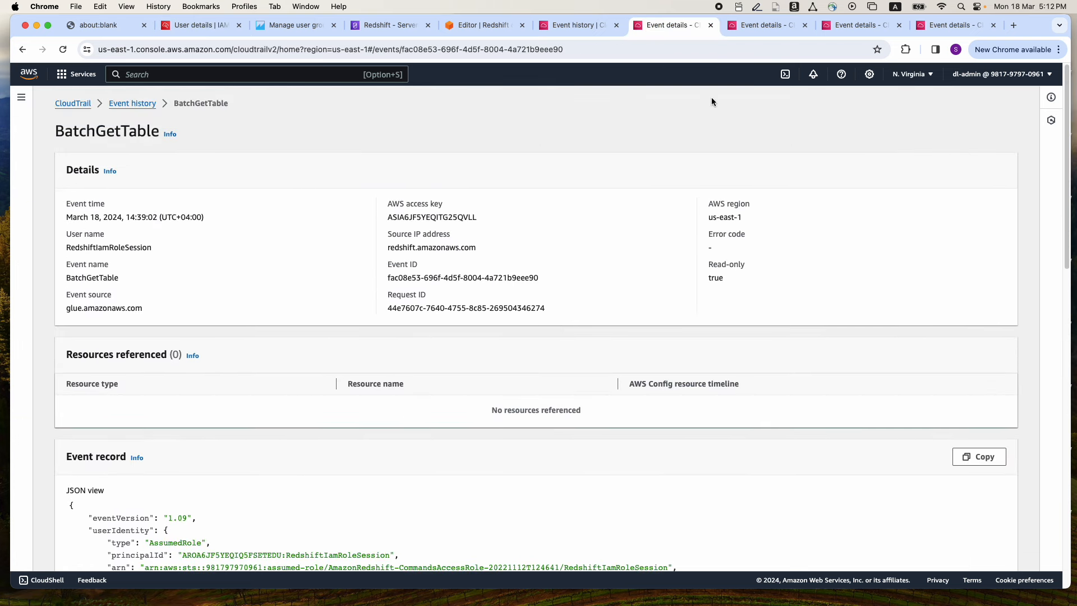
Review the QuickSight CreateDataSource event in CloudTrail, checking its event source and the onBehalfOf user ID
left_click(748, 28)
scroll(502, 224, "up", 4)
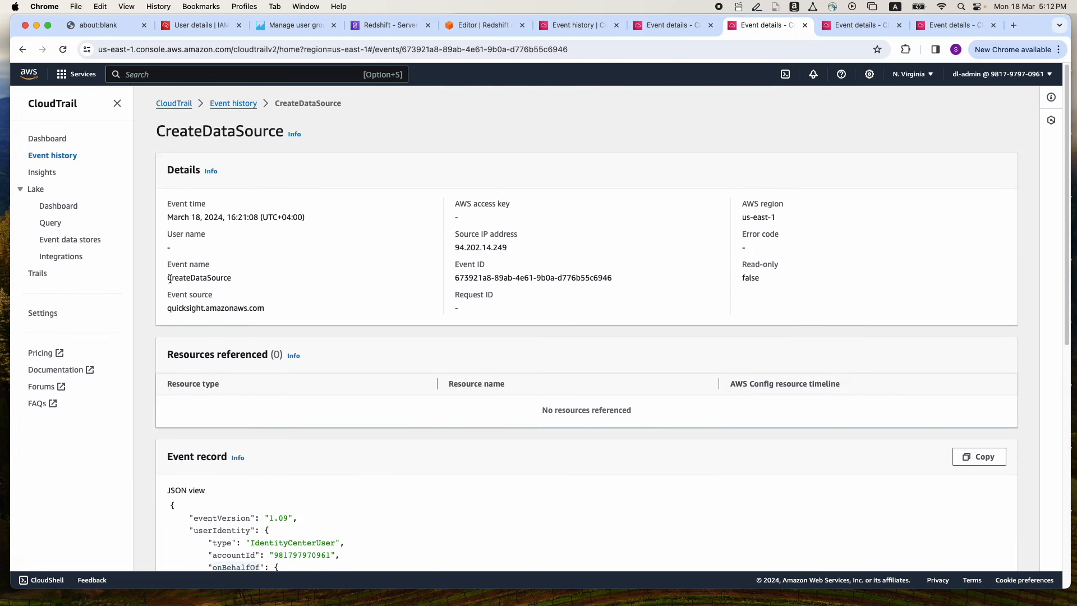
double_click(169, 307)
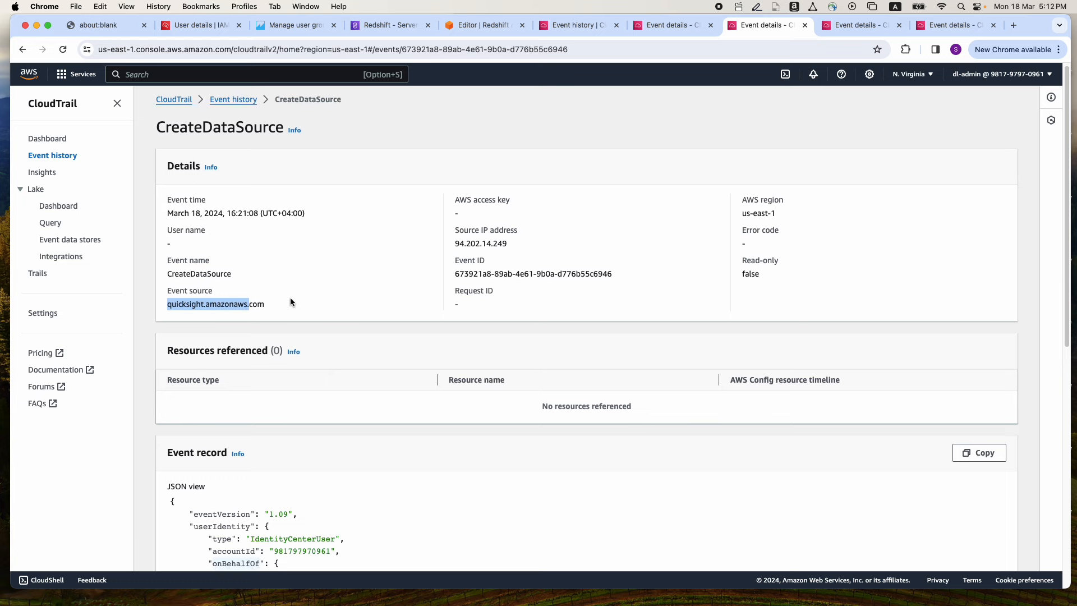
scroll(291, 297, "down", 5)
scroll(291, 297, "down", 2)
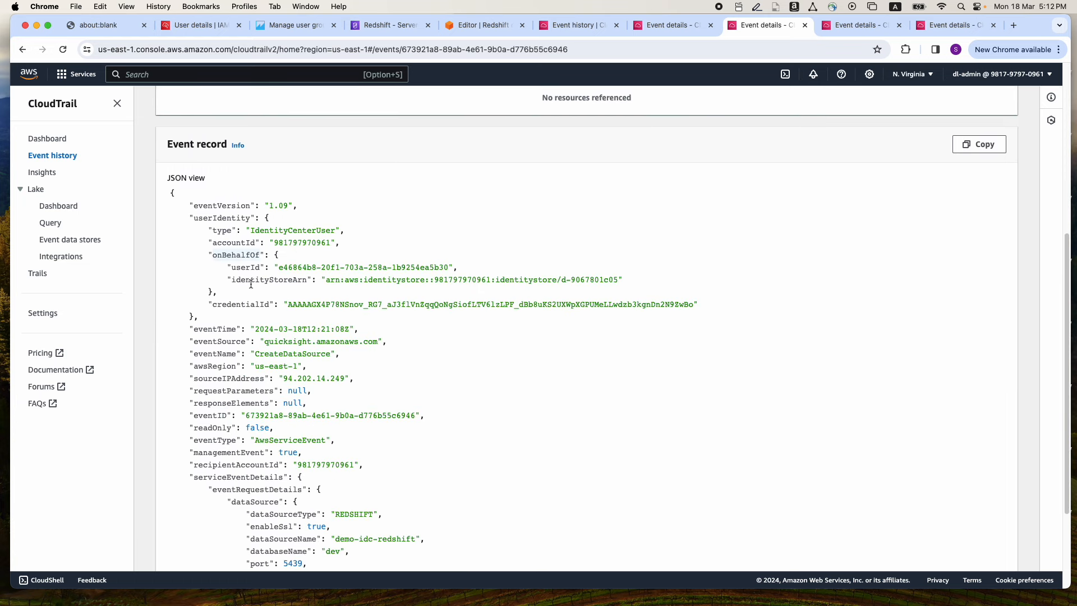
left_click_drag(279, 268, 451, 268)
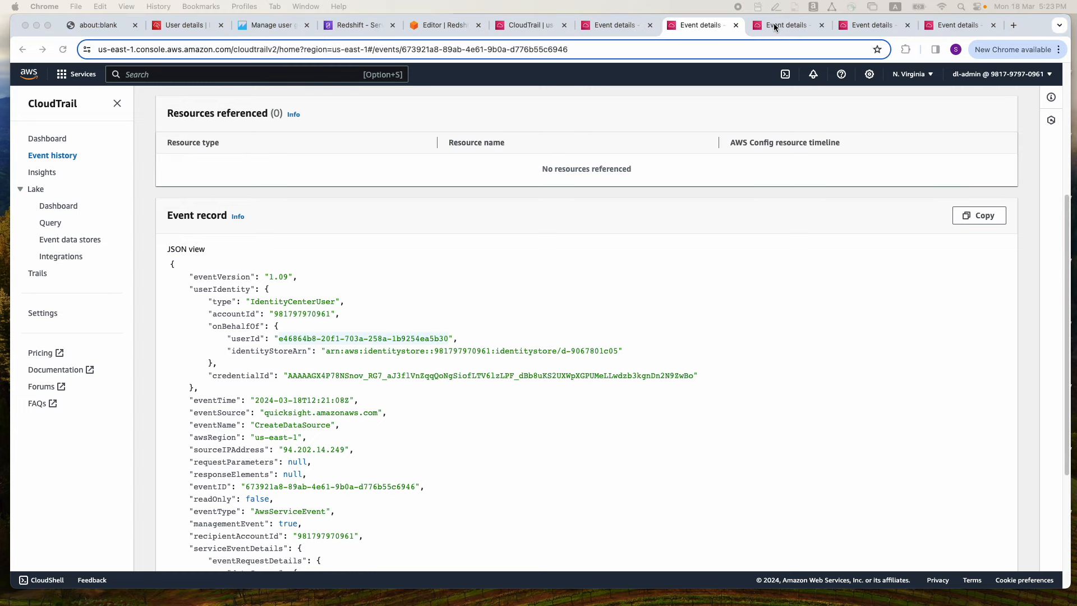
Review the details and JSON record of the CloudTrail GetDataAccess event invoked by Athena
left_click(772, 22)
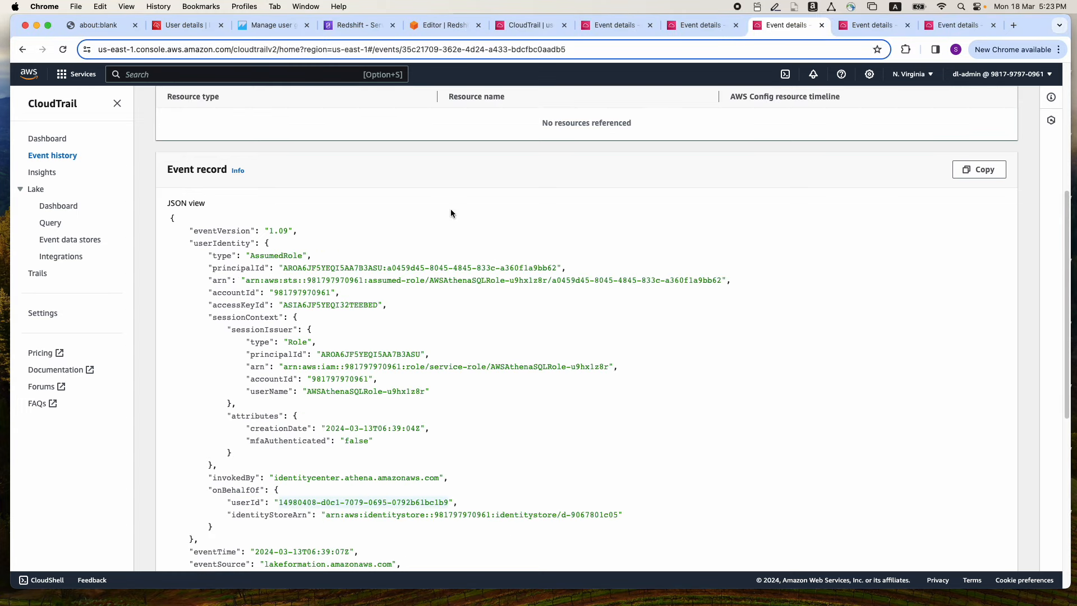
scroll(450, 209, "up", 5)
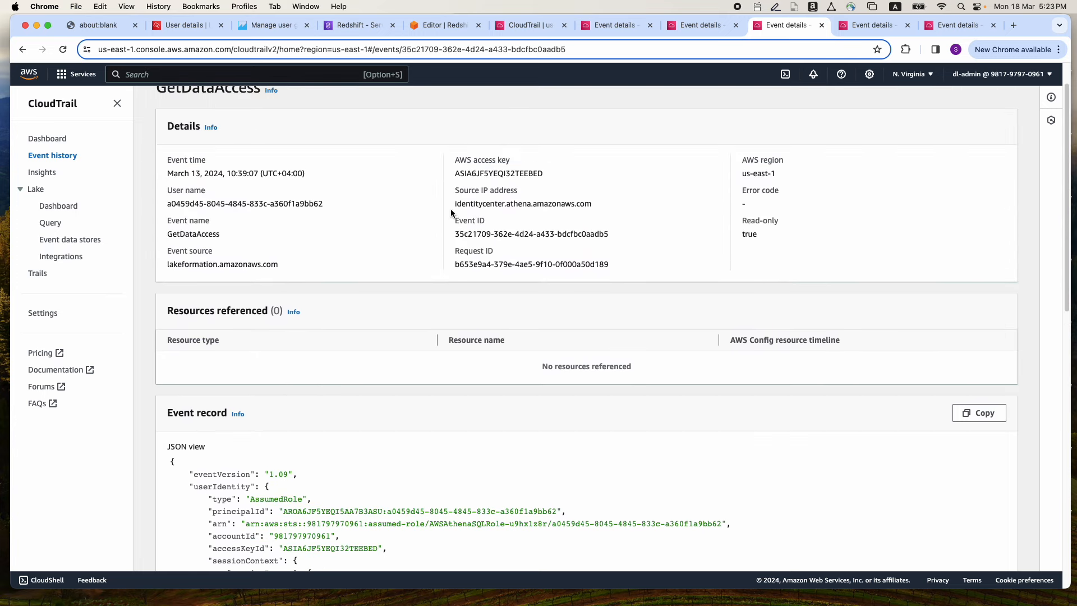
scroll(425, 249, "down", 7)
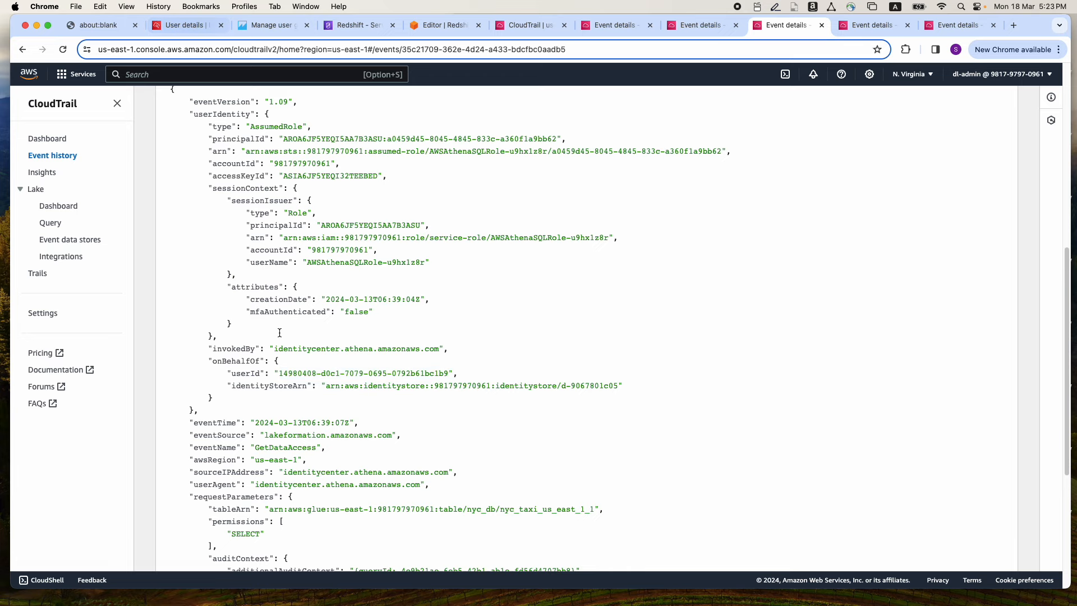
Look up user1's user ID in IAM Identity Center and compare it with the Athena GetDataAccess event's onBehalfOf user ID
left_click(183, 30)
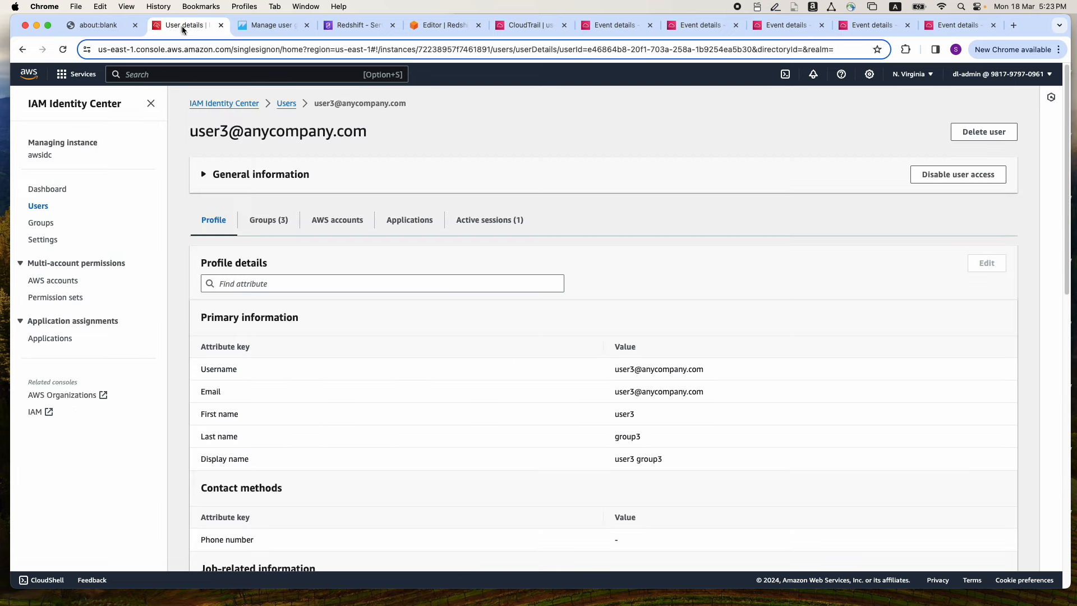
left_click(42, 209)
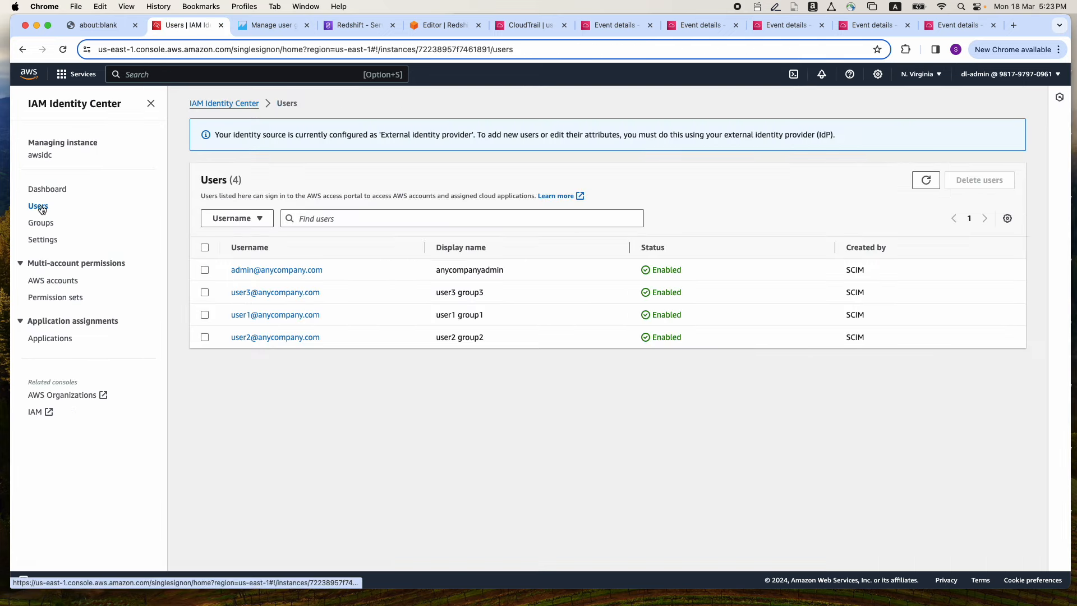
left_click(250, 315)
left_click(217, 178)
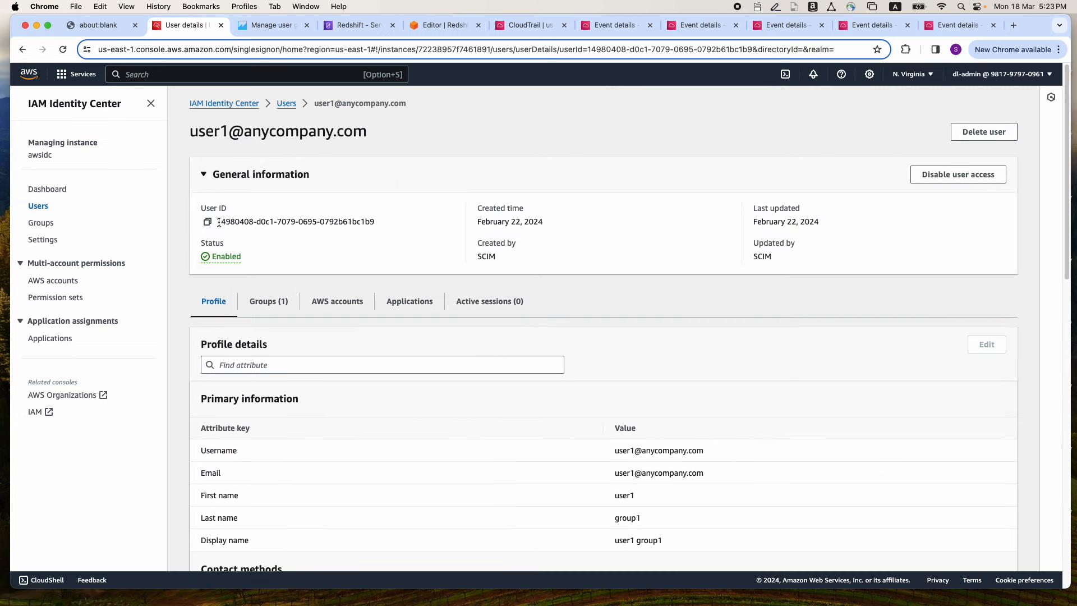
left_click_drag(220, 223, 391, 226)
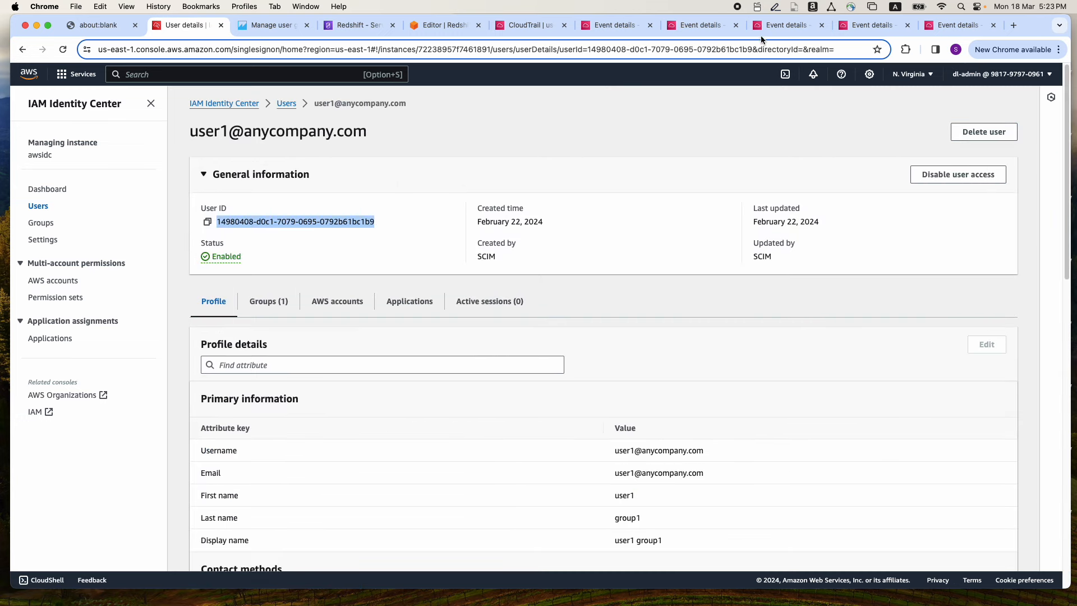
left_click(776, 23)
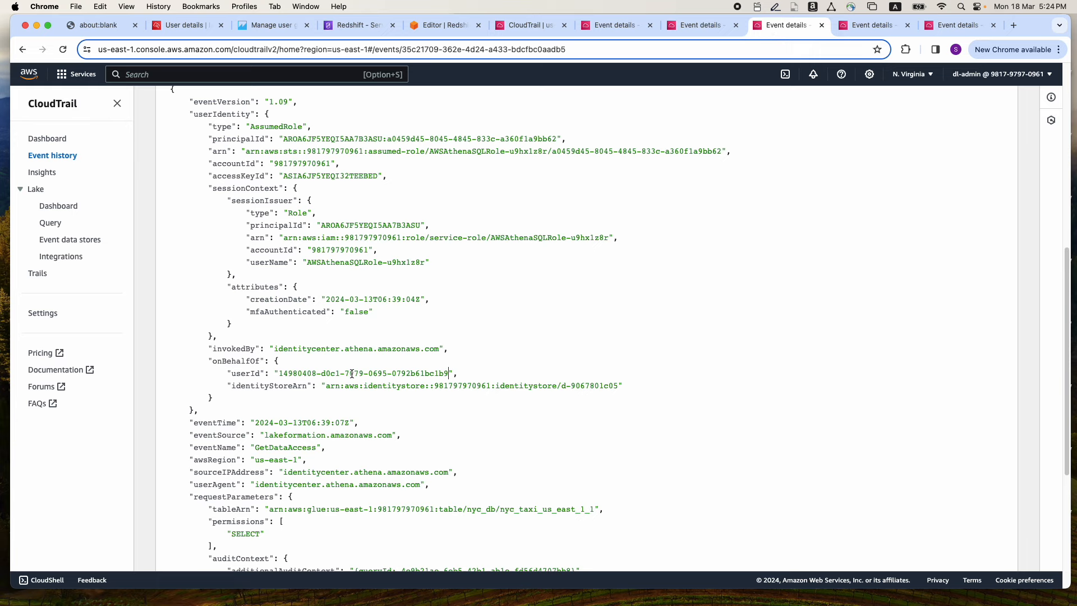
Examine the Lake Formation GetDataAccess event issued through emr-idc-tip-role, checking its onBehalfOf user ID and the table name in tableArn
left_click(850, 27)
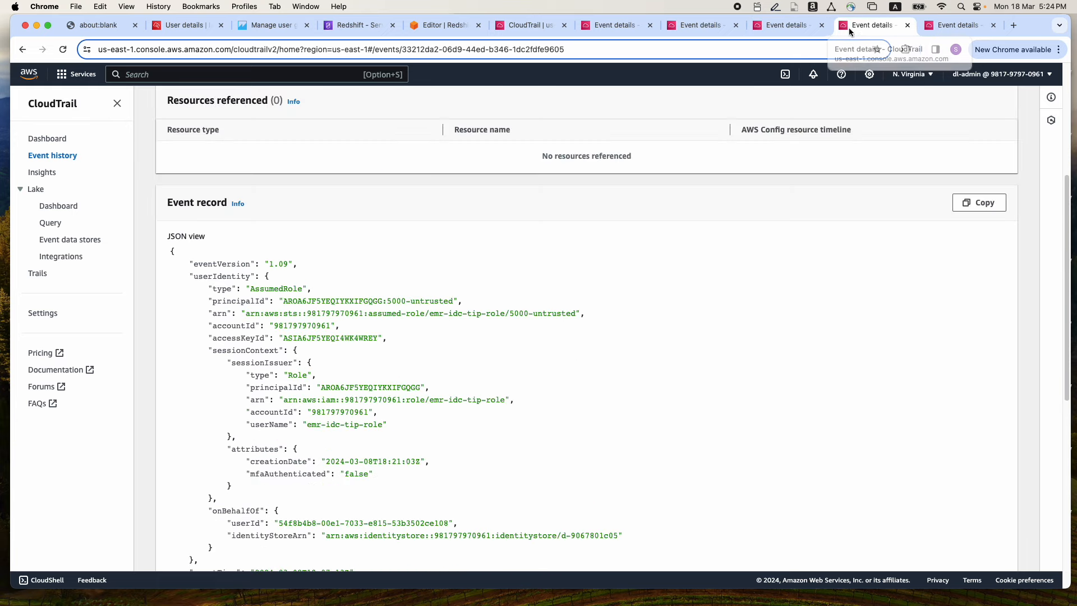
scroll(493, 214, "up", 5)
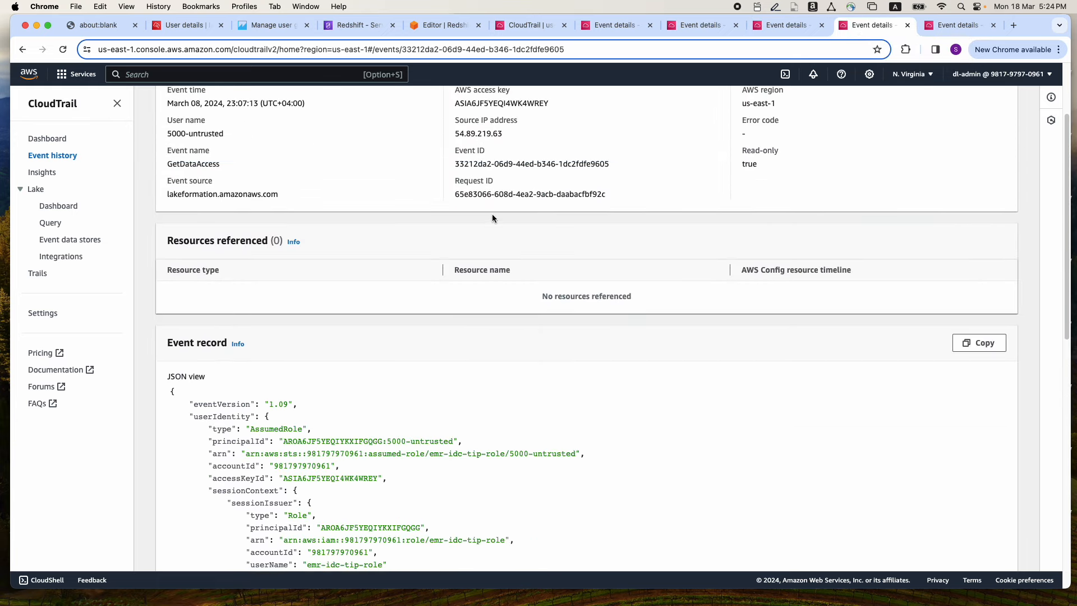
scroll(493, 214, "down", 5)
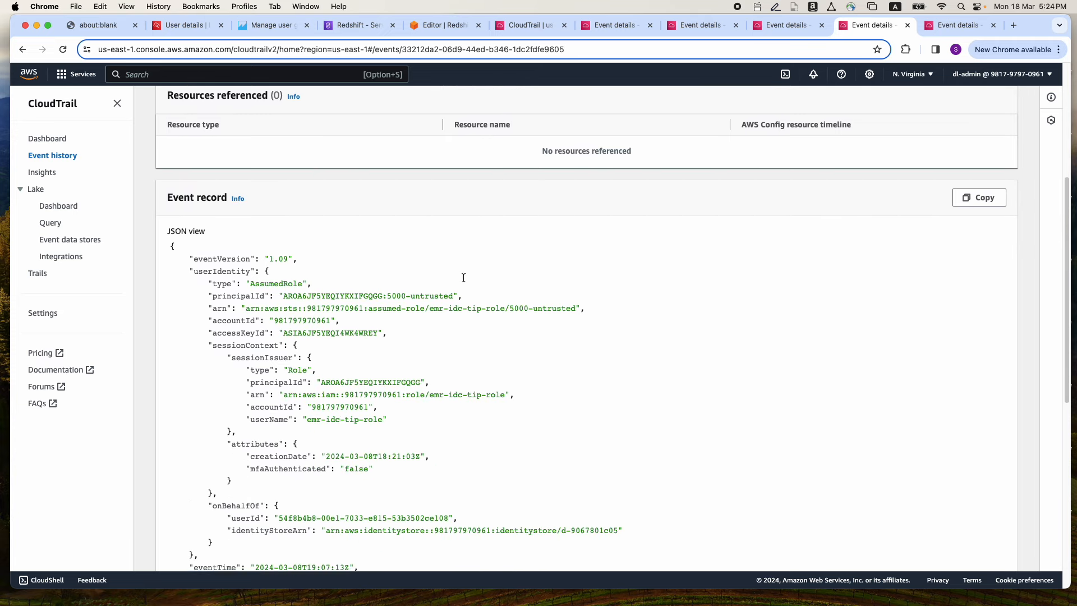
scroll(463, 277, "down", 3)
scroll(463, 278, "up", 7)
scroll(464, 277, "down", 8)
scroll(463, 277, "down", 1)
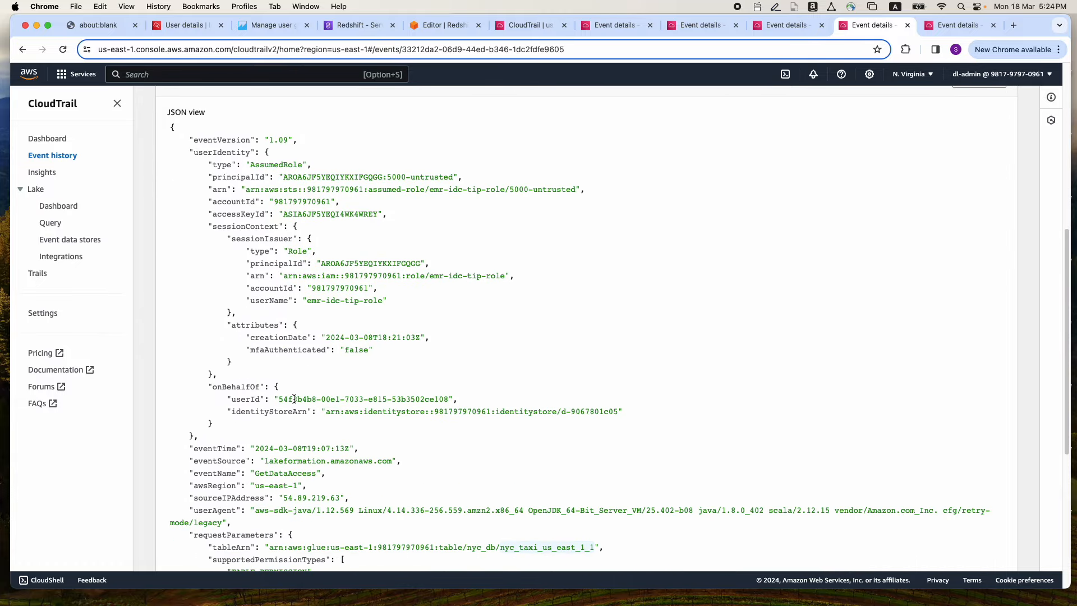
left_click_drag(278, 399, 350, 399)
scroll(427, 368, "down", 4)
left_click_drag(500, 446, 592, 445)
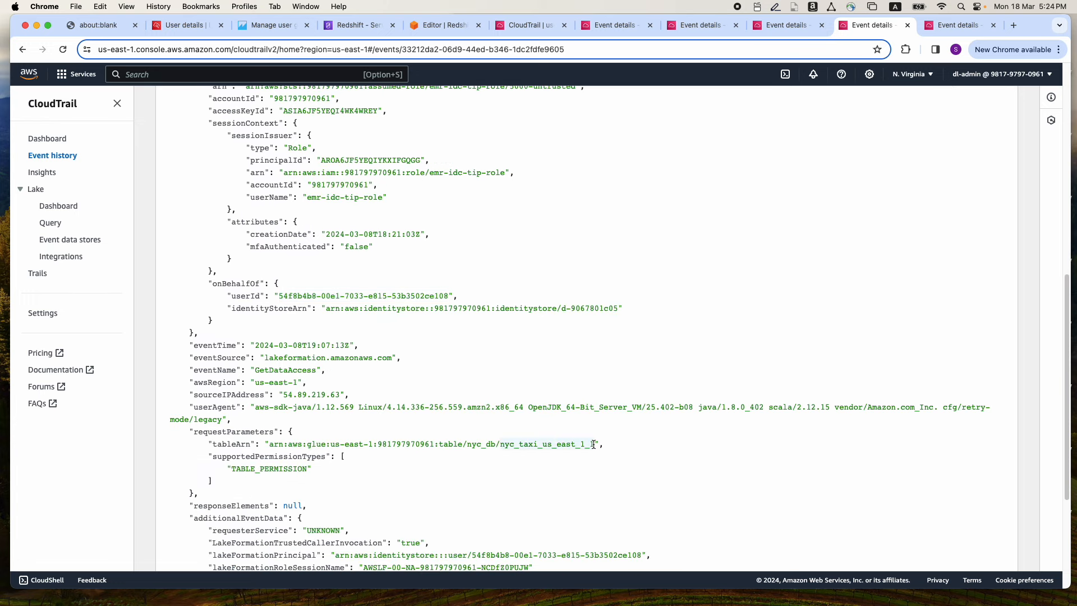
scroll(449, 328, "up", 1)
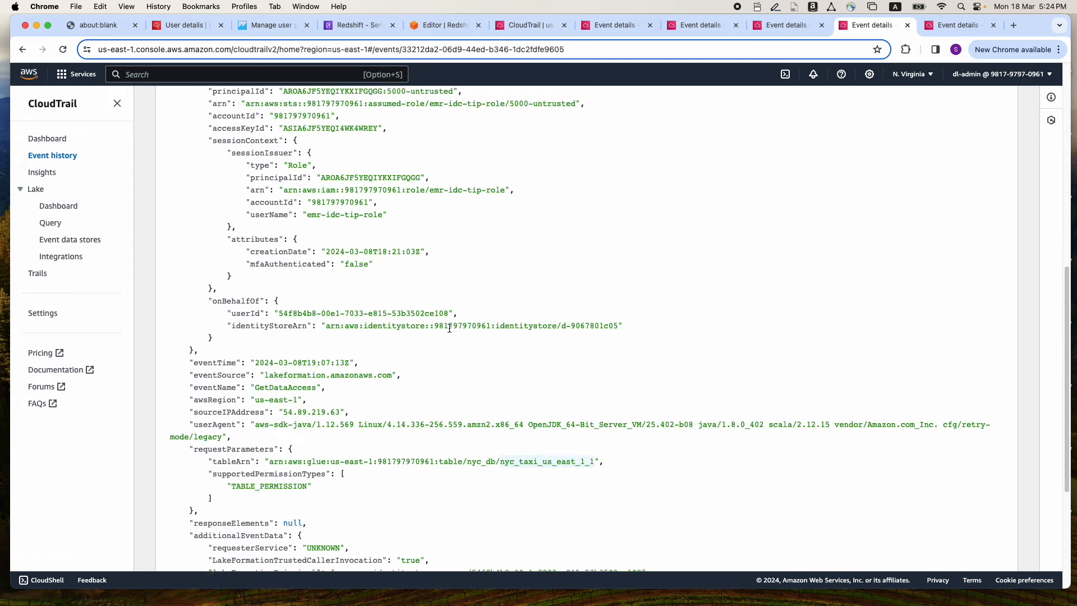
Look up user2's user ID in IAM Identity Center and compare it with the EMR role's Lake Formation GetDataAccess event
left_click(185, 25)
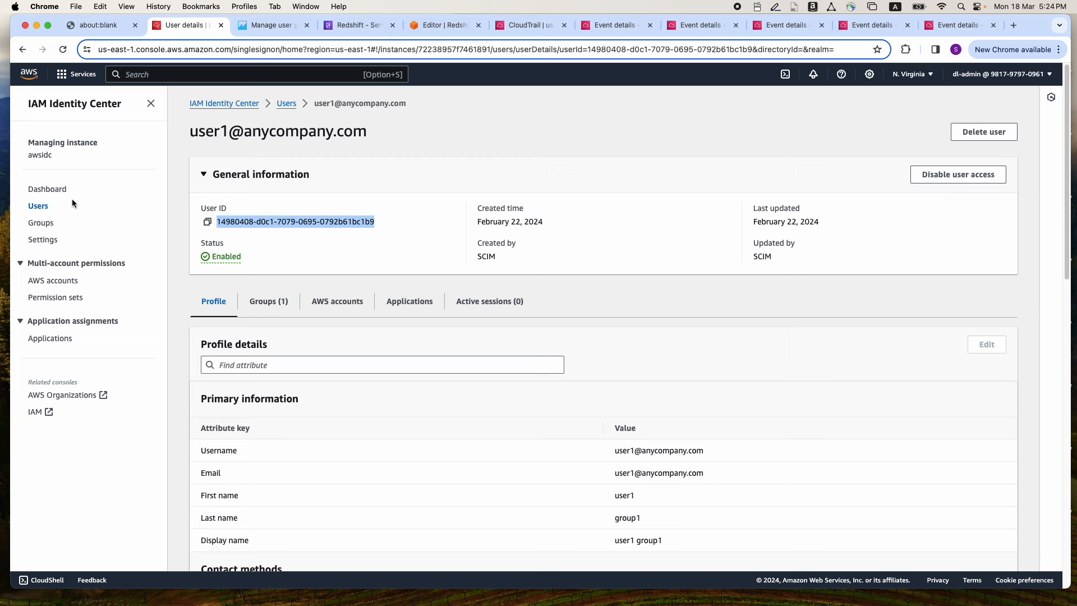
left_click(37, 210)
left_click(255, 336)
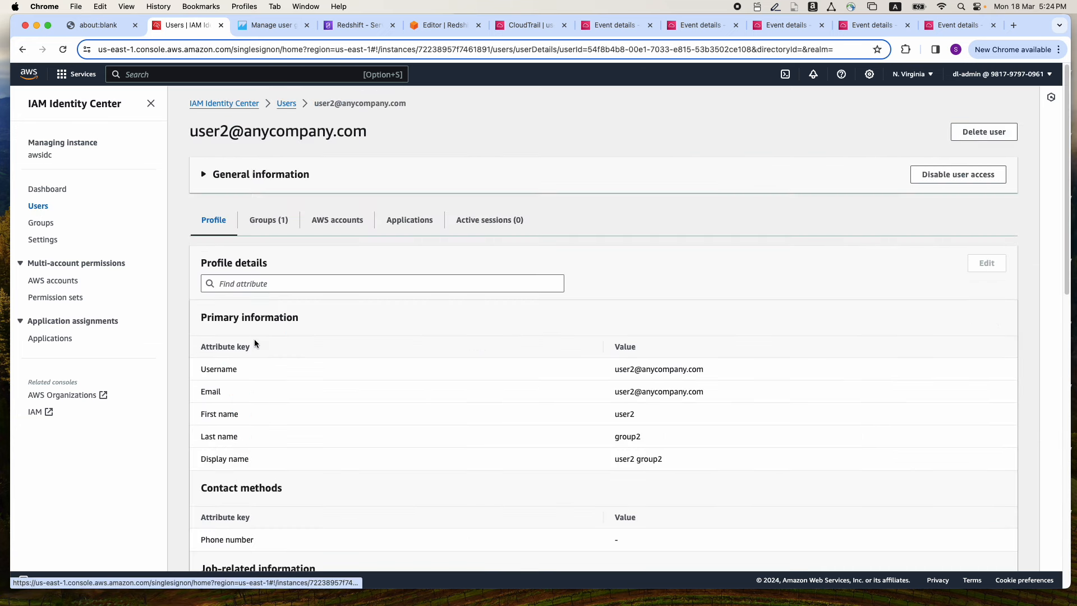
left_click(203, 175)
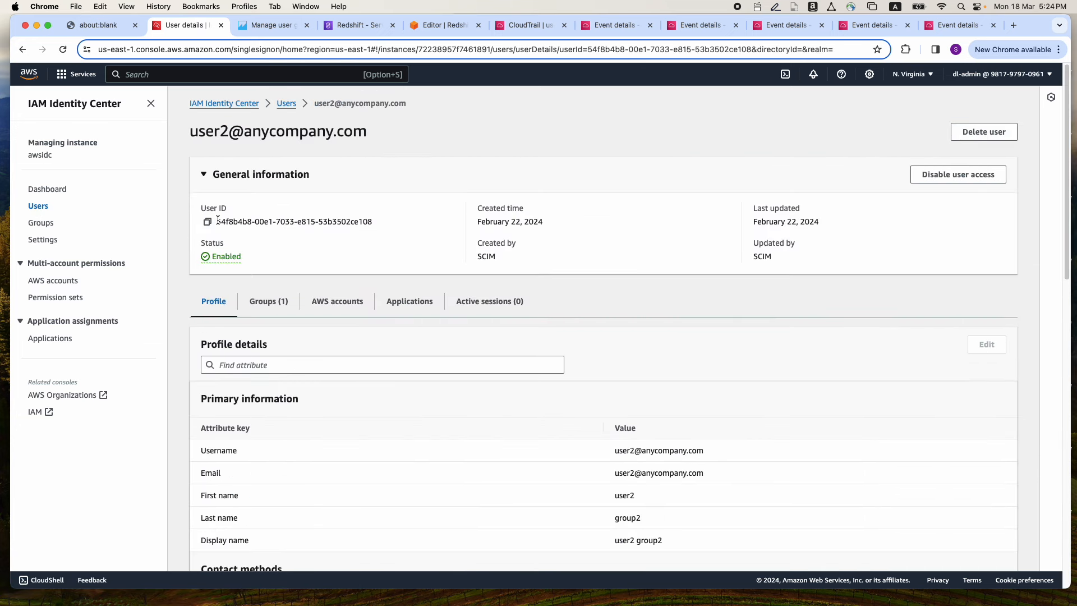
left_click_drag(218, 221, 345, 221)
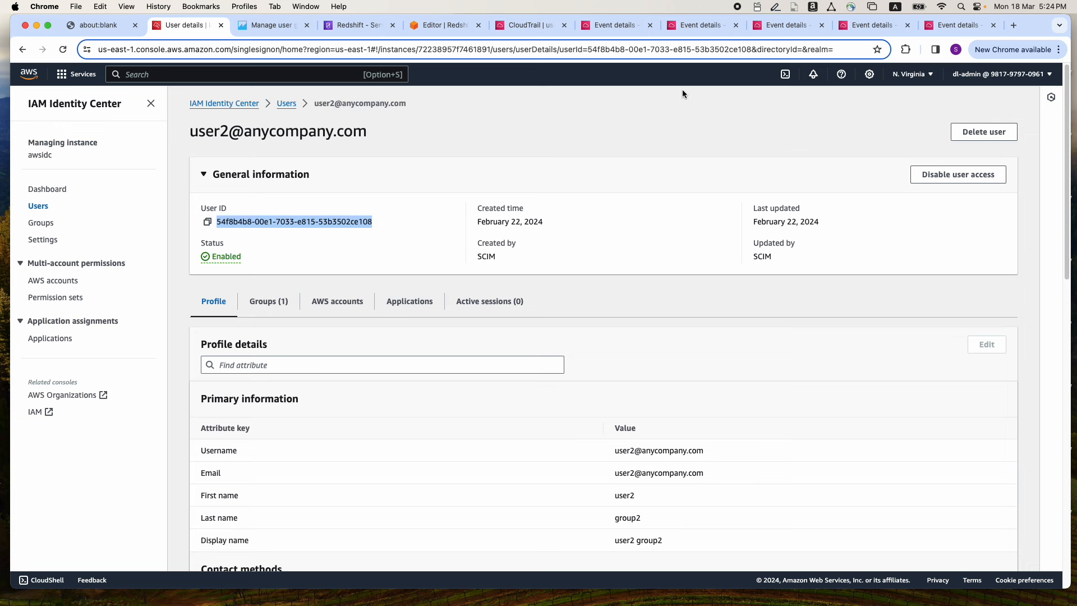
left_click(871, 26)
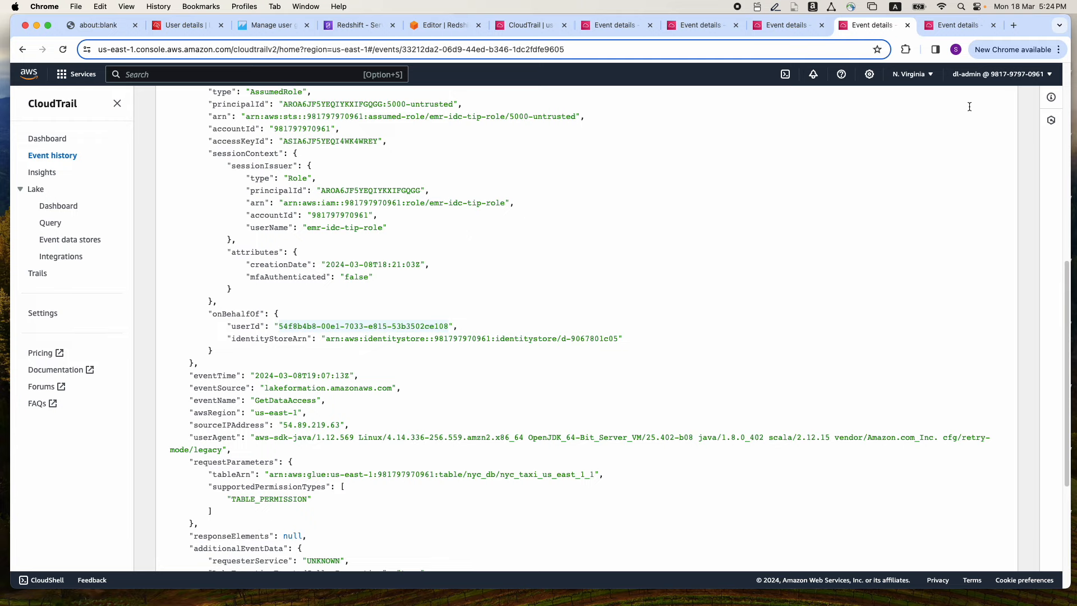
Examine the S3 GetDataAccess event issued through emr-idc-tip-role, checking its onBehalfOf user ID, requested permission and target path, and return to the architecture diagram
left_click(940, 22)
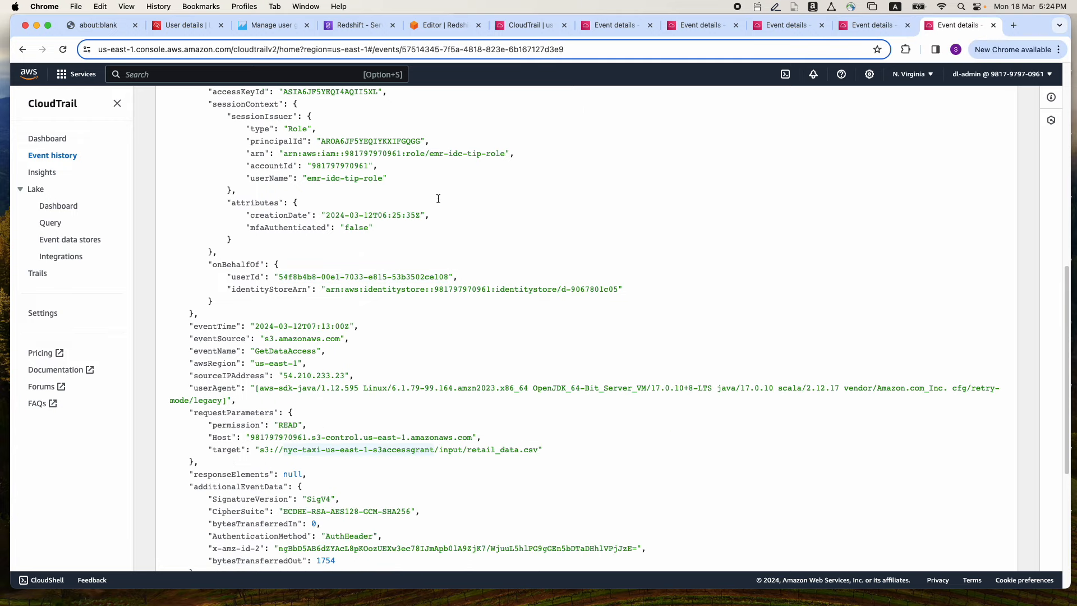
scroll(439, 198, "up", 10)
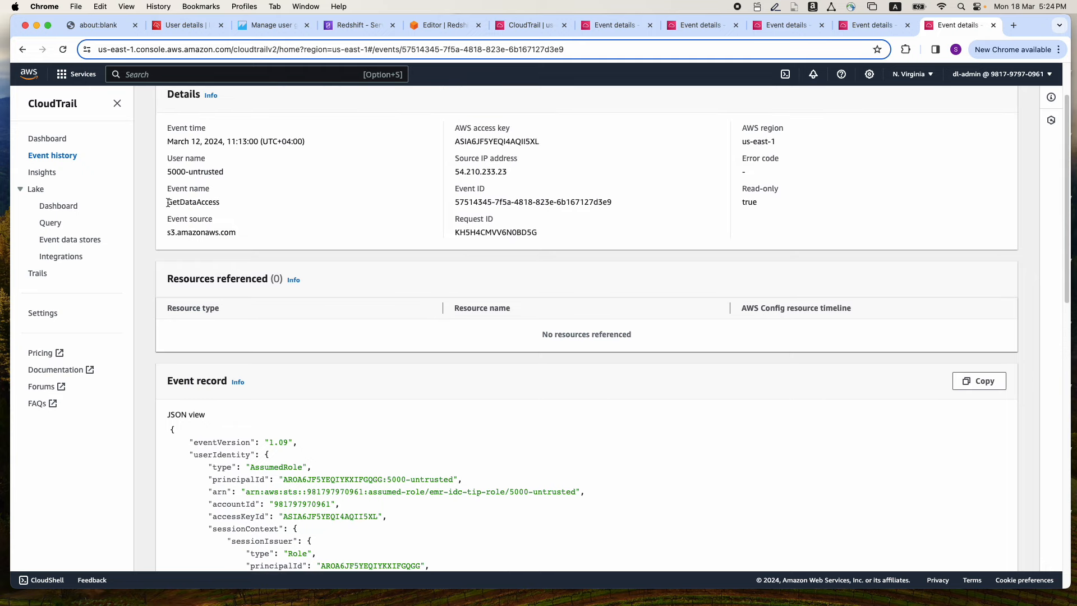
left_click_drag(169, 202, 227, 201)
scroll(314, 288, "down", 3)
scroll(314, 288, "down", 2)
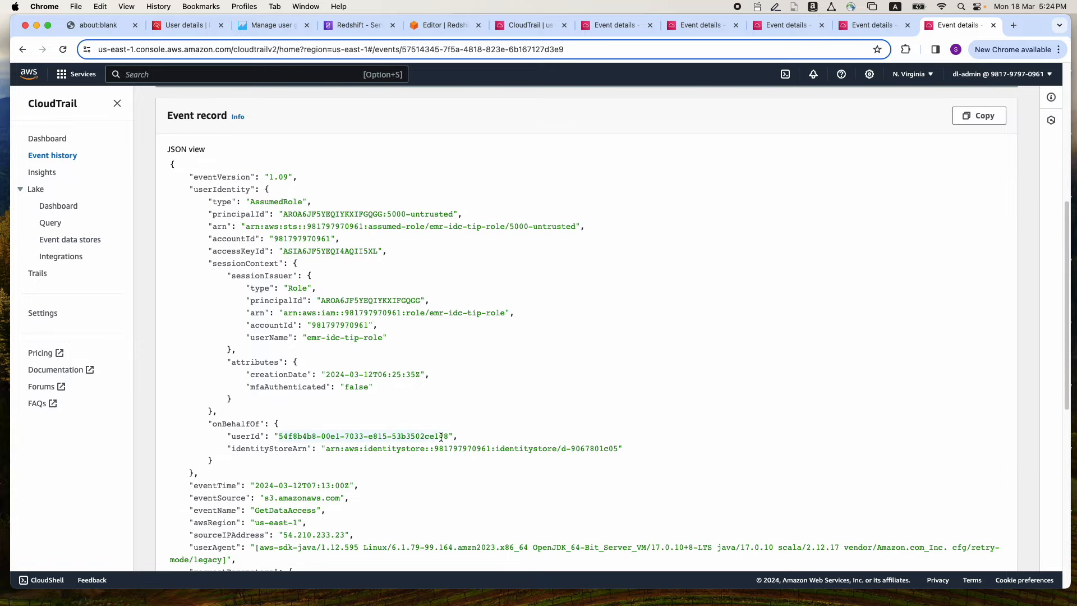
scroll(346, 389, "down", 4)
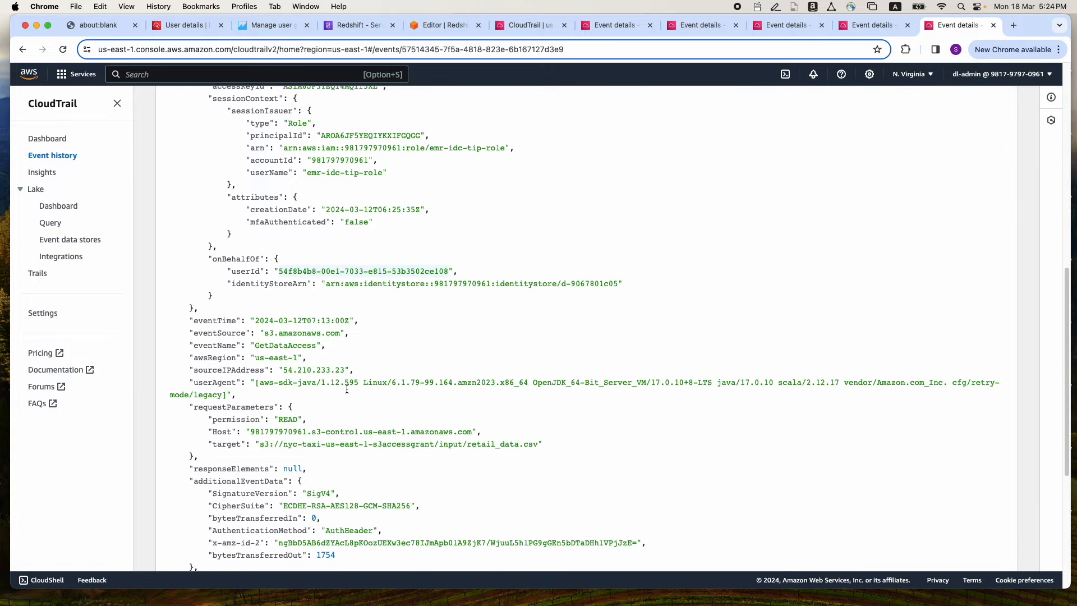
scroll(347, 389, "down", 1)
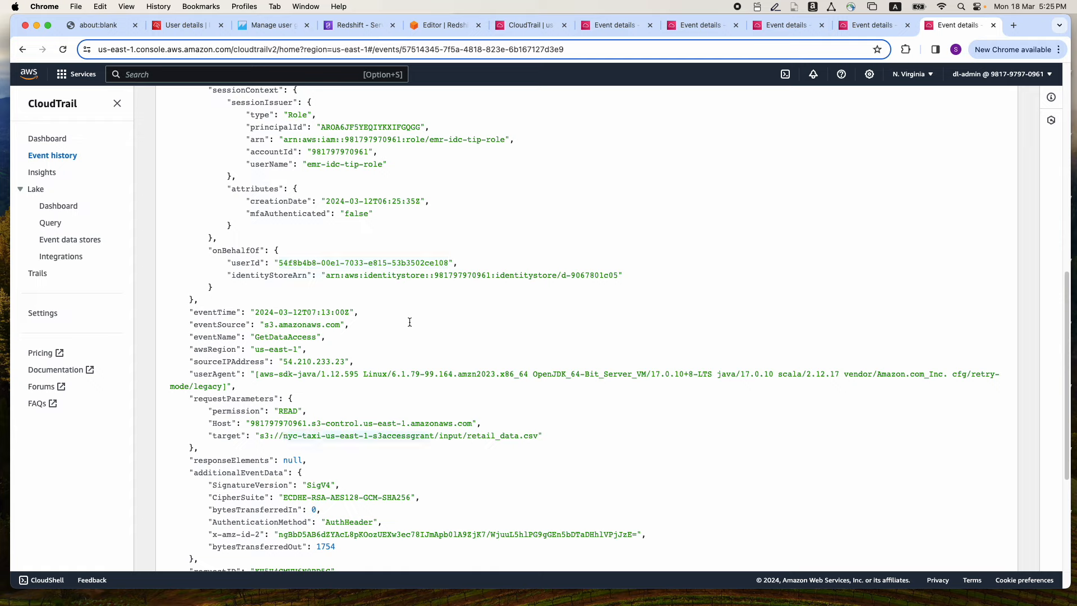
scroll(409, 307, "up", 1)
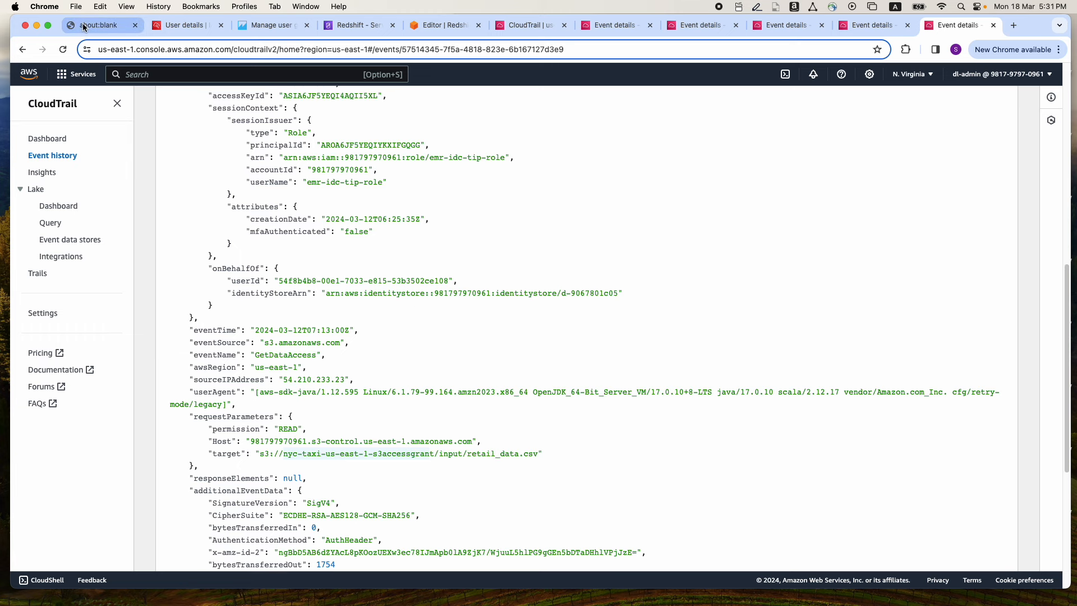
left_click(83, 26)
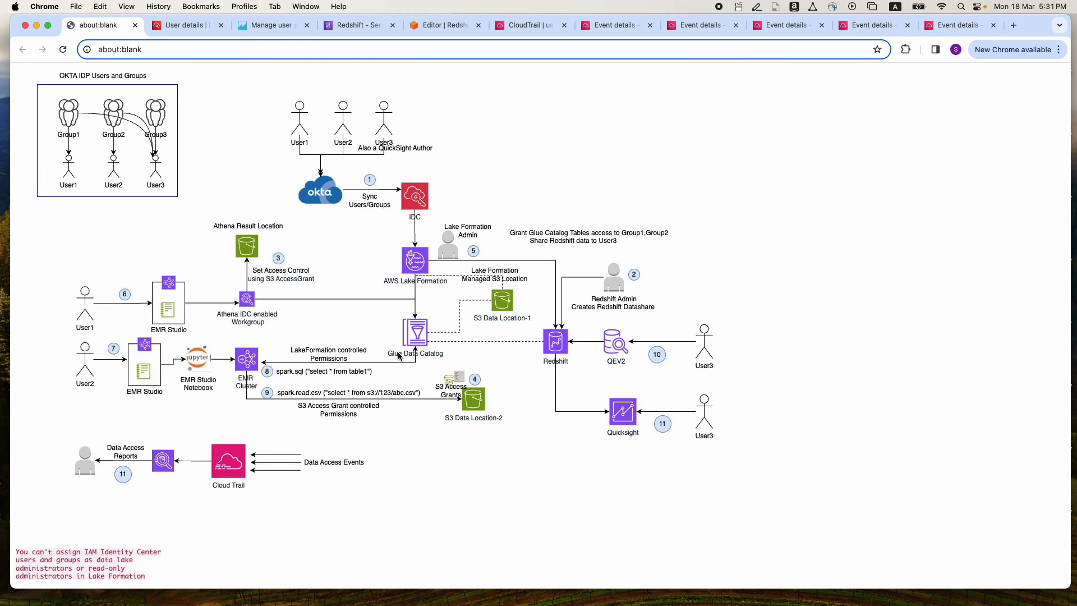